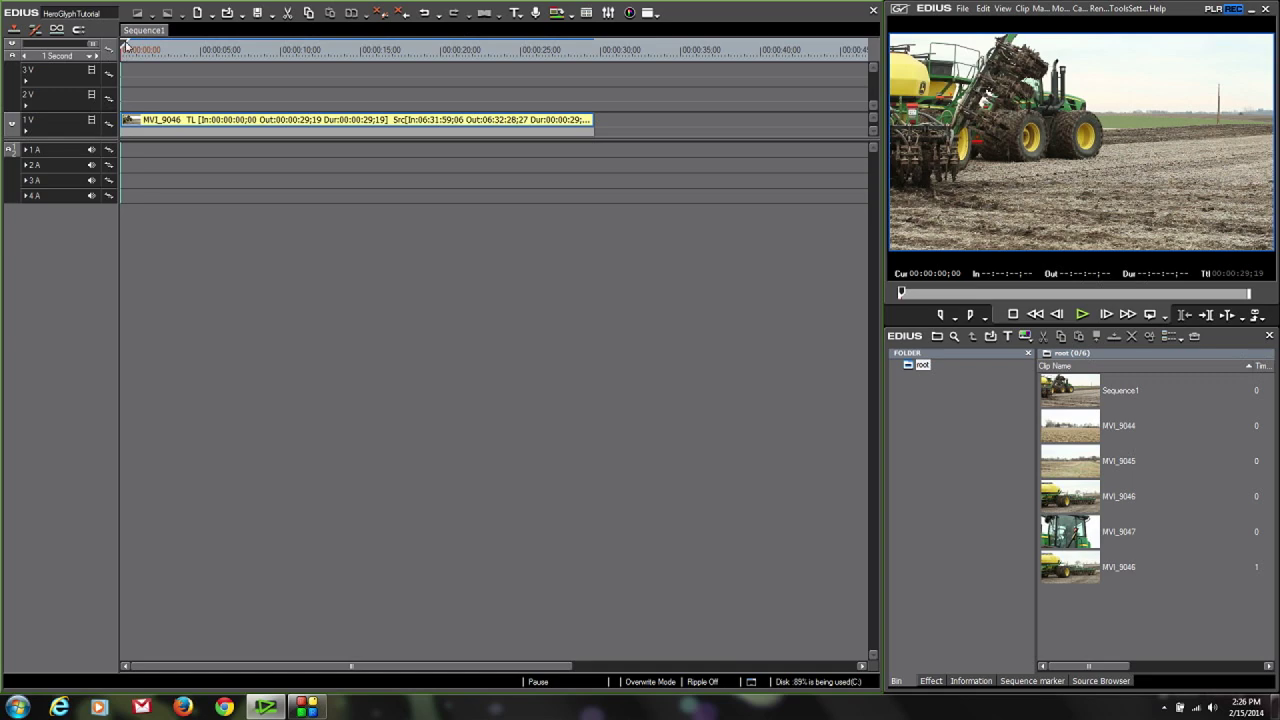
{"action": "left_click_drag", "start_coordinate": [125, 50], "coordinate": [557, 67]}
{"action": "key", "text": "Home"}
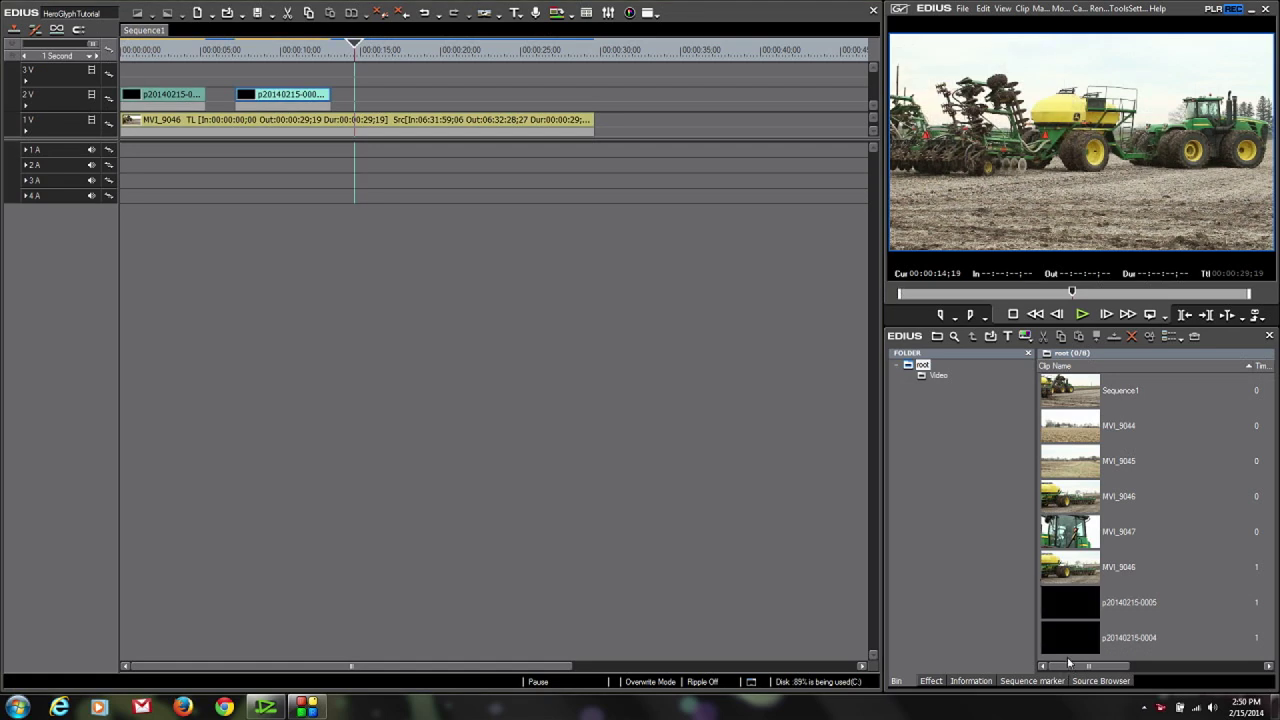
Create a new Heroglyph Titler clip with the Script wizard, using the first Handwriting IN/OUT preset.
{"action": "right_click", "coordinate": [1069, 665]}
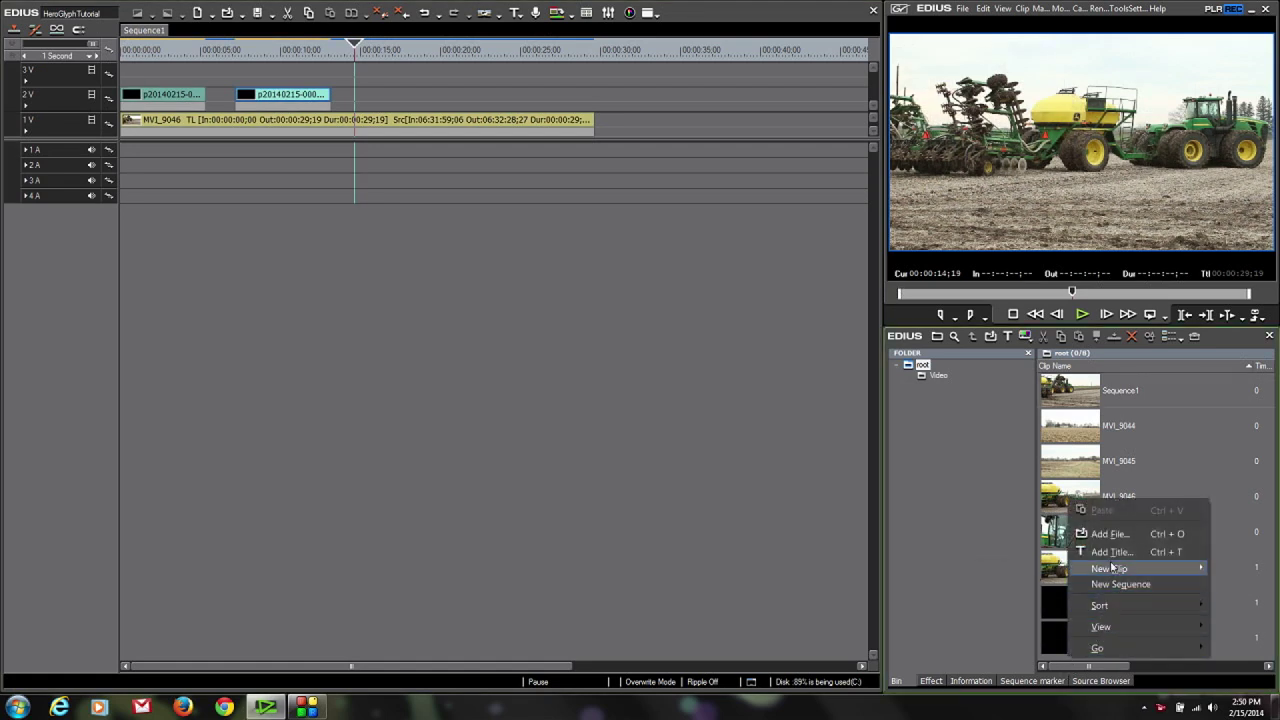
{"action": "mouse_move", "coordinate": [1110, 569]}
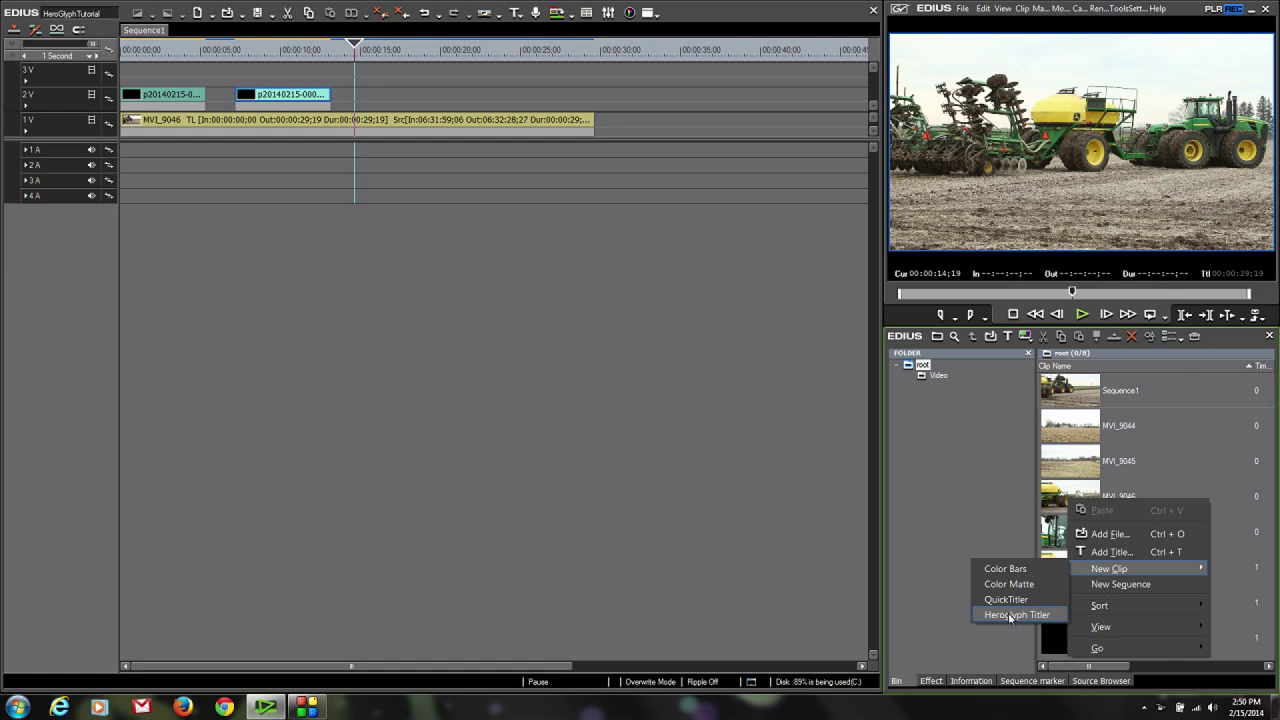
{"action": "left_click", "coordinate": [1010, 615]}
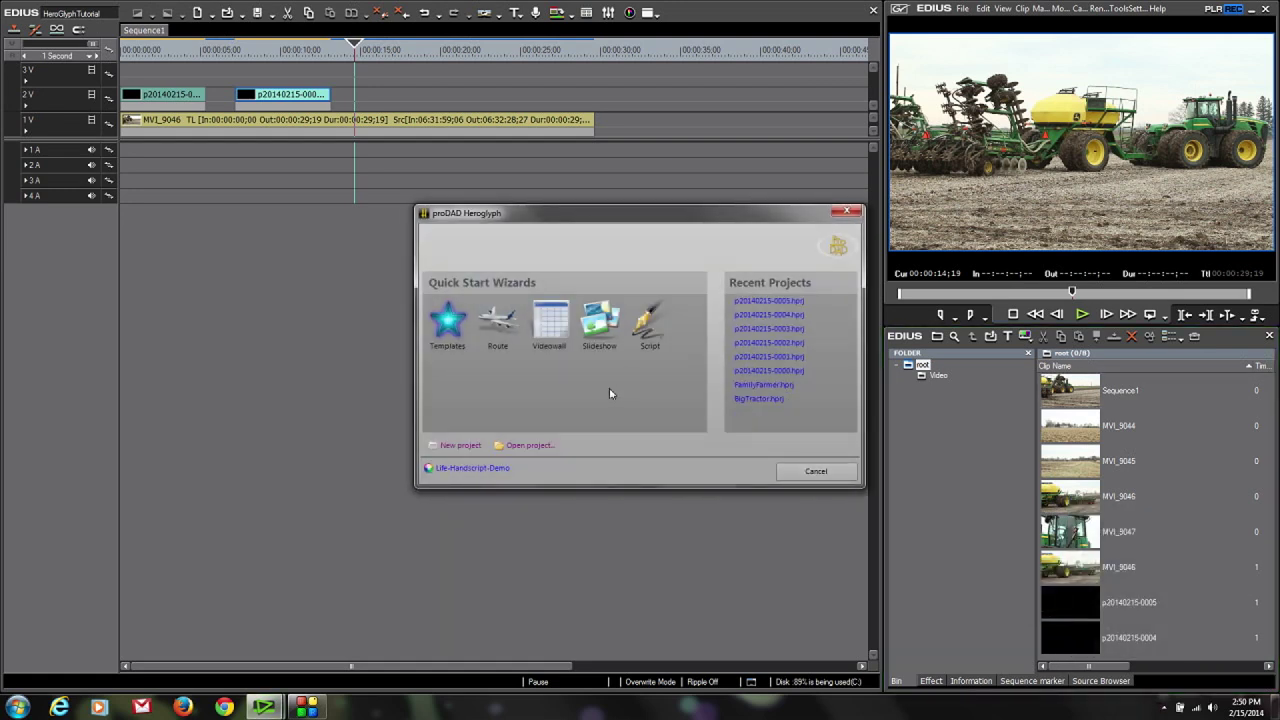
{"action": "left_click", "coordinate": [650, 335]}
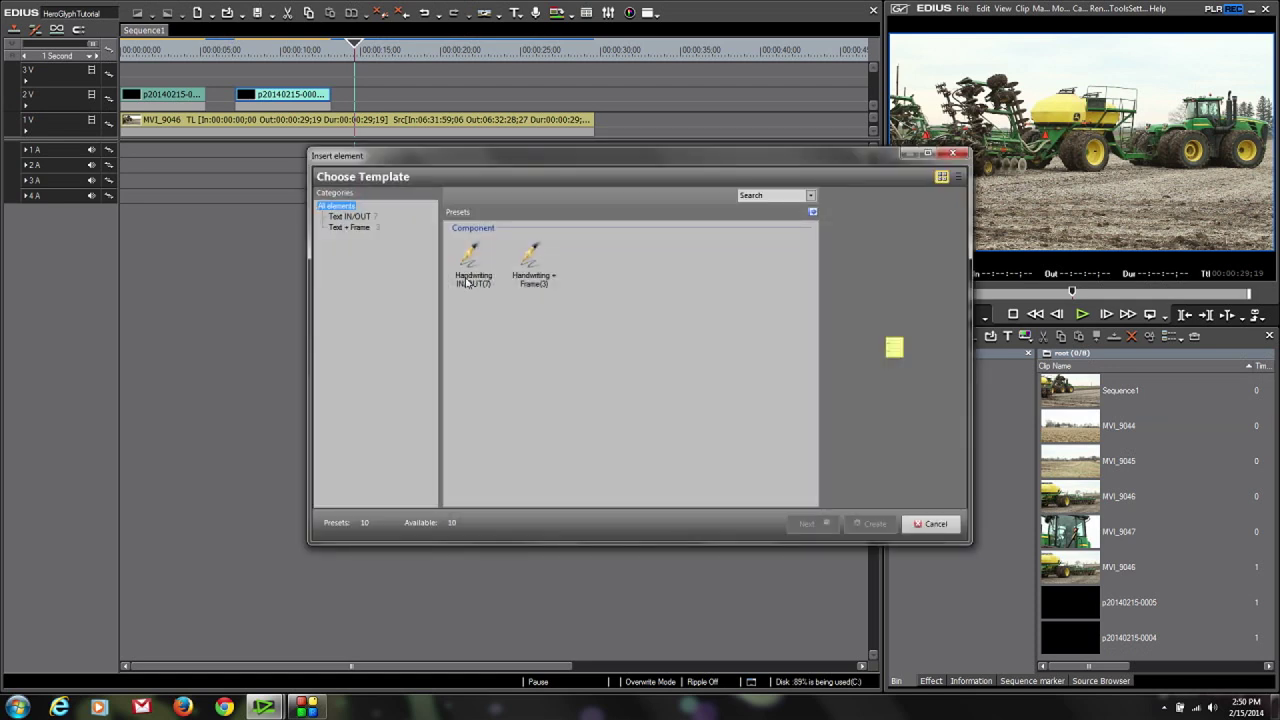
{"action": "left_click", "coordinate": [466, 283]}
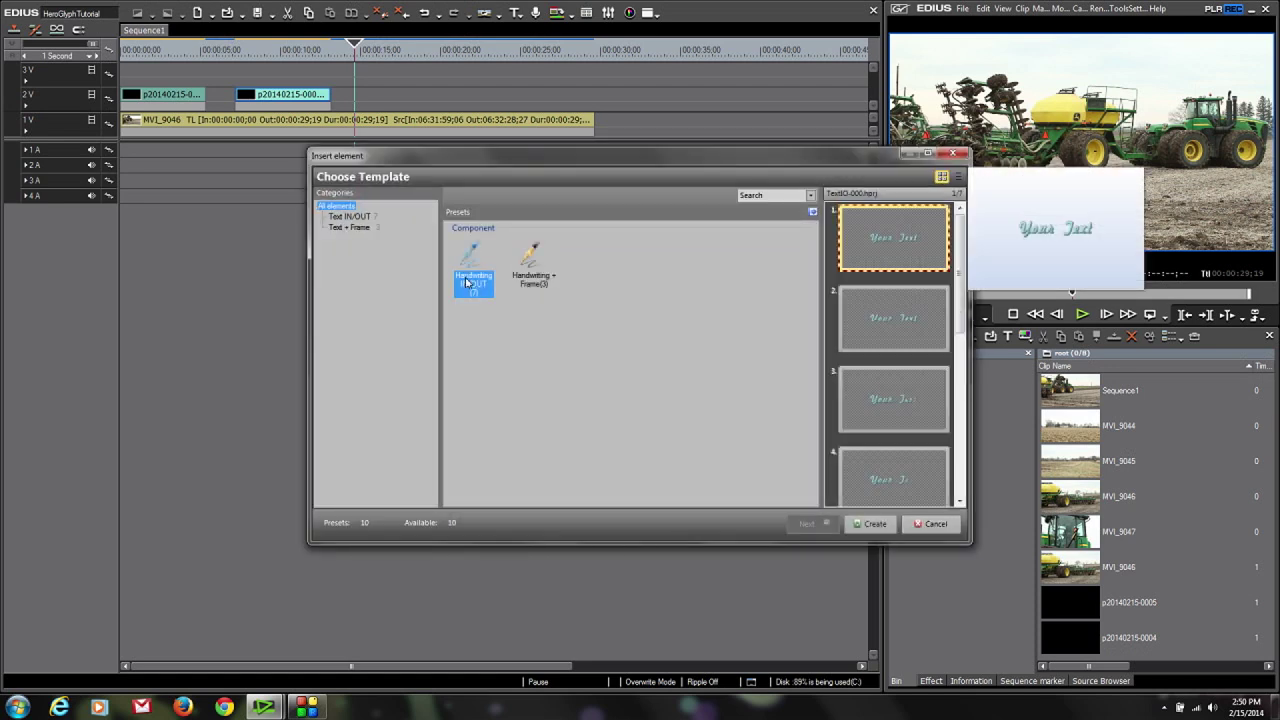
{"action": "left_click", "coordinate": [533, 280]}
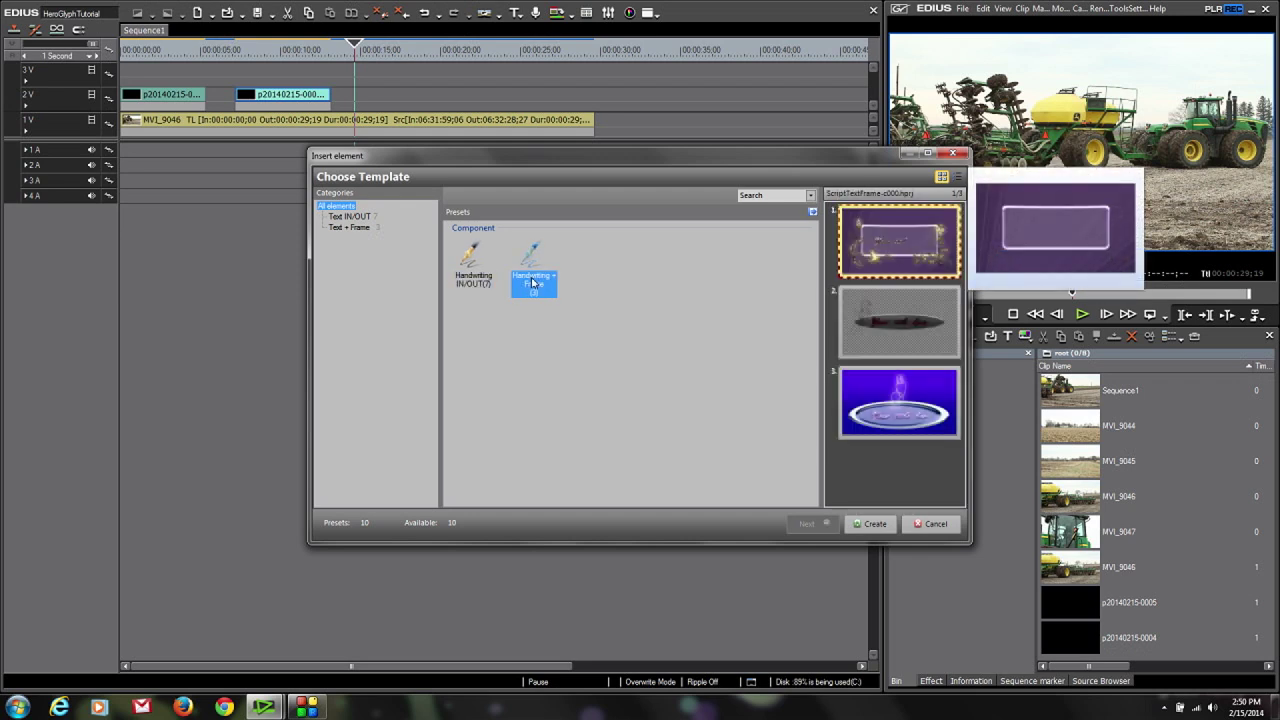
{"action": "left_click", "coordinate": [461, 286]}
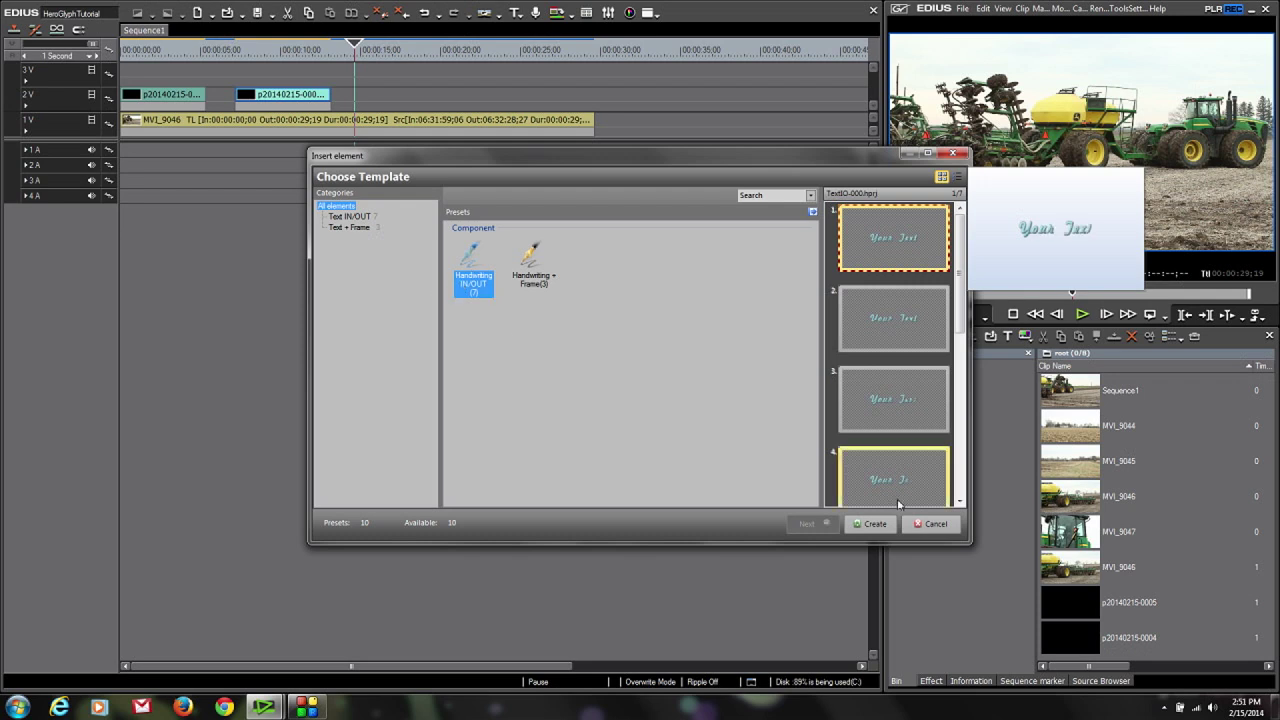
{"action": "left_click", "coordinate": [870, 523]}
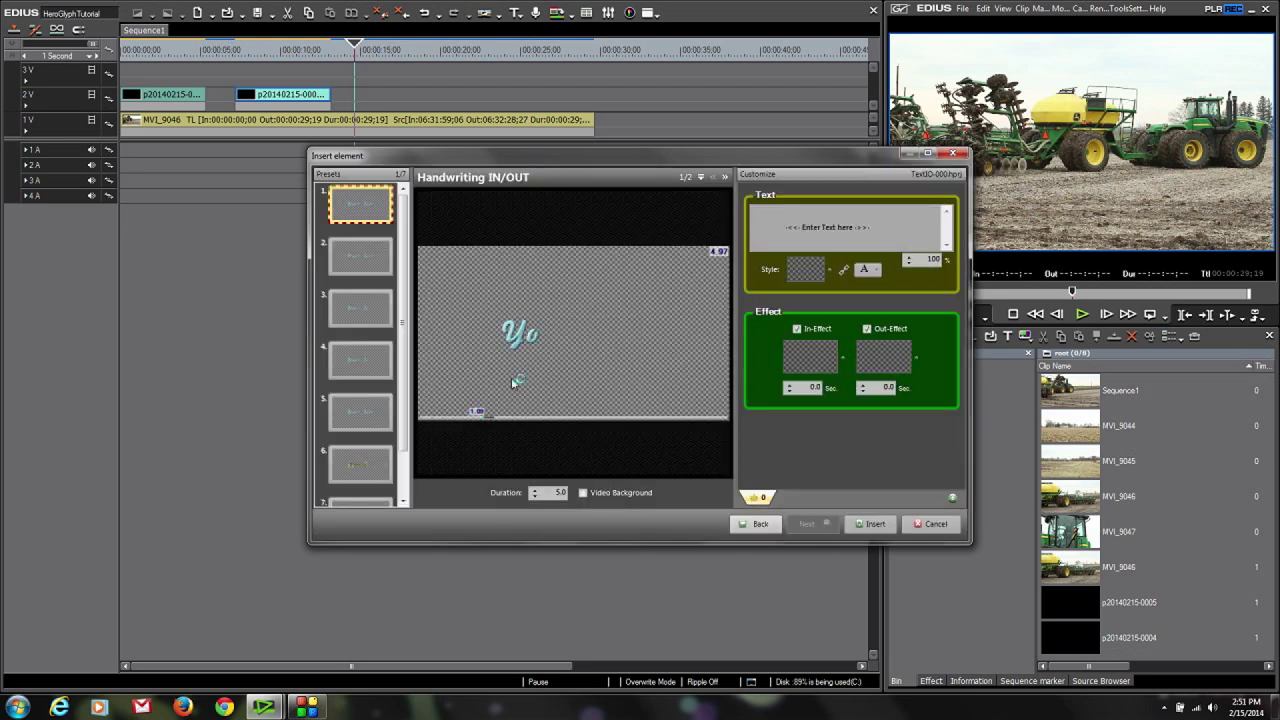
Replace the placeholder title text with "My Family's Farm".
{"action": "left_click", "coordinate": [779, 230]}
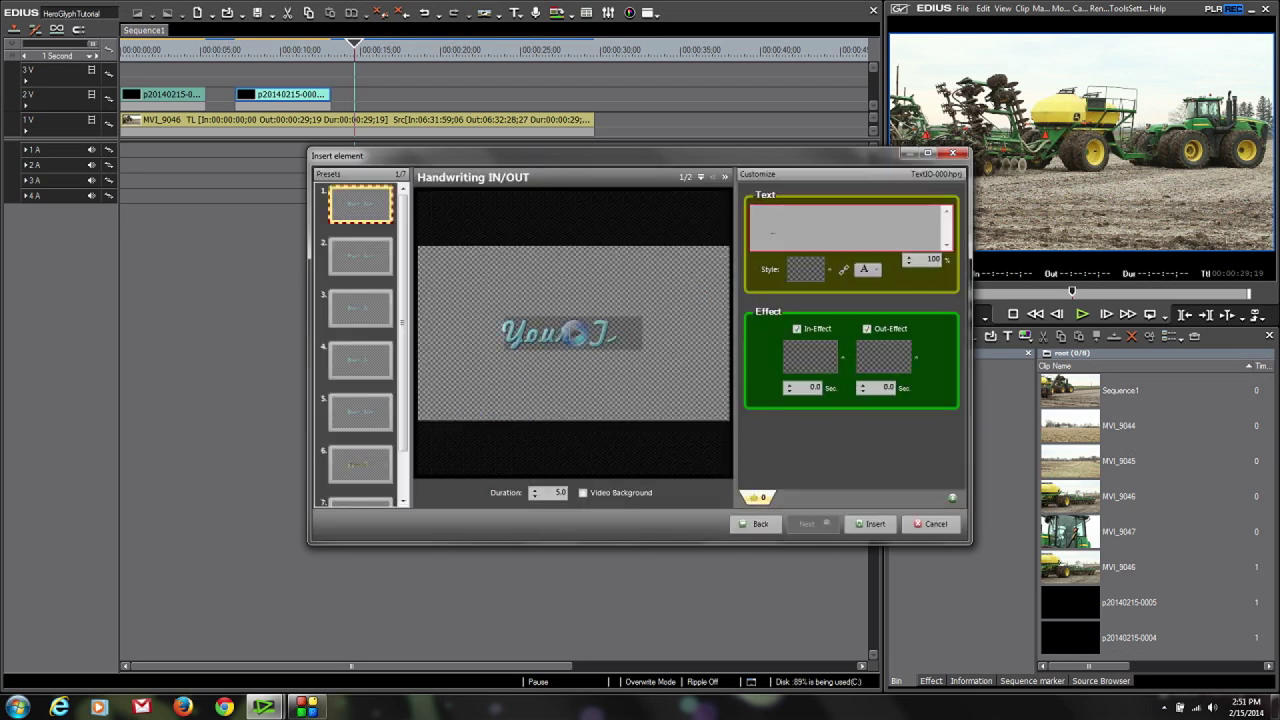
{"action": "type", "text": "My"}
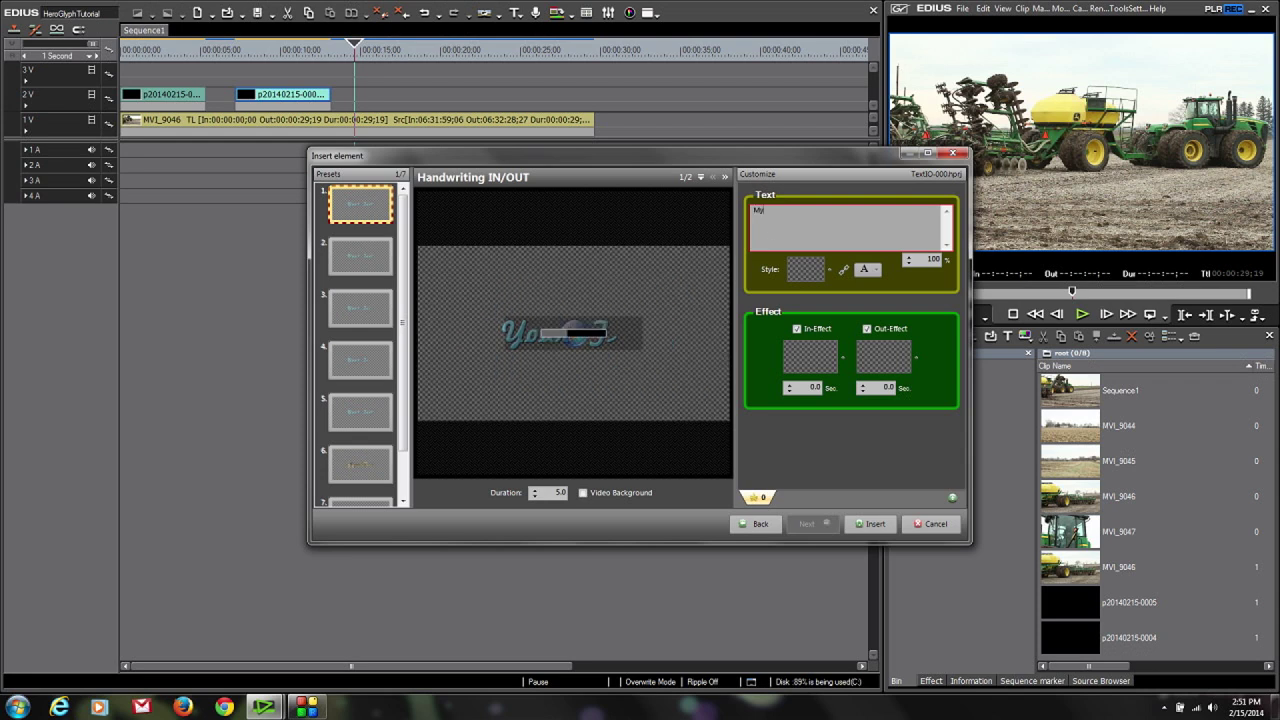
{"action": "type", "text": " Famil"}
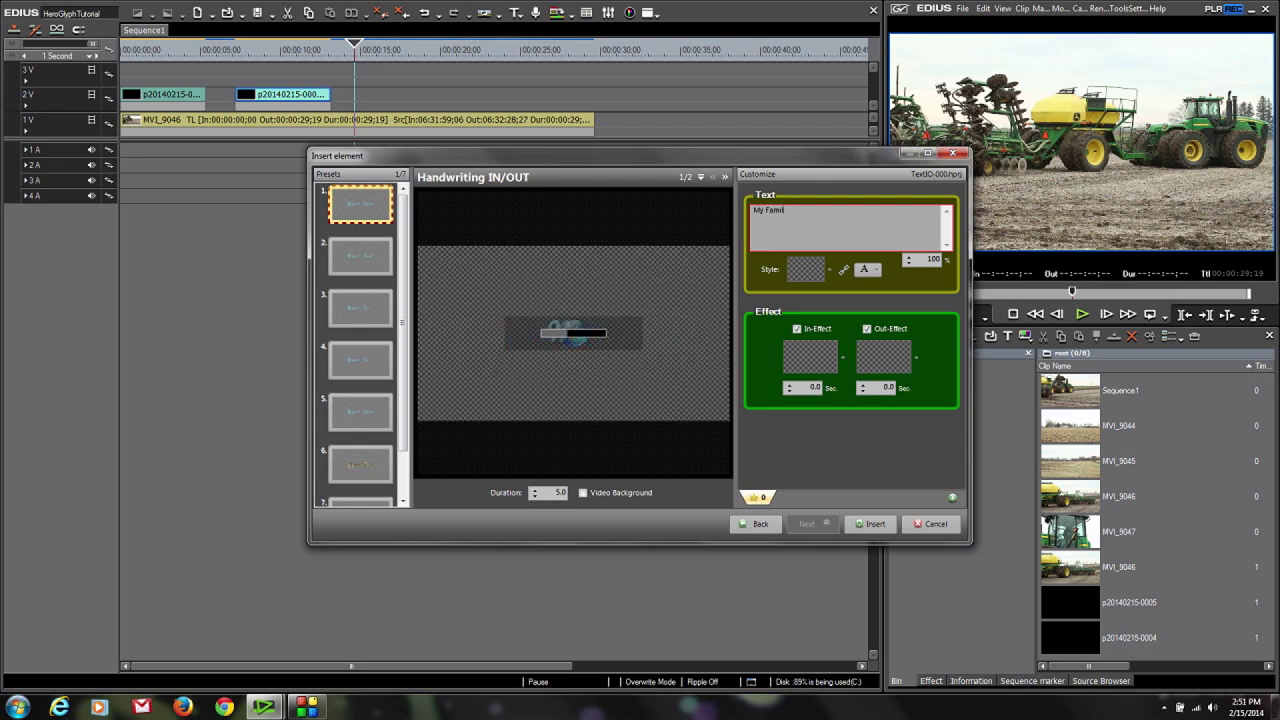
{"action": "type", "text": "y's Farm"}
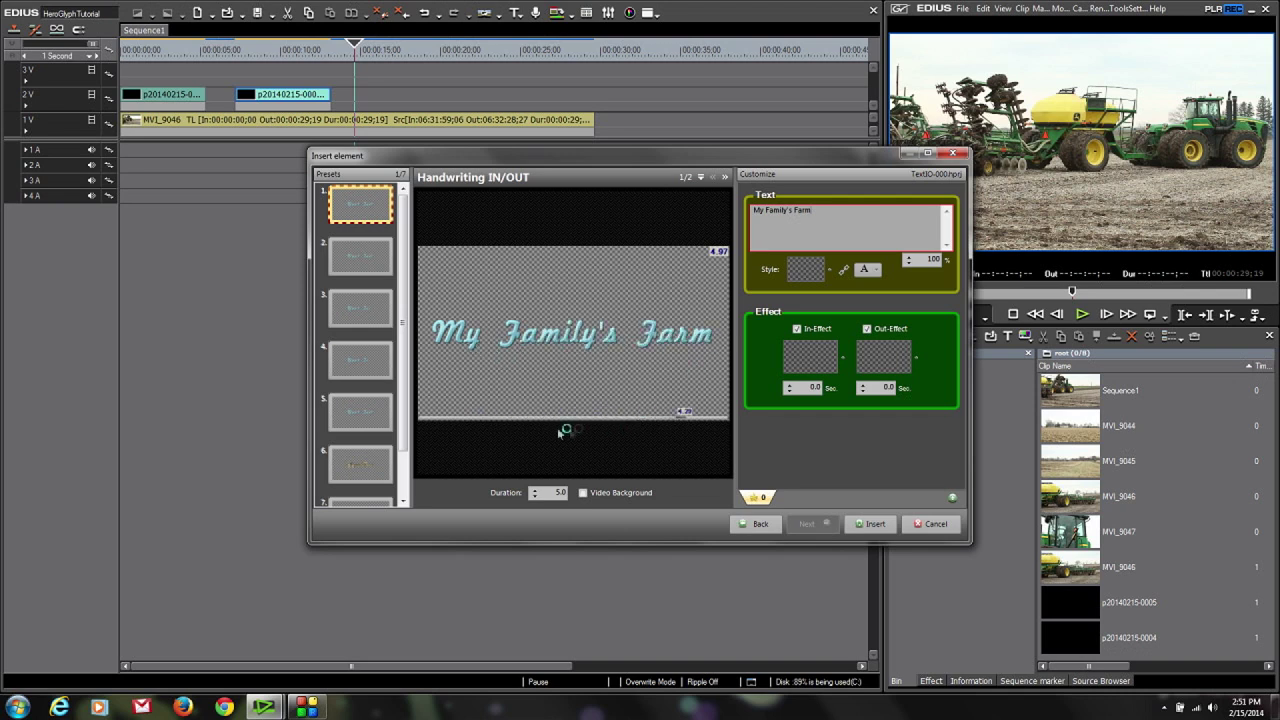
Colour the title text with a dark olive green theme colour and insert the customized handwriting element.
{"action": "left_click", "coordinate": [829, 269]}
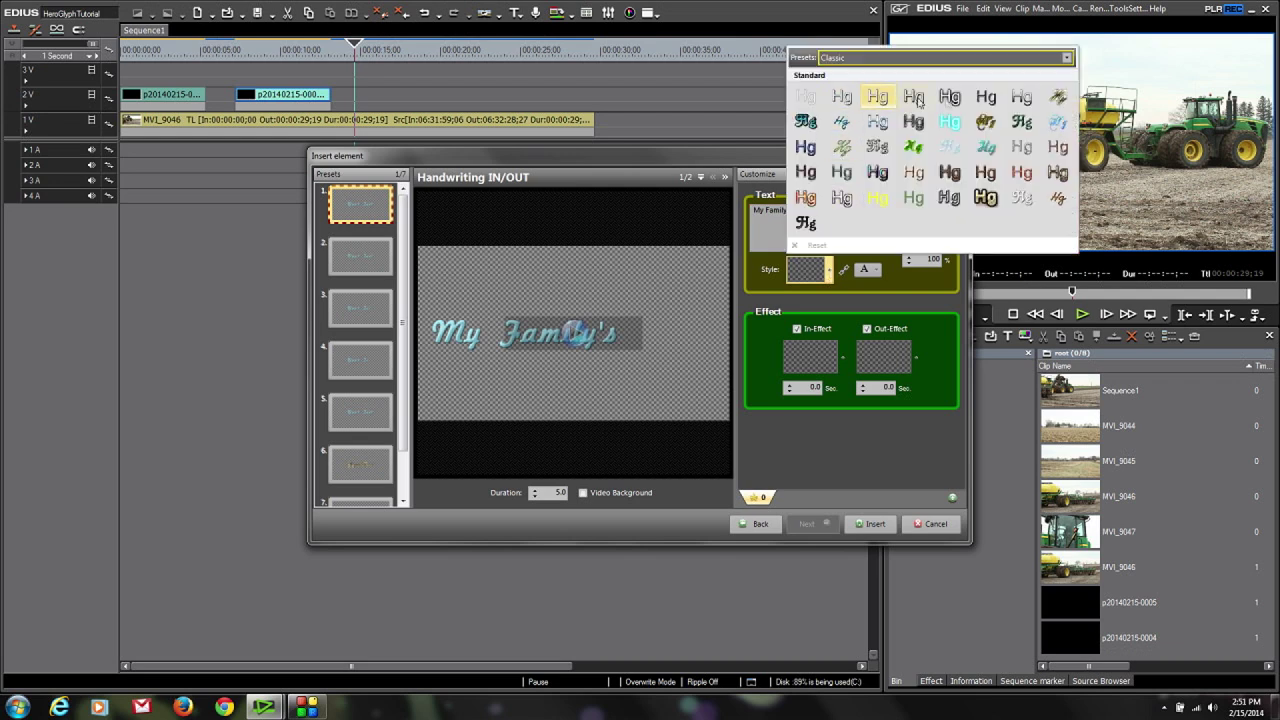
{"action": "left_click", "coordinate": [866, 269]}
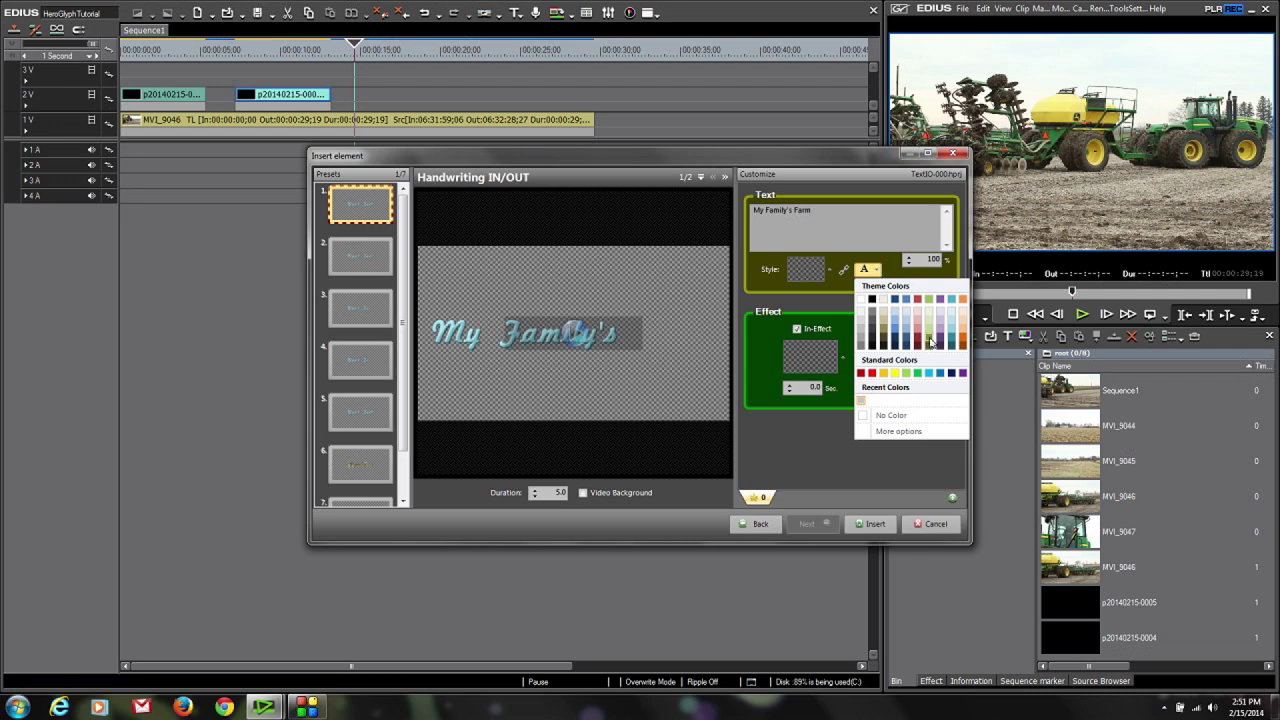
{"action": "left_click", "coordinate": [929, 340]}
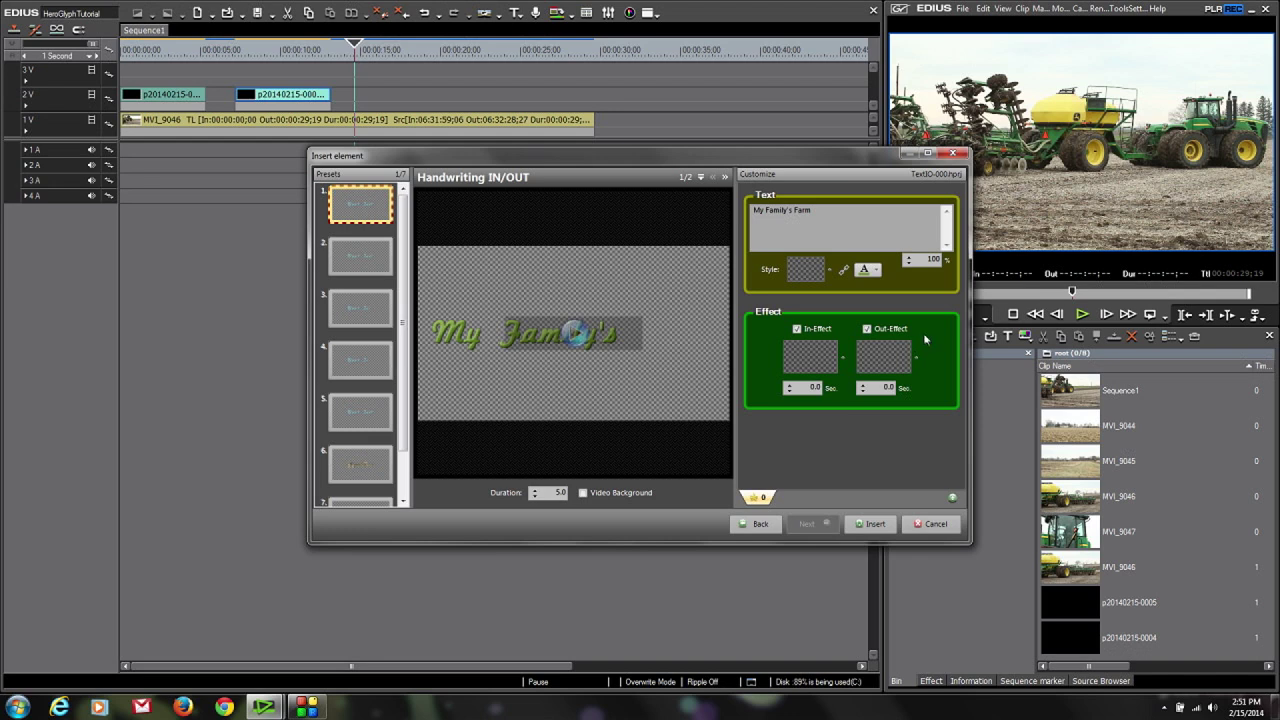
{"action": "left_click", "coordinate": [797, 270]}
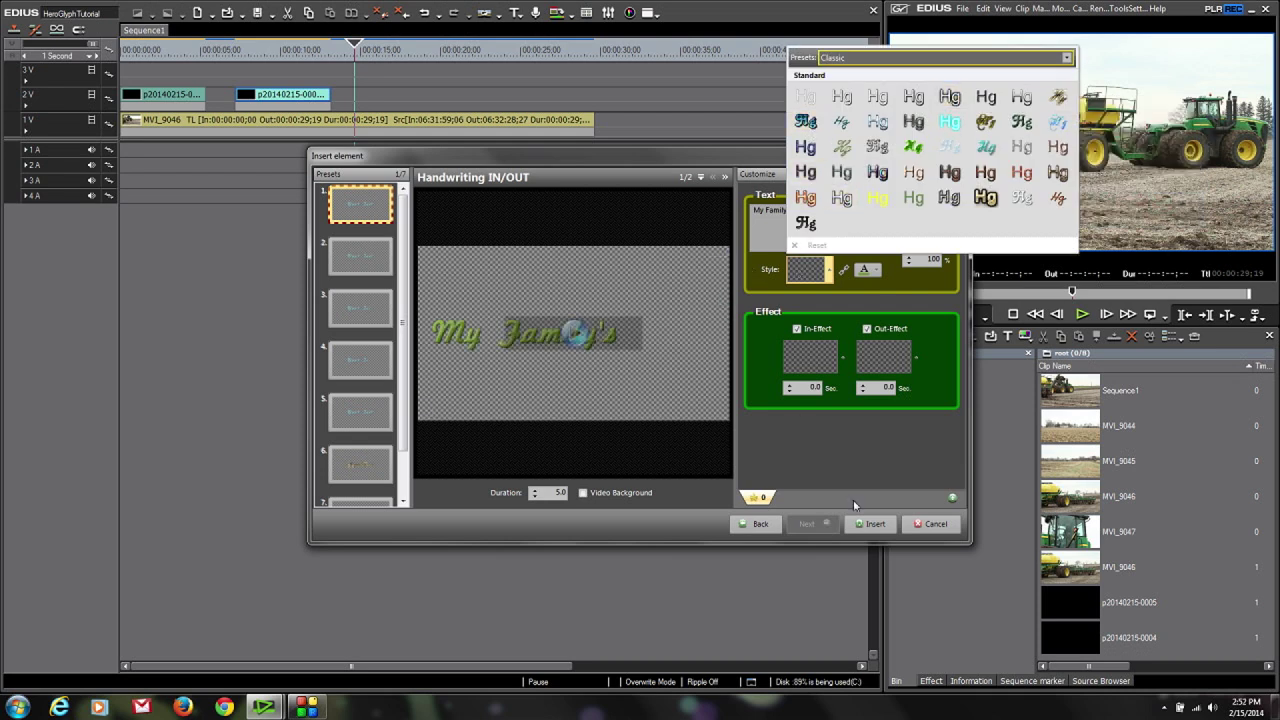
{"action": "left_click", "coordinate": [865, 454]}
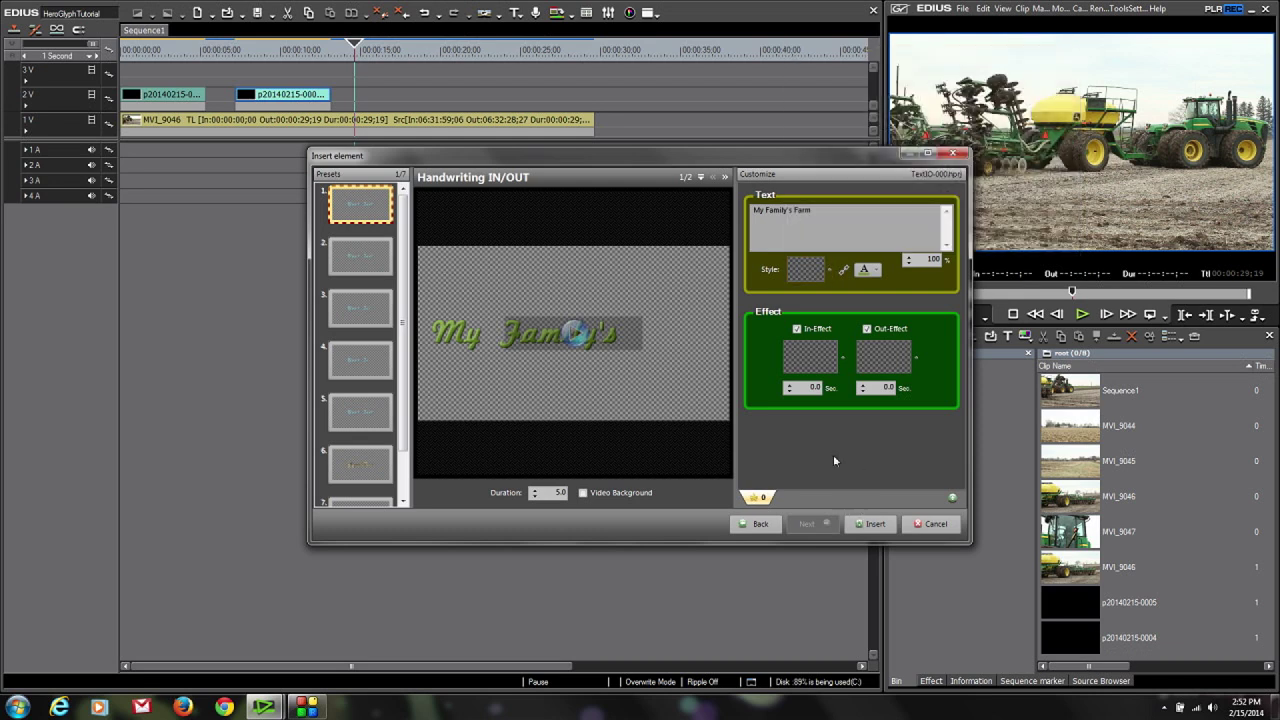
{"action": "left_click", "coordinate": [871, 524]}
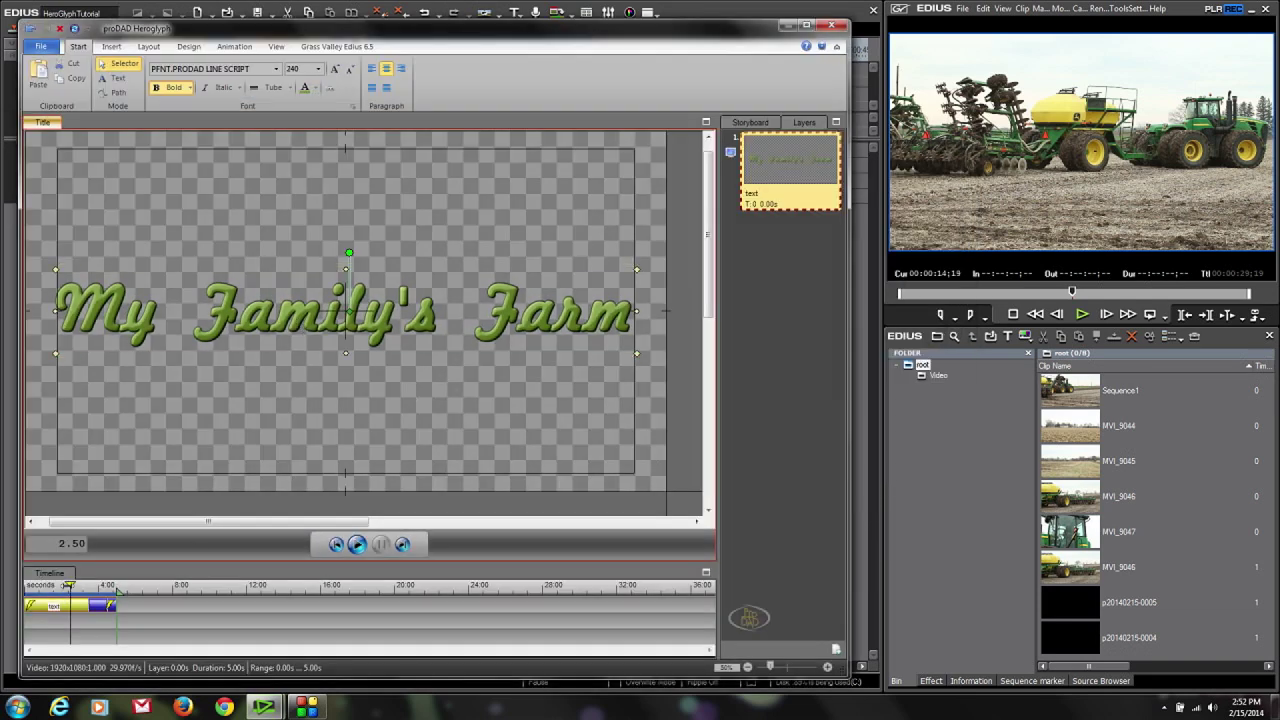
Preview the handwriting animation, shorten its in-effect on the timeline to about 2.3 seconds, and play the title again.
{"action": "left_click", "coordinate": [28, 588]}
{"action": "left_click", "coordinate": [357, 544]}
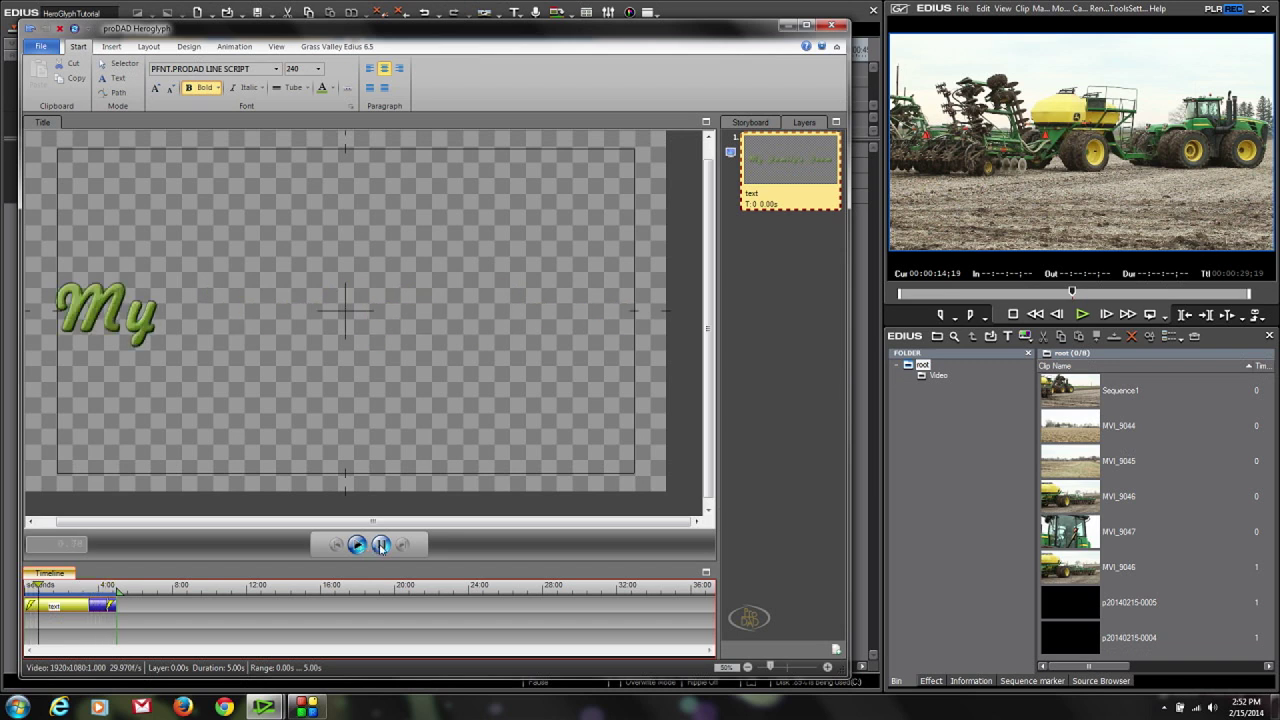
{"action": "left_click_drag", "start_coordinate": [88, 606], "coordinate": [66, 606]}
{"action": "left_click", "coordinate": [357, 546]}
{"action": "left_click", "coordinate": [357, 546]}
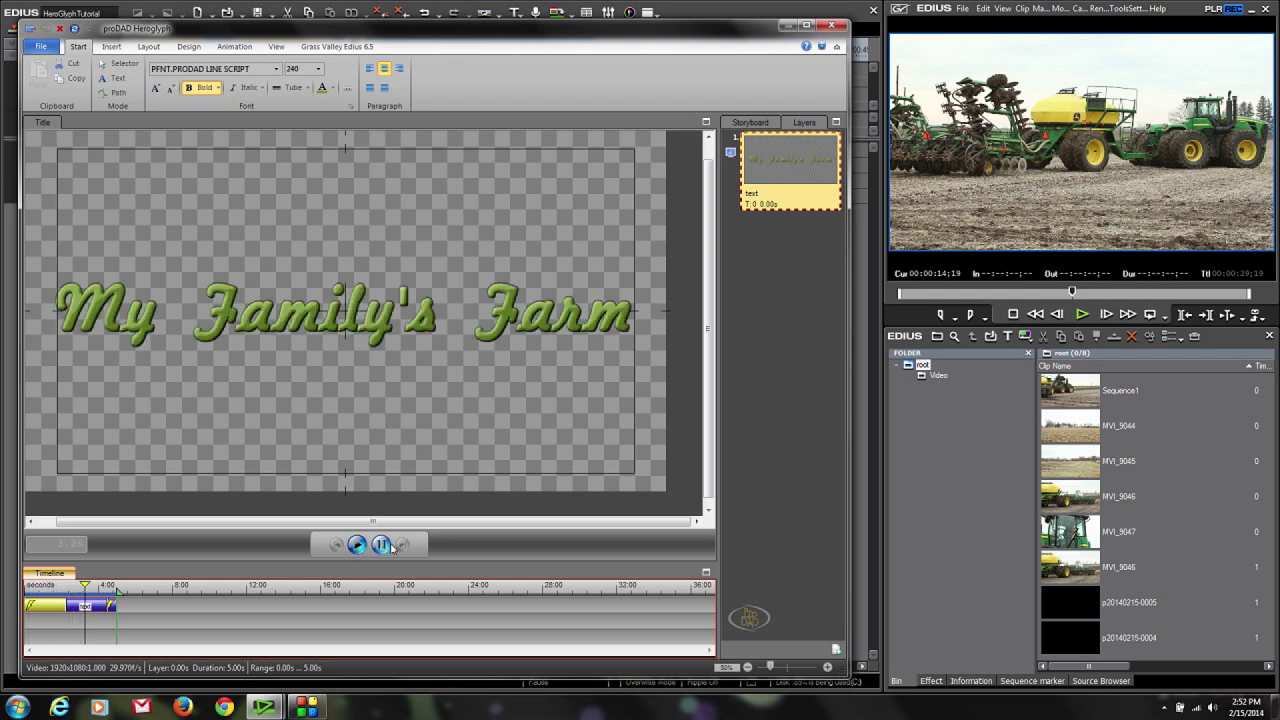
{"action": "left_click", "coordinate": [383, 545]}
Select the "My Family's Farm" text and align it to the lower edge of the title safe area.
{"action": "left_click", "coordinate": [253, 332]}
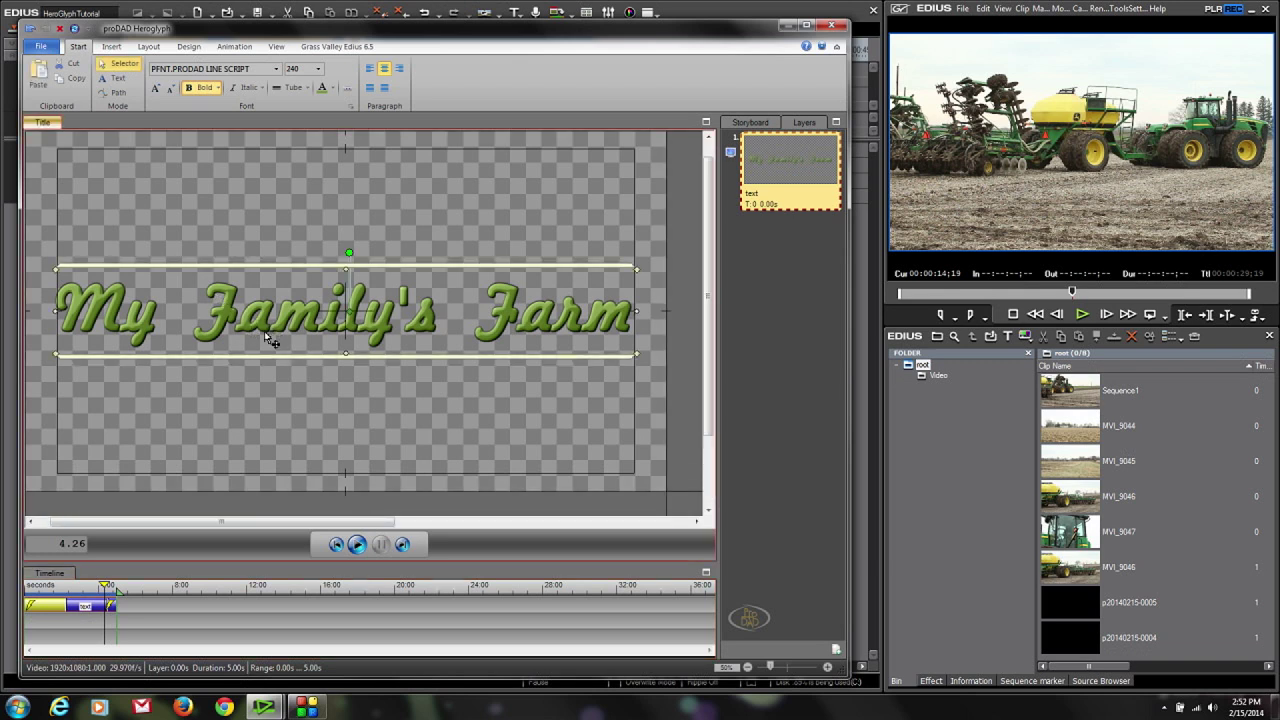
{"action": "left_click", "coordinate": [142, 46]}
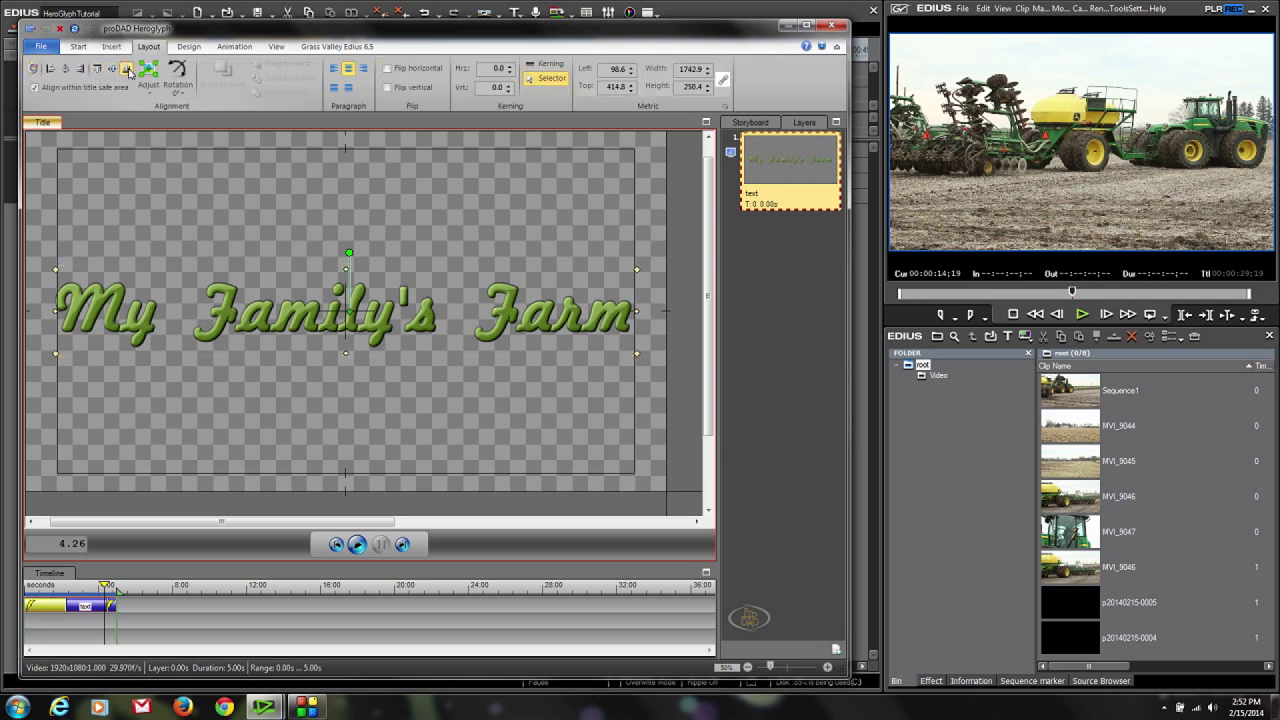
{"action": "left_click", "coordinate": [127, 70]}
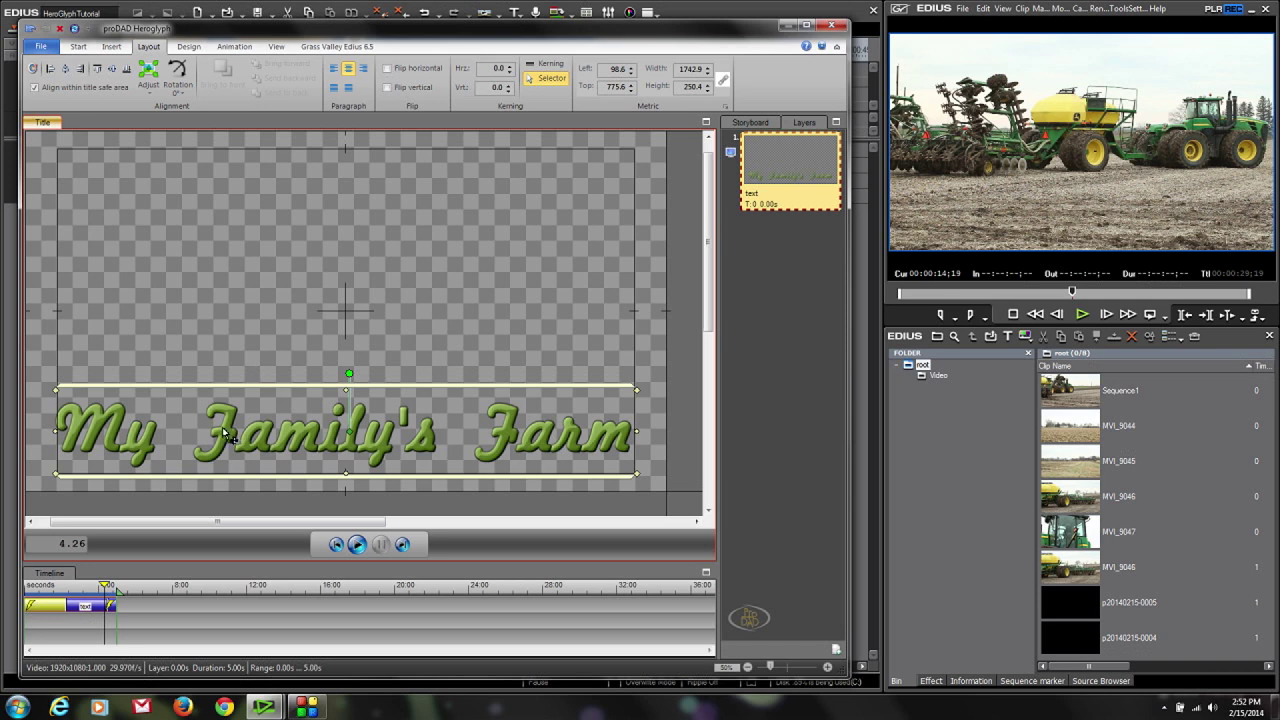
Change the title text colour to the light green standard colour.
{"action": "left_click", "coordinate": [78, 46]}
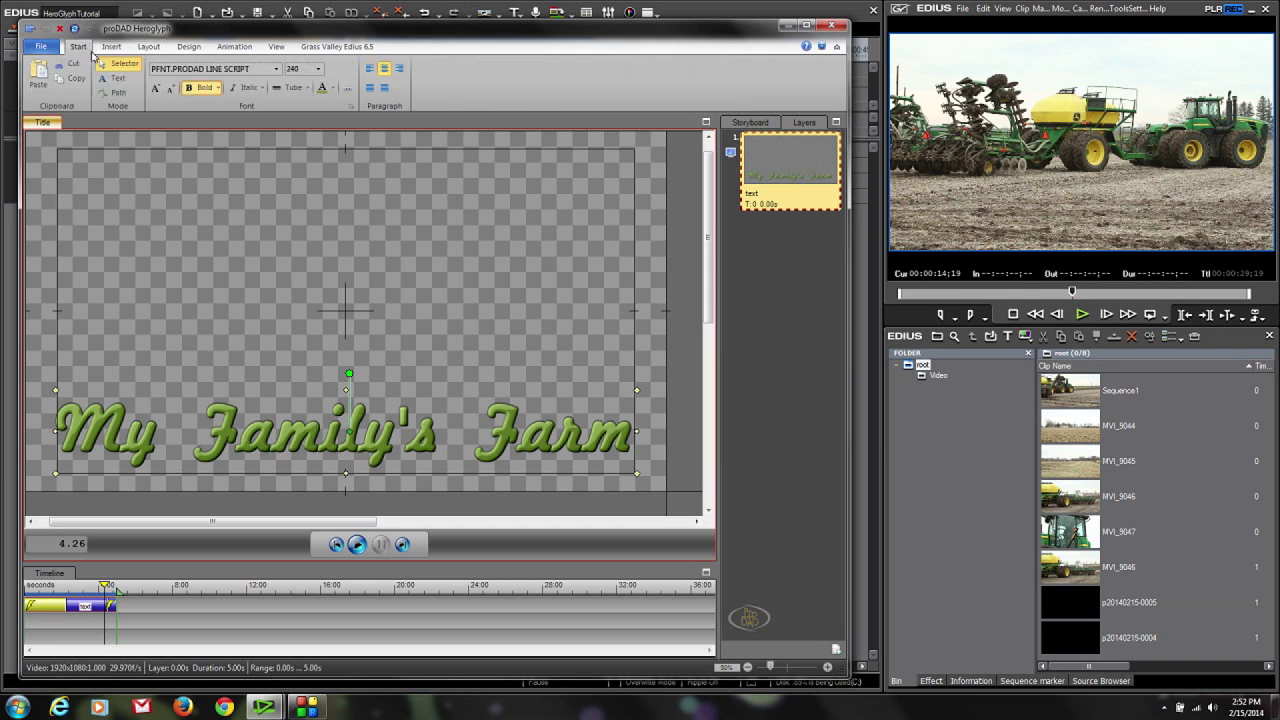
{"action": "left_click", "coordinate": [333, 89]}
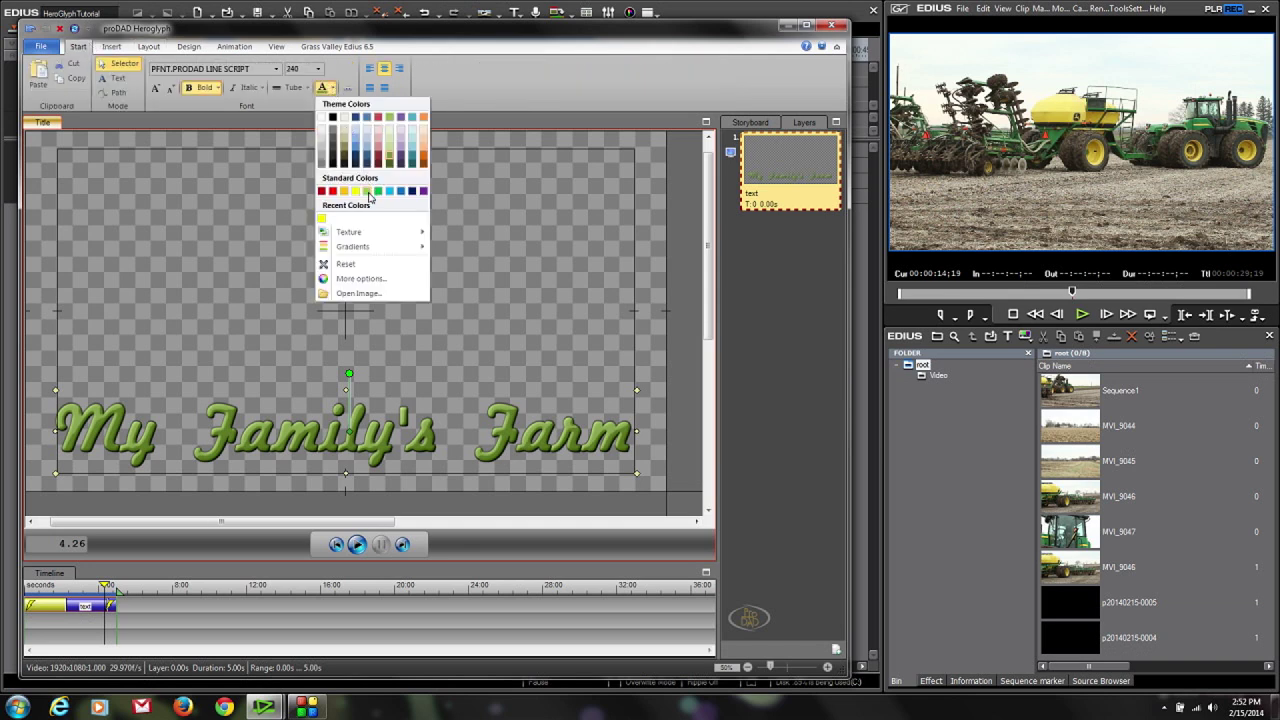
{"action": "left_click", "coordinate": [369, 192]}
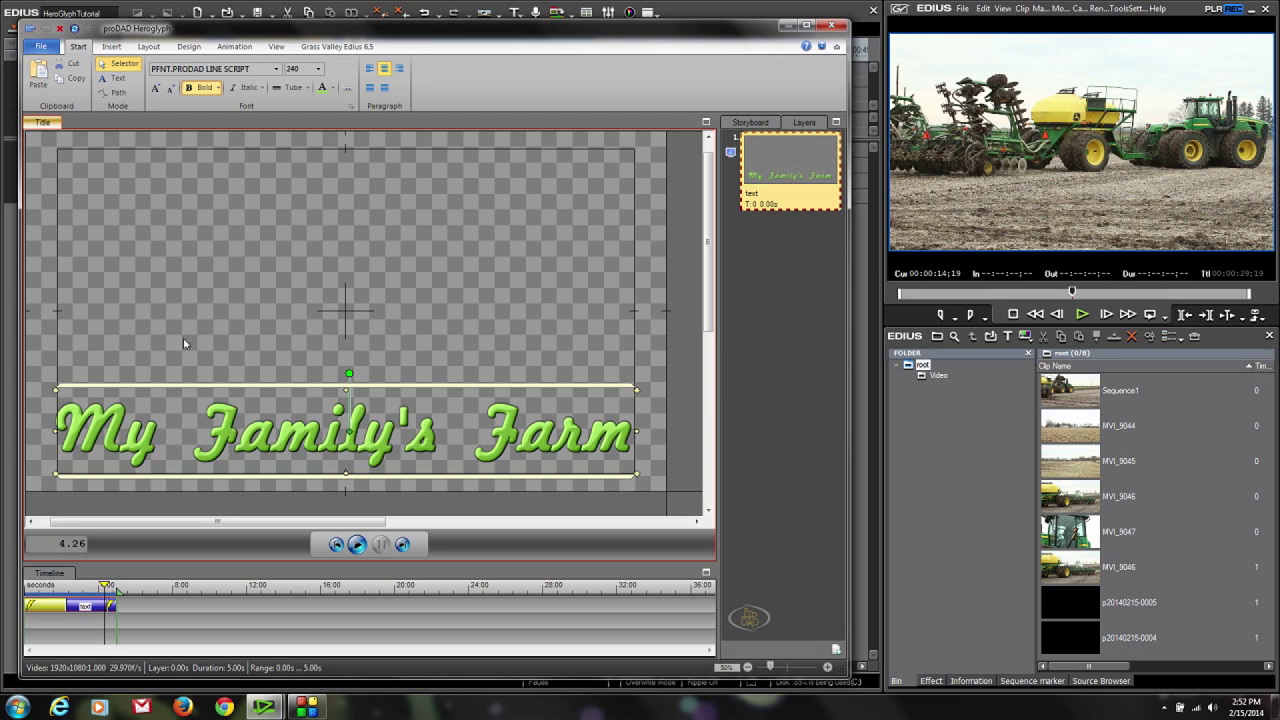
Remove the bold formatting from the title text and centre it horizontally in the frame.
{"action": "left_click", "coordinate": [198, 89]}
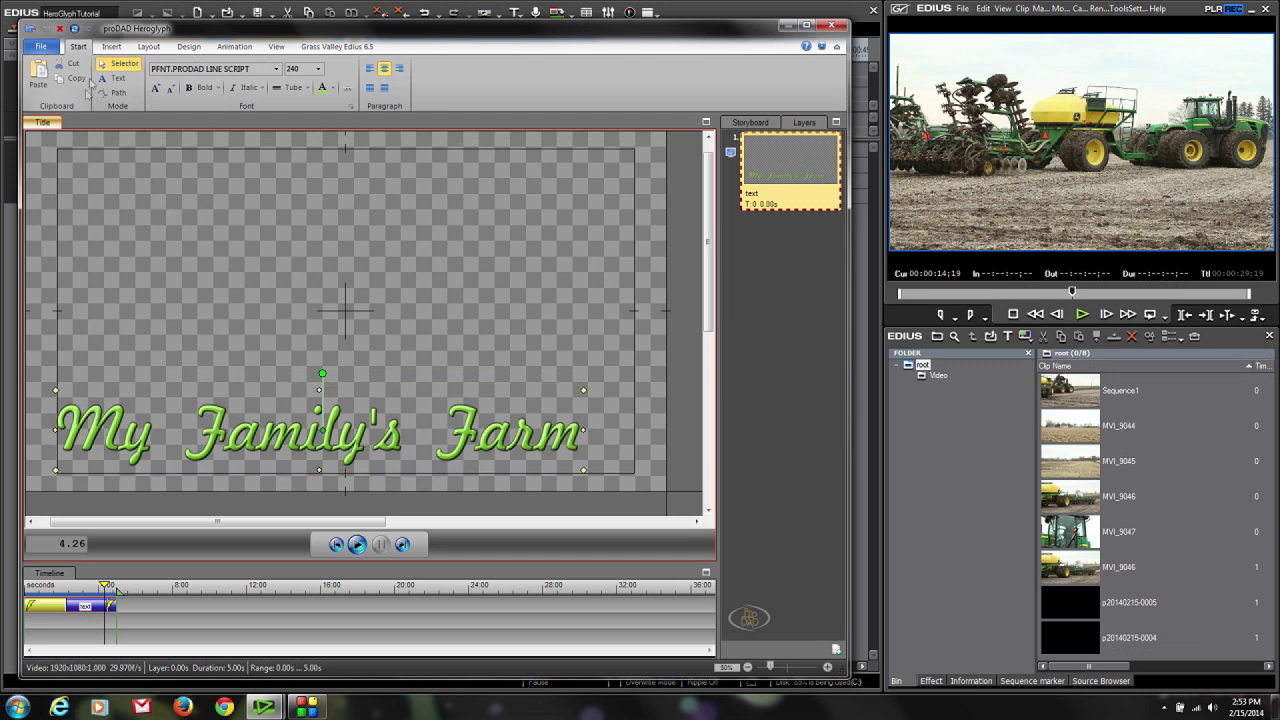
{"action": "left_click", "coordinate": [148, 48]}
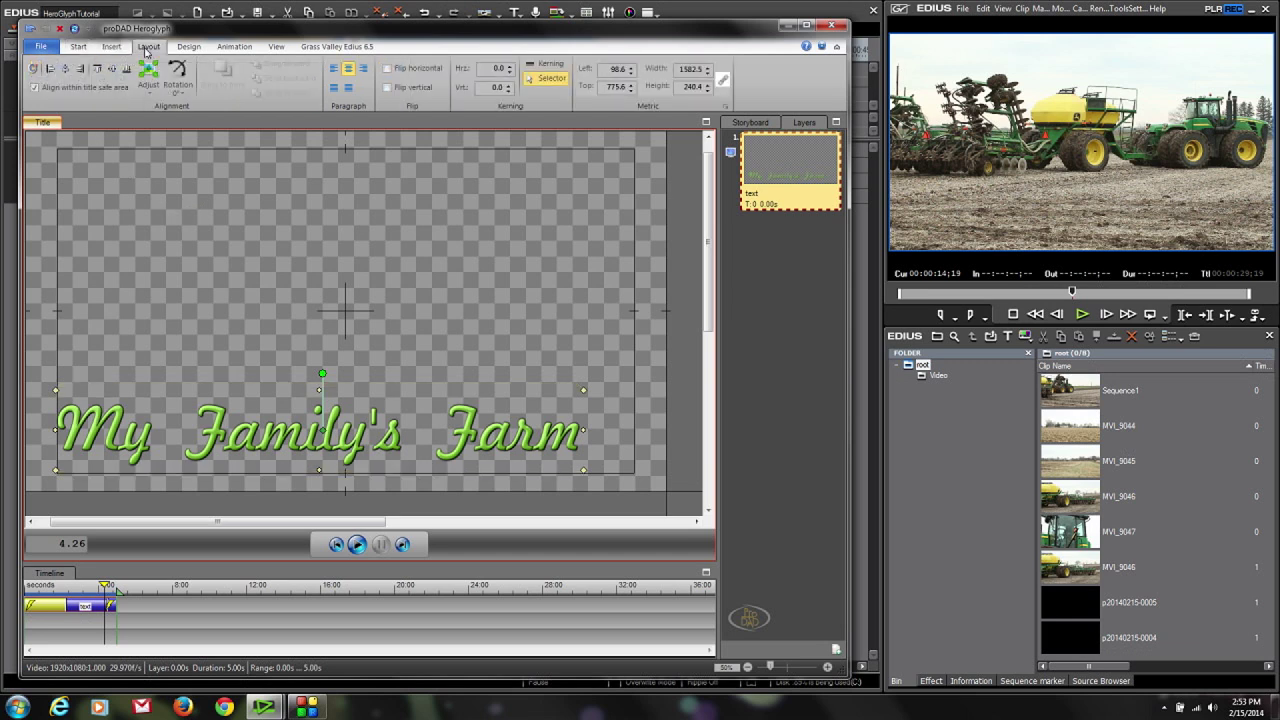
{"action": "left_click", "coordinate": [65, 69]}
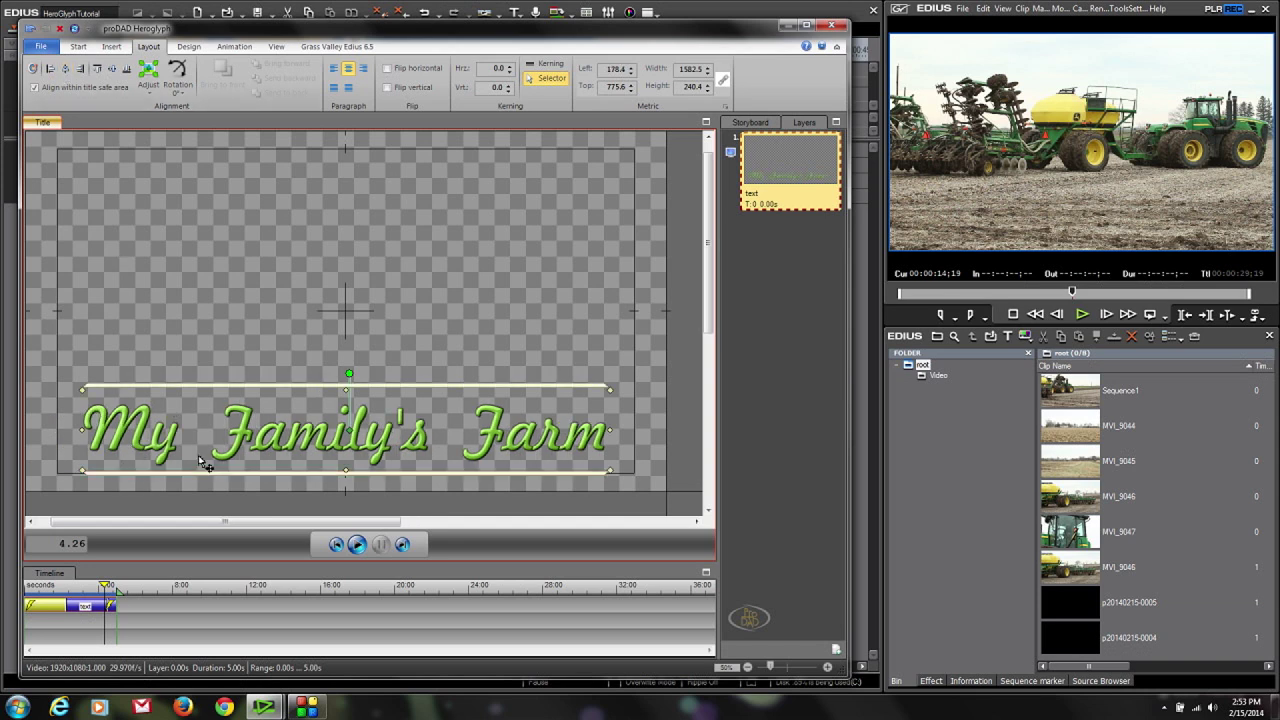
Apply the second Soft shadow preset to the title text.
{"action": "left_click", "coordinate": [188, 47]}
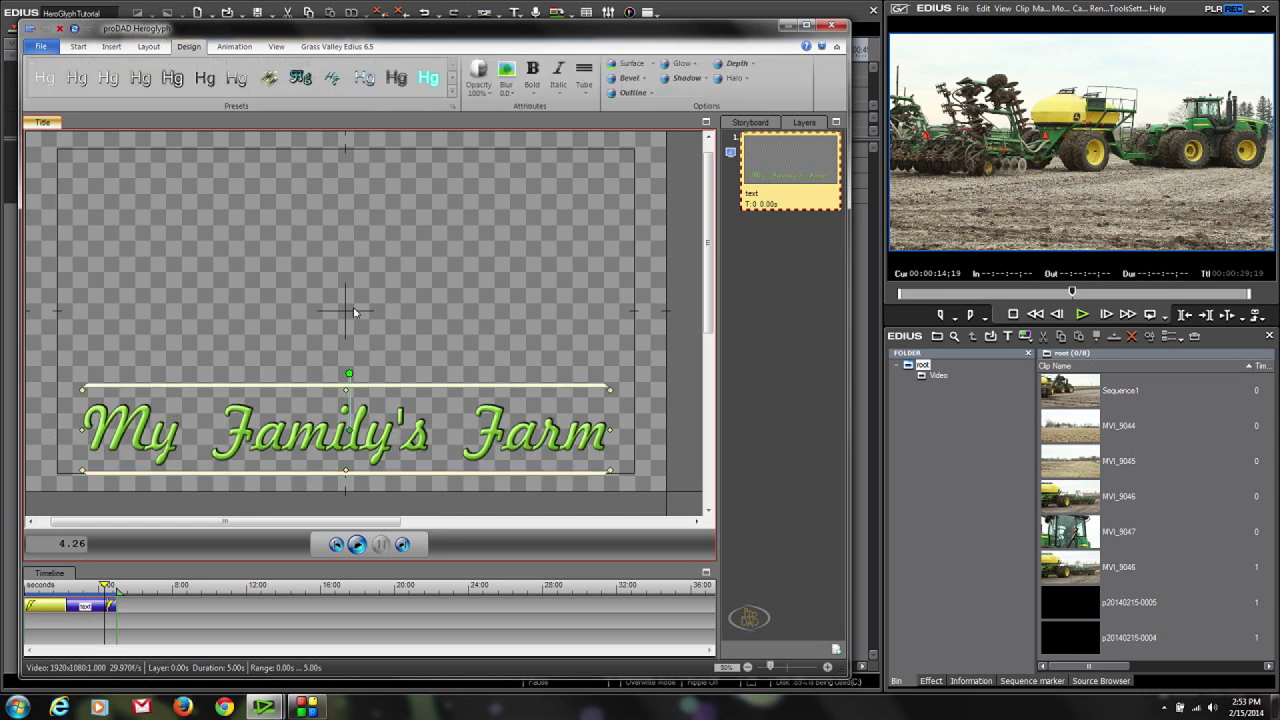
{"action": "left_click", "coordinate": [684, 80]}
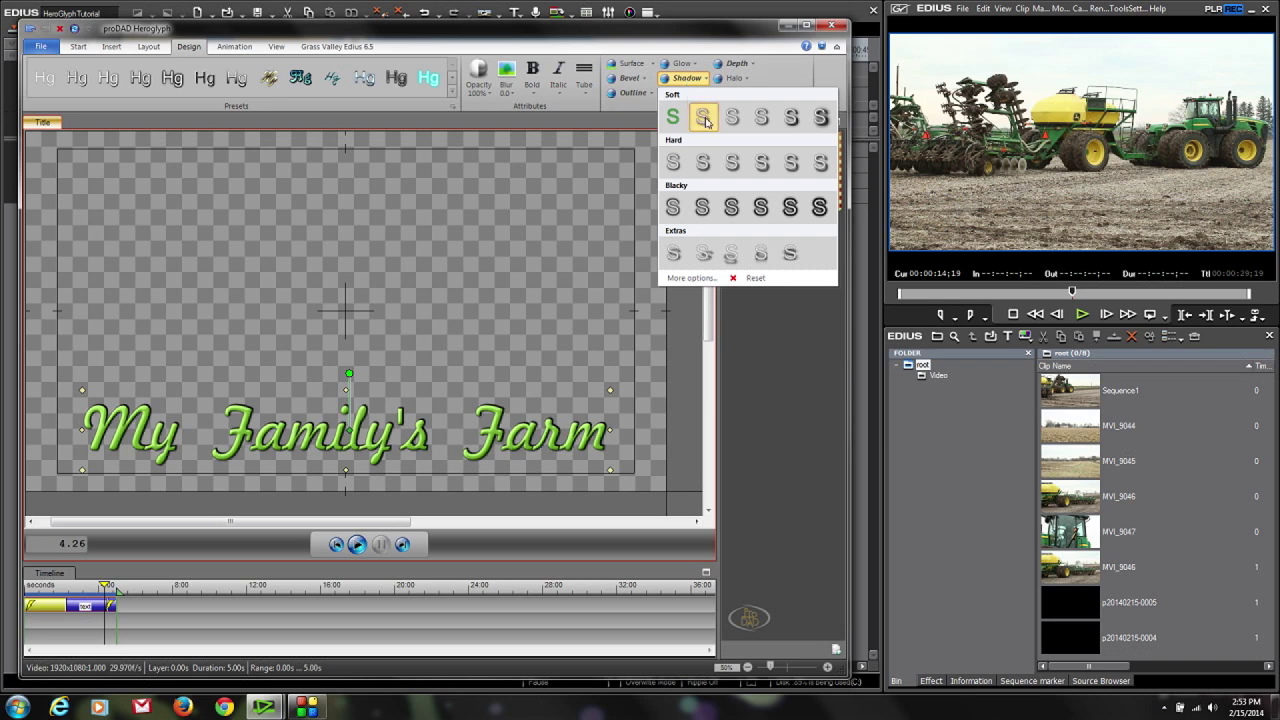
{"action": "left_click", "coordinate": [705, 120]}
Apply the second Normal glow preset to the "My Family's Farm" title text.
{"action": "left_click", "coordinate": [684, 66]}
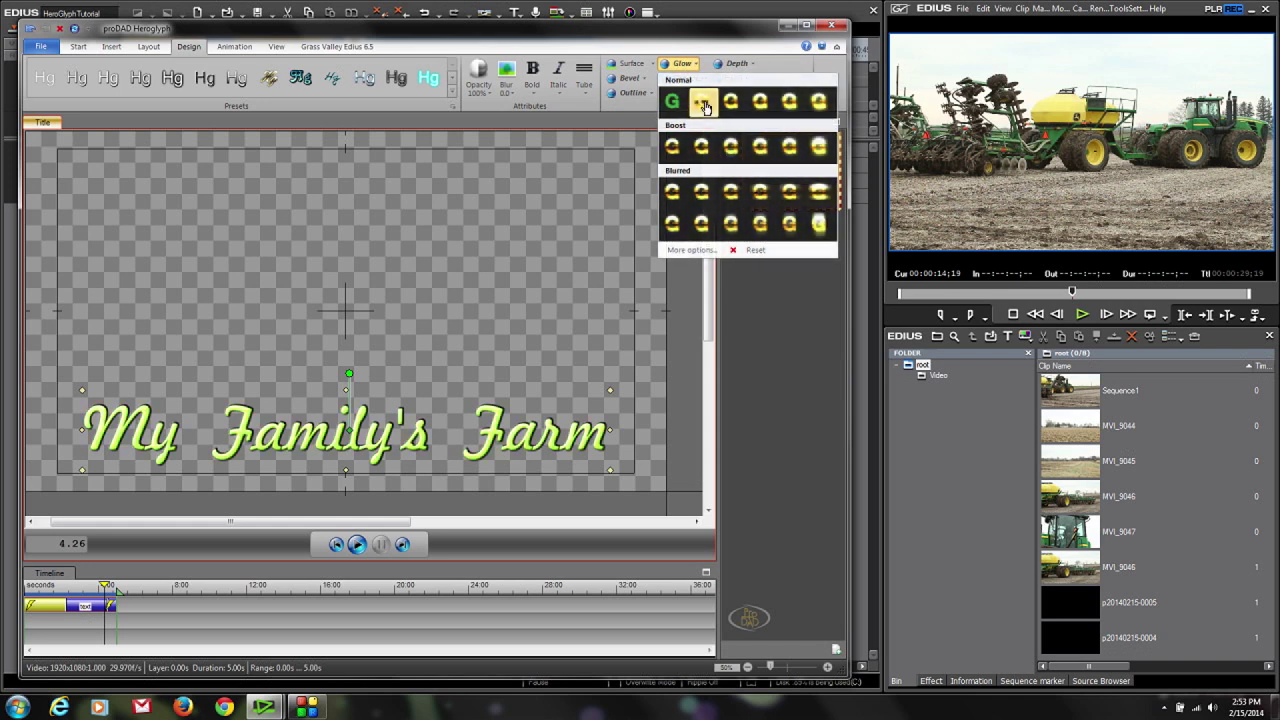
{"action": "left_click", "coordinate": [705, 106]}
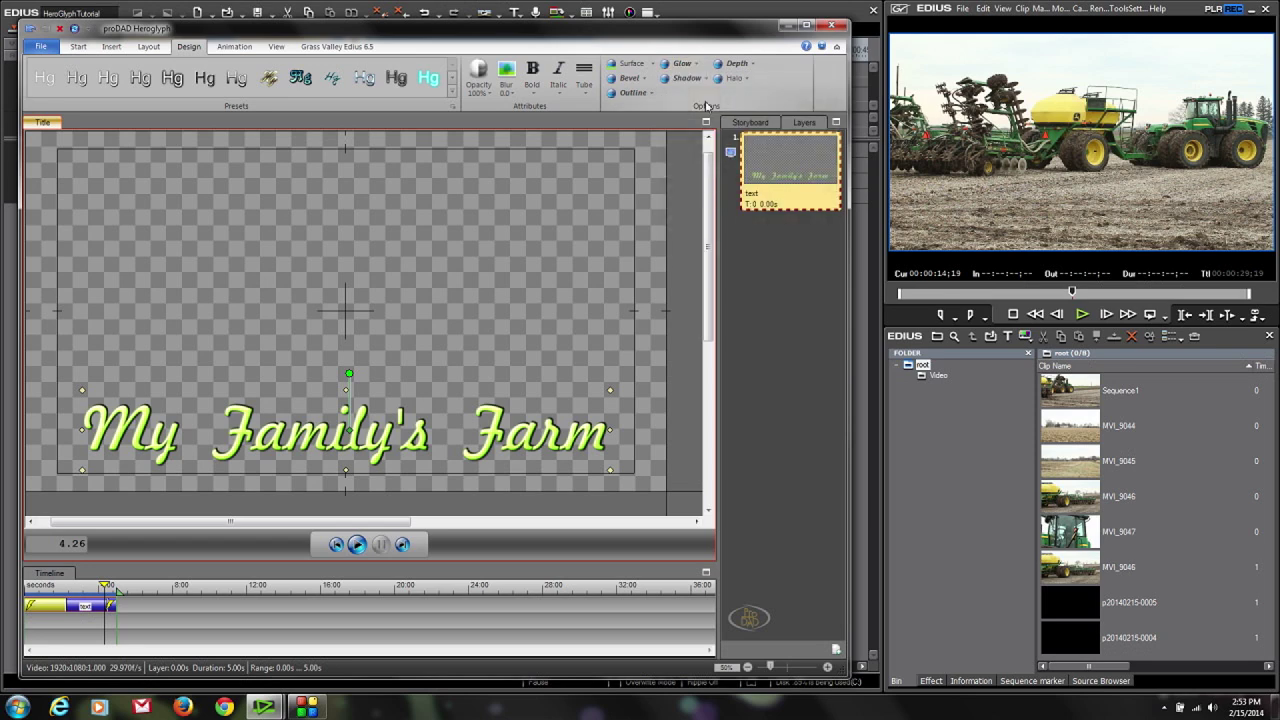
Try to open the additional glow options for the title text.
{"action": "left_click", "coordinate": [686, 66]}
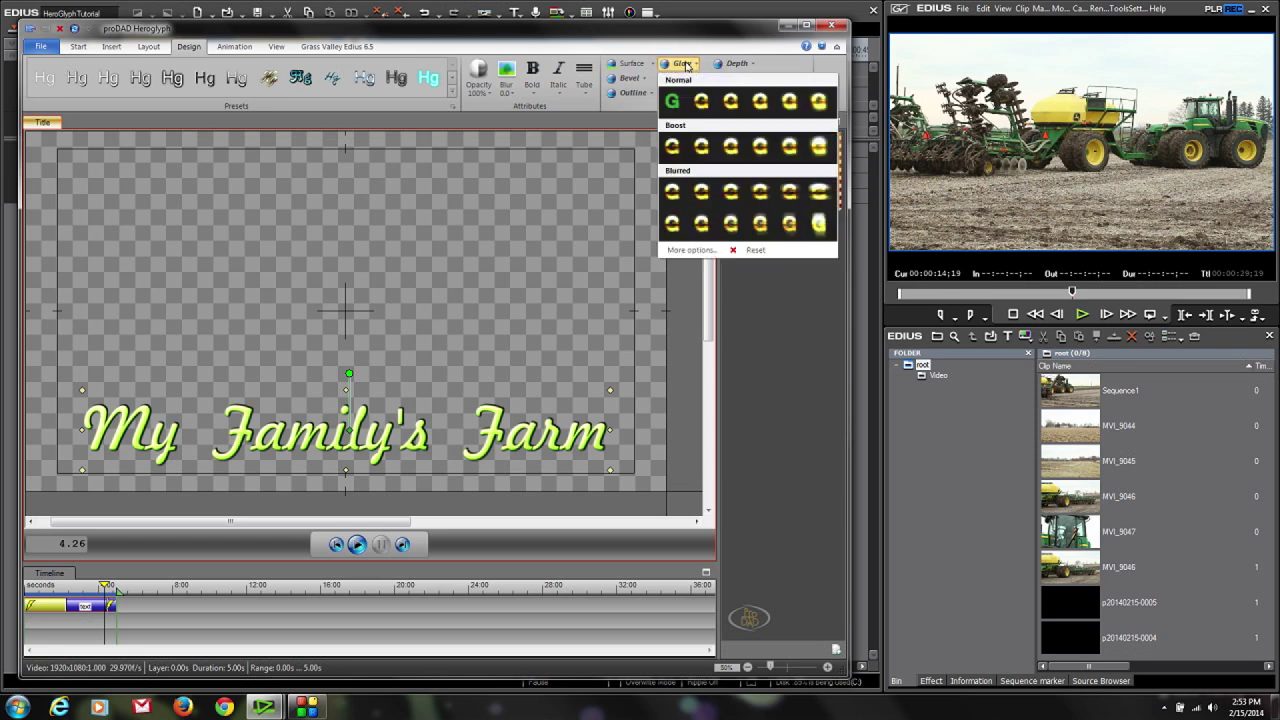
{"action": "left_click", "coordinate": [690, 250]}
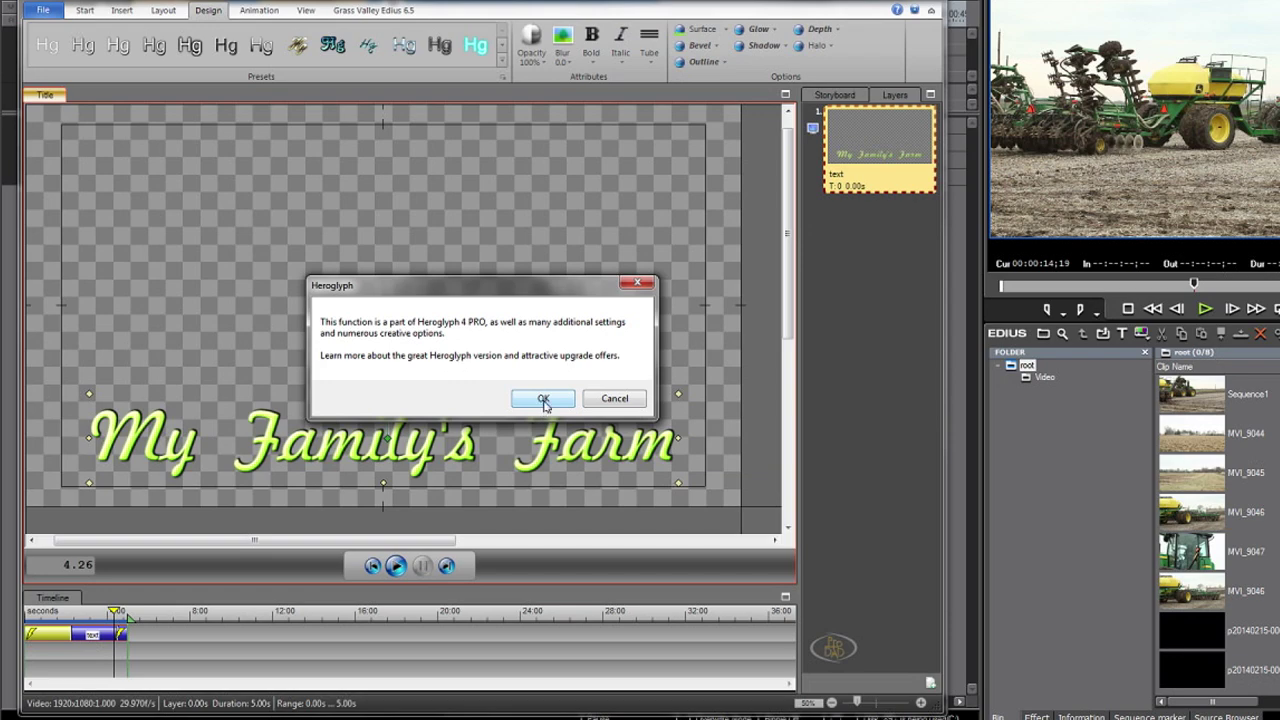
{"action": "left_click", "coordinate": [543, 399]}
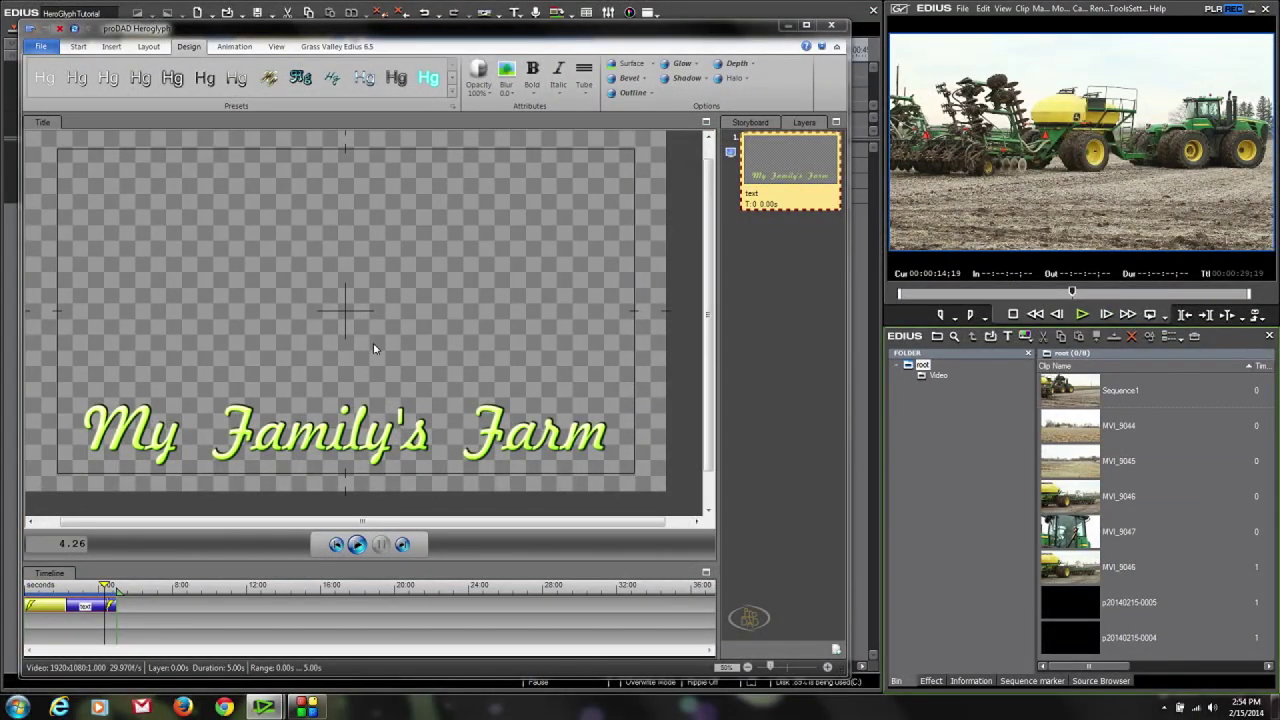
Select the title's fade-out section on the timeline and play the animation to preview it.
{"action": "left_click", "coordinate": [111, 605]}
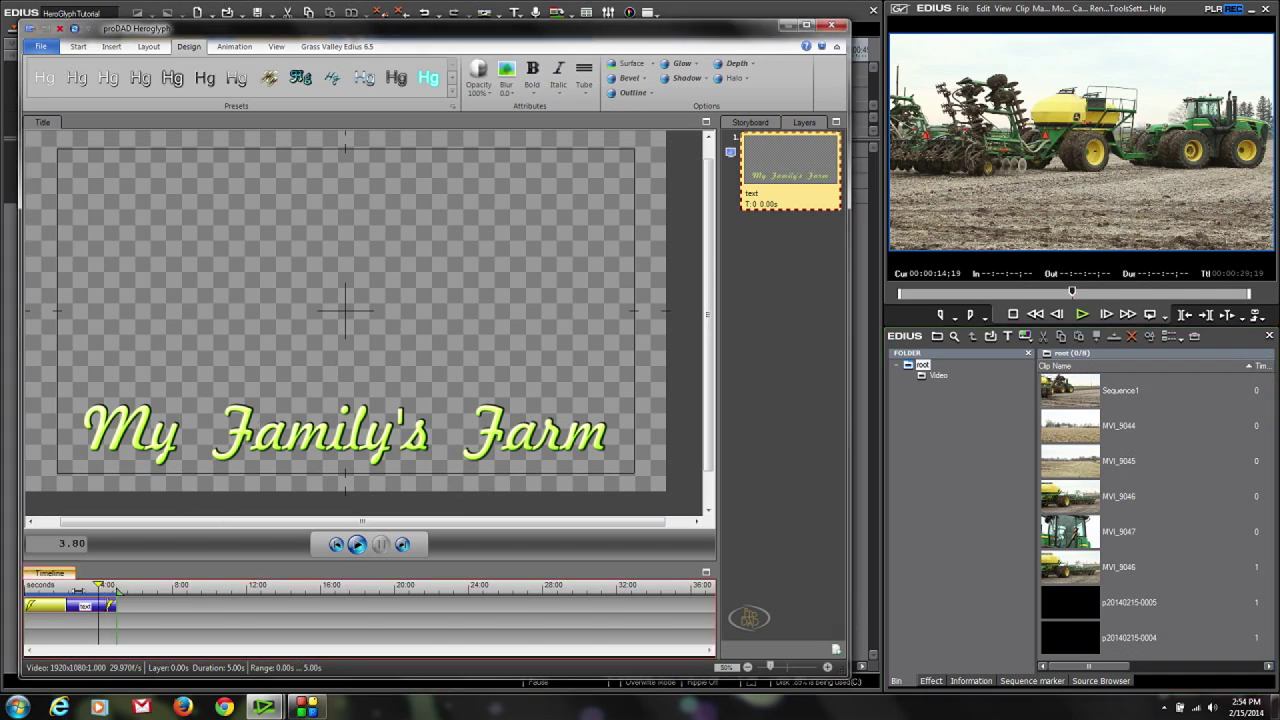
{"action": "left_click", "coordinate": [357, 545]}
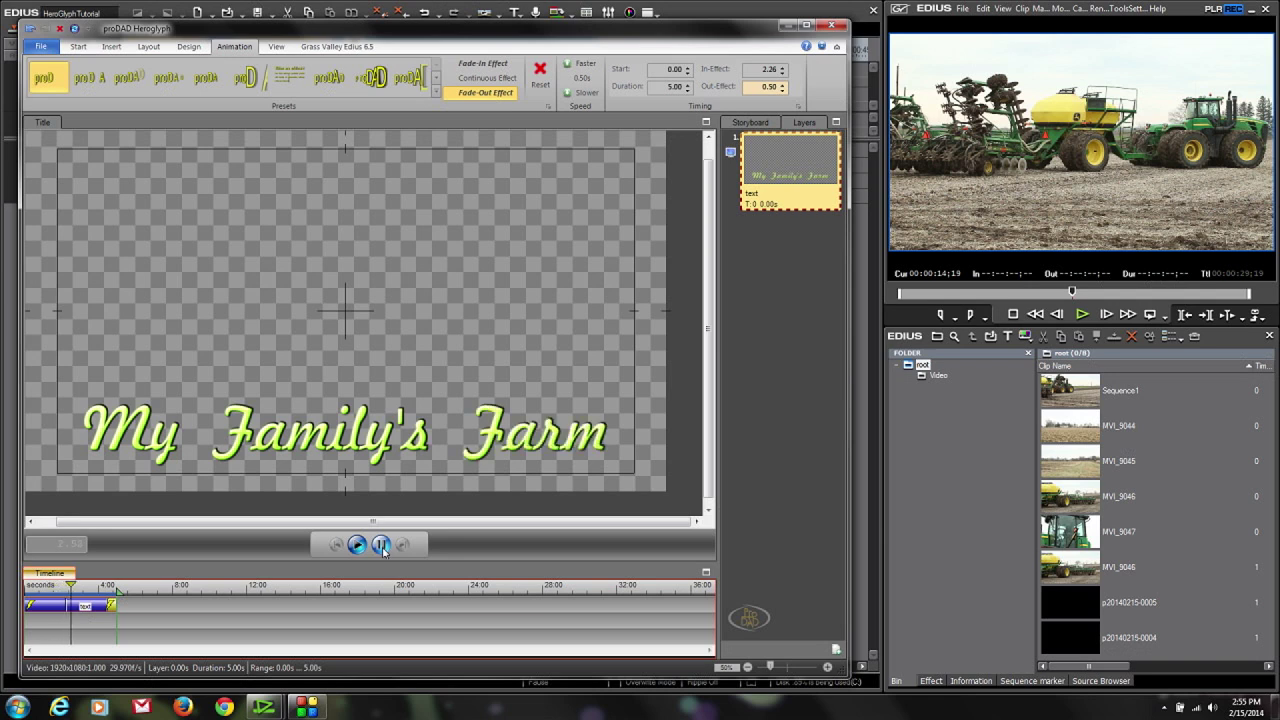
{"action": "left_click", "coordinate": [381, 545]}
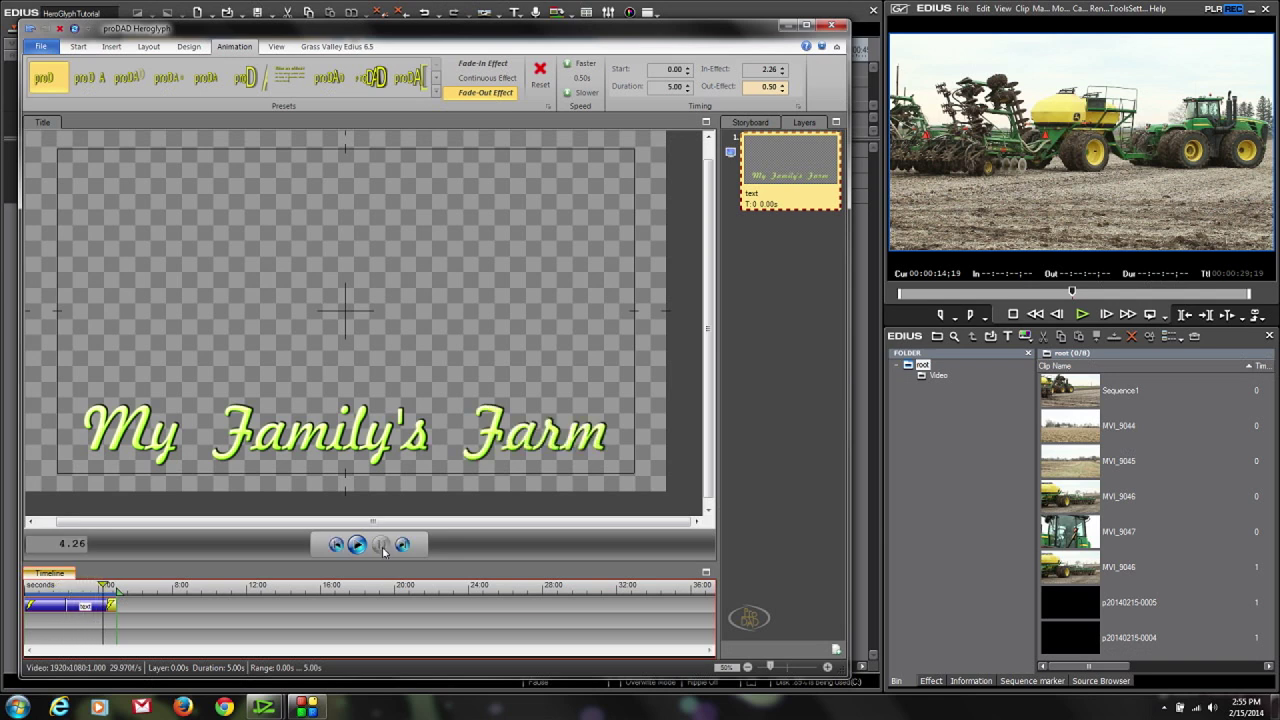
Apply the first Line animation preset as the title's fade-out effect and preview the title from the start.
{"action": "left_click", "coordinate": [437, 92]}
{"action": "left_click", "coordinate": [340, 71]}
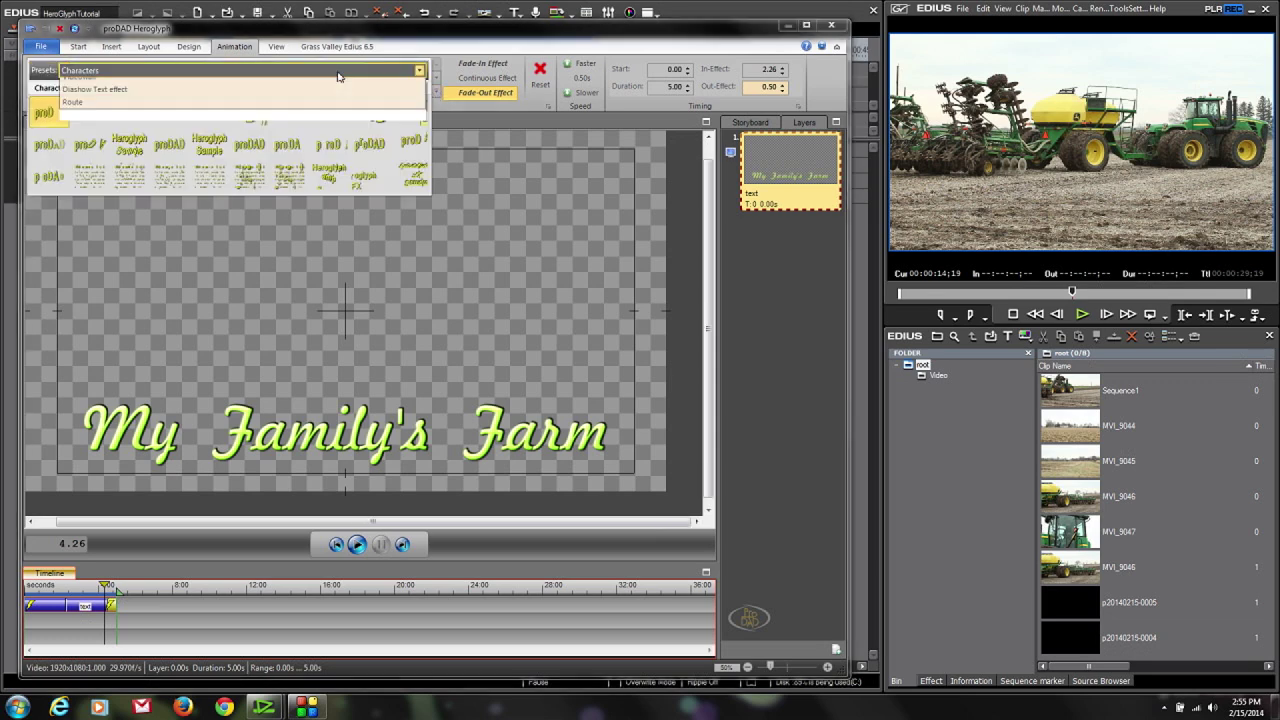
{"action": "left_click", "coordinate": [278, 110]}
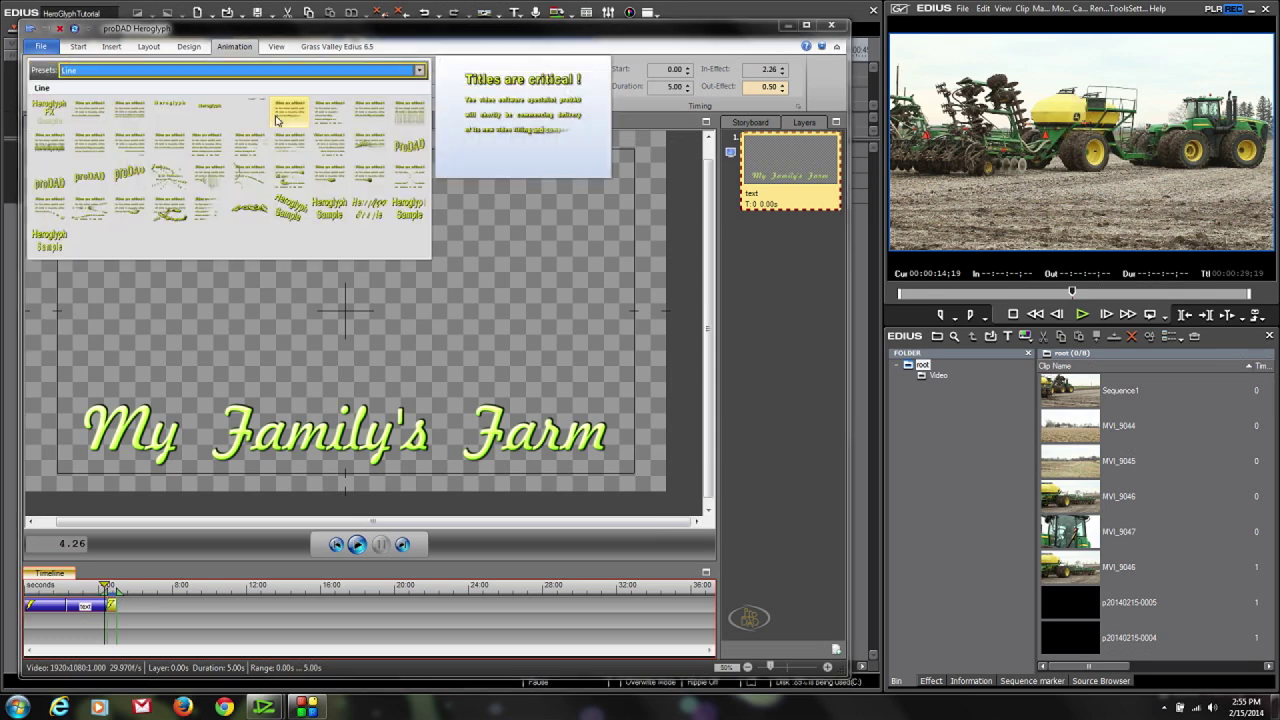
{"action": "left_click", "coordinate": [58, 105]}
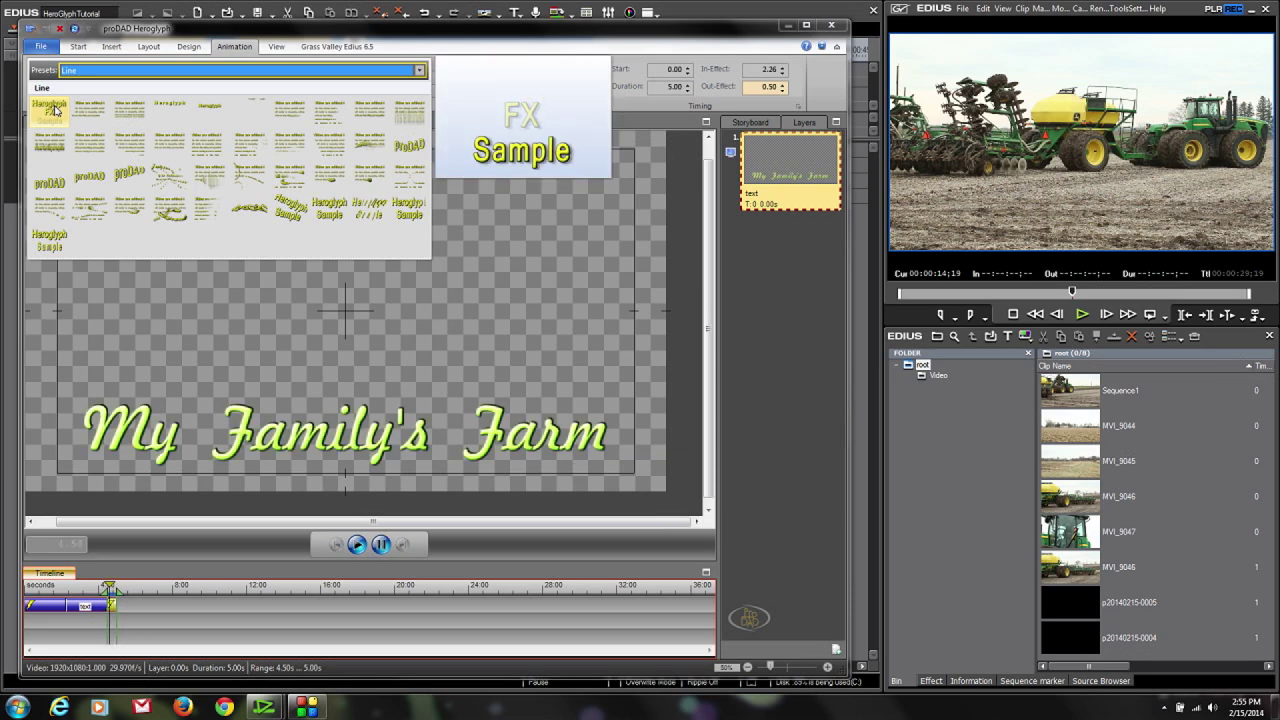
{"action": "left_click", "coordinate": [55, 110]}
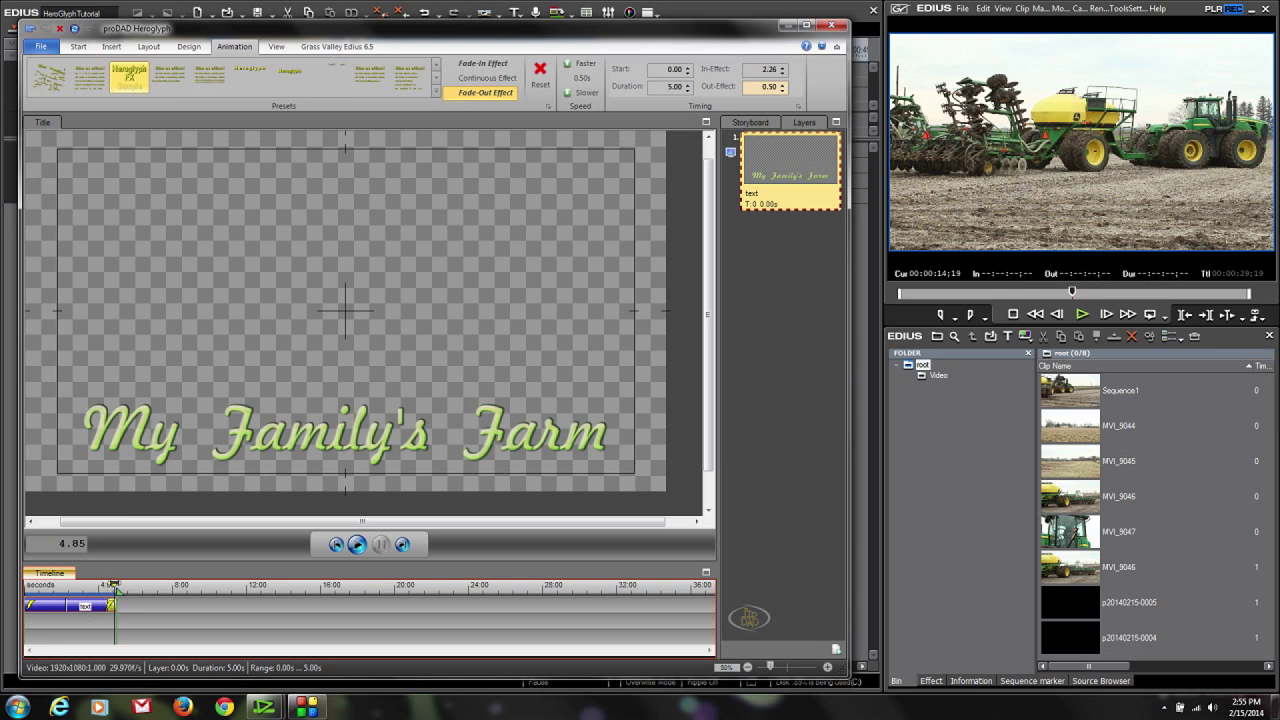
{"action": "left_click", "coordinate": [336, 544]}
{"action": "left_click", "coordinate": [358, 545]}
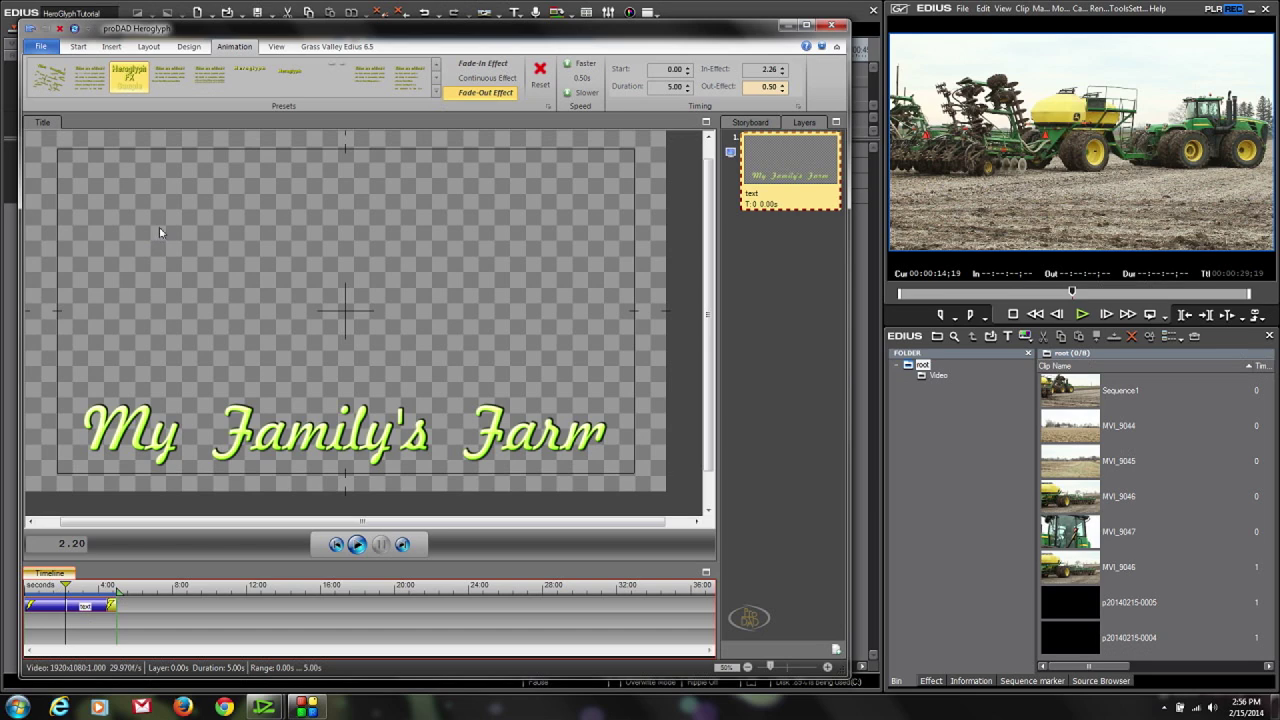
Save the title as p20140215-0006.hprj and place it on track 2V at 00:00:14;19.
{"action": "left_click", "coordinate": [75, 29]}
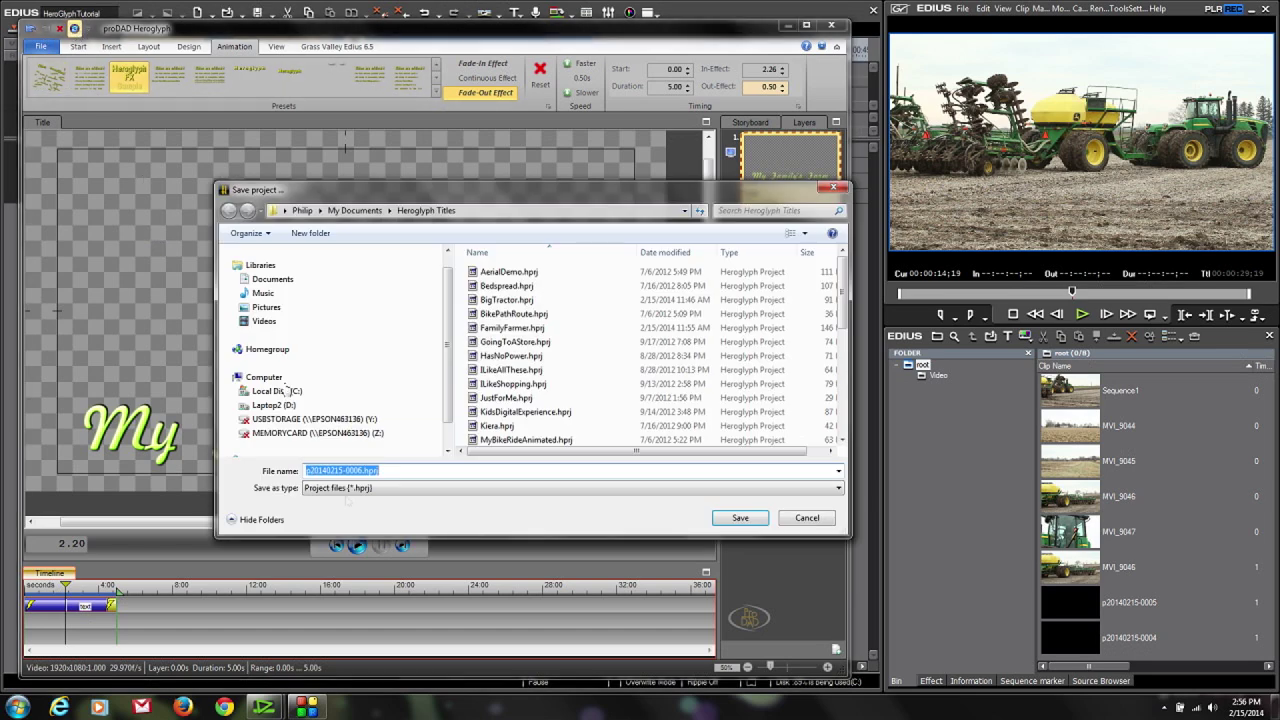
{"action": "left_click", "coordinate": [762, 521]}
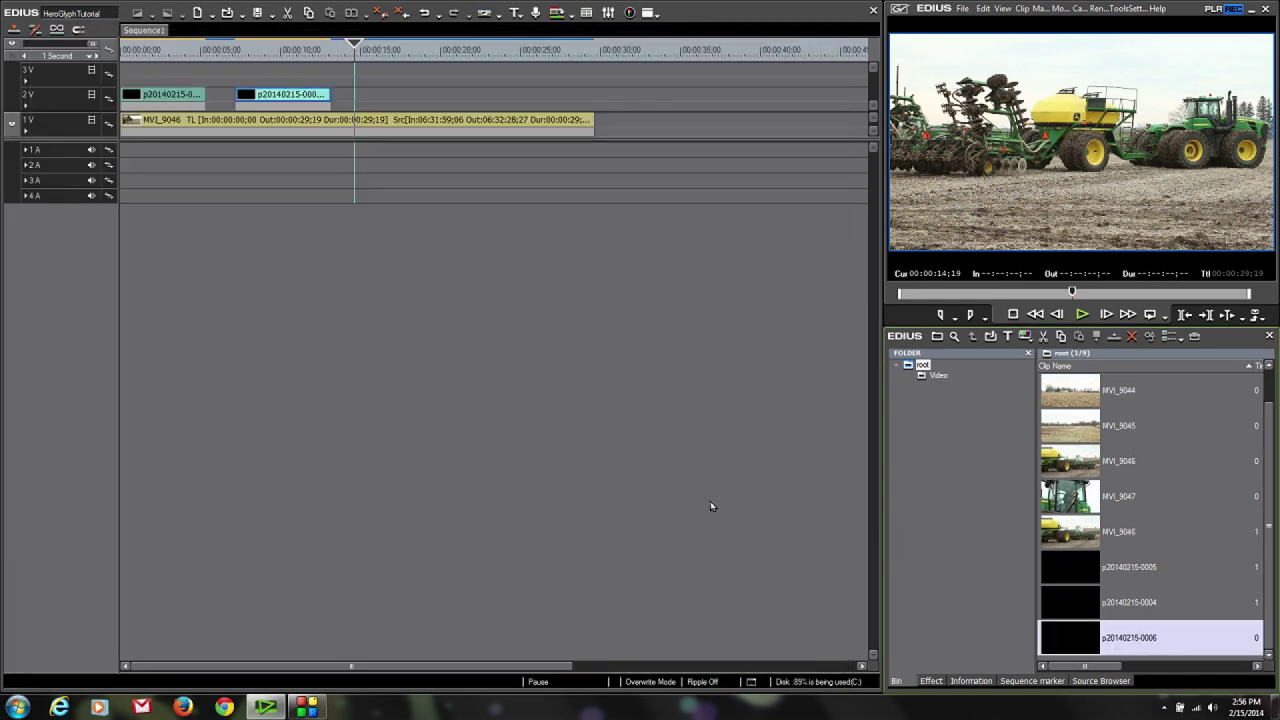
{"action": "left_click_drag", "start_coordinate": [1095, 645], "coordinate": [355, 100]}
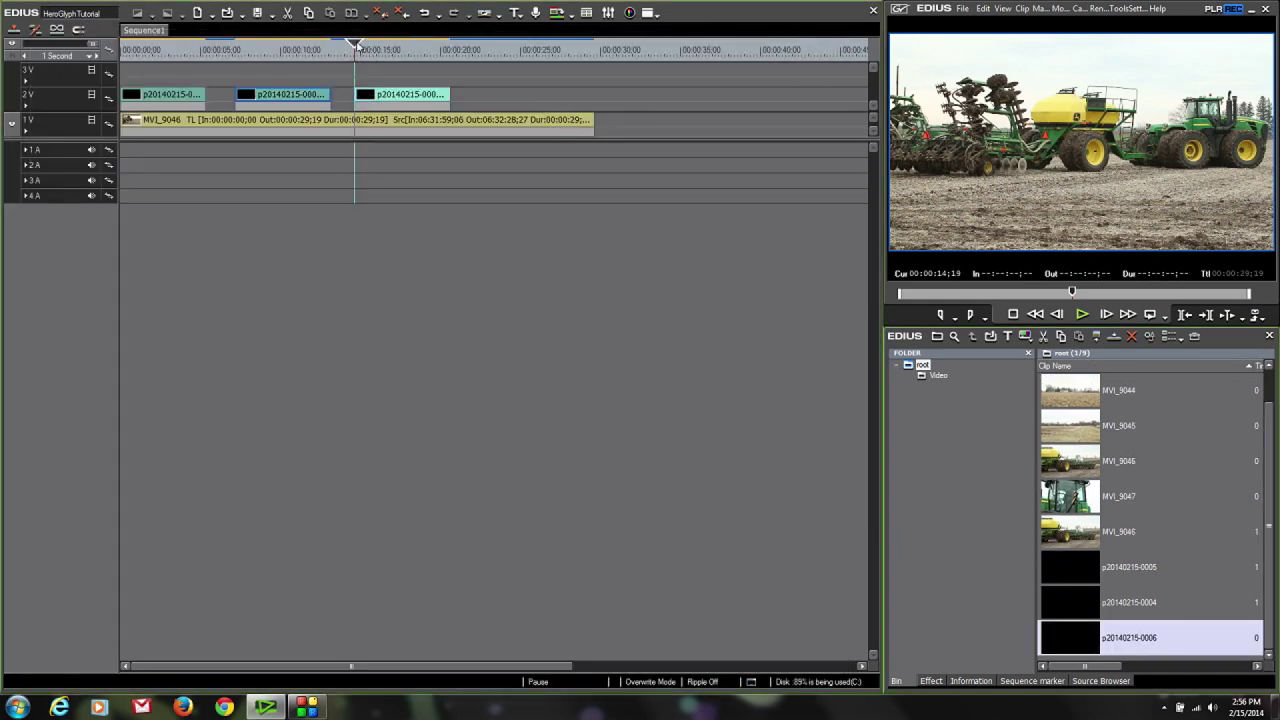
Scrub and play the part of the sequence containing the new title to preview it over the tractor footage.
{"action": "left_click_drag", "start_coordinate": [357, 47], "coordinate": [447, 47]}
{"action": "key", "text": "space"}
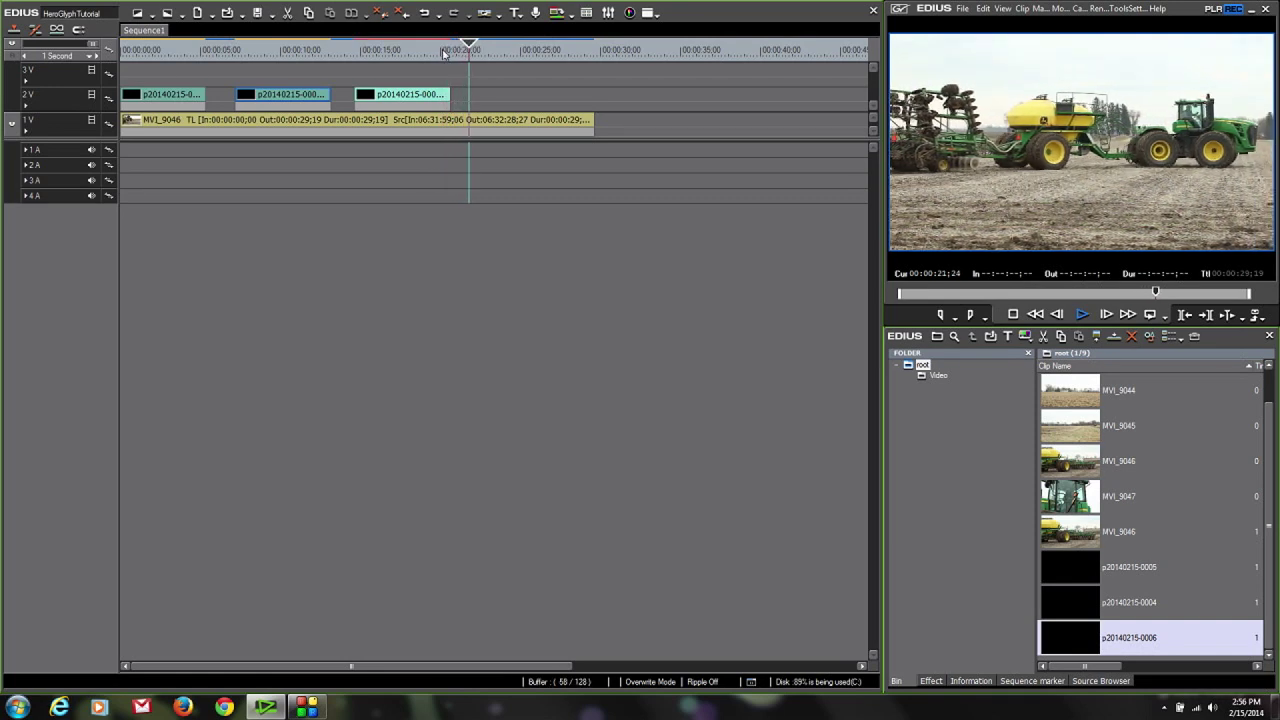
{"action": "left_click", "coordinate": [354, 46]}
{"action": "left_click_drag", "start_coordinate": [359, 45], "coordinate": [428, 46]}
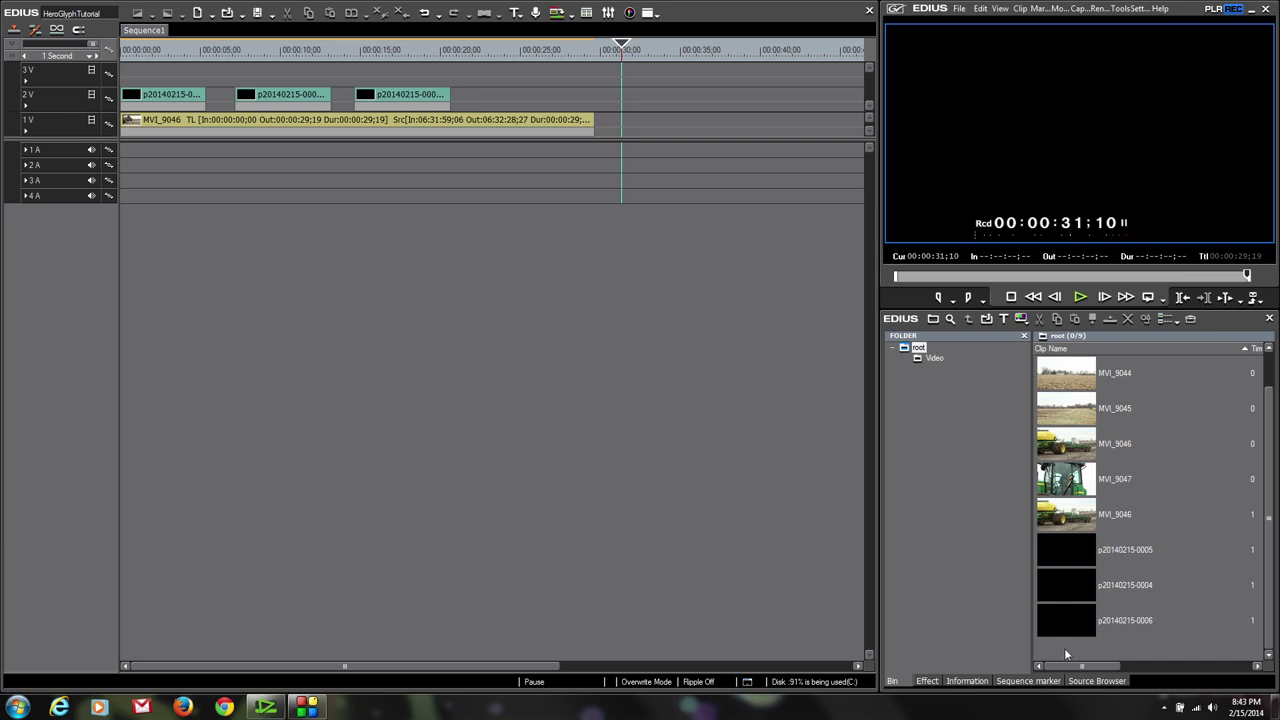
Create a new Heroglyph Titler clip in the bin and start it with the Route wizard.
{"action": "right_click", "coordinate": [1064, 648]}
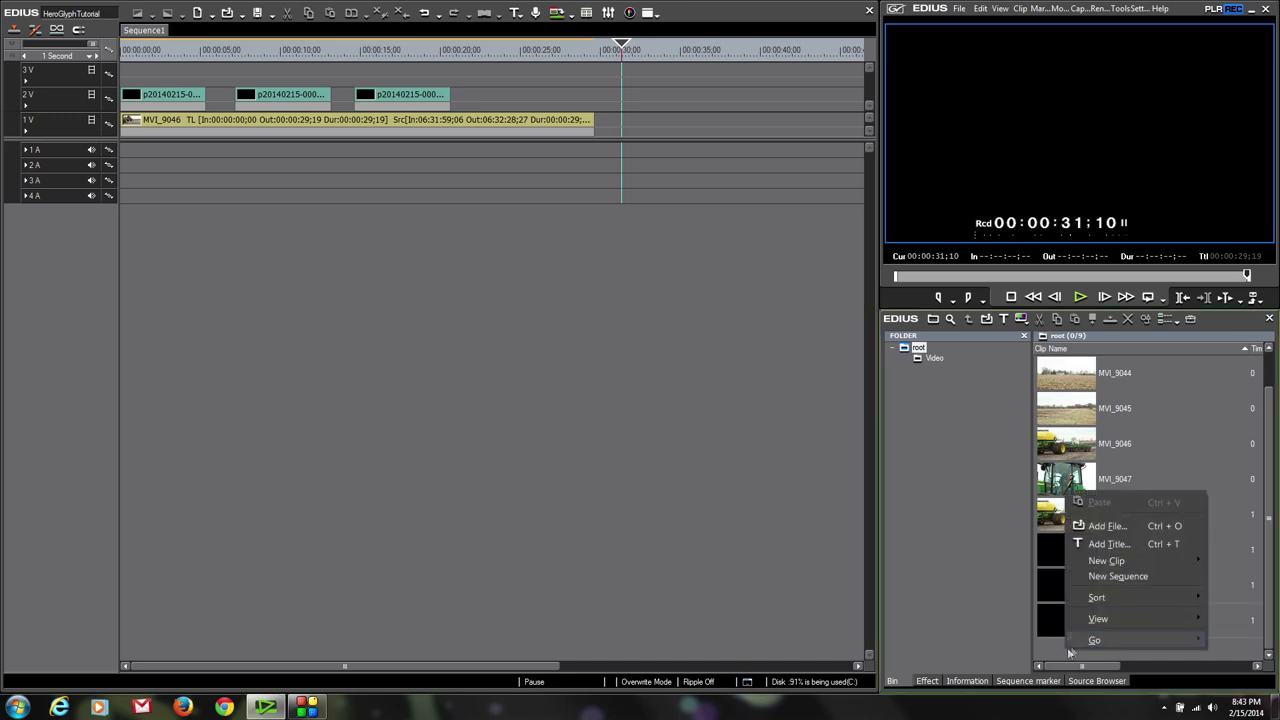
{"action": "mouse_move", "coordinate": [1108, 565]}
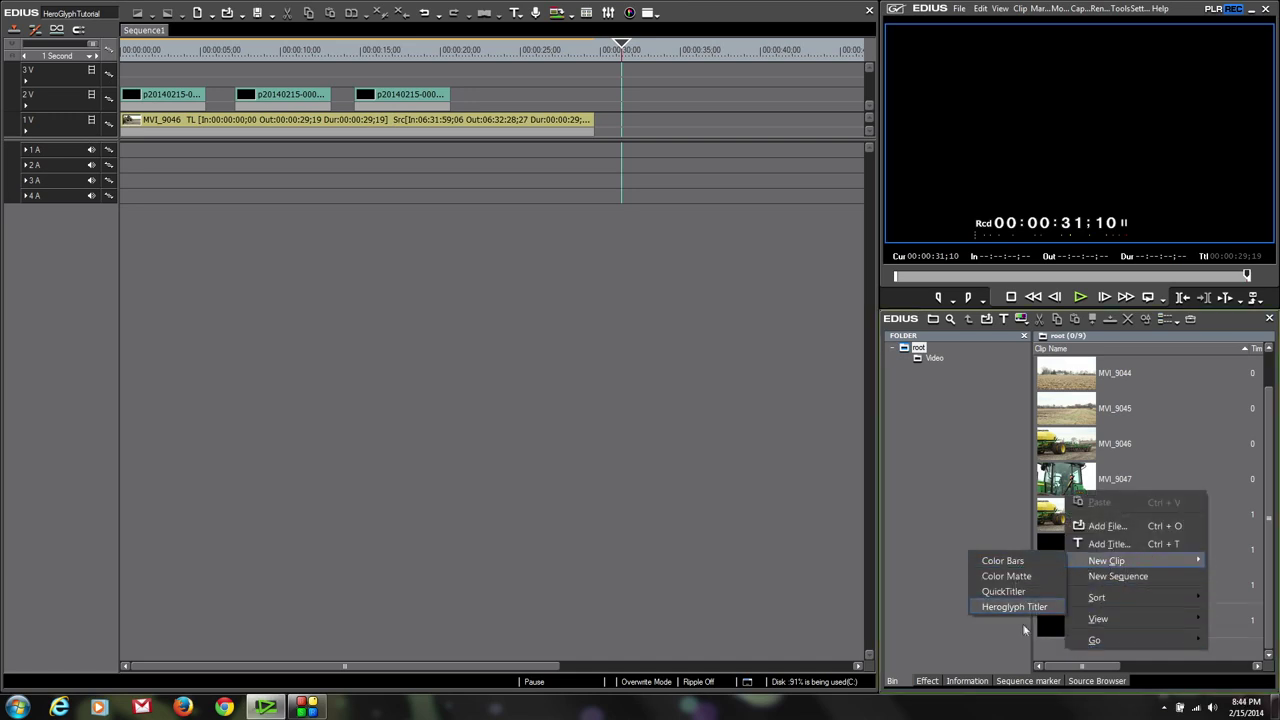
{"action": "left_click", "coordinate": [1014, 606]}
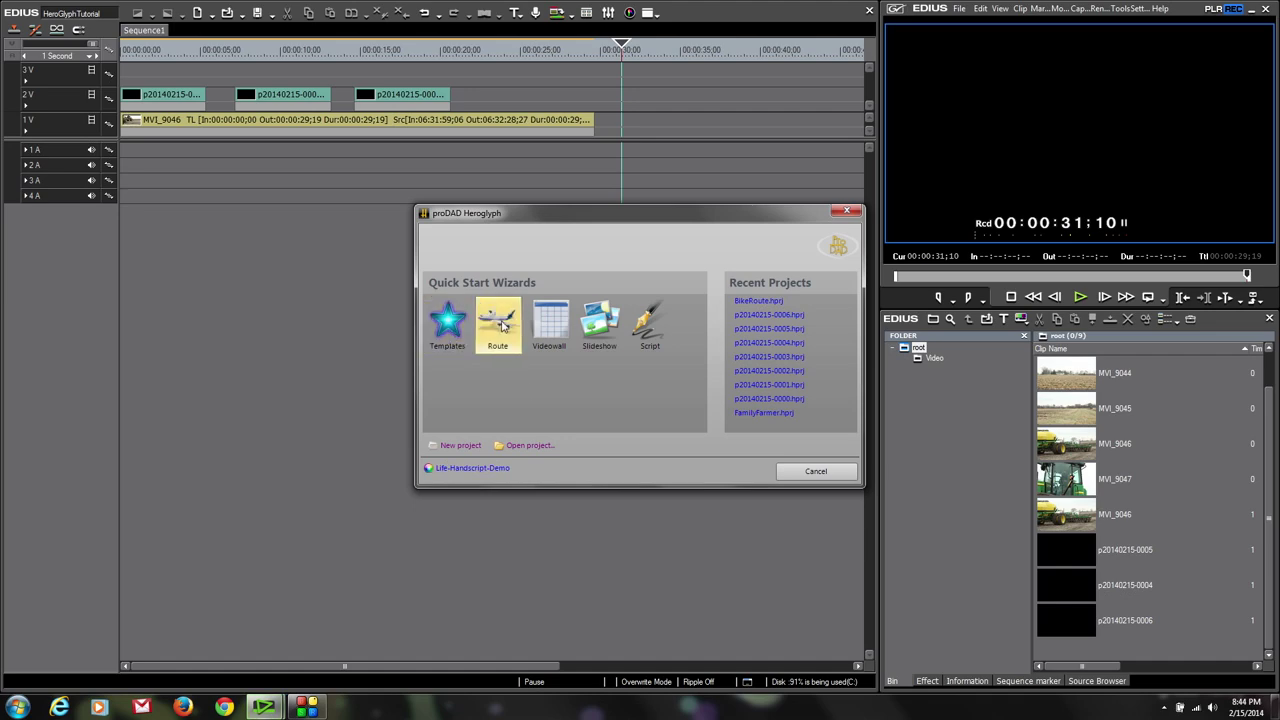
{"action": "left_click", "coordinate": [500, 322]}
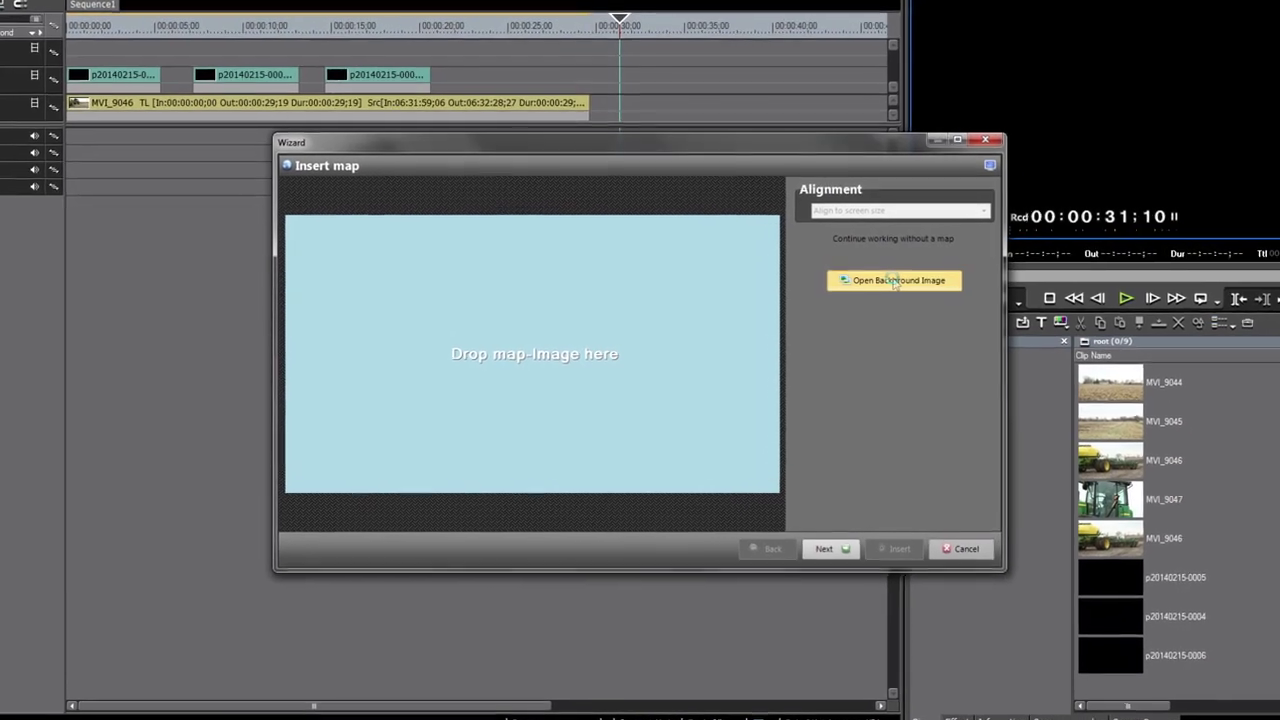
Load GoogleMap.jpg as the background map image for the route.
{"action": "left_click", "coordinate": [872, 281]}
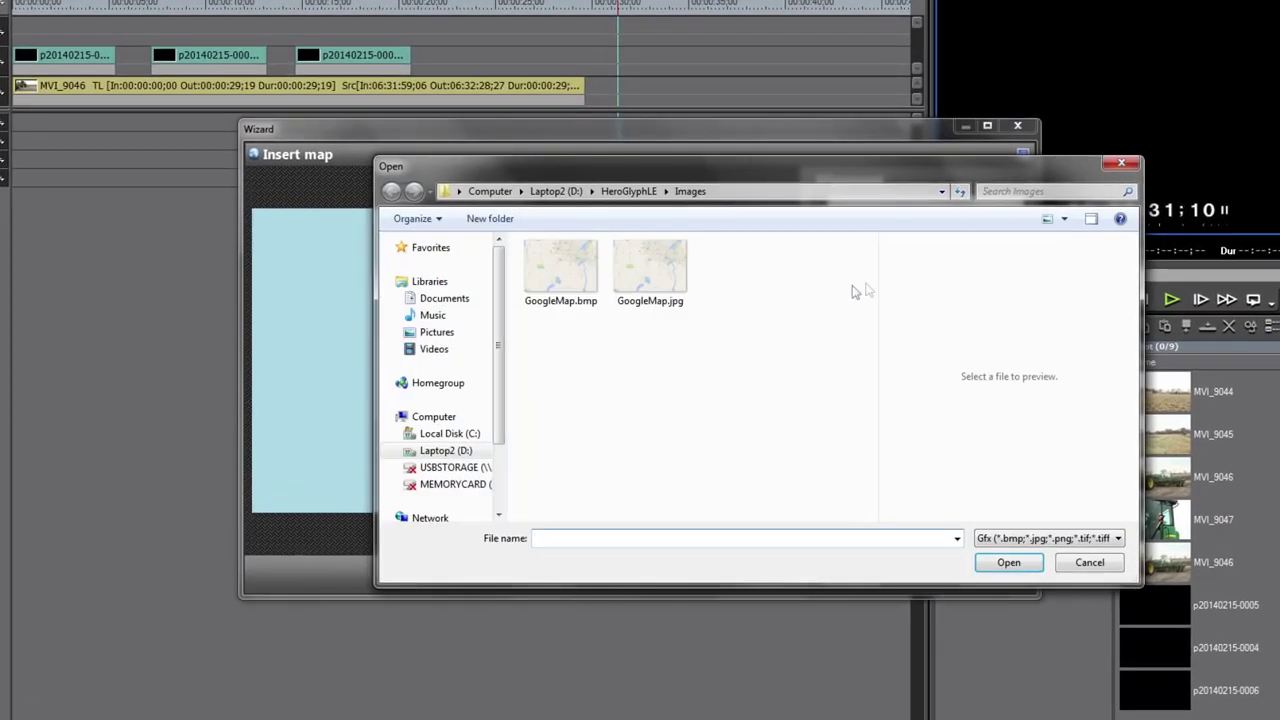
{"action": "left_click", "coordinate": [670, 298]}
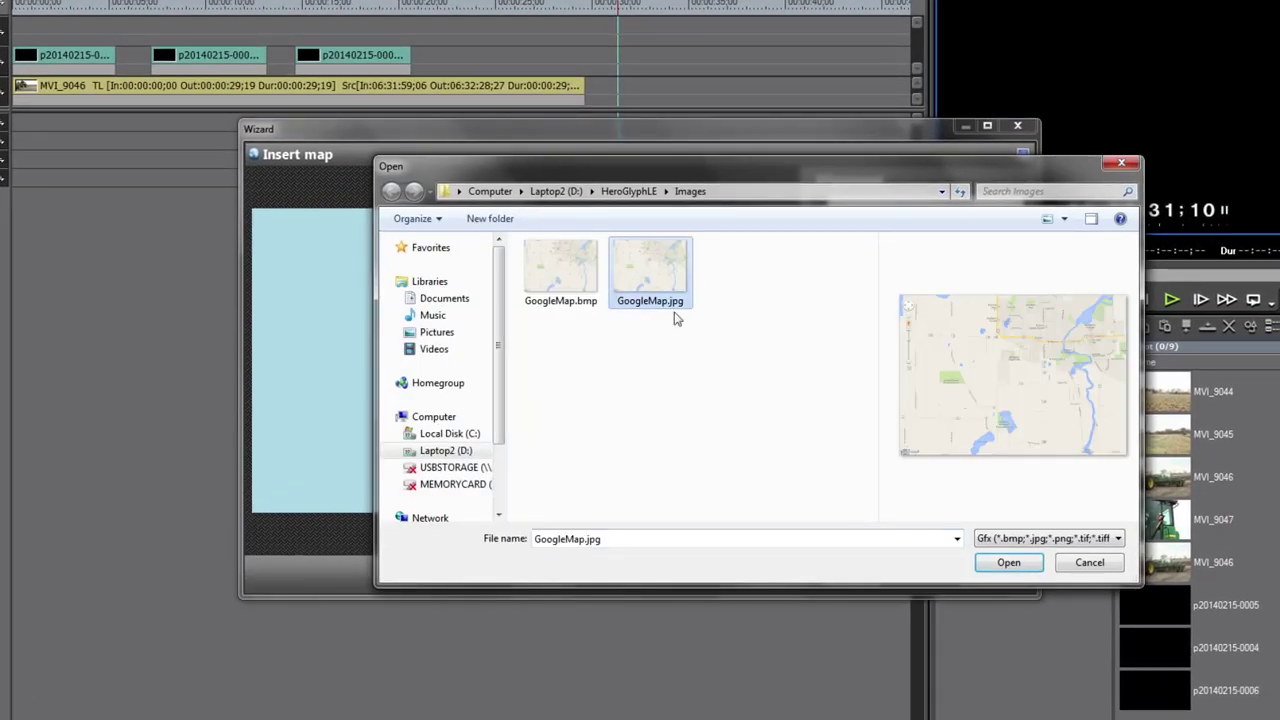
{"action": "left_click", "coordinate": [1008, 563]}
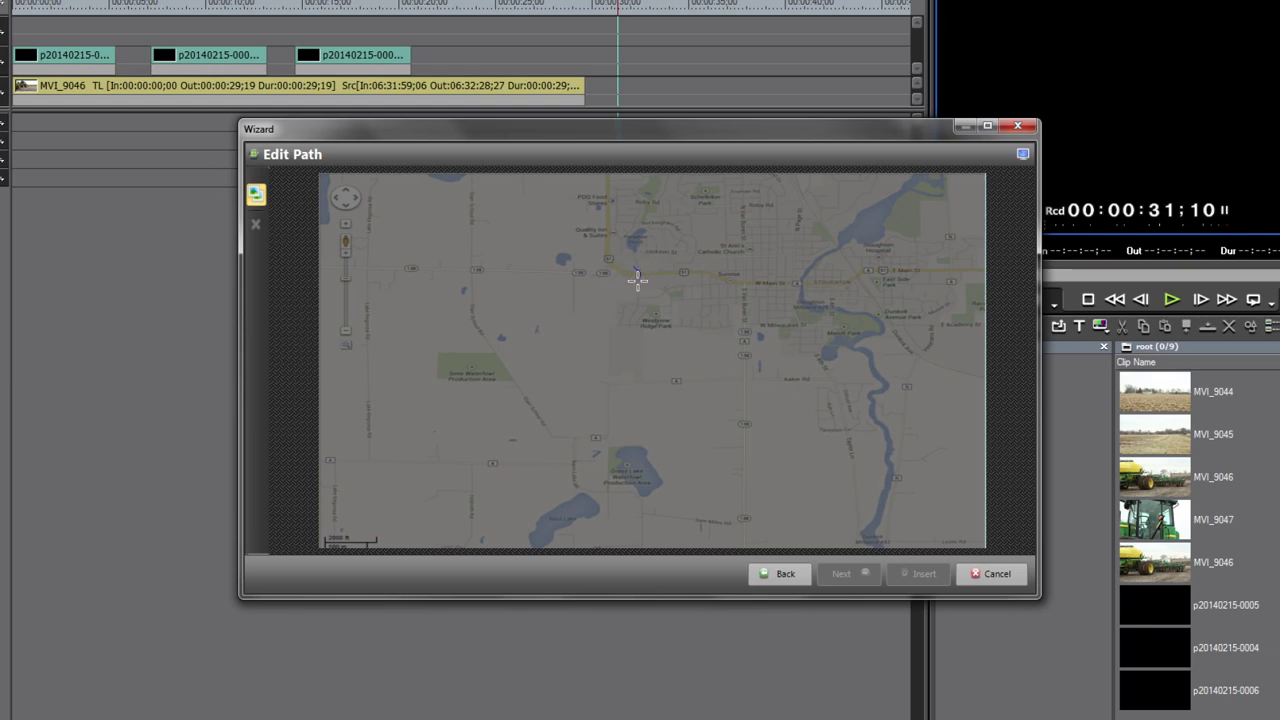
Draw a closed route freehand on the map, going east, south past the lake, northwest and back to the start.
{"action": "mouse_move", "coordinate": [661, 285]}
{"action": "left_mouse_down"}
{"action": "mouse_move", "coordinate": [730, 298]}
{"action": "mouse_move", "coordinate": [746, 324]}
{"action": "mouse_move", "coordinate": [747, 519]}
{"action": "mouse_move", "coordinate": [645, 517]}
{"action": "mouse_move", "coordinate": [642, 501]}
{"action": "mouse_move", "coordinate": [578, 486]}
{"action": "left_mouse_up"}
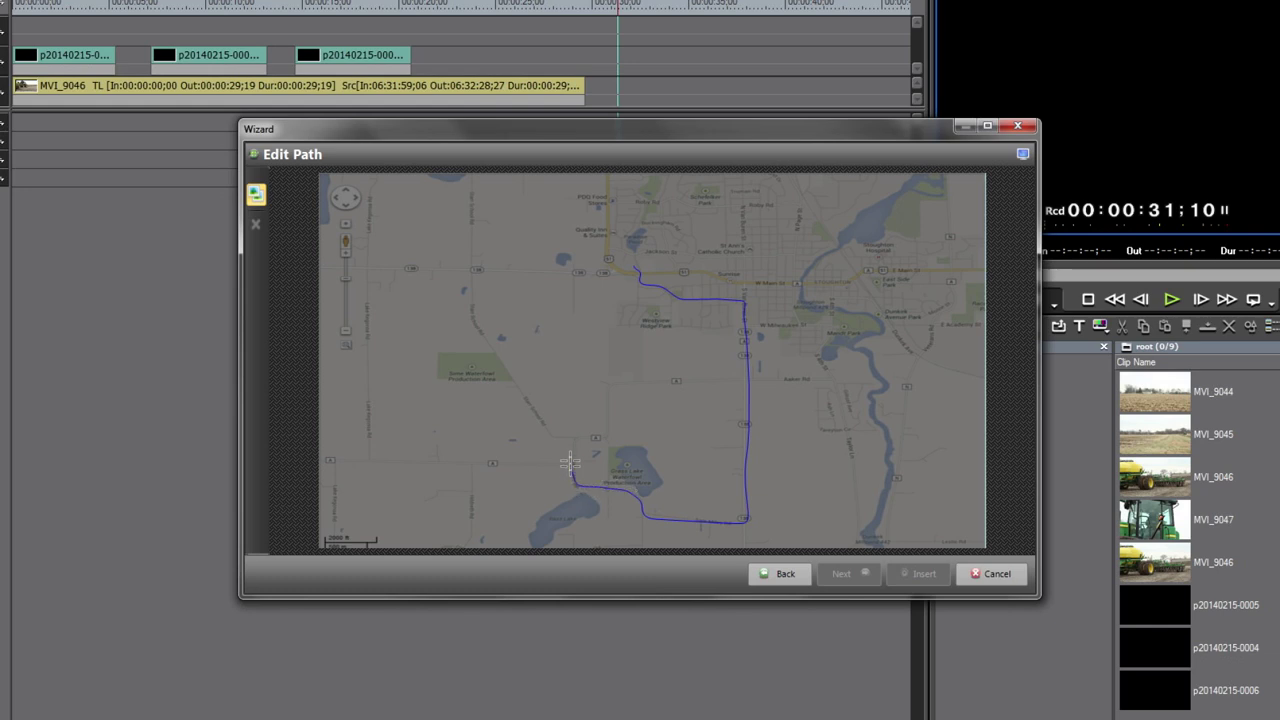
{"action": "left_click_drag", "start_coordinate": [545, 425], "coordinate": [474, 311]}
{"action": "left_click_drag", "start_coordinate": [478, 267], "coordinate": [636, 268]}
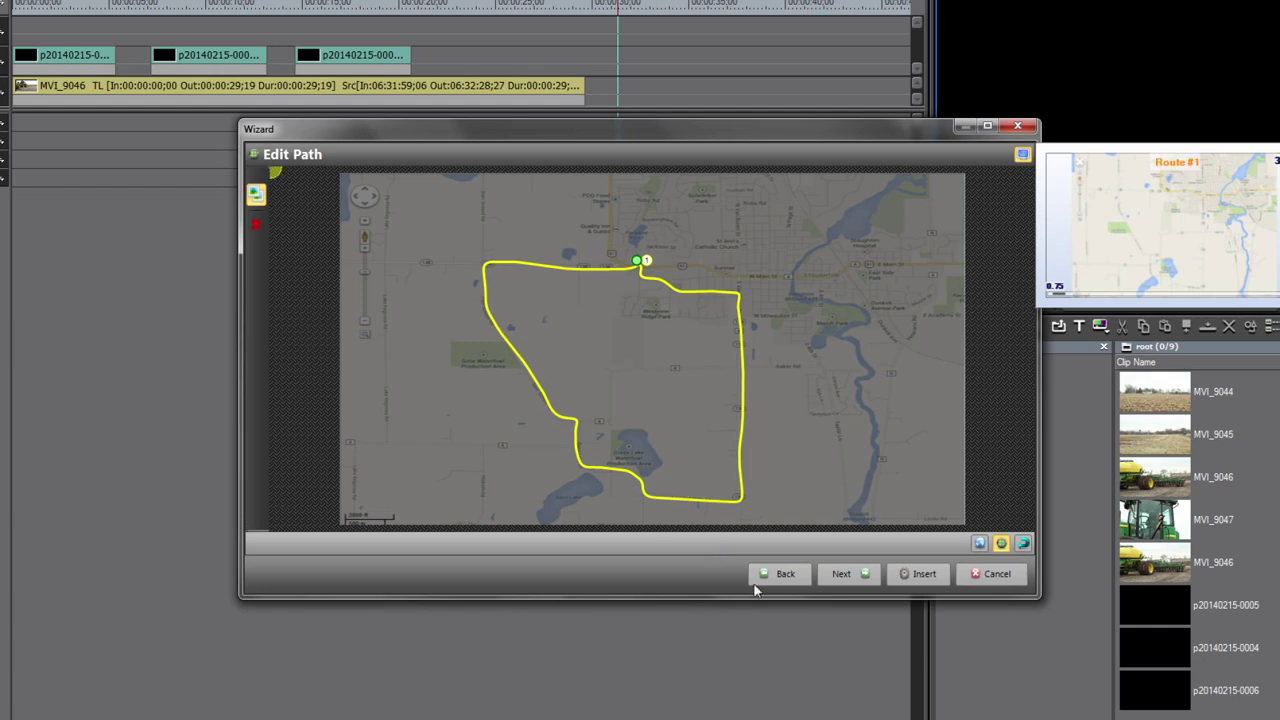
Proceed to the path design options and set the route's style to the glossy red preset.
{"action": "left_click", "coordinate": [859, 580]}
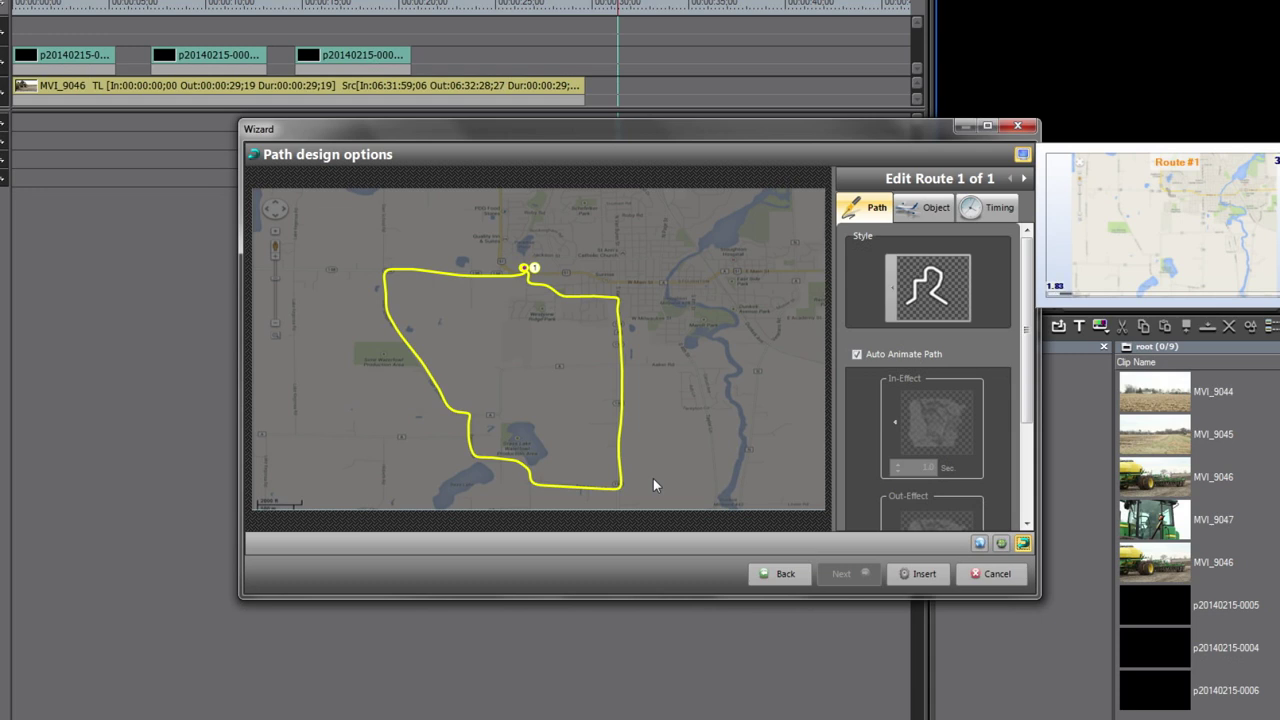
{"action": "left_click", "coordinate": [928, 293]}
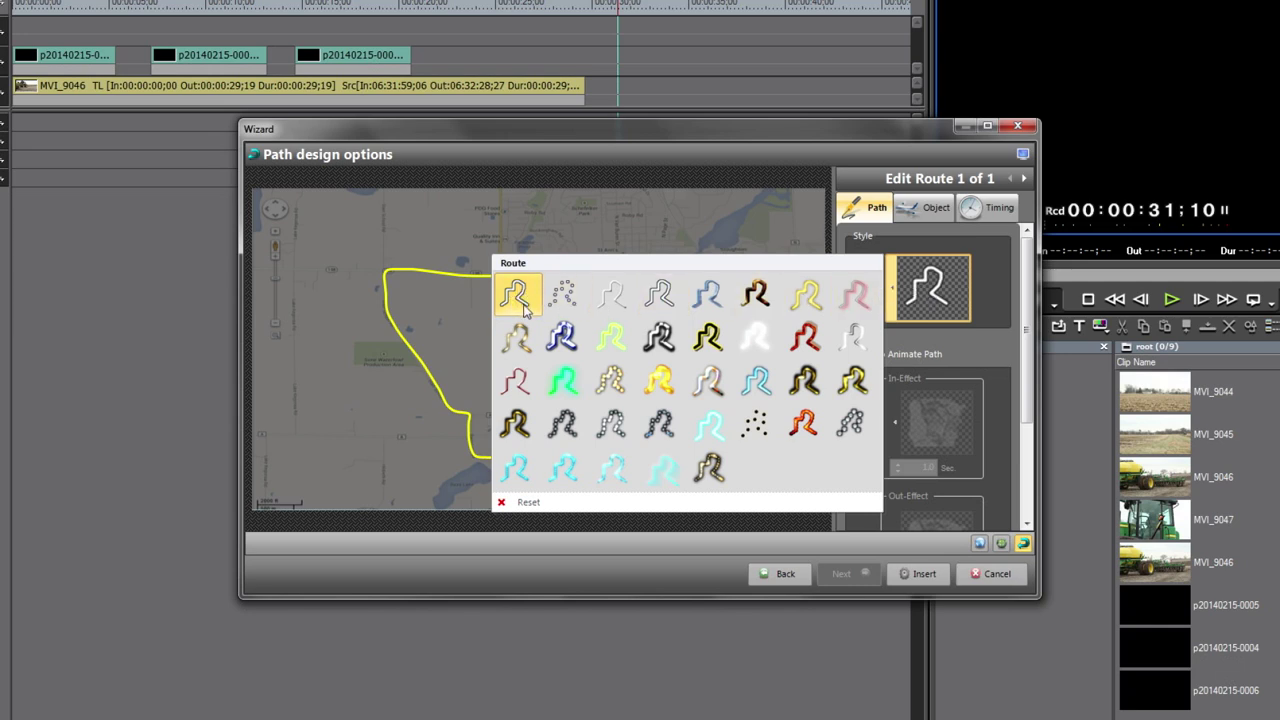
{"action": "left_click", "coordinate": [805, 340]}
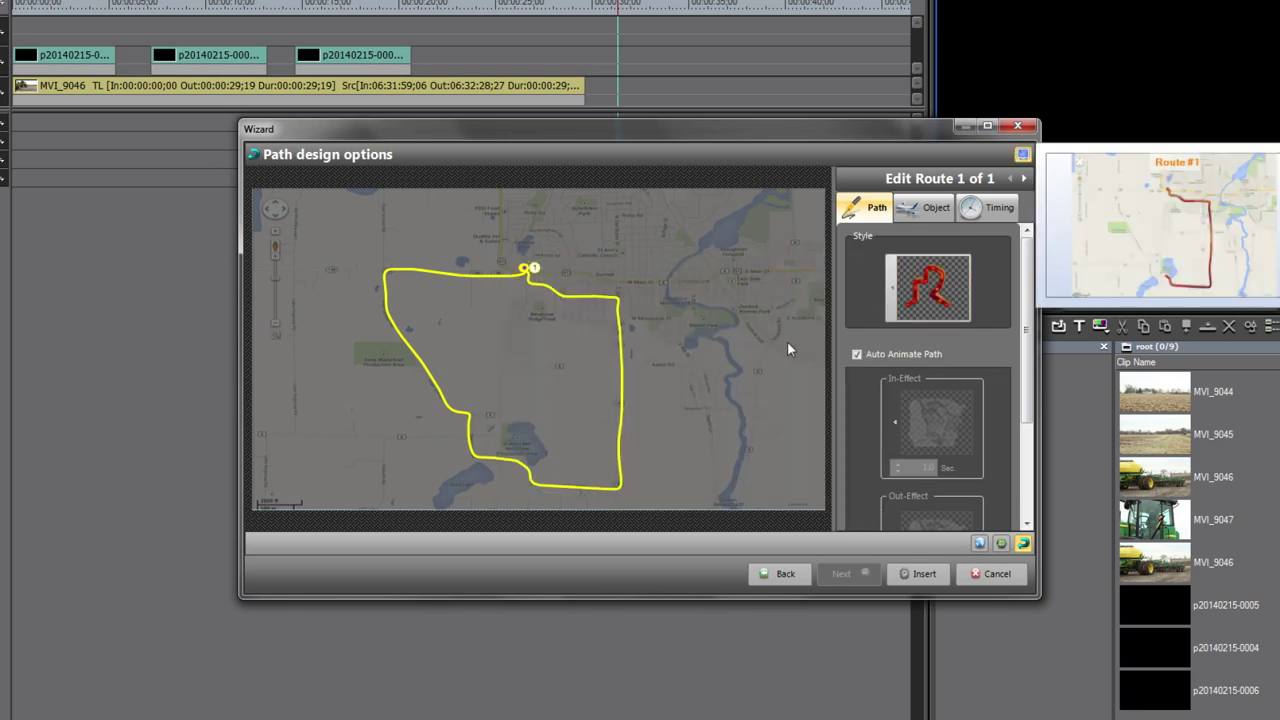
Set the route's travel object to the purple-jersey cyclist from the On Road presets and assign it a movement animation.
{"action": "left_click", "coordinate": [912, 210]}
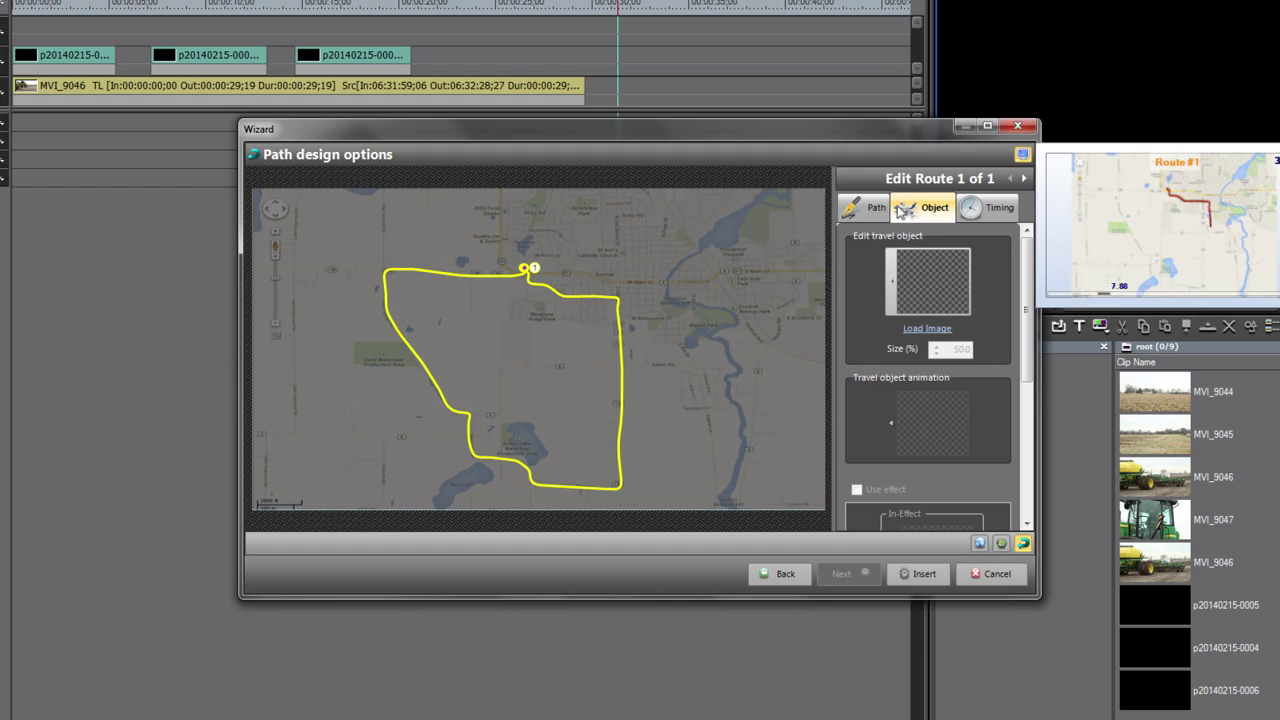
{"action": "left_click", "coordinate": [930, 280]}
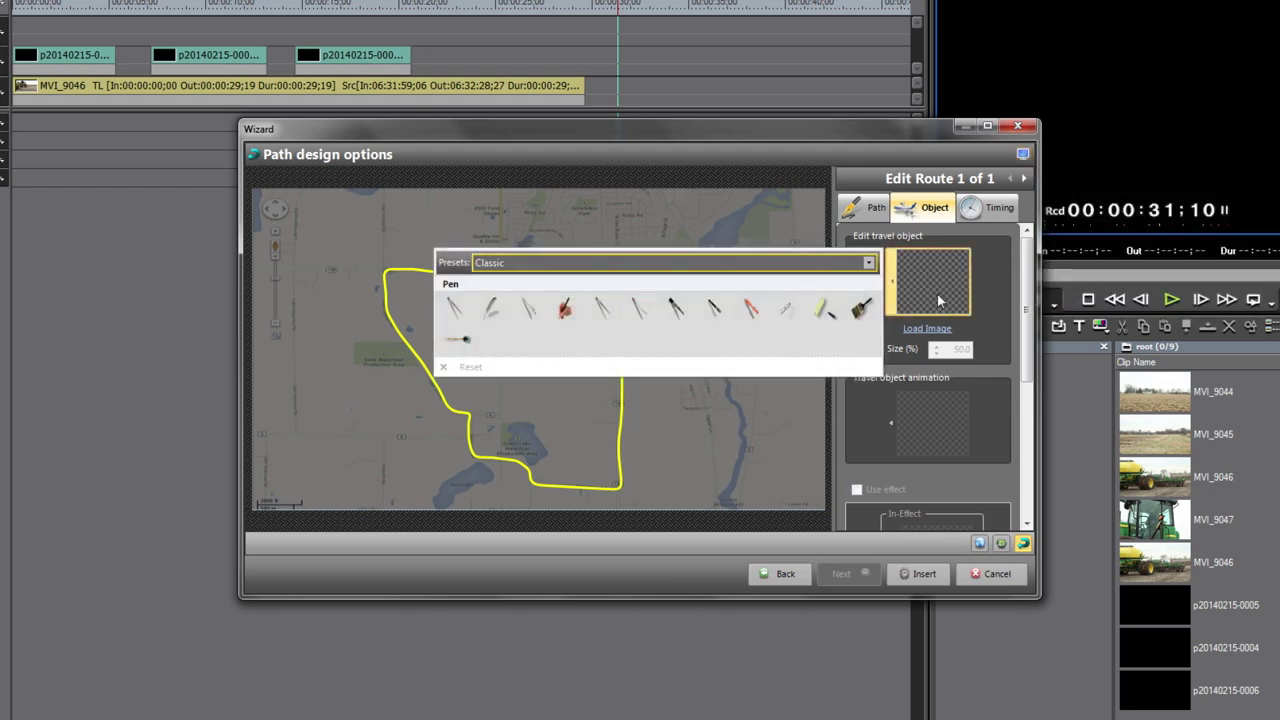
{"action": "left_click", "coordinate": [869, 262]}
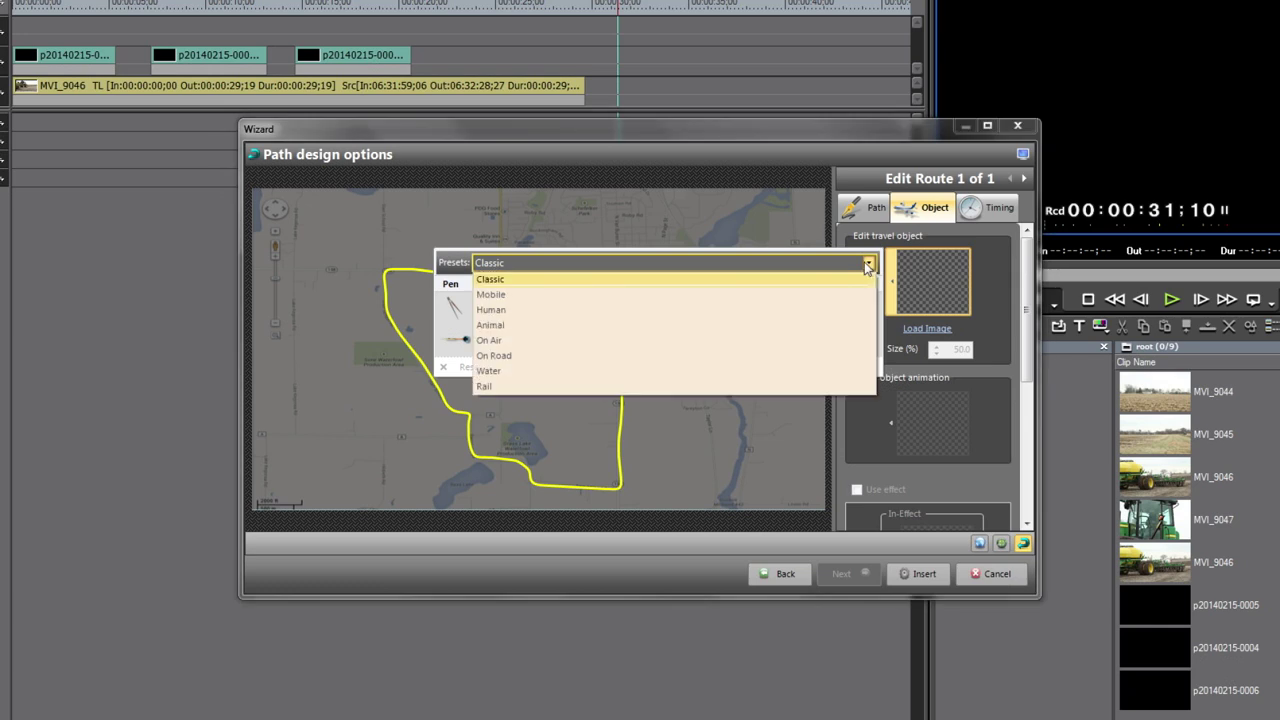
{"action": "left_click", "coordinate": [507, 364]}
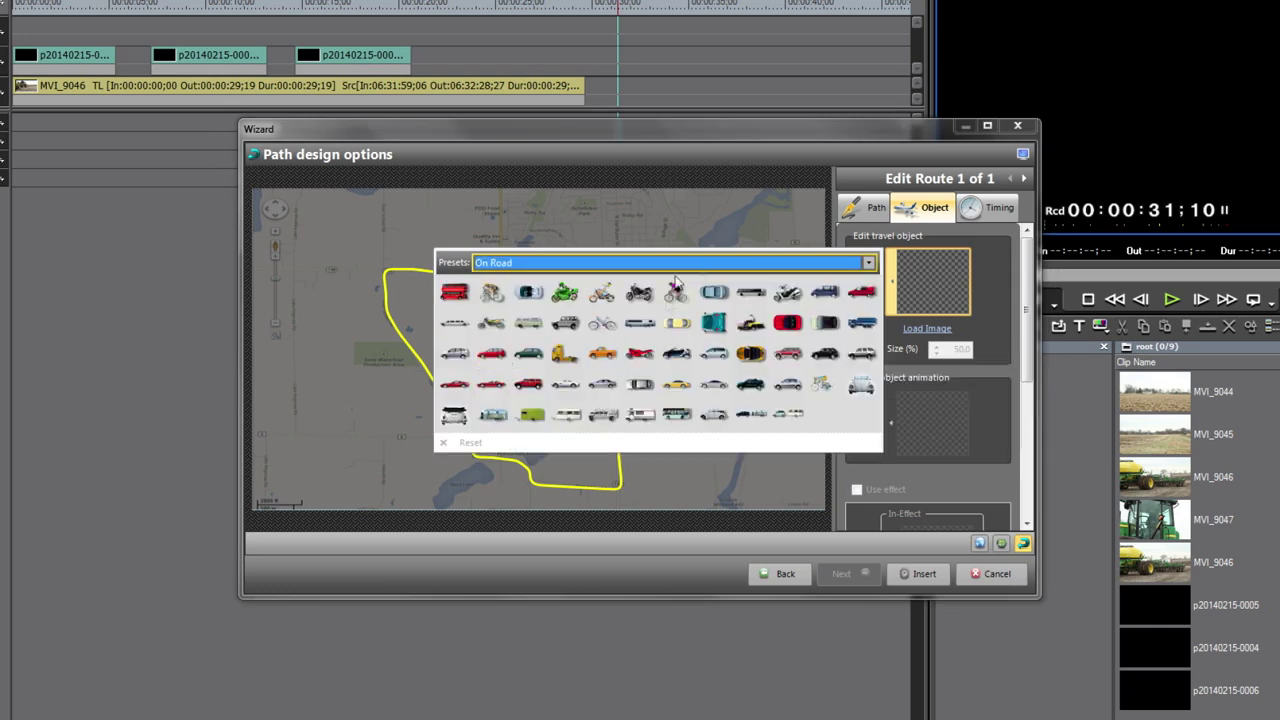
{"action": "mouse_move", "coordinate": [675, 297]}
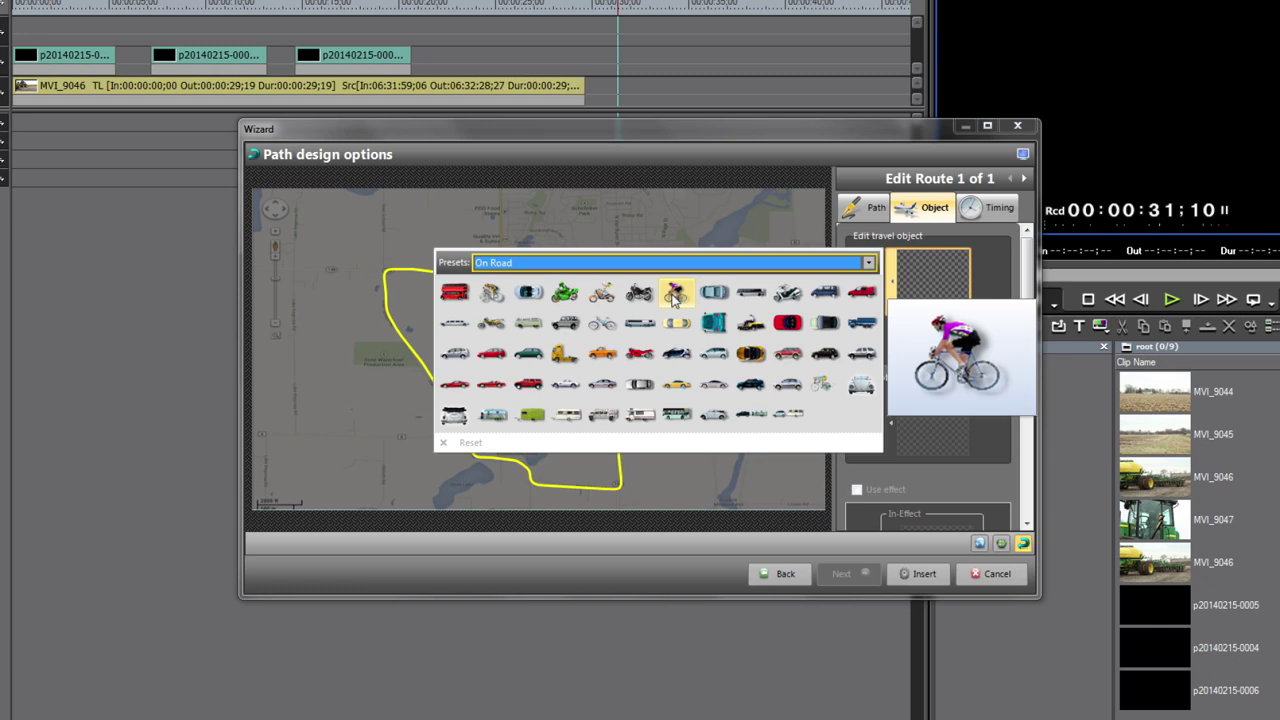
{"action": "left_click", "coordinate": [675, 295]}
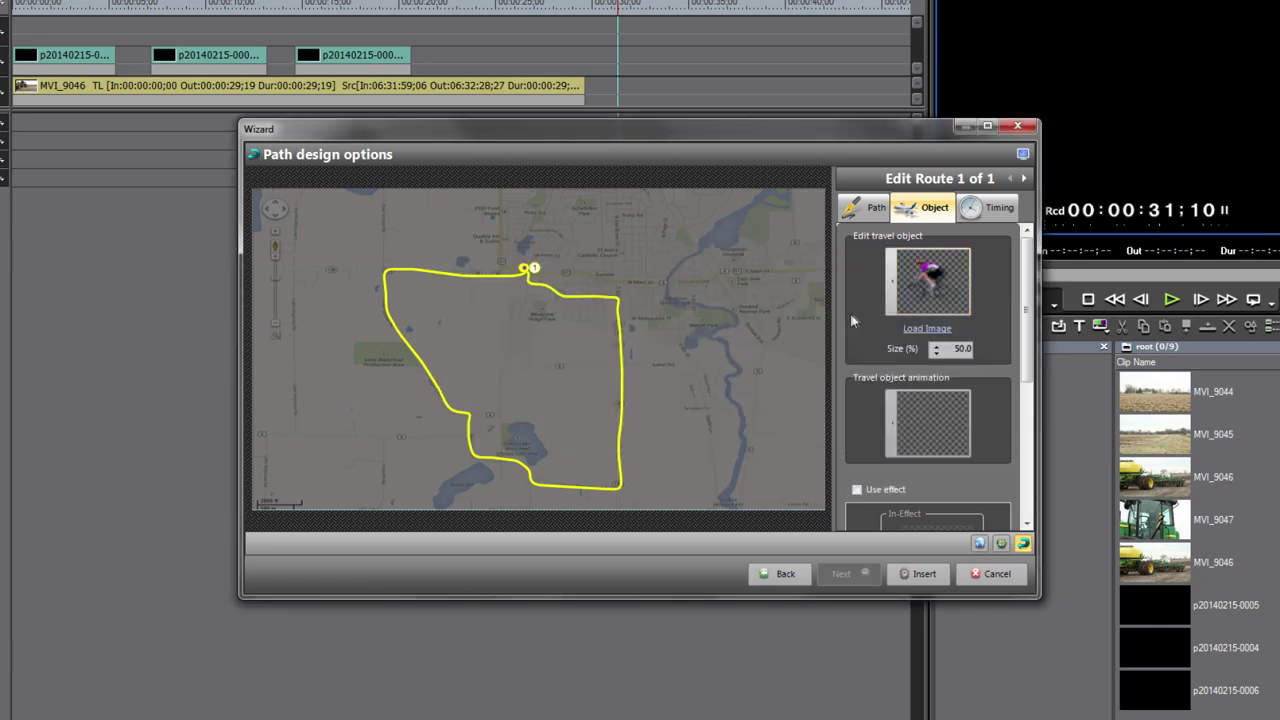
{"action": "left_click", "coordinate": [935, 420]}
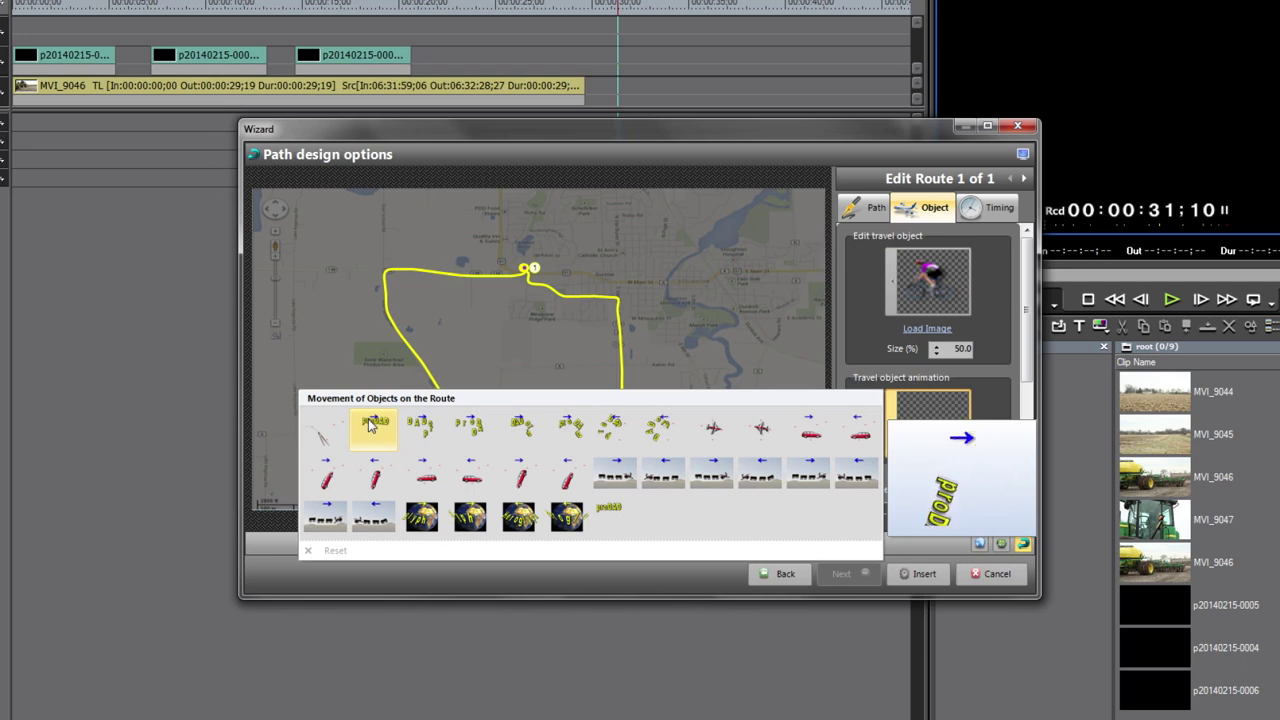
{"action": "left_click", "coordinate": [421, 430]}
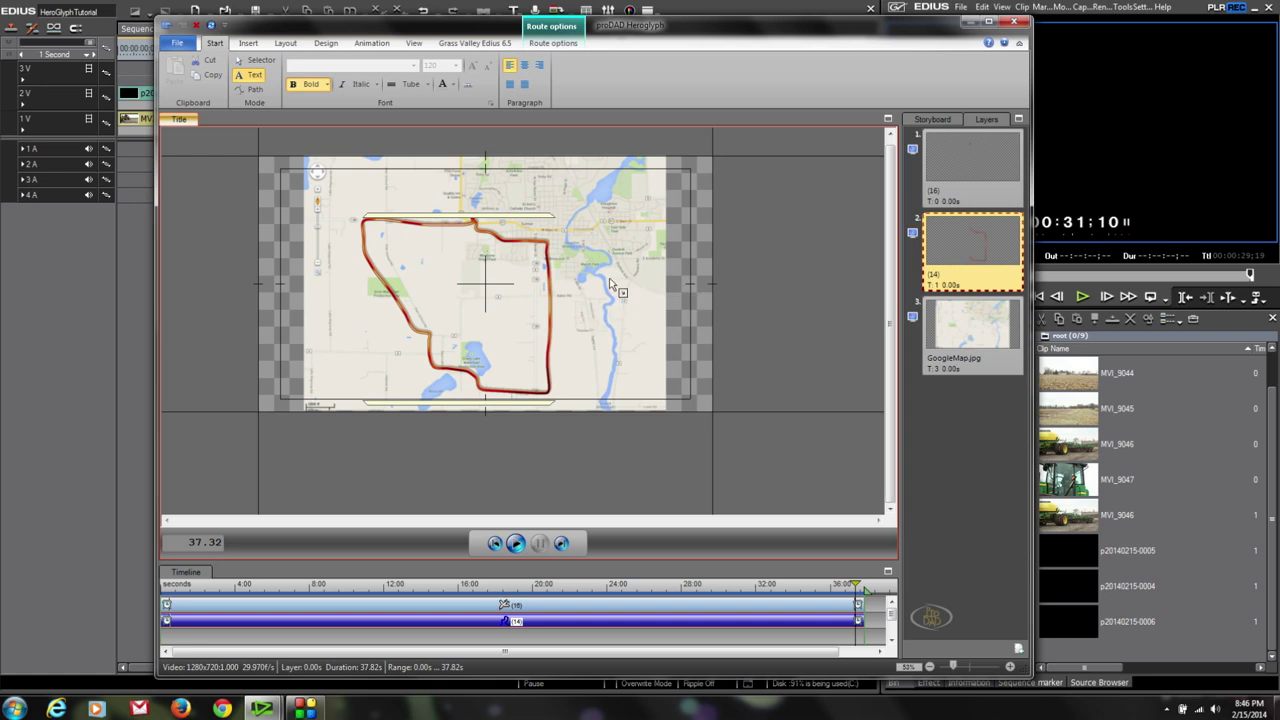
Stretch the GoogleMap.jpg layer horizontally on both sides so it fills the full width of the title frame.
{"action": "left_click", "coordinate": [962, 330]}
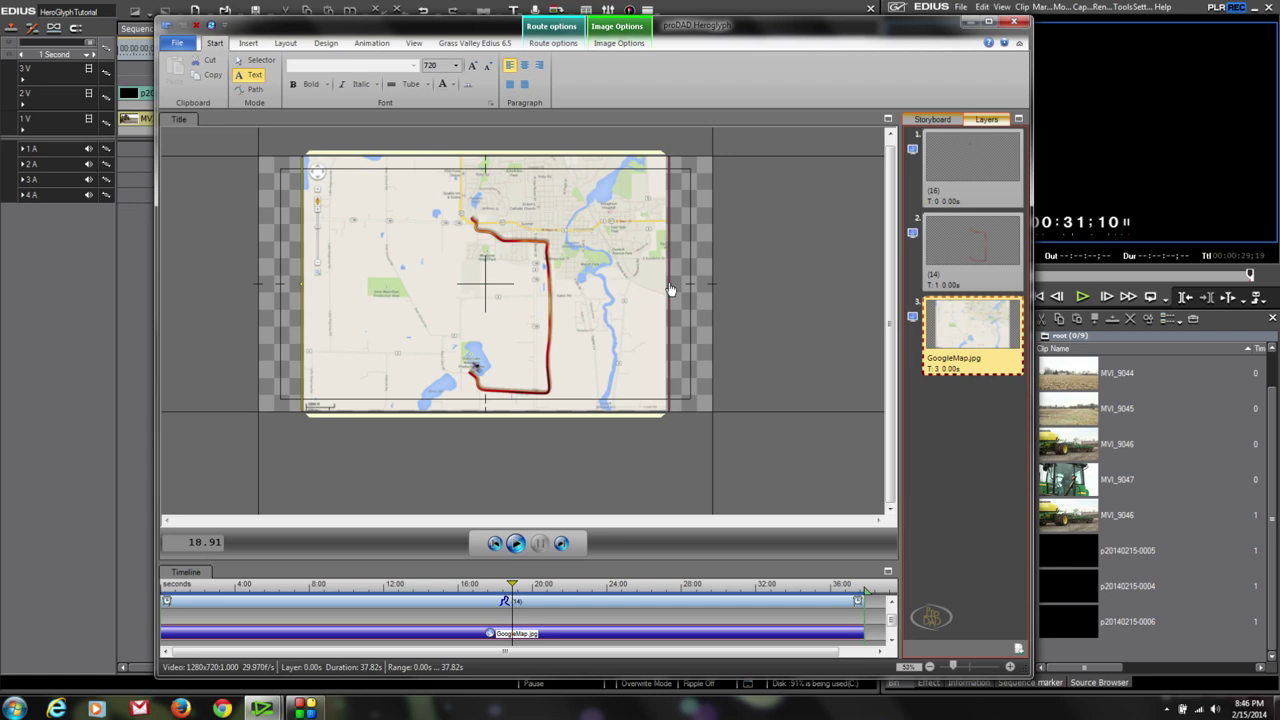
{"action": "left_click_drag", "start_coordinate": [671, 290], "coordinate": [715, 283]}
{"action": "left_click_drag", "start_coordinate": [302, 284], "coordinate": [258, 300]}
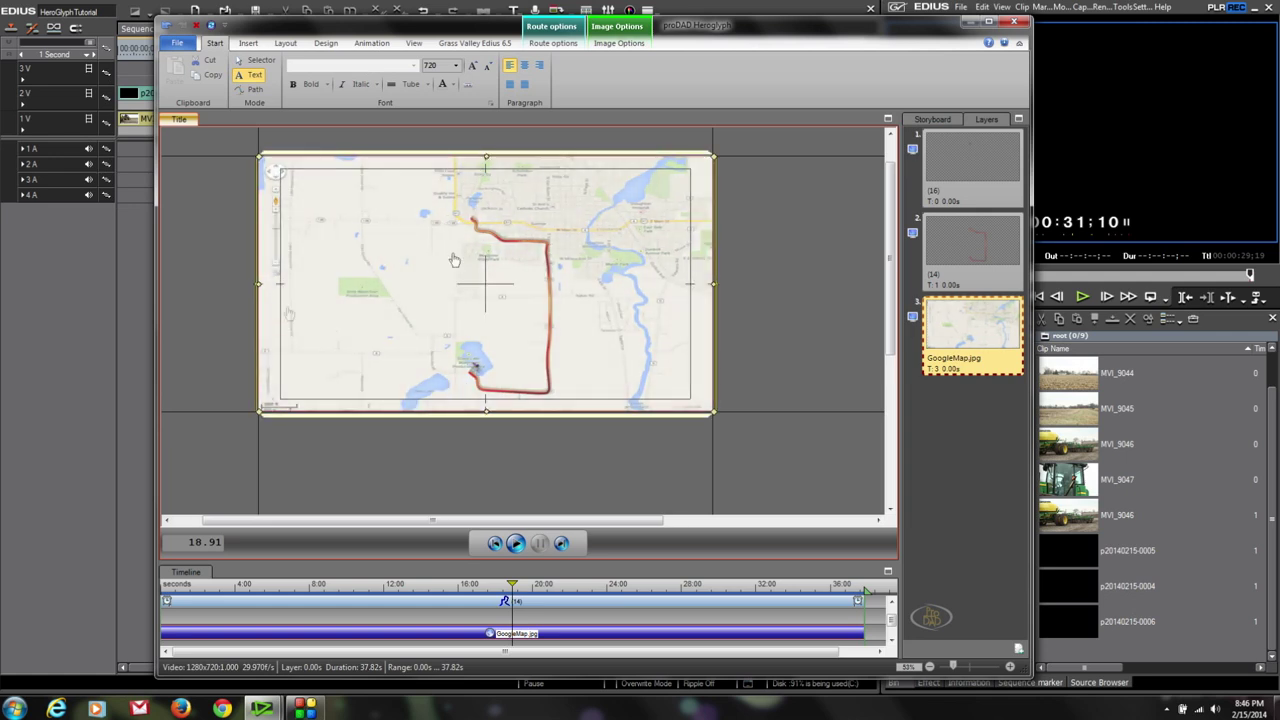
Select the route layer and play the bike route animation from the beginning to check its speed.
{"action": "left_click", "coordinate": [975, 245]}
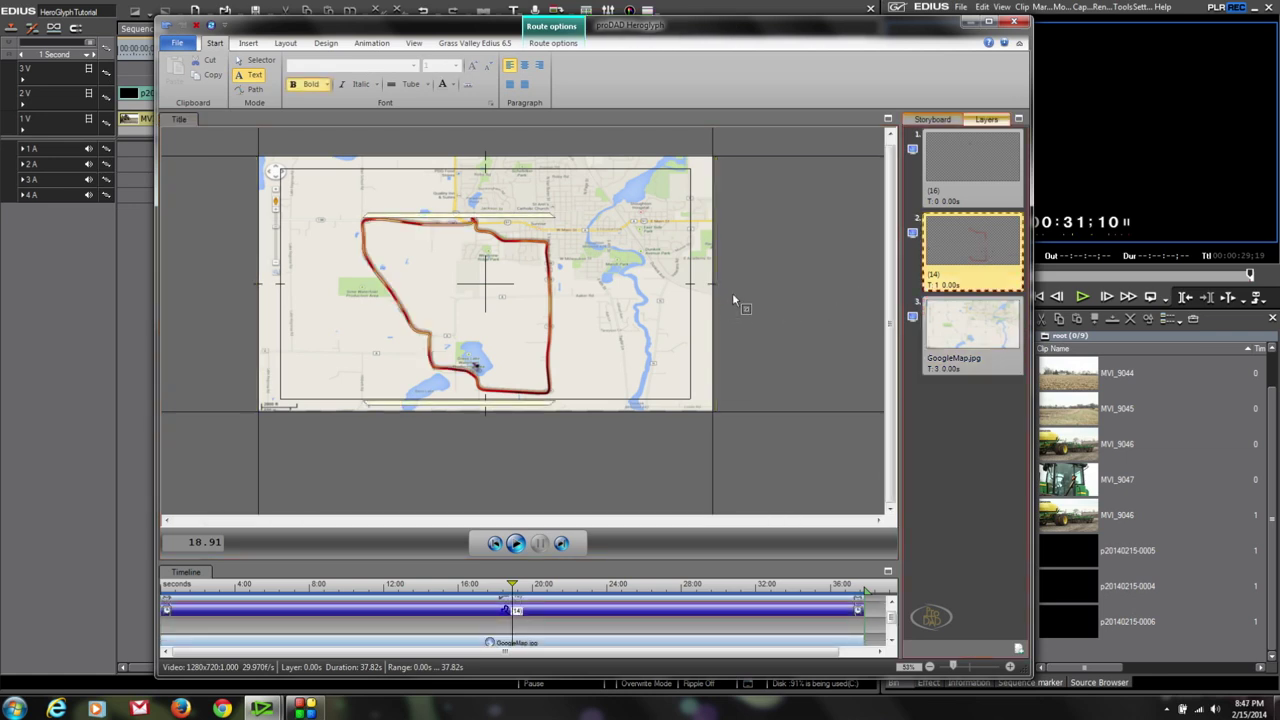
{"action": "mouse_move", "coordinate": [512, 590]}
{"action": "left_mouse_down"}
{"action": "mouse_move", "coordinate": [730, 598]}
{"action": "mouse_move", "coordinate": [19, 601]}
{"action": "left_mouse_up"}
{"action": "left_click", "coordinate": [515, 543]}
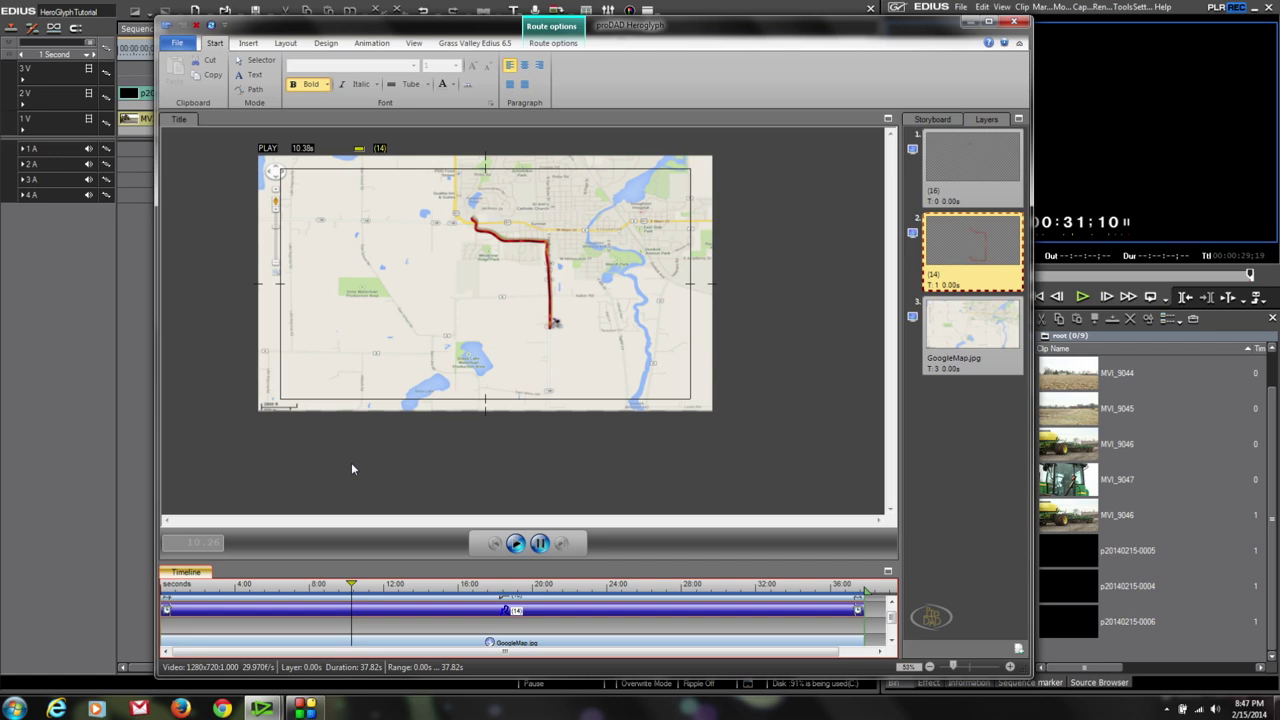
{"action": "left_click", "coordinate": [540, 546]}
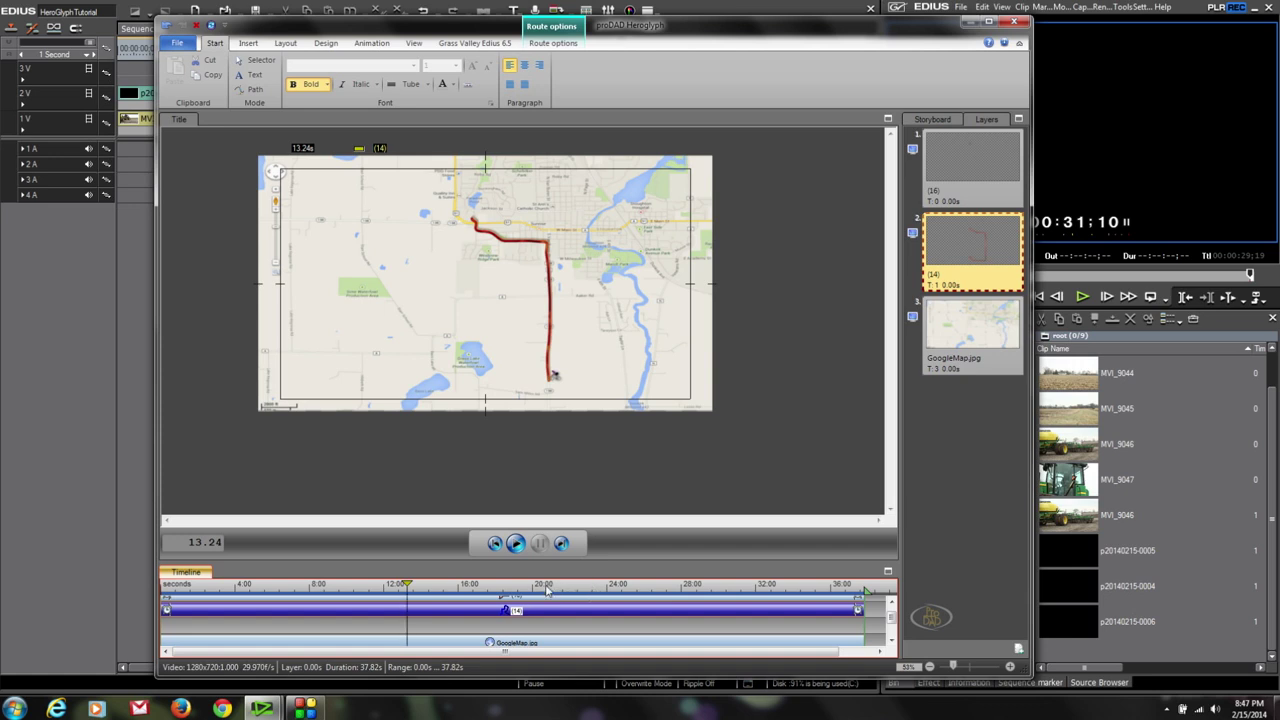
Shorten the project range to 22.10 seconds and trim the cyclist, route and GoogleMap.jpg layers to end there.
{"action": "scroll", "coordinate": [546, 590], "scroll_direction": "down", "scroll_amount": 5}
{"action": "scroll", "coordinate": [476, 592], "scroll_direction": "down", "scroll_amount": 2}
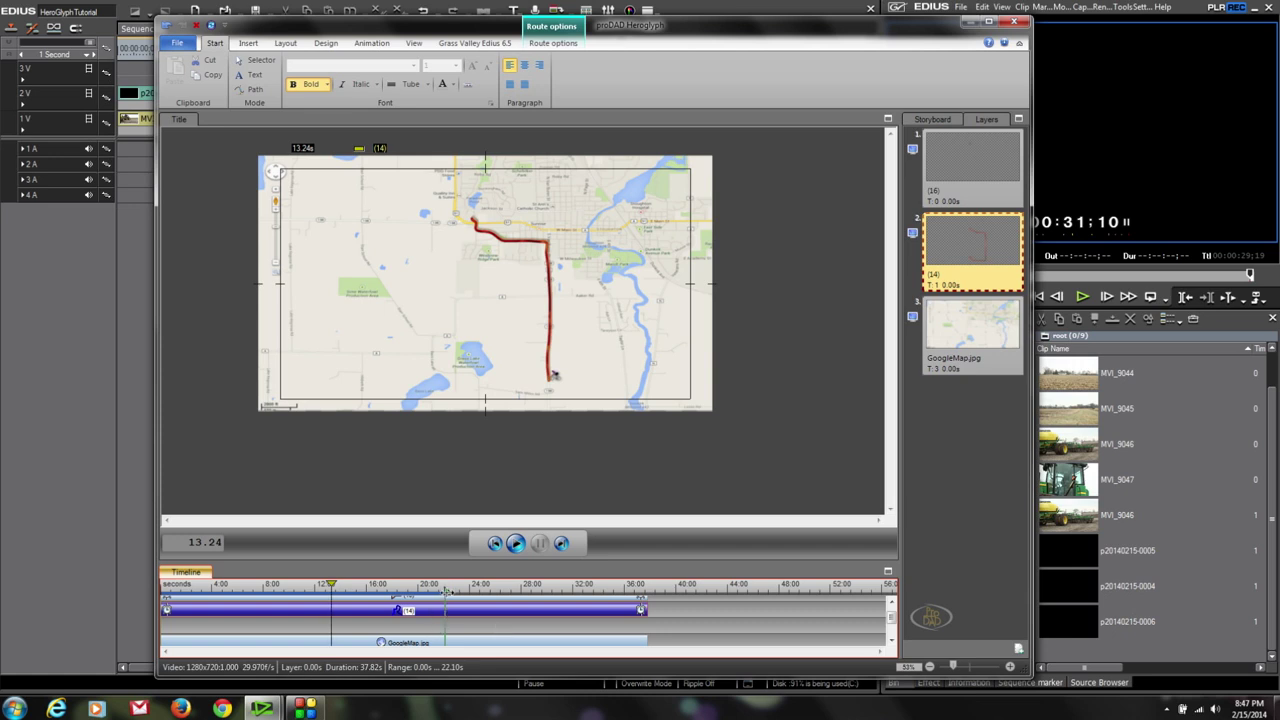
{"action": "scroll", "coordinate": [890, 620], "scroll_direction": "up", "scroll_amount": 2}
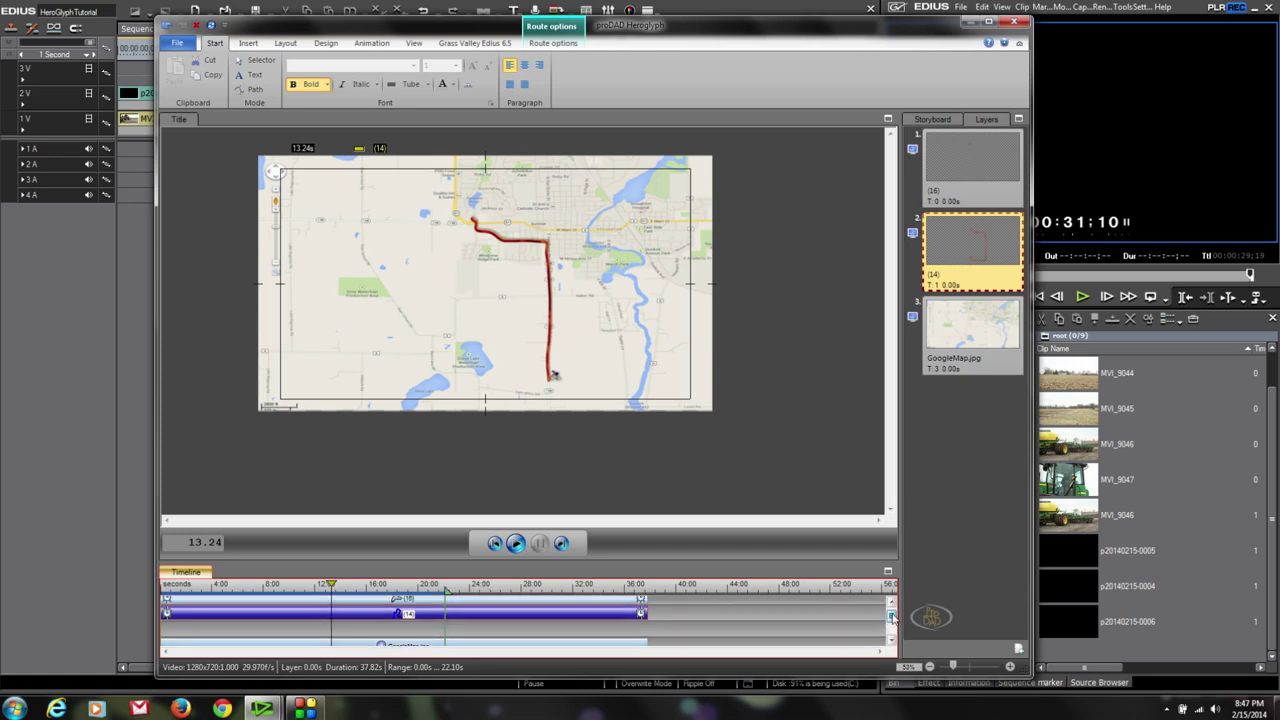
{"action": "left_click", "coordinate": [640, 604]}
{"action": "left_click_drag", "start_coordinate": [640, 604], "coordinate": [445, 603]}
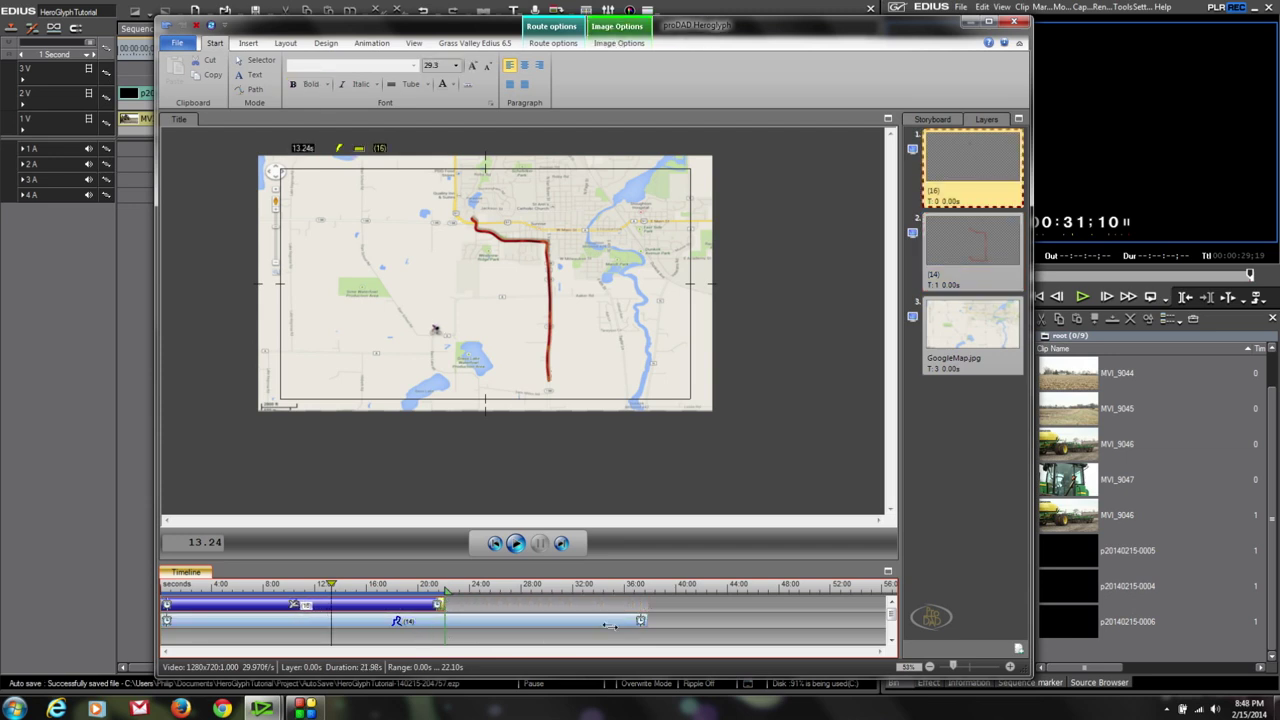
{"action": "left_click_drag", "start_coordinate": [641, 621], "coordinate": [440, 621]}
{"action": "left_click", "coordinate": [893, 644]}
{"action": "left_click", "coordinate": [893, 644]}
{"action": "left_click_drag", "start_coordinate": [648, 629], "coordinate": [446, 645]}
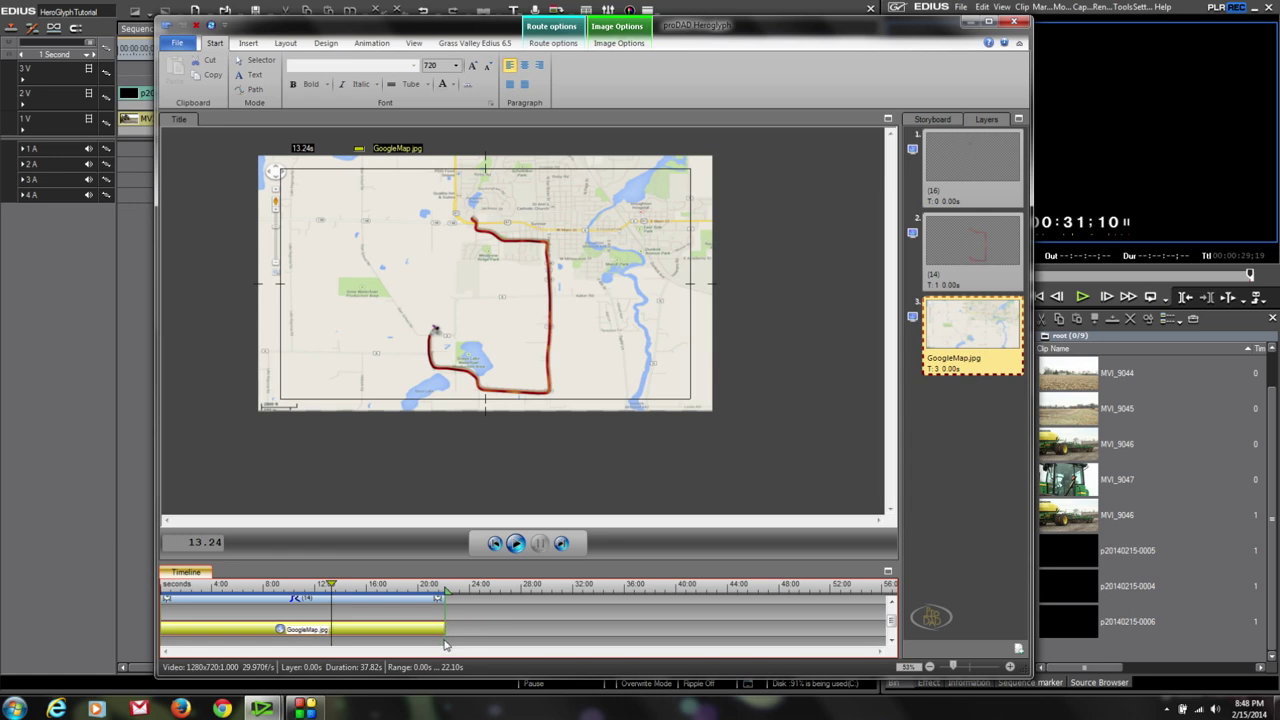
{"action": "left_click", "coordinate": [891, 603]}
{"action": "left_click", "coordinate": [891, 603]}
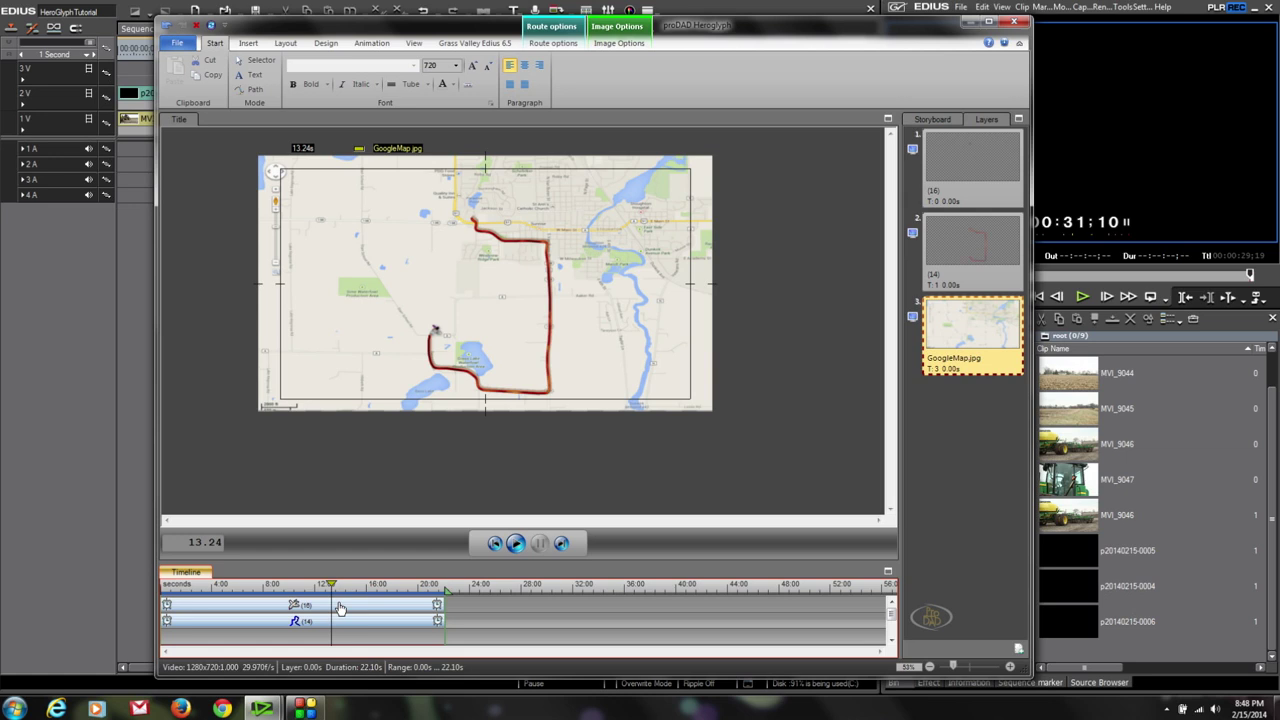
Preview the shortened route animation and save the title project as p20140215-0007.hprj.
{"action": "left_click_drag", "start_coordinate": [331, 584], "coordinate": [252, 584]}
{"action": "left_click", "coordinate": [516, 543]}
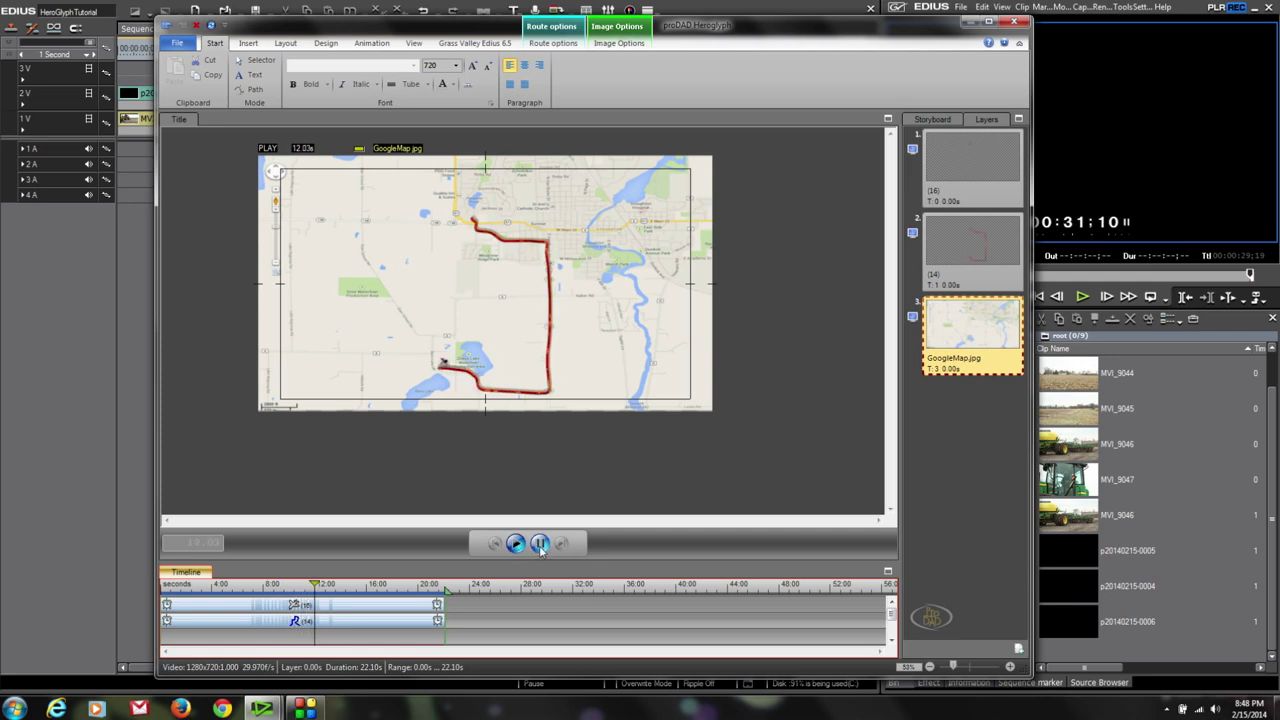
{"action": "left_click", "coordinate": [540, 545]}
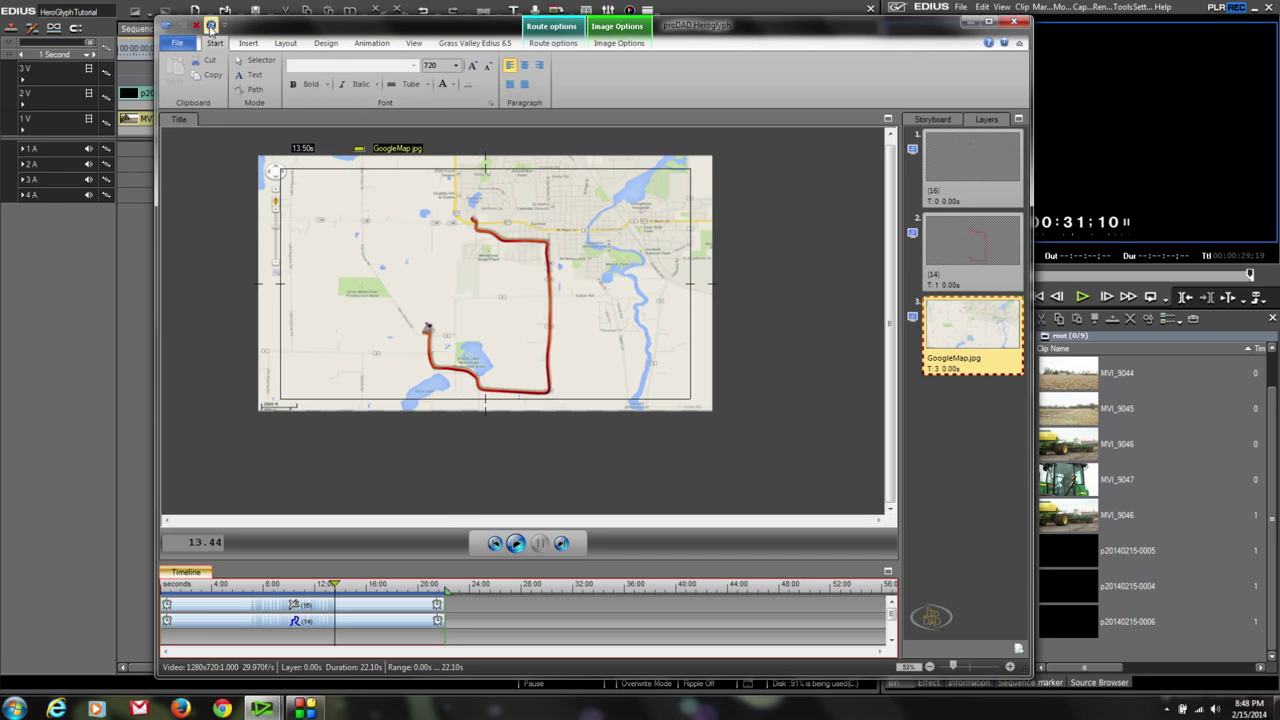
{"action": "left_click", "coordinate": [210, 25]}
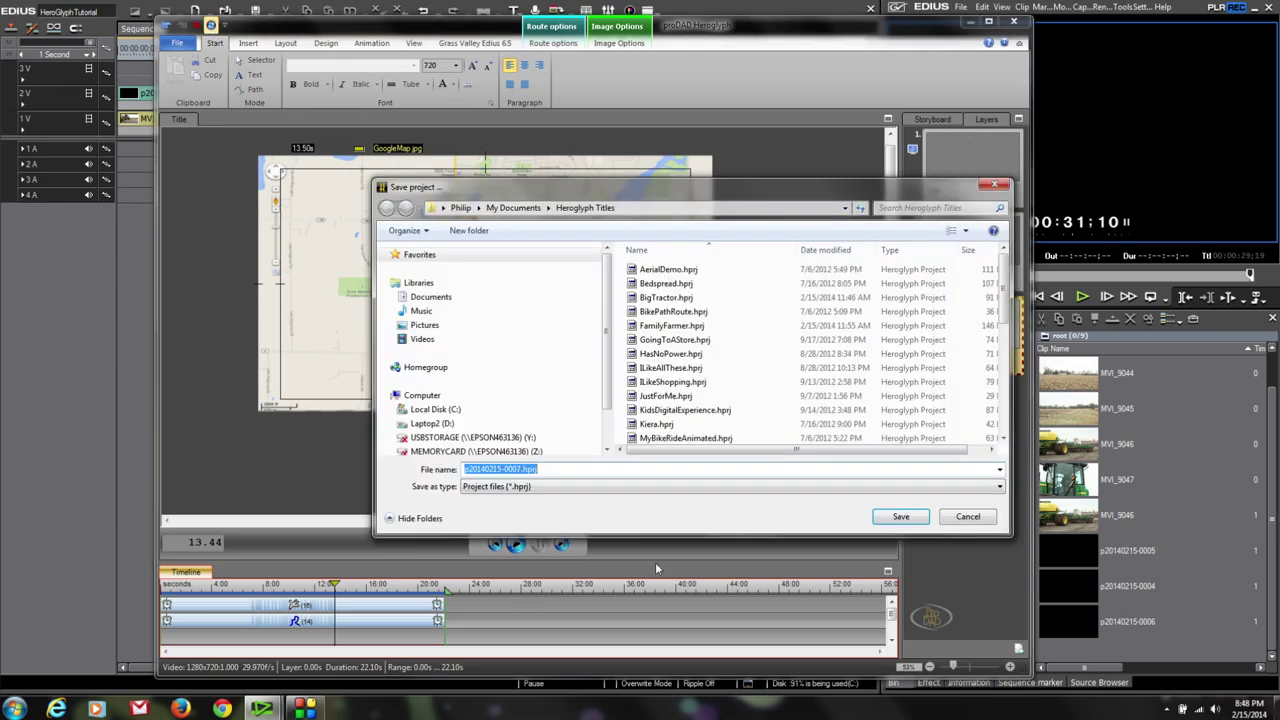
{"action": "left_click", "coordinate": [902, 516]}
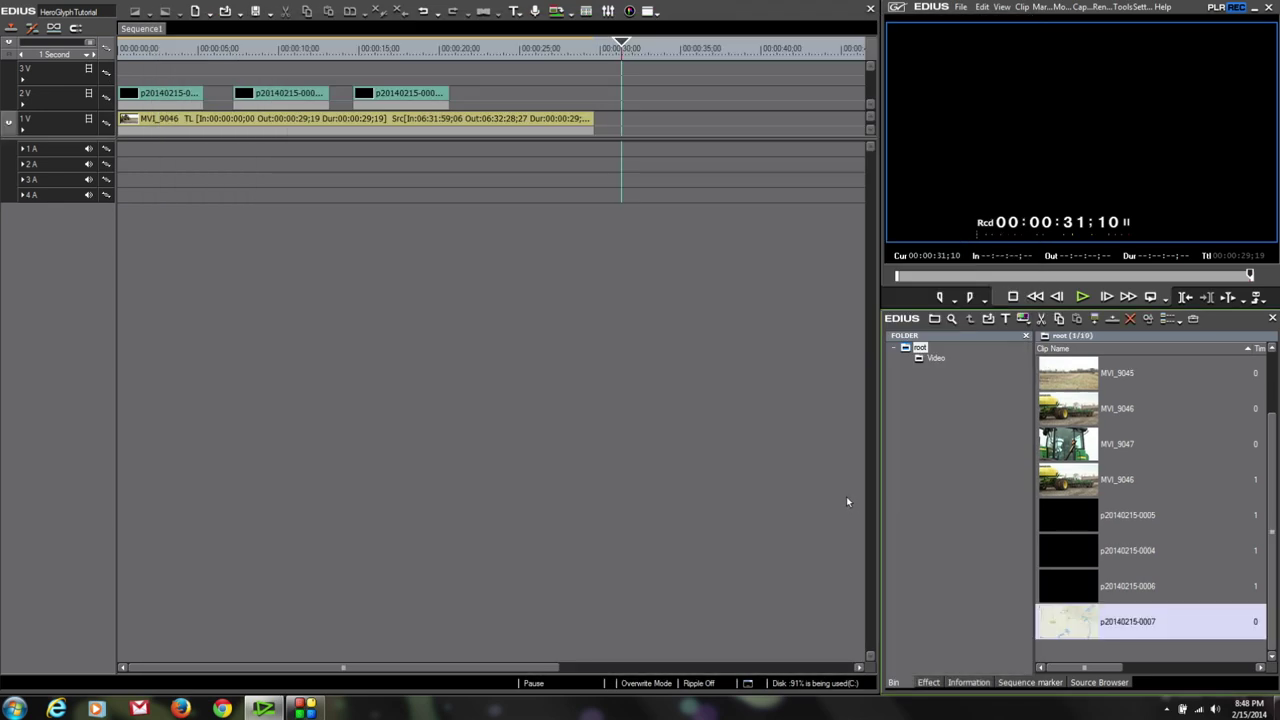
{"action": "left_click", "coordinate": [1066, 629]}
{"action": "left_click_drag", "start_coordinate": [1072, 630], "coordinate": [617, 195]}
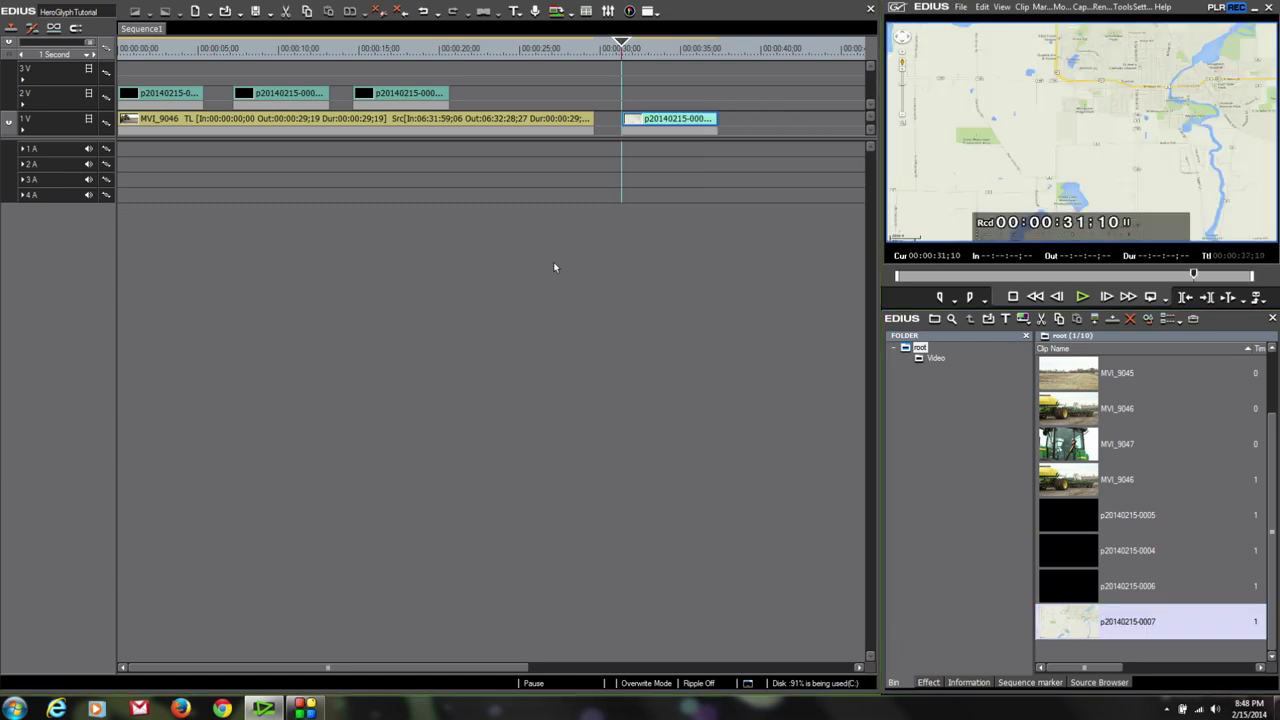
{"action": "key", "text": "space"}
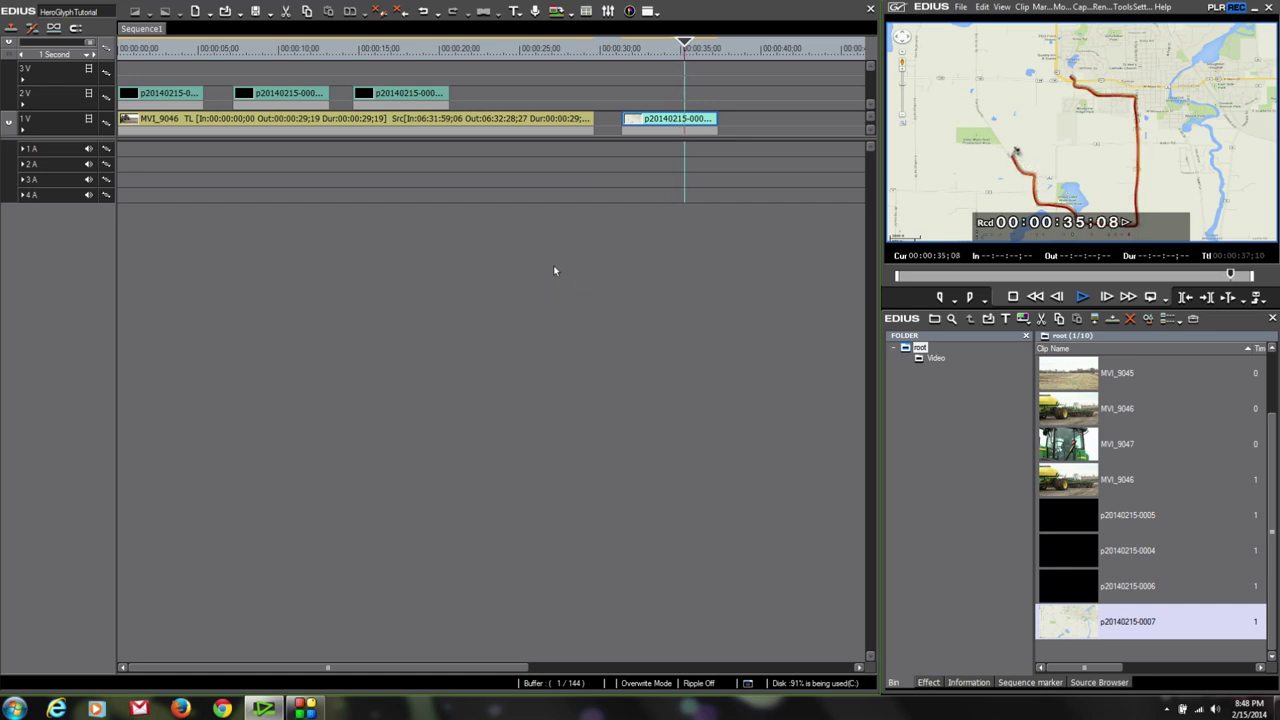
{"action": "key", "text": "space"}
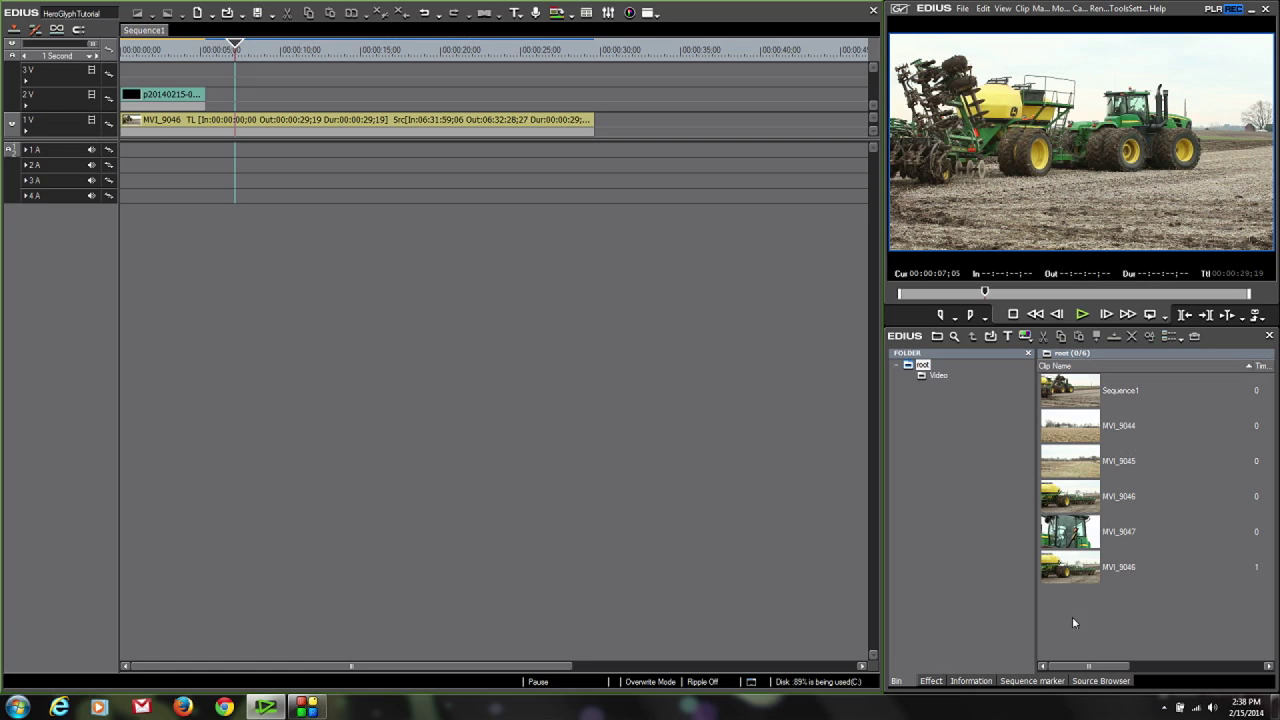
Create a new Heroglyph Titler clip in the bin and start it with the Templates wizard.
{"action": "right_click", "coordinate": [1072, 616]}
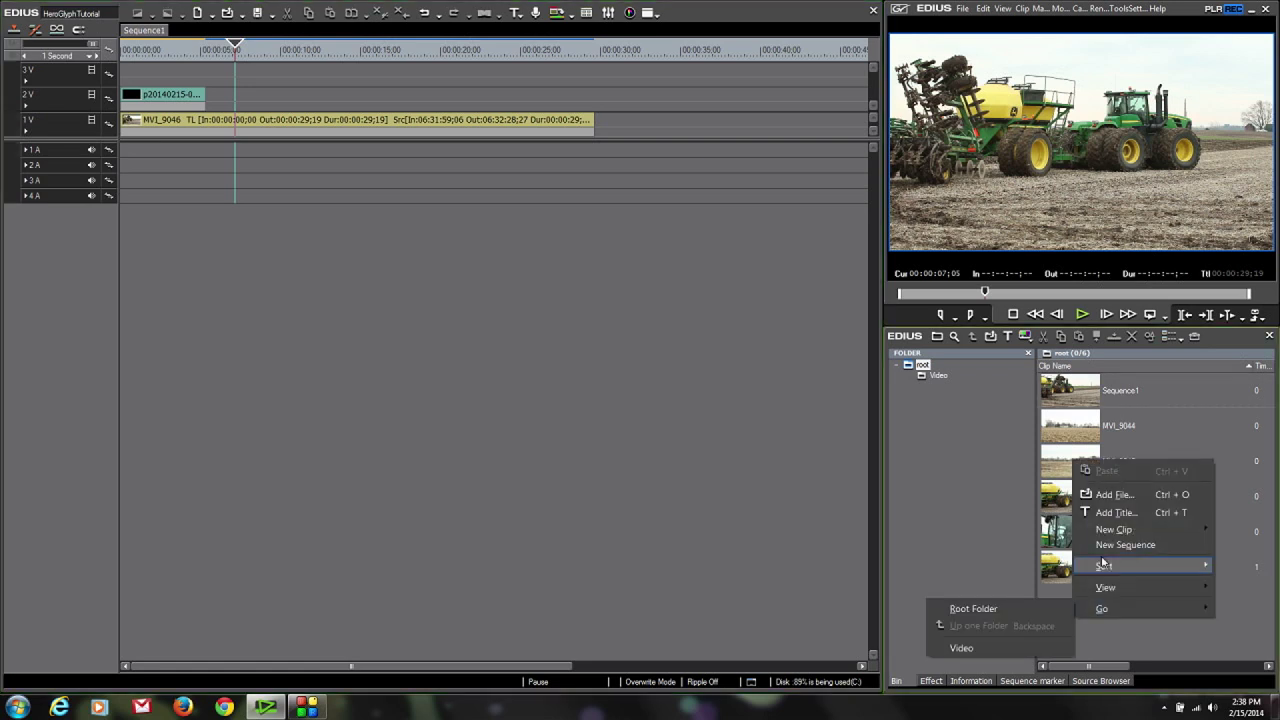
{"action": "mouse_move", "coordinate": [1118, 538]}
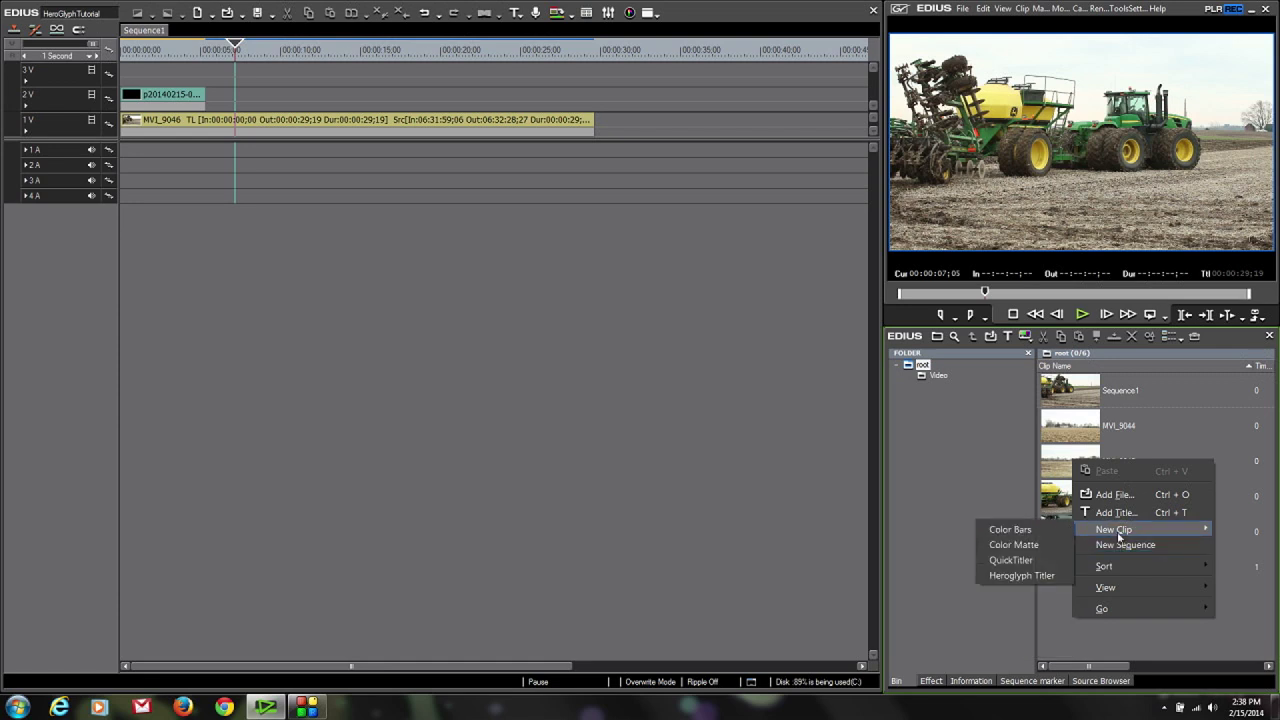
{"action": "left_click", "coordinate": [1021, 576]}
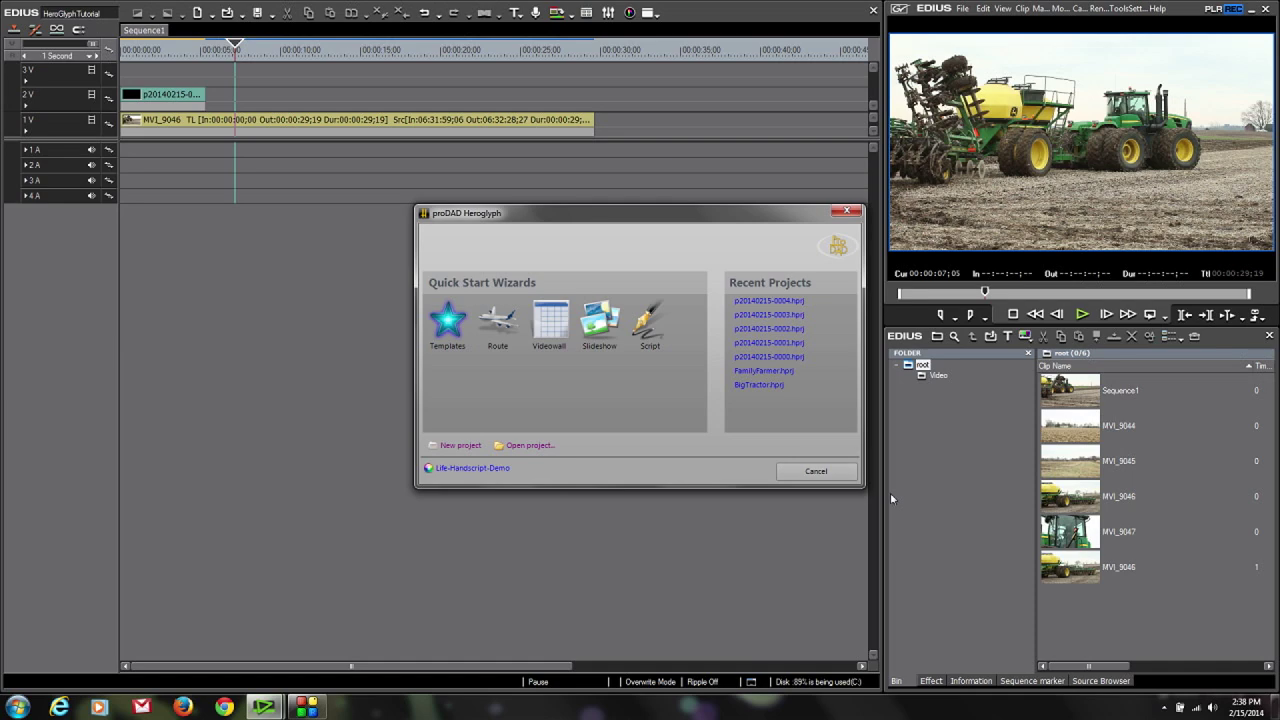
{"action": "left_click", "coordinate": [452, 320]}
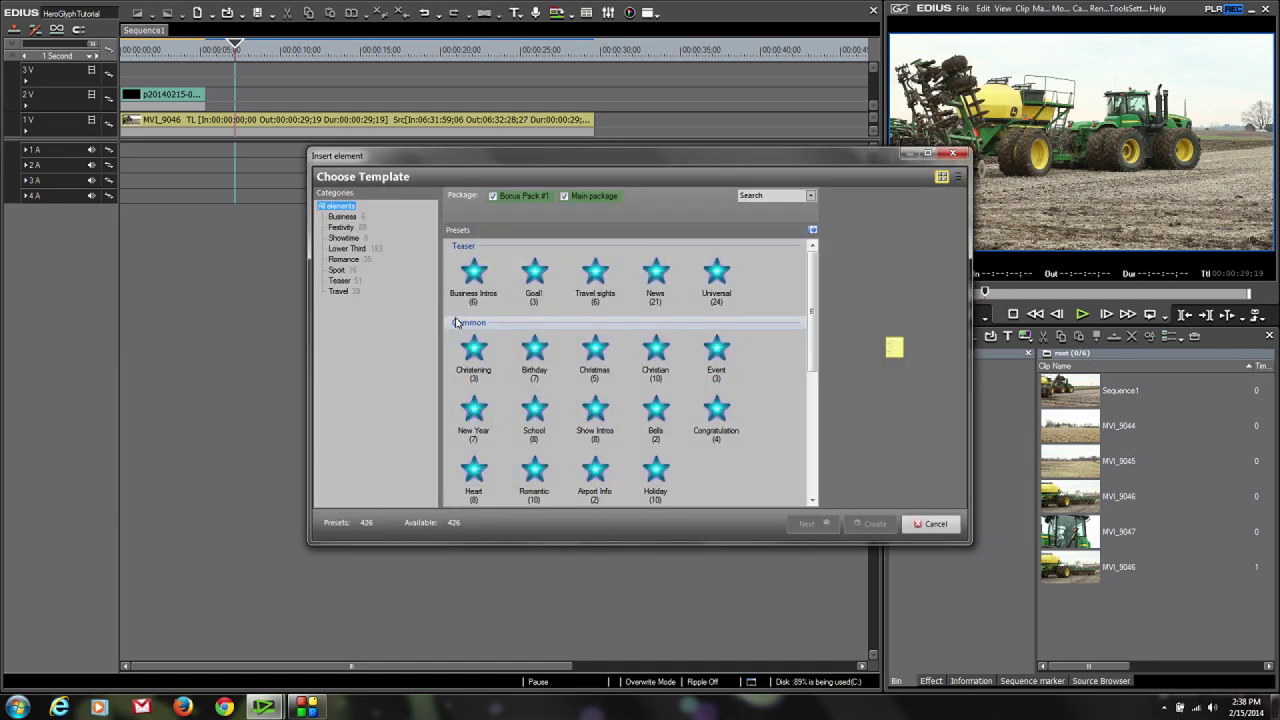
Browse the Business Intros and Show Intros template presets.
{"action": "left_click", "coordinate": [342, 217]}
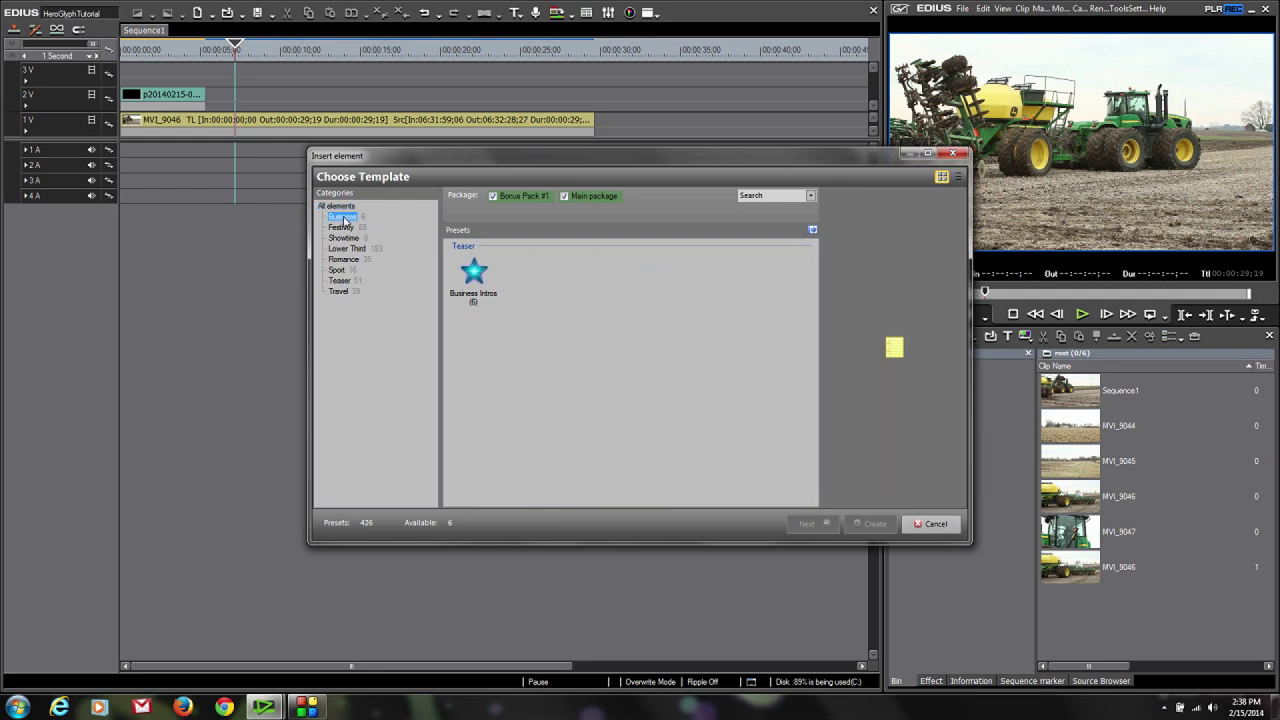
{"action": "left_click", "coordinate": [476, 280]}
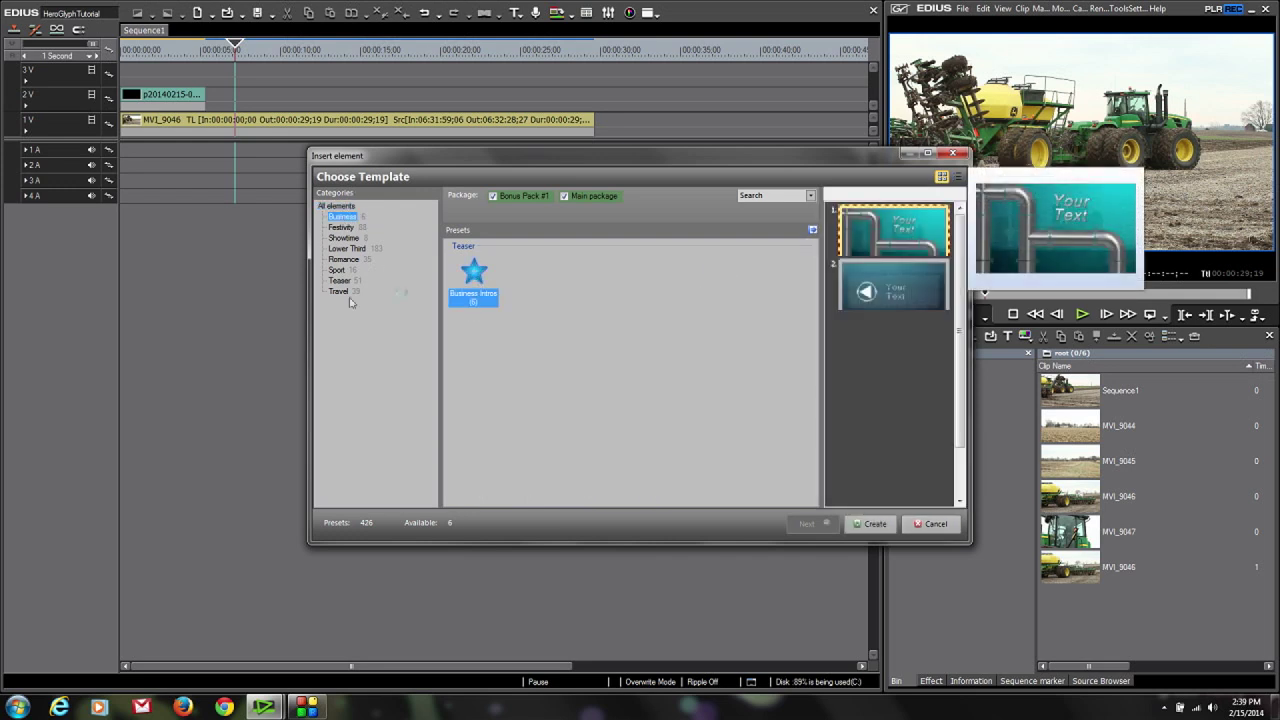
{"action": "left_click", "coordinate": [341, 238]}
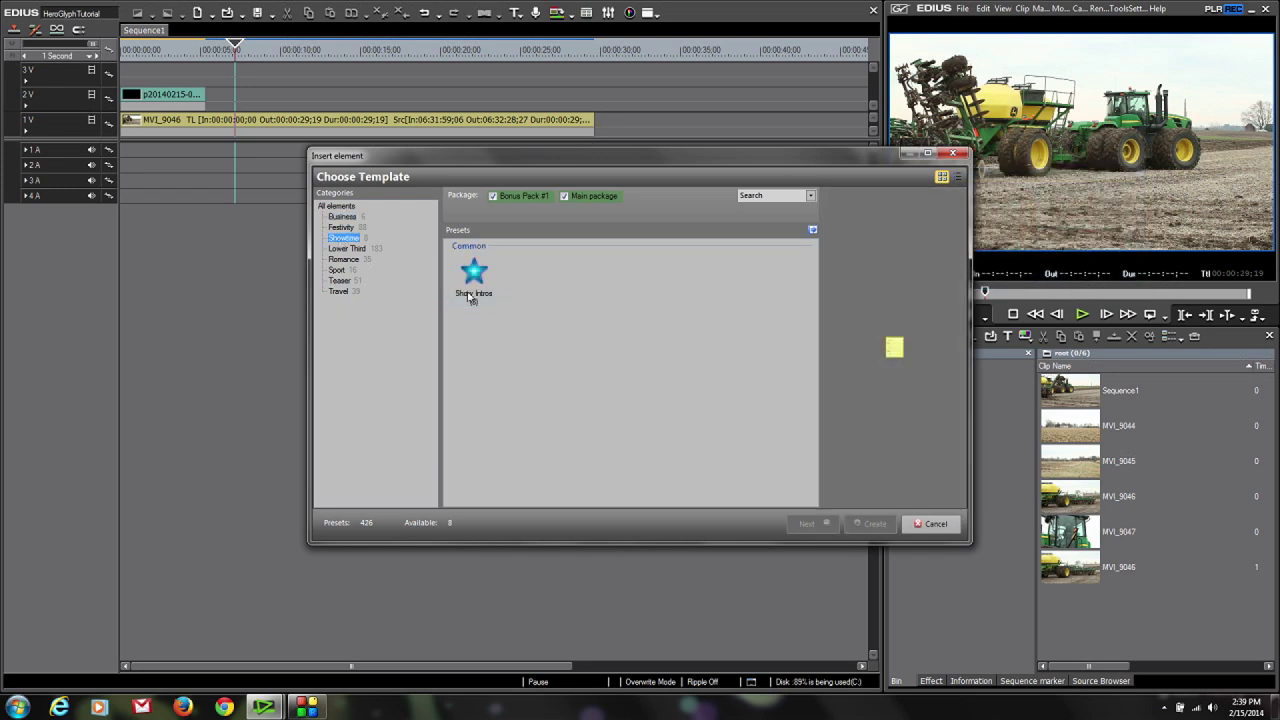
{"action": "left_click", "coordinate": [474, 285]}
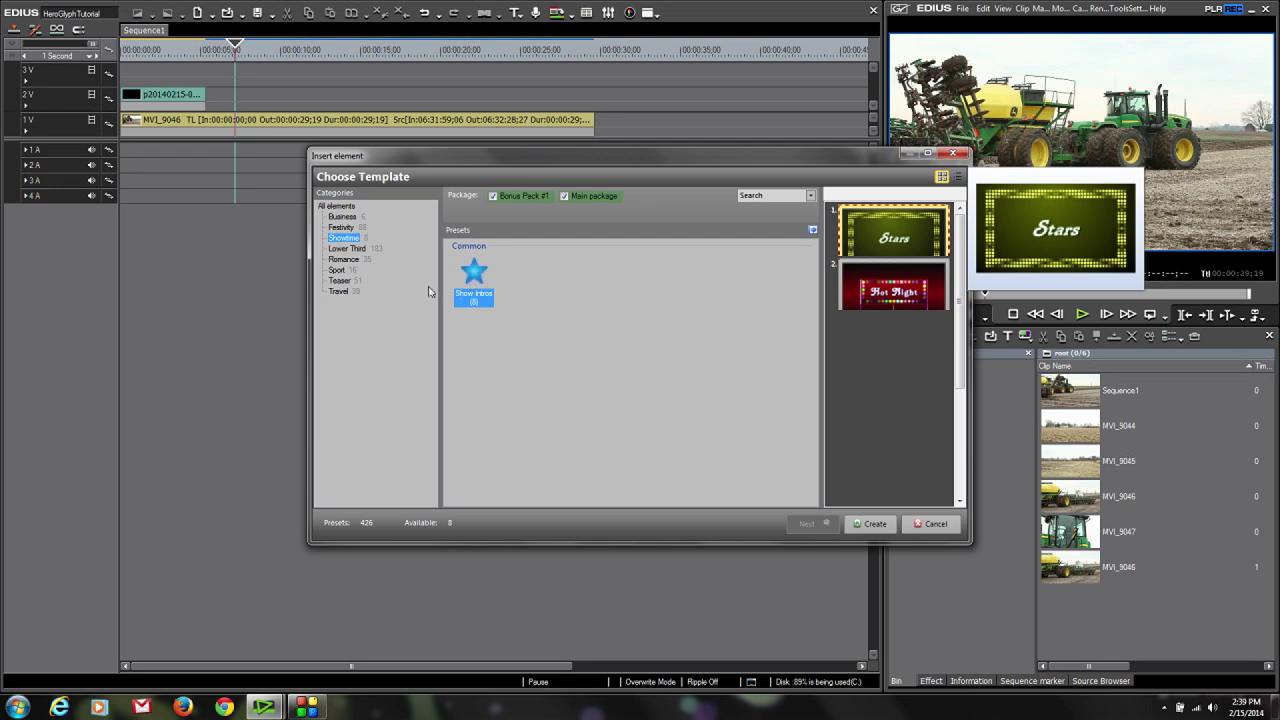
Choose the grass-themed Lower Third template bevel-subtext-lower-third-c010 from the Classic + Subline presets and open it for customizing.
{"action": "left_click", "coordinate": [352, 250]}
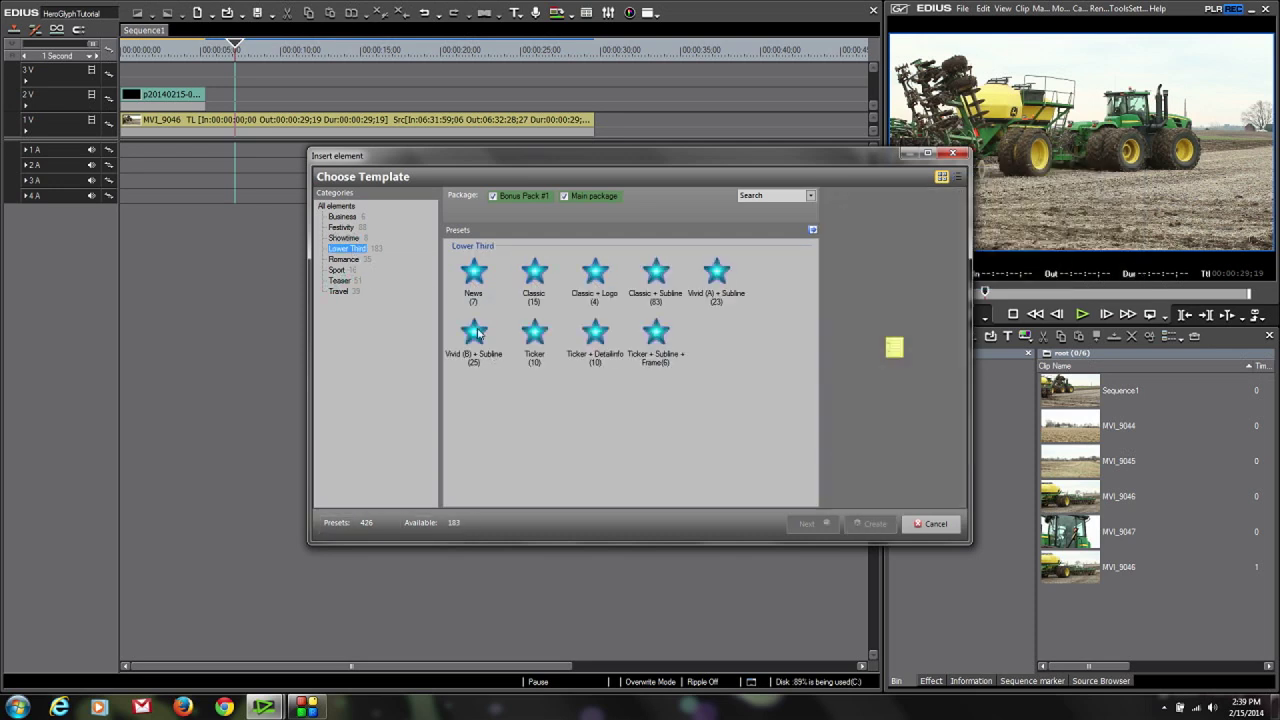
{"action": "left_click", "coordinate": [476, 279]}
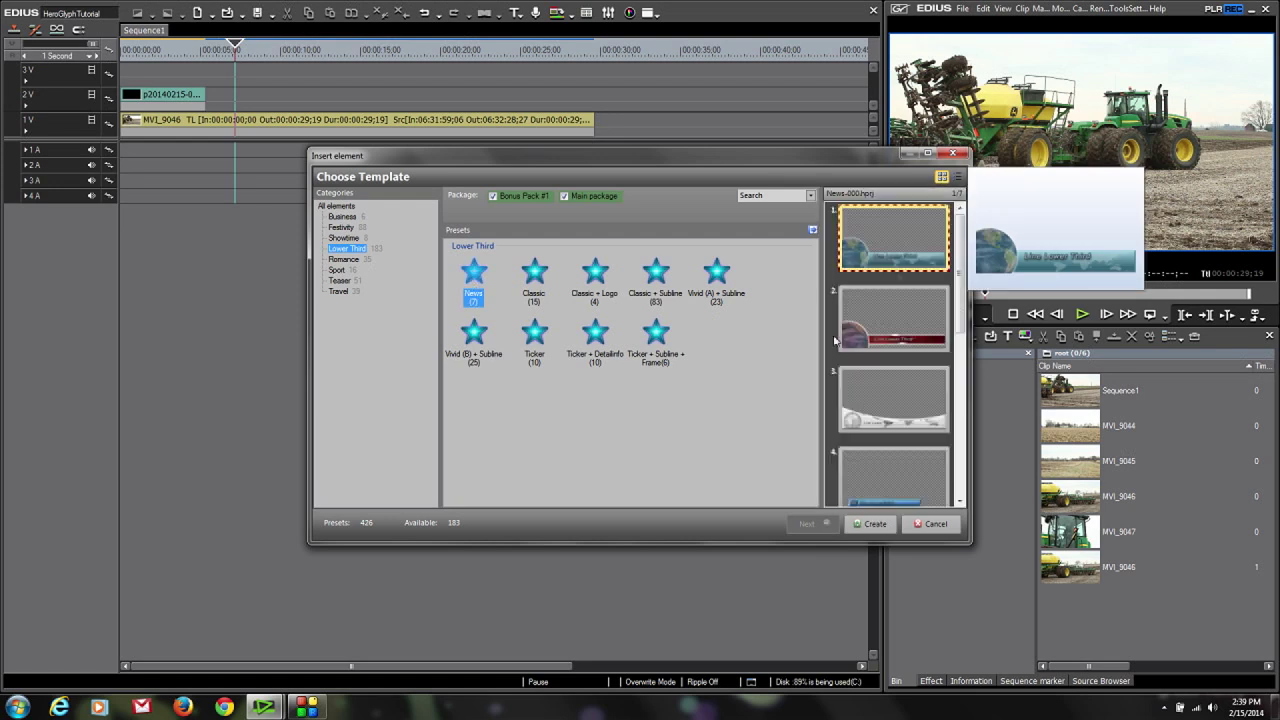
{"action": "left_click_drag", "start_coordinate": [958, 252], "coordinate": [962, 421]}
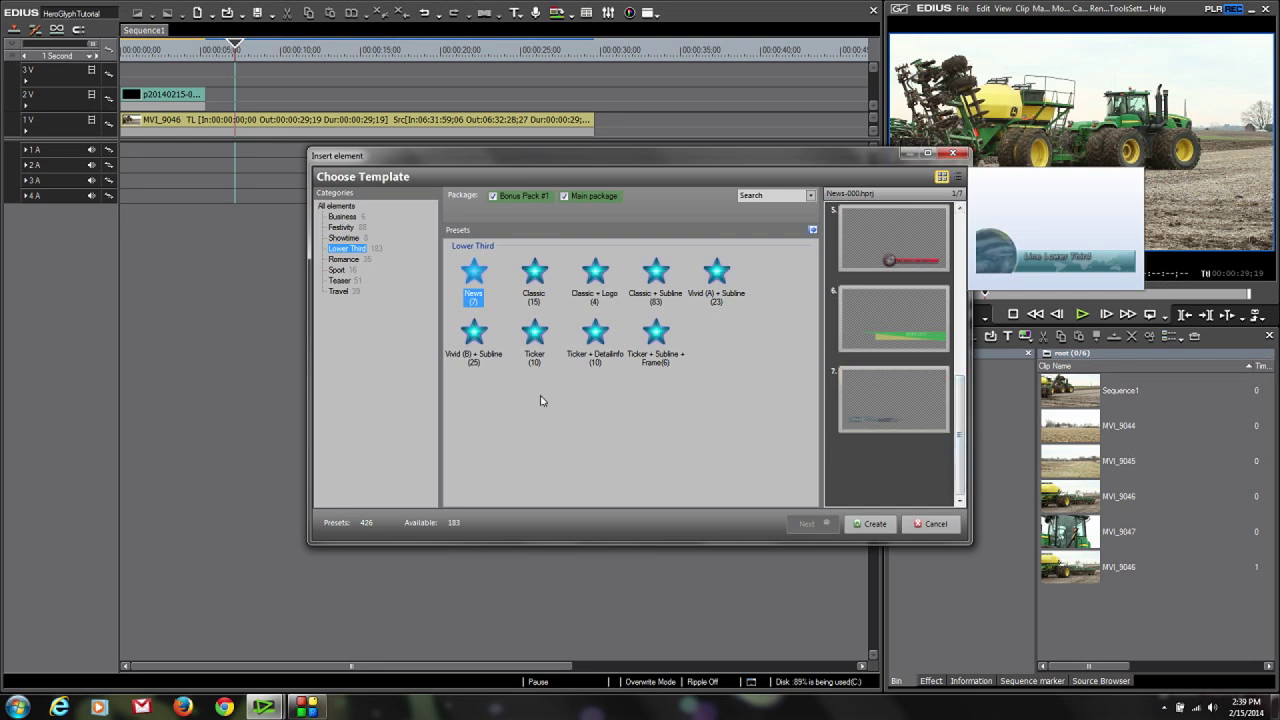
{"action": "left_click", "coordinate": [659, 275]}
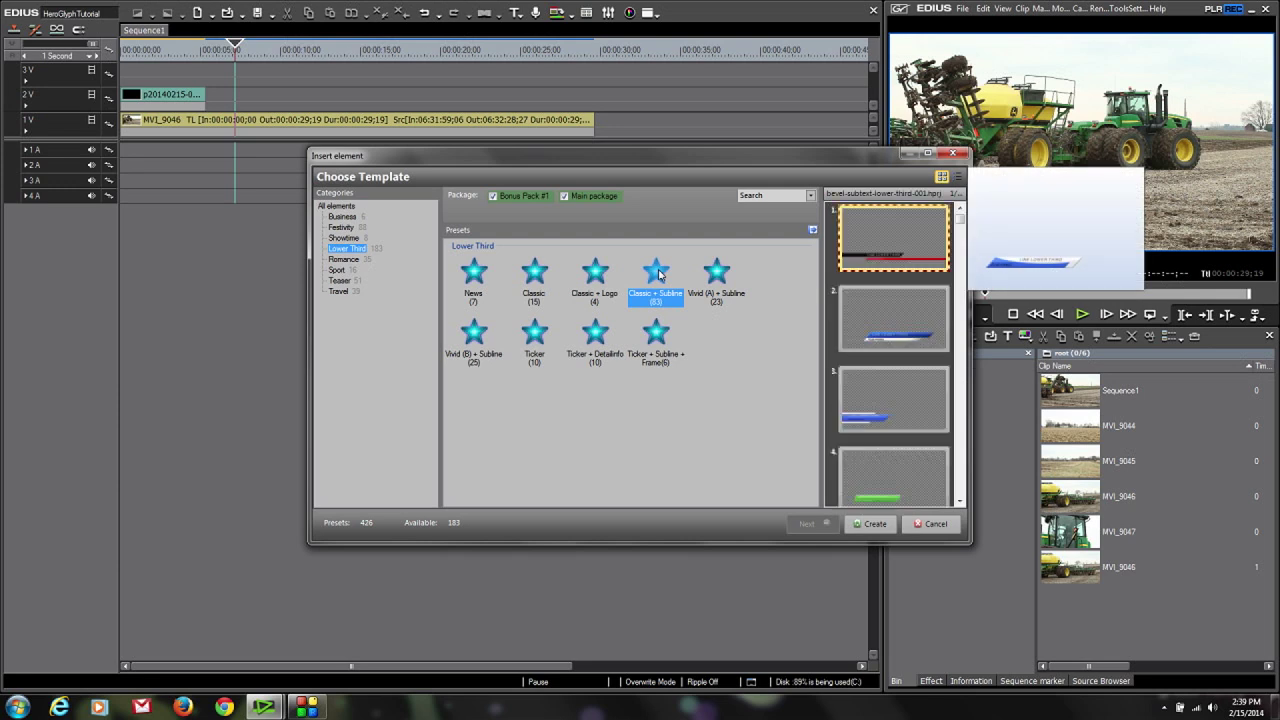
{"action": "left_click_drag", "start_coordinate": [960, 224], "coordinate": [961, 453]}
{"action": "left_click", "coordinate": [928, 428]}
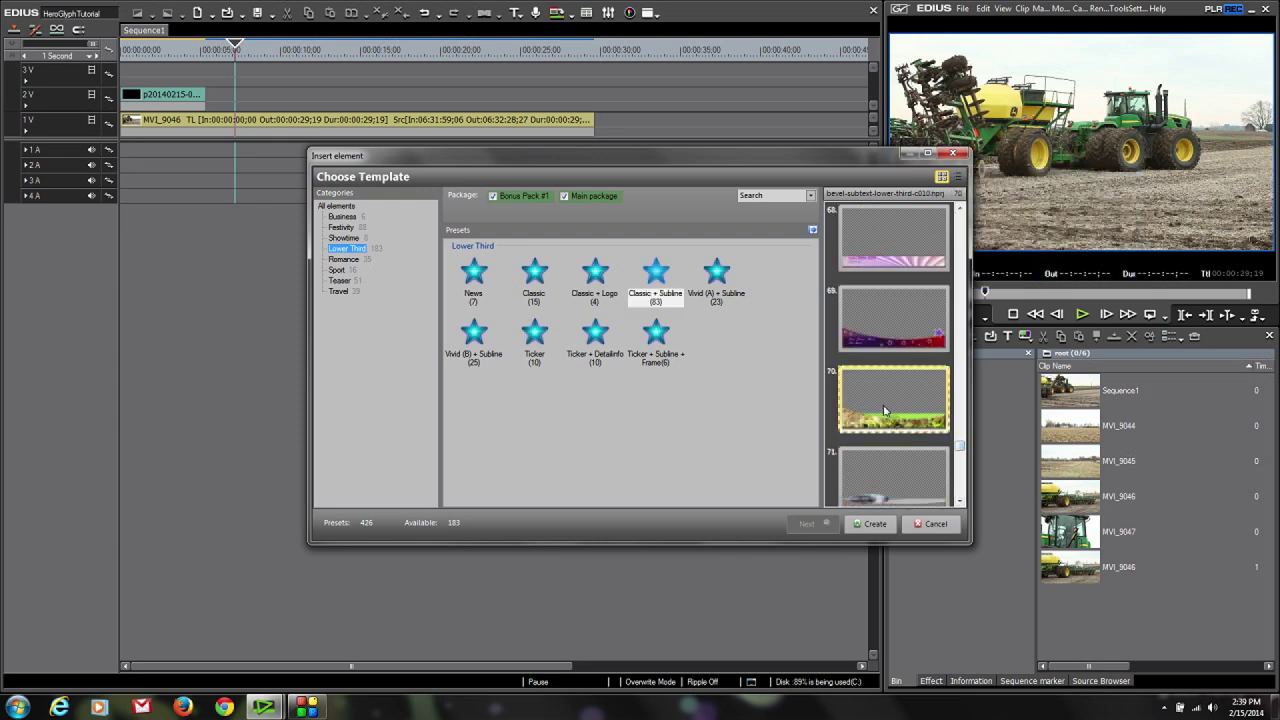
{"action": "left_click", "coordinate": [871, 527]}
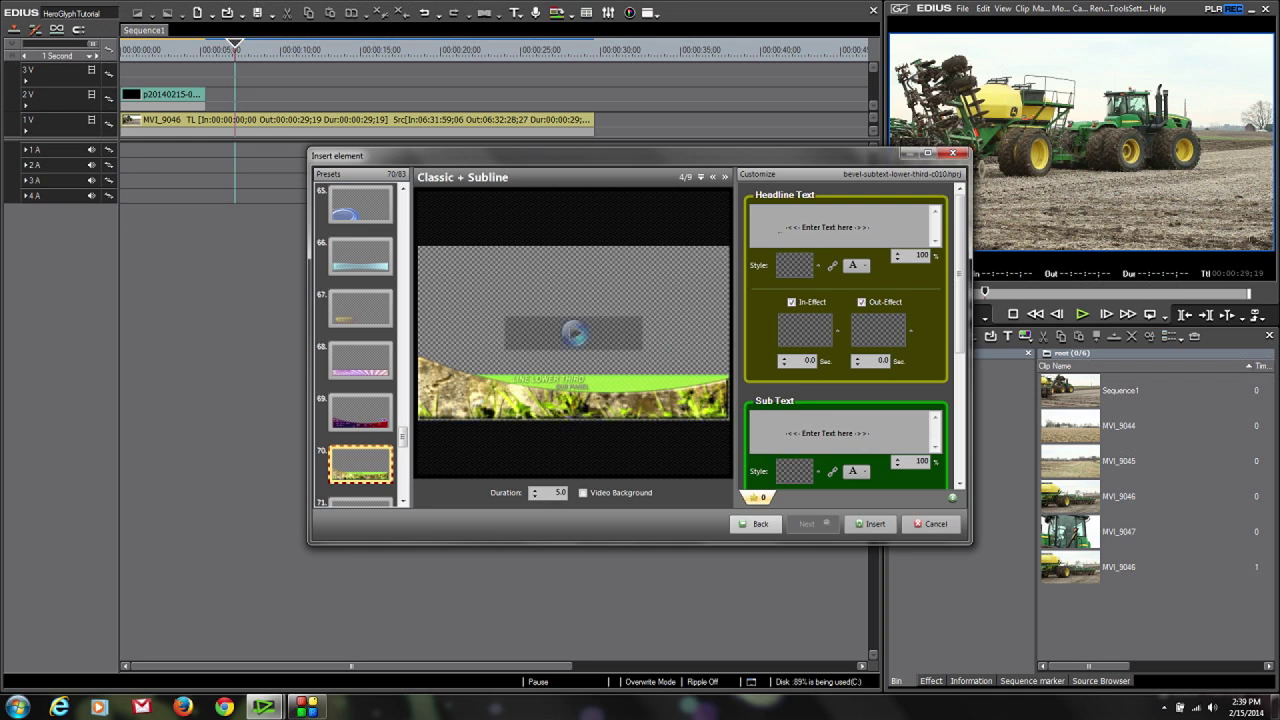
Enter "A Really Big Tractor" as the headline and "ProDad Ag Services" as the sub text of the template.
{"action": "left_click", "coordinate": [779, 230]}
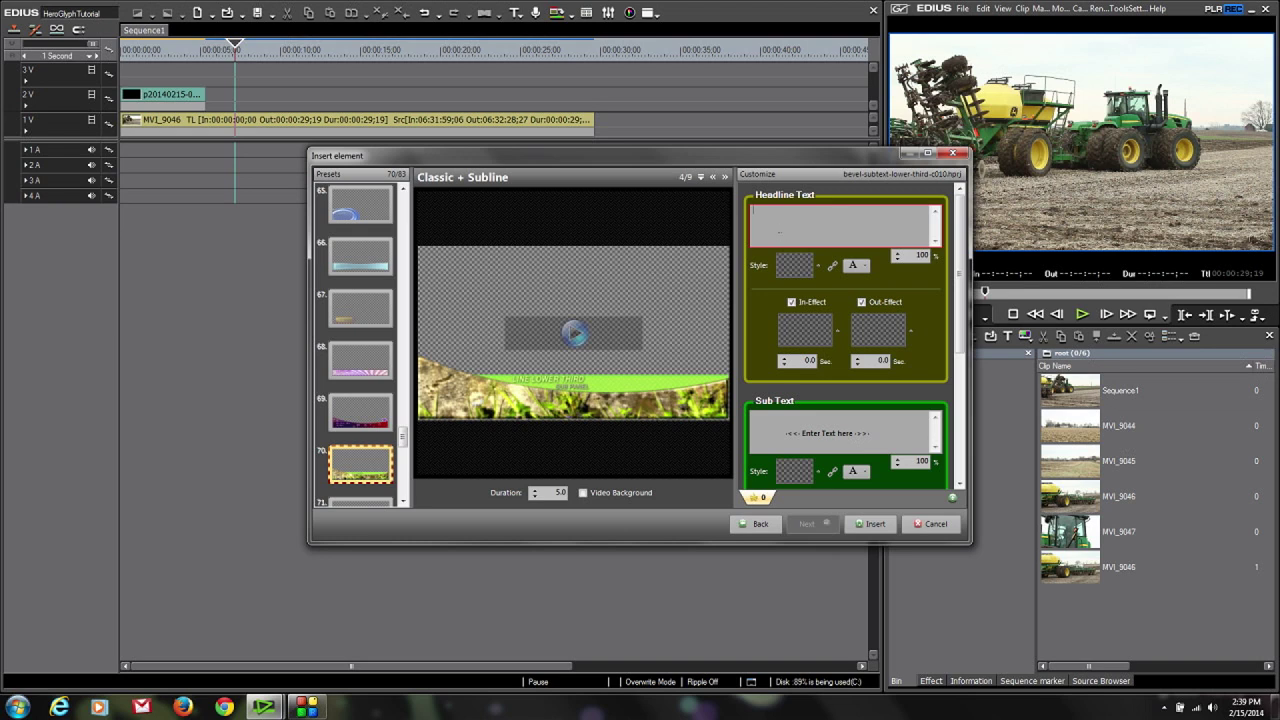
{"action": "type", "text": "A Really Big Tractor"}
{"action": "left_click", "coordinate": [770, 440]}
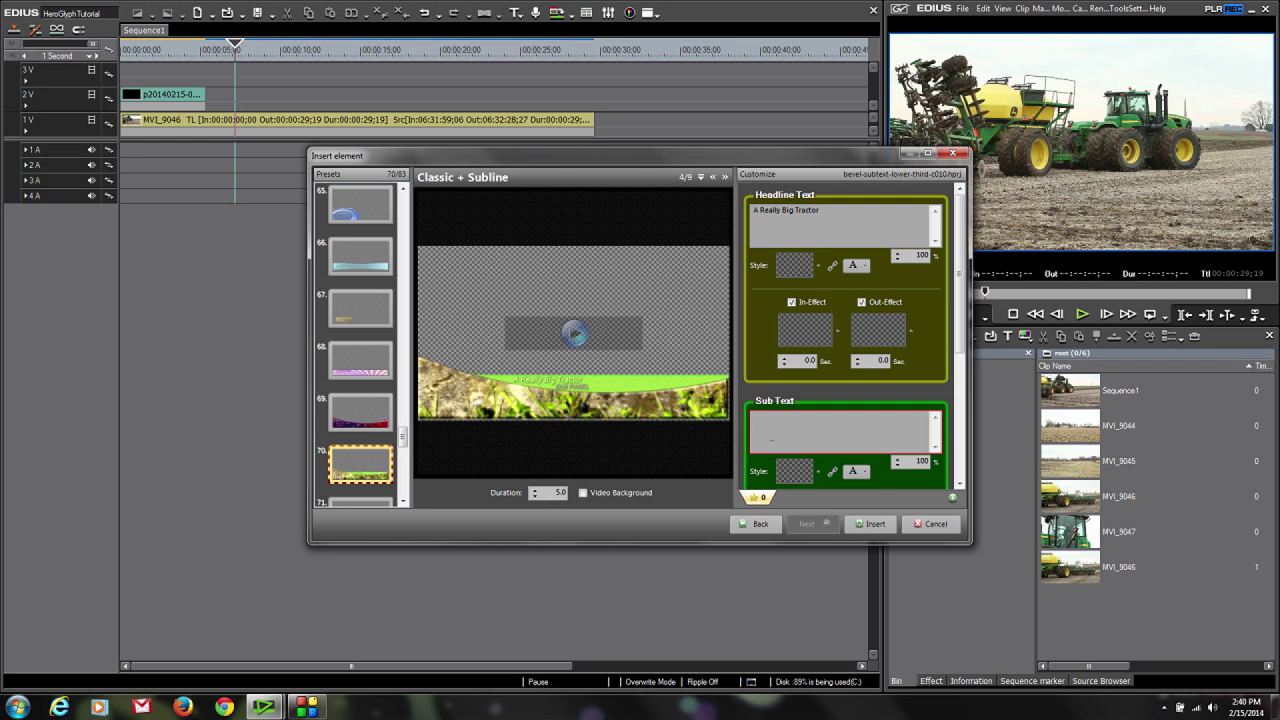
{"action": "type", "text": "ProDad"}
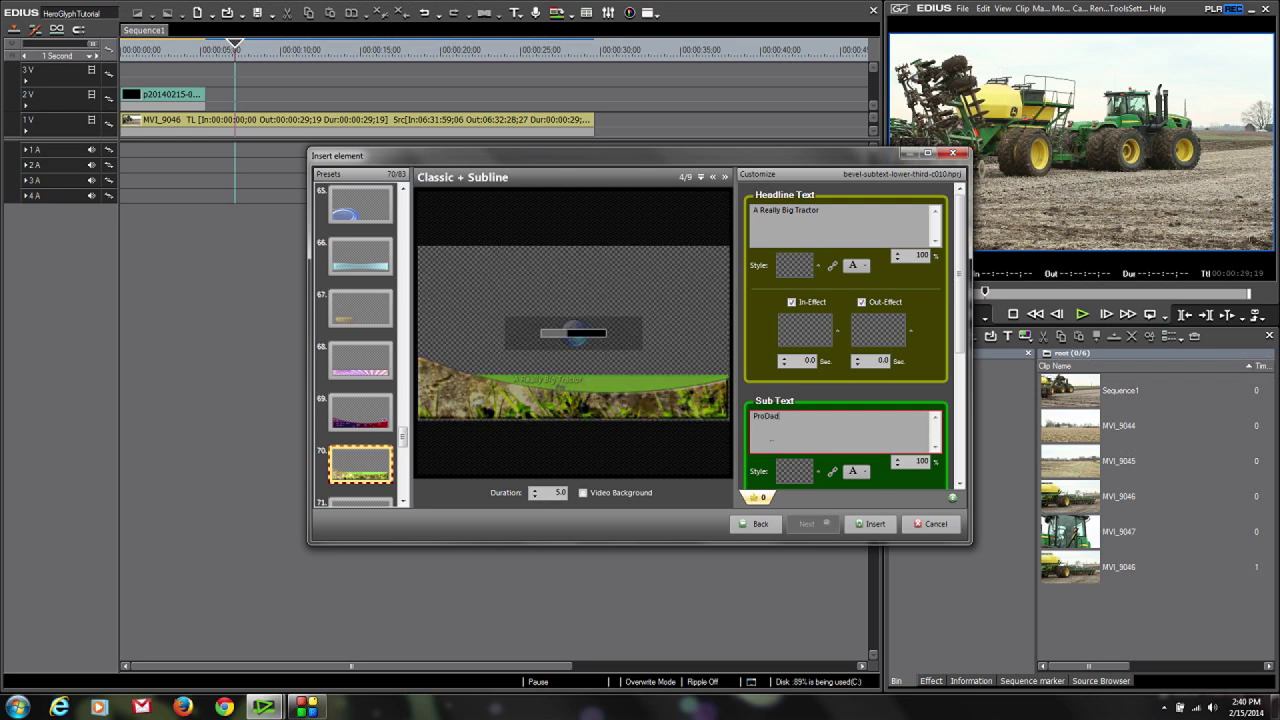
{"action": "type", "text": " Ag Services"}
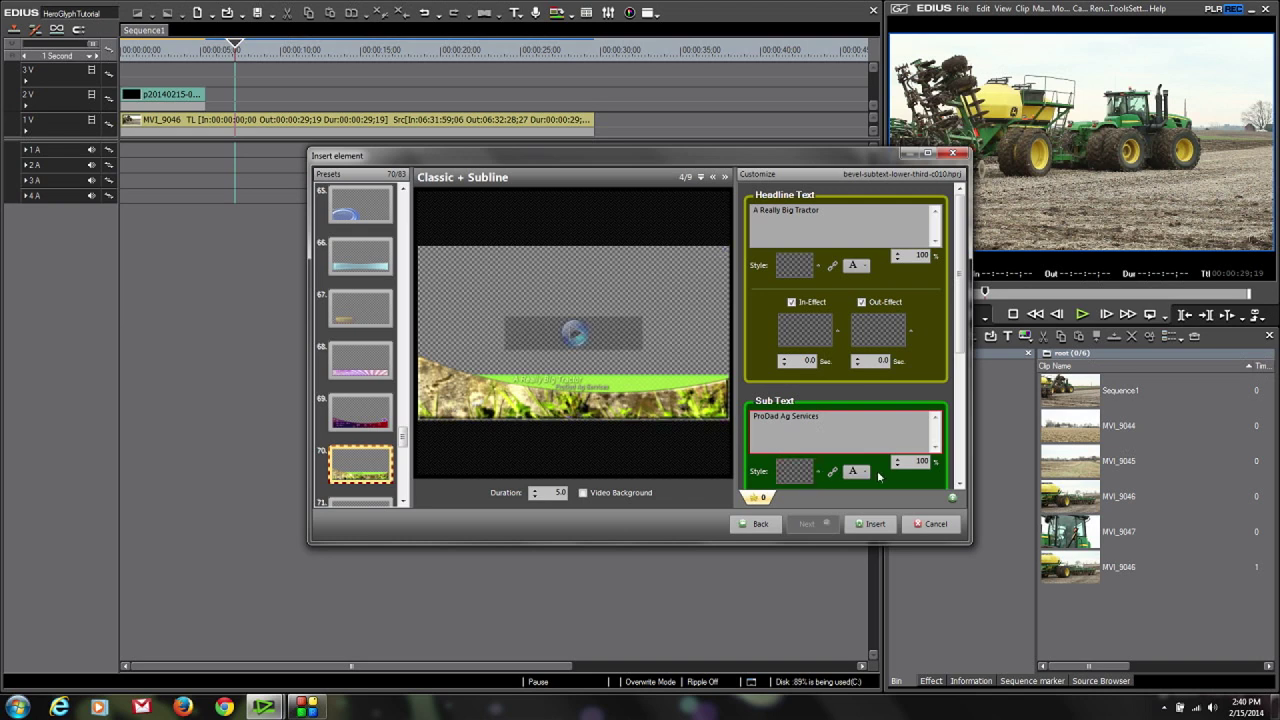
Color the headline text standard yellow and insert the customized template into the title project.
{"action": "mouse_move", "coordinate": [544, 384]}
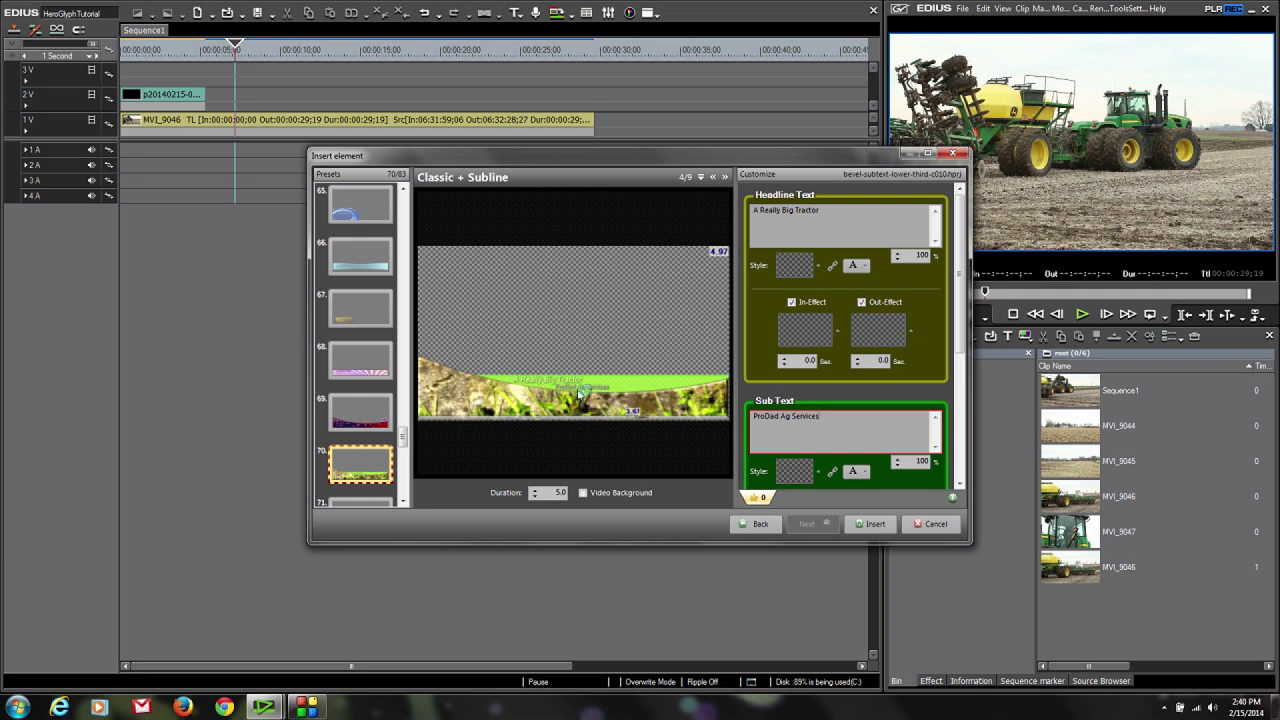
{"action": "left_click", "coordinate": [864, 270]}
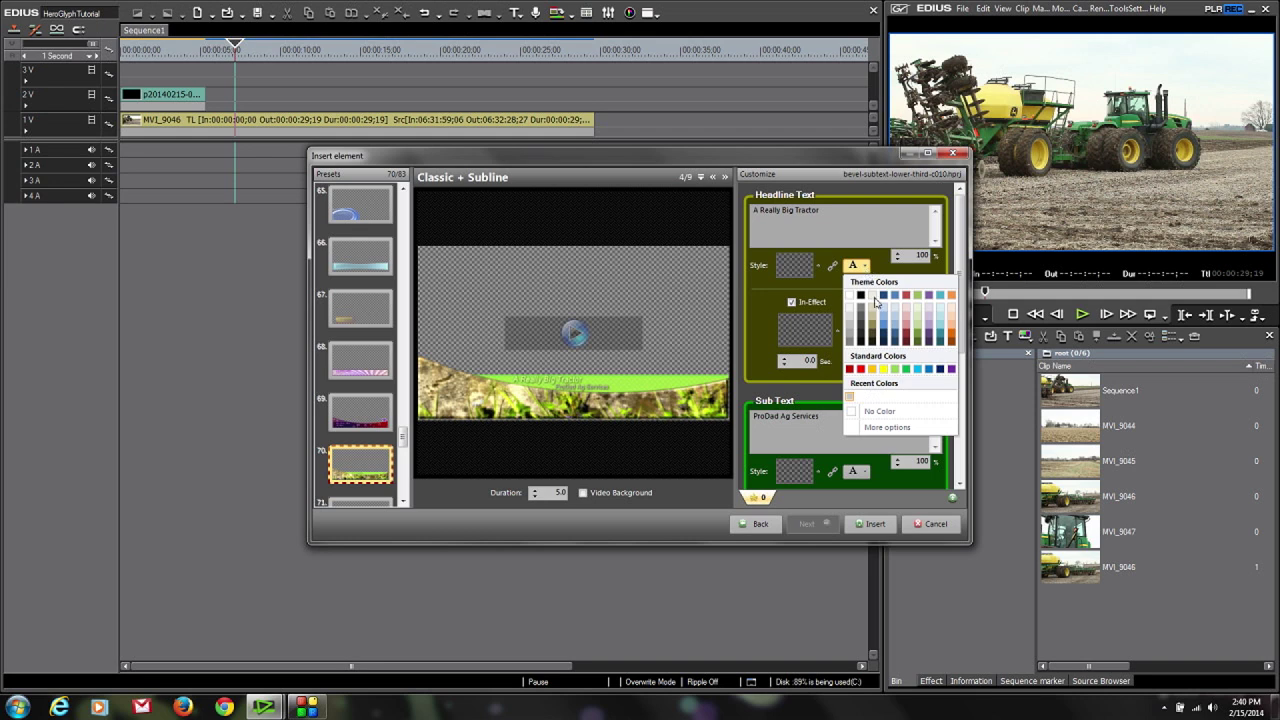
{"action": "left_click", "coordinate": [884, 370]}
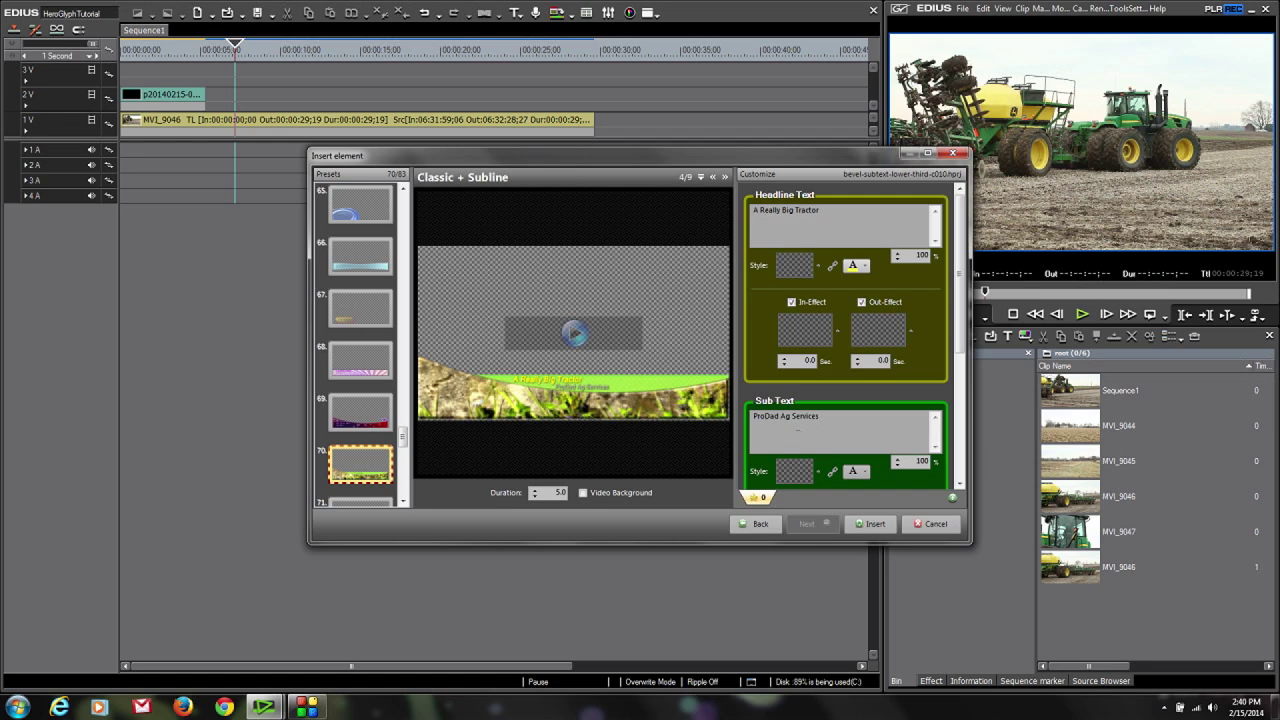
{"action": "left_click", "coordinate": [872, 525]}
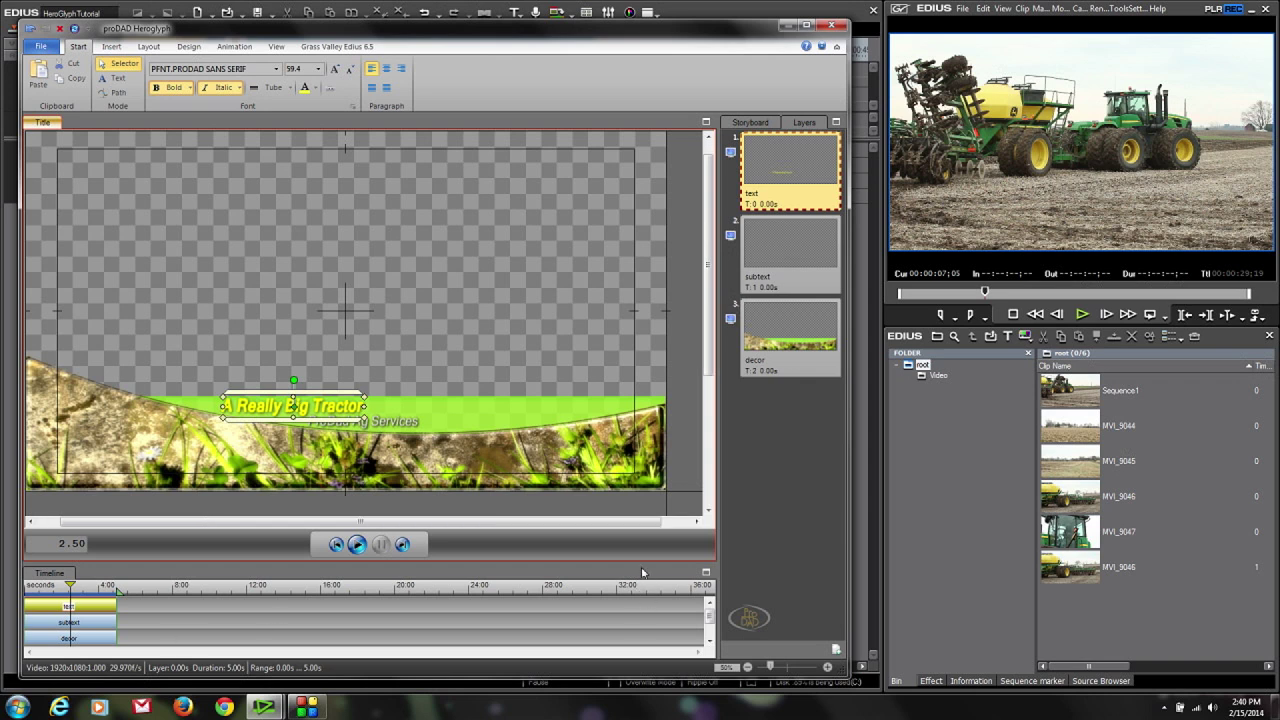
Make room for all timeline tracks and examine the title's decor and subtext layers.
{"action": "left_click_drag", "start_coordinate": [646, 565], "coordinate": [650, 494]}
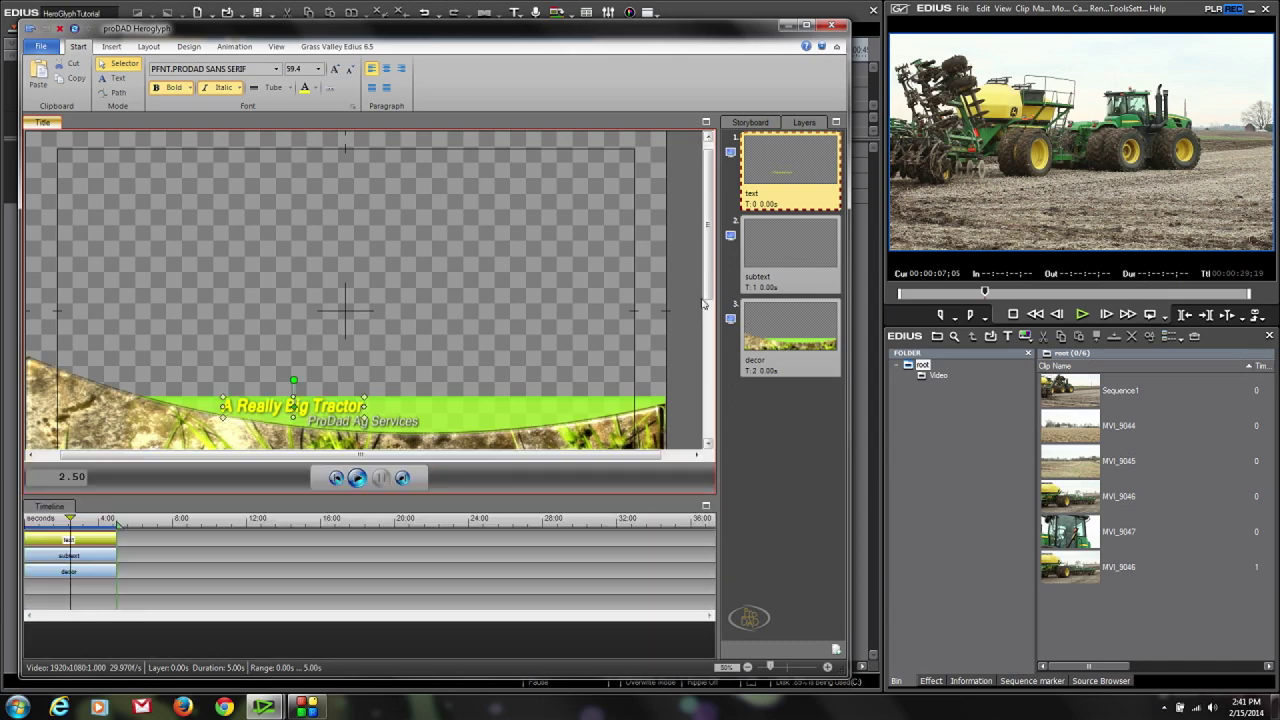
{"action": "left_click_drag", "start_coordinate": [711, 270], "coordinate": [722, 300]}
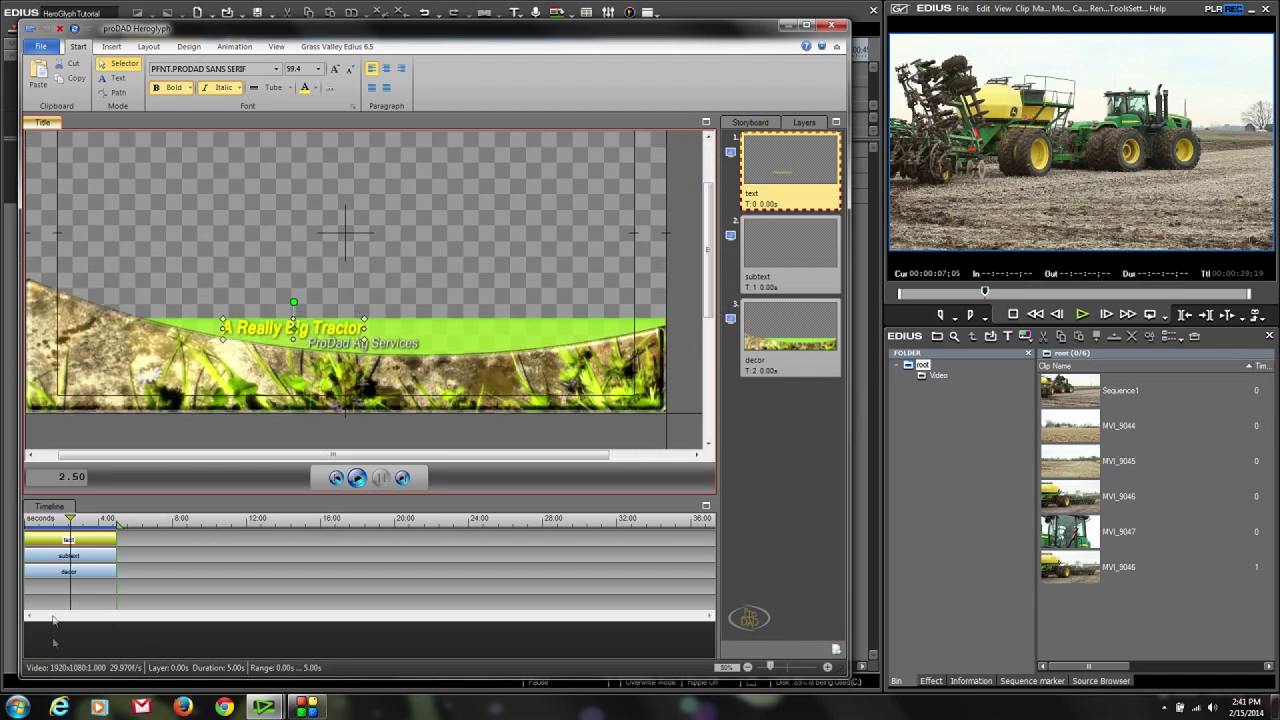
{"action": "left_click_drag", "start_coordinate": [68, 517], "coordinate": [42, 518]}
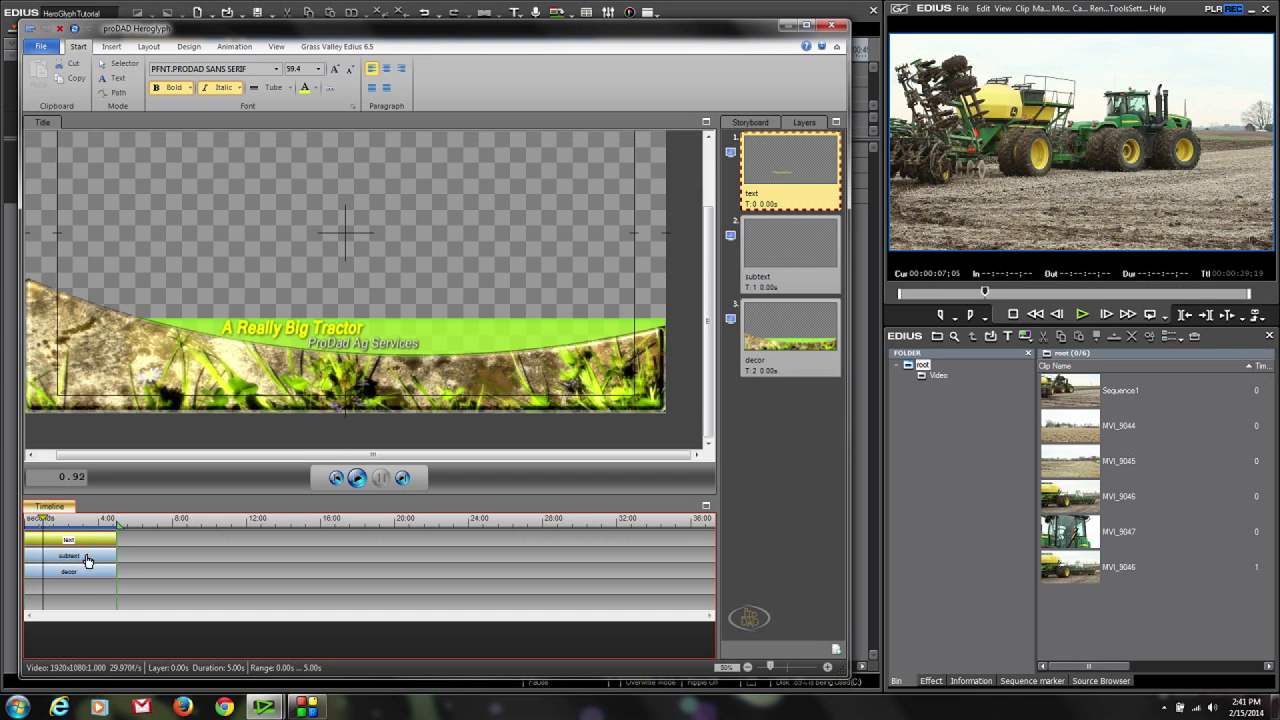
{"action": "left_click", "coordinate": [87, 561]}
{"action": "left_click", "coordinate": [85, 578]}
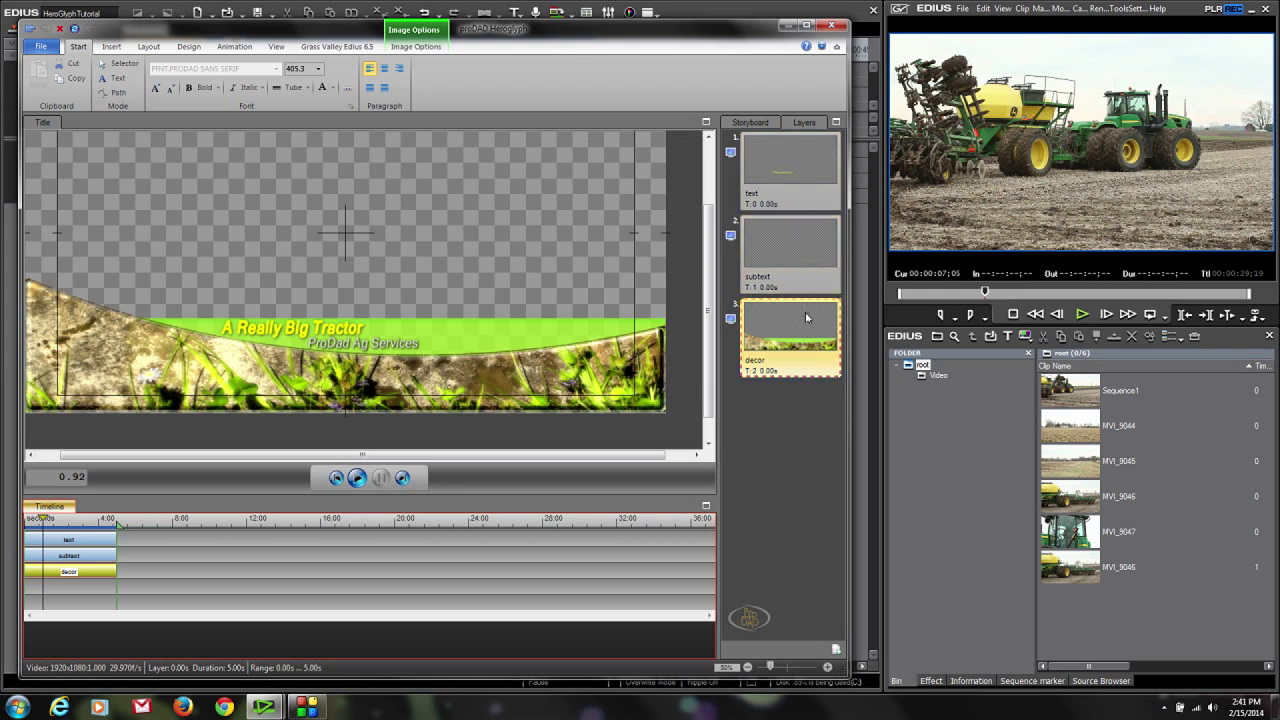
{"action": "left_click", "coordinate": [781, 346]}
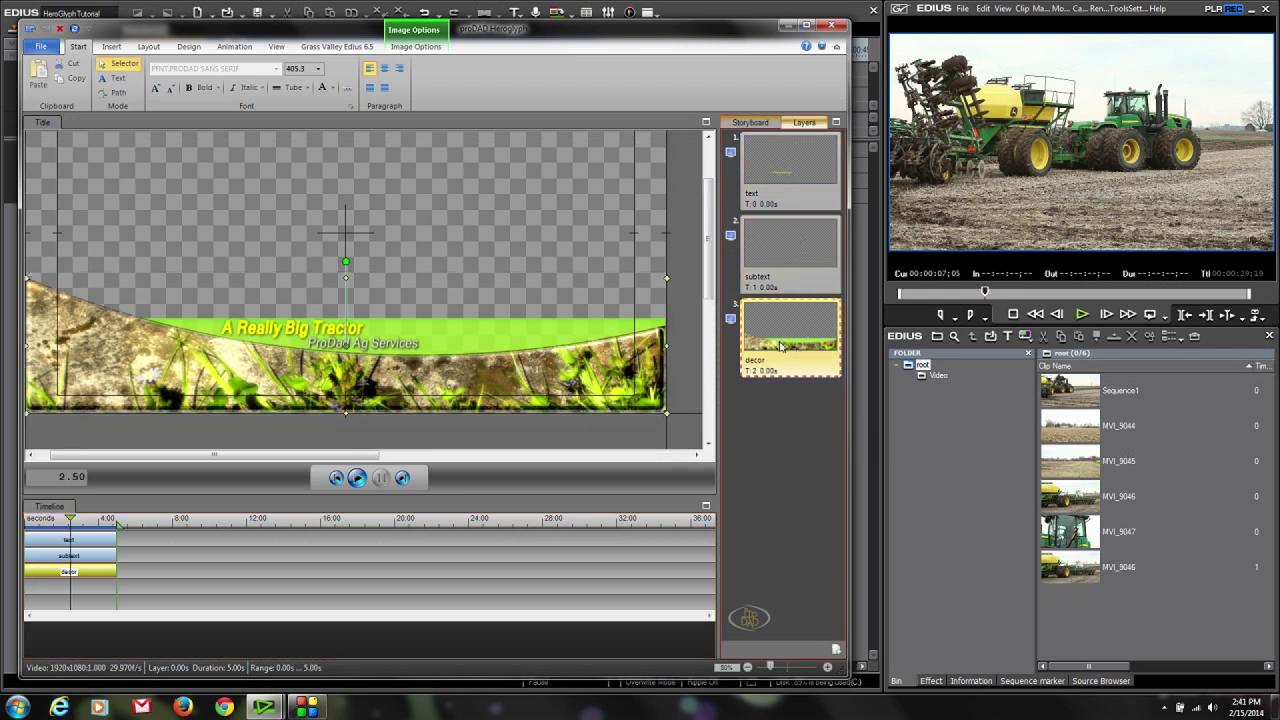
{"action": "left_click", "coordinate": [356, 344]}
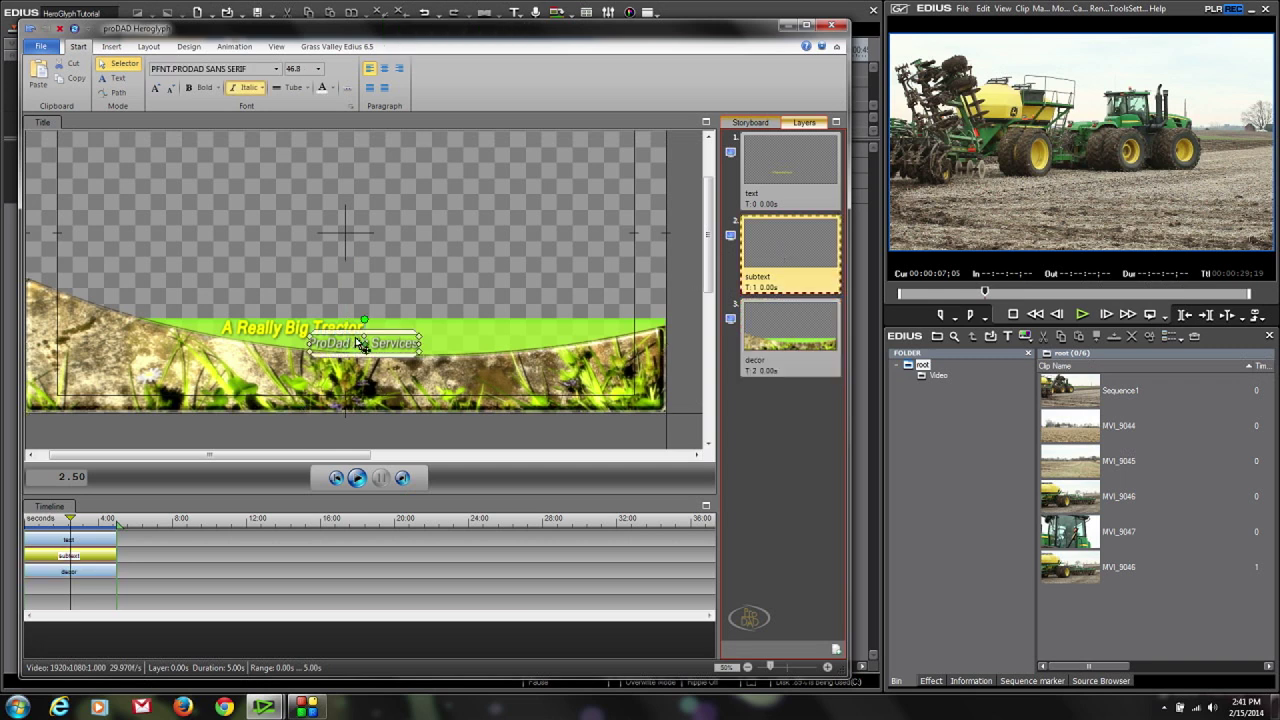
Move the "A Really Big Tractor" headline horizontally to the middle of the green band.
{"action": "left_click", "coordinate": [786, 164]}
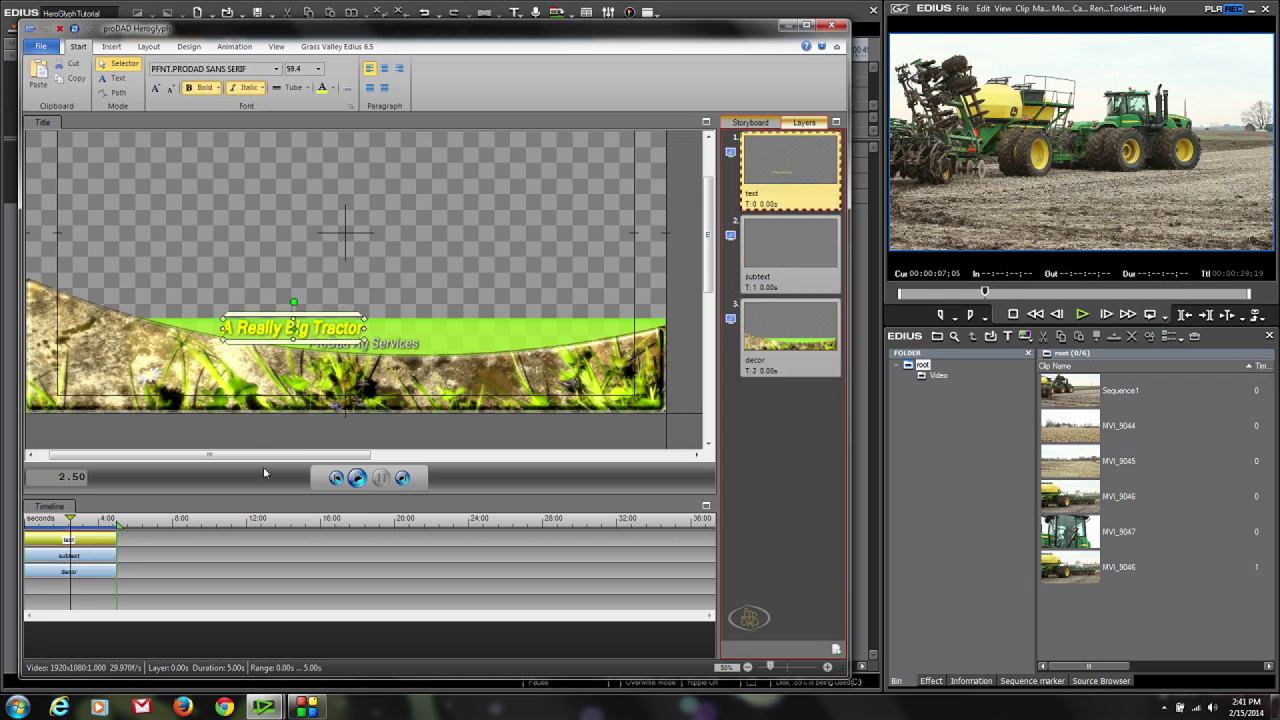
{"action": "left_click_drag", "start_coordinate": [256, 348], "coordinate": [325, 347]}
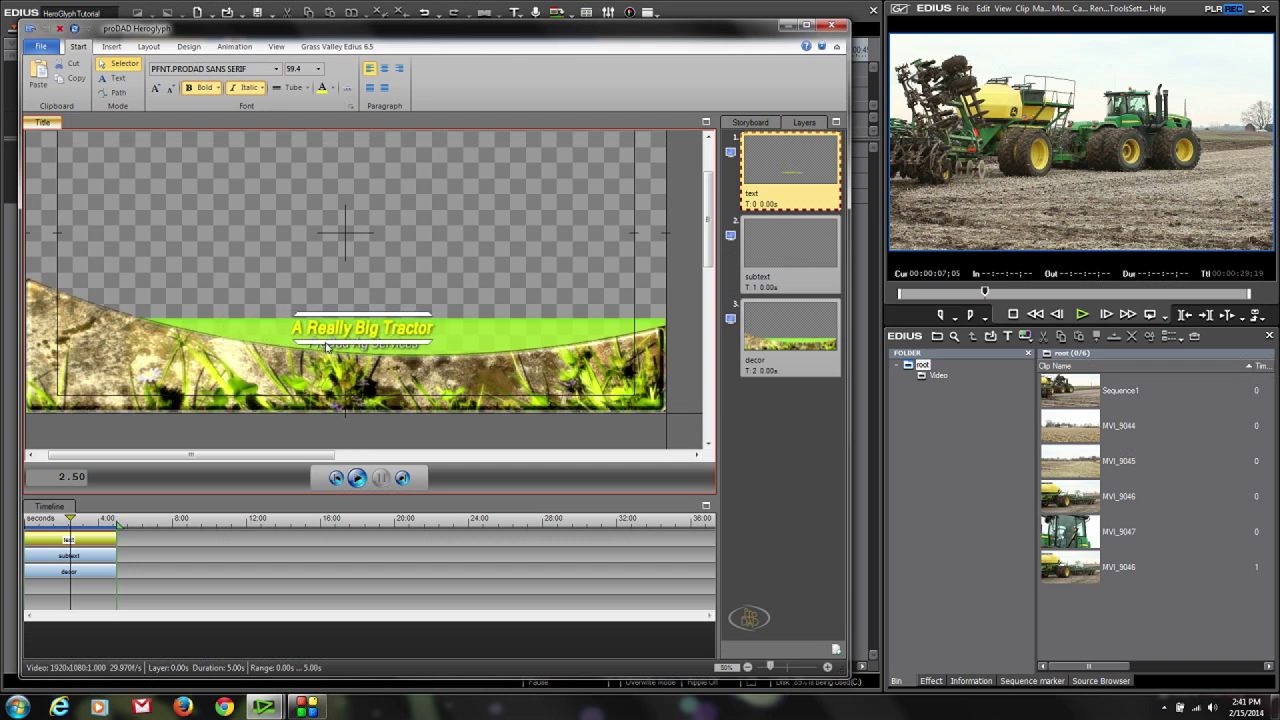
{"action": "left_click_drag", "start_coordinate": [326, 347], "coordinate": [373, 349]}
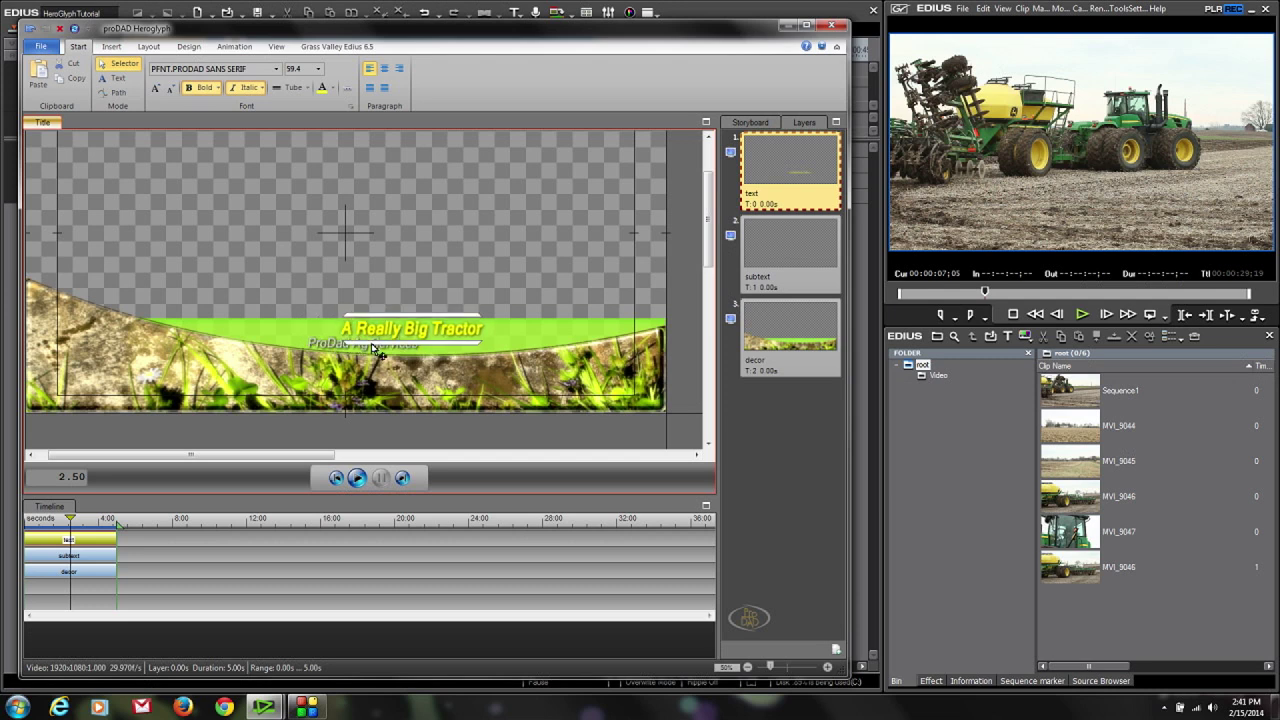
{"action": "left_click", "coordinate": [326, 350]}
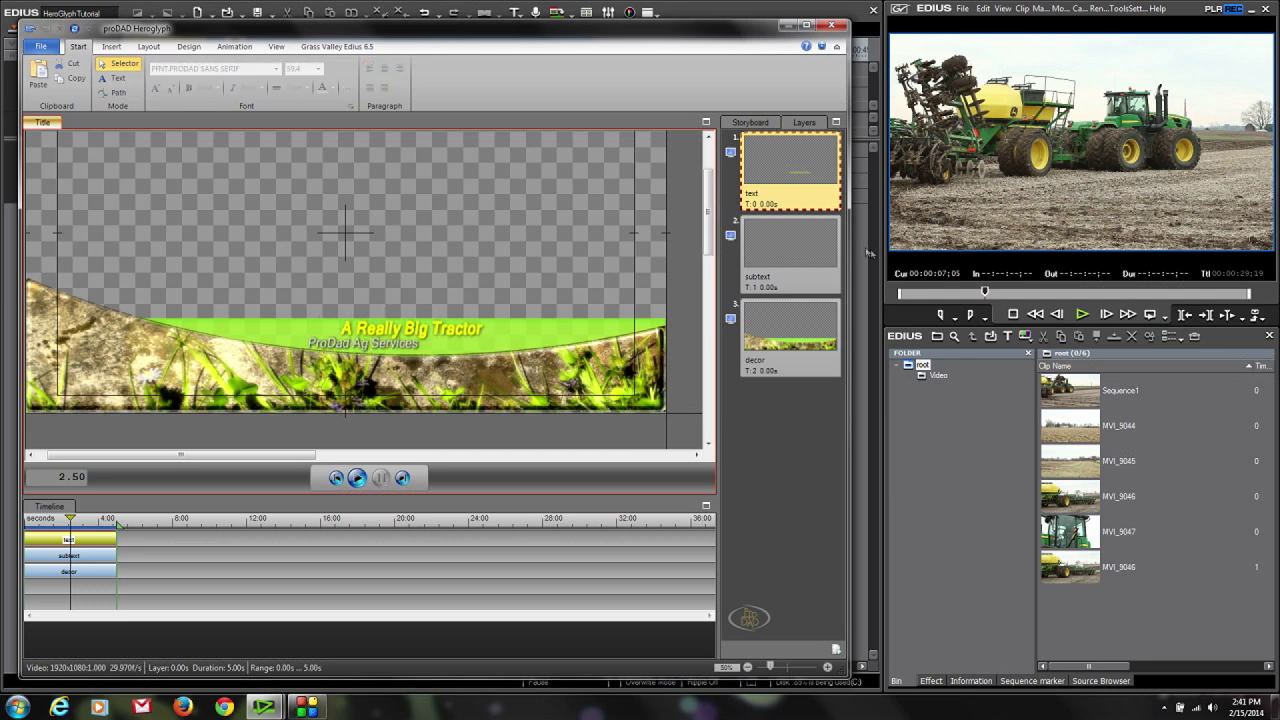
Move the "ProDad Ag Services" subtext to the right and slightly down so it sits centered beneath the headline.
{"action": "left_click", "coordinate": [780, 252]}
{"action": "left_click_drag", "start_coordinate": [385, 360], "coordinate": [427, 360]}
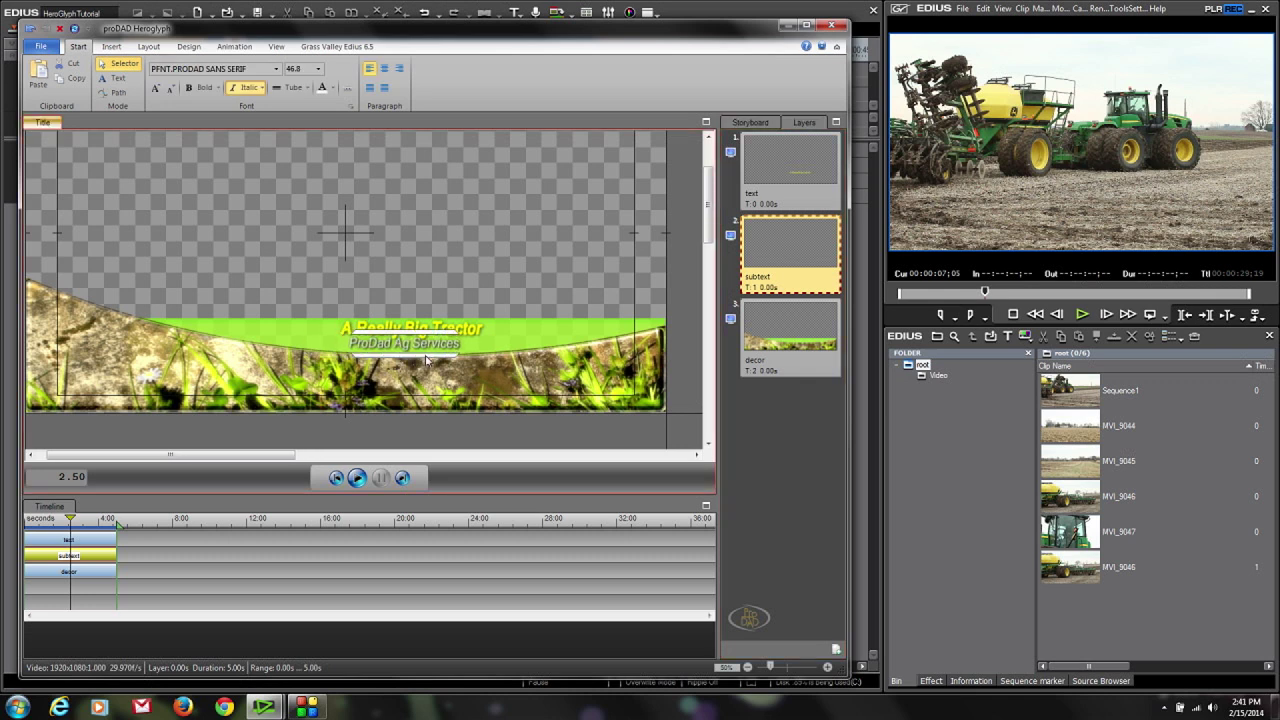
{"action": "key", "text": "Down"}
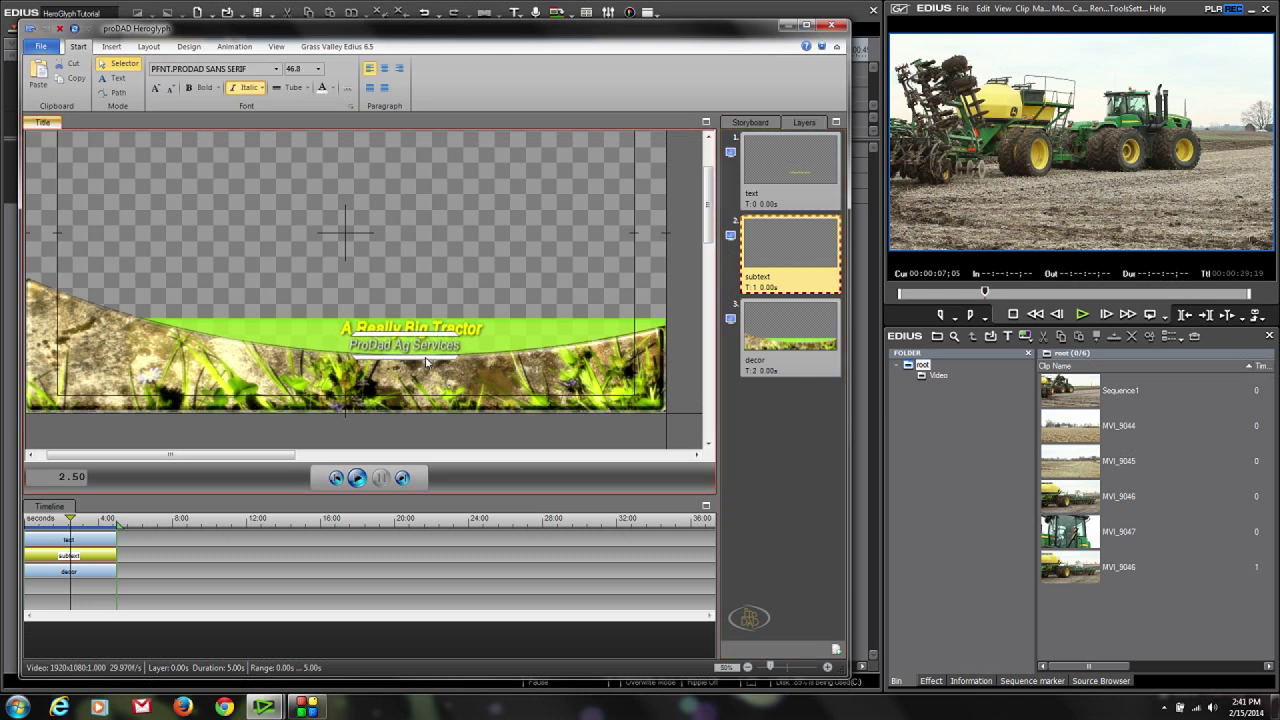
{"action": "left_click_drag", "start_coordinate": [426, 361], "coordinate": [428, 364]}
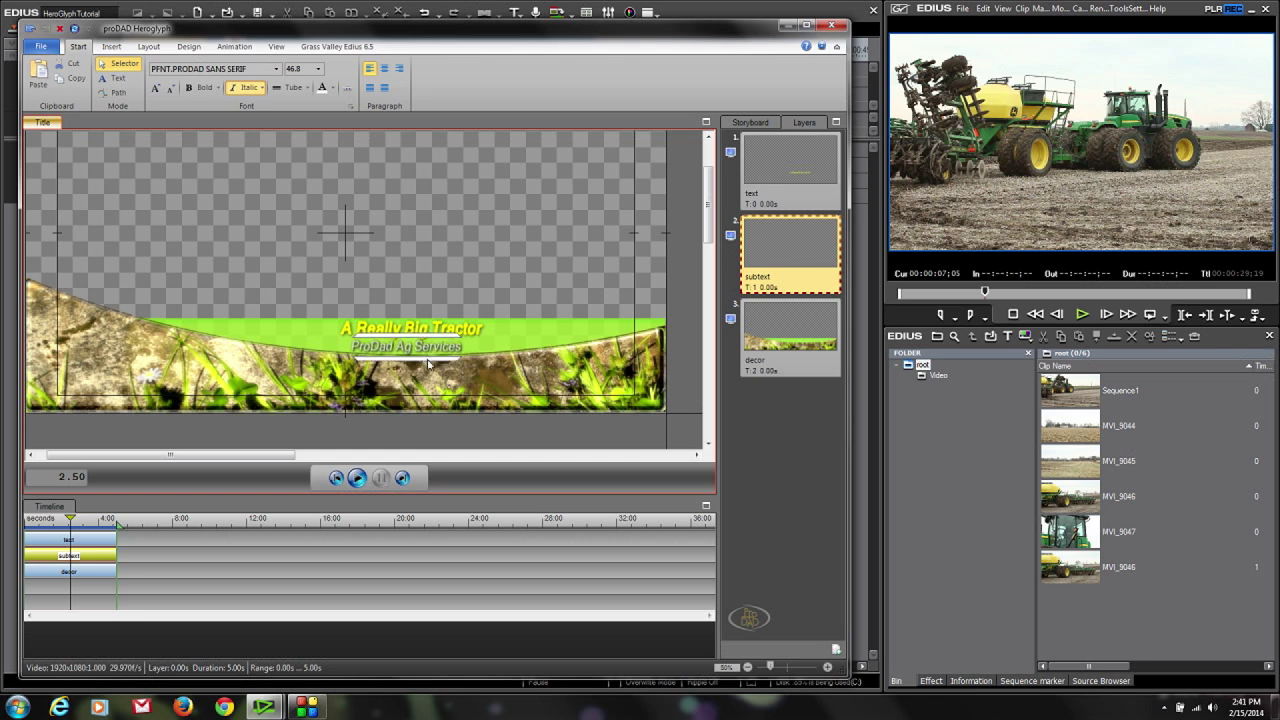
{"action": "key", "text": "Right"}
{"action": "left_click", "coordinate": [300, 269]}
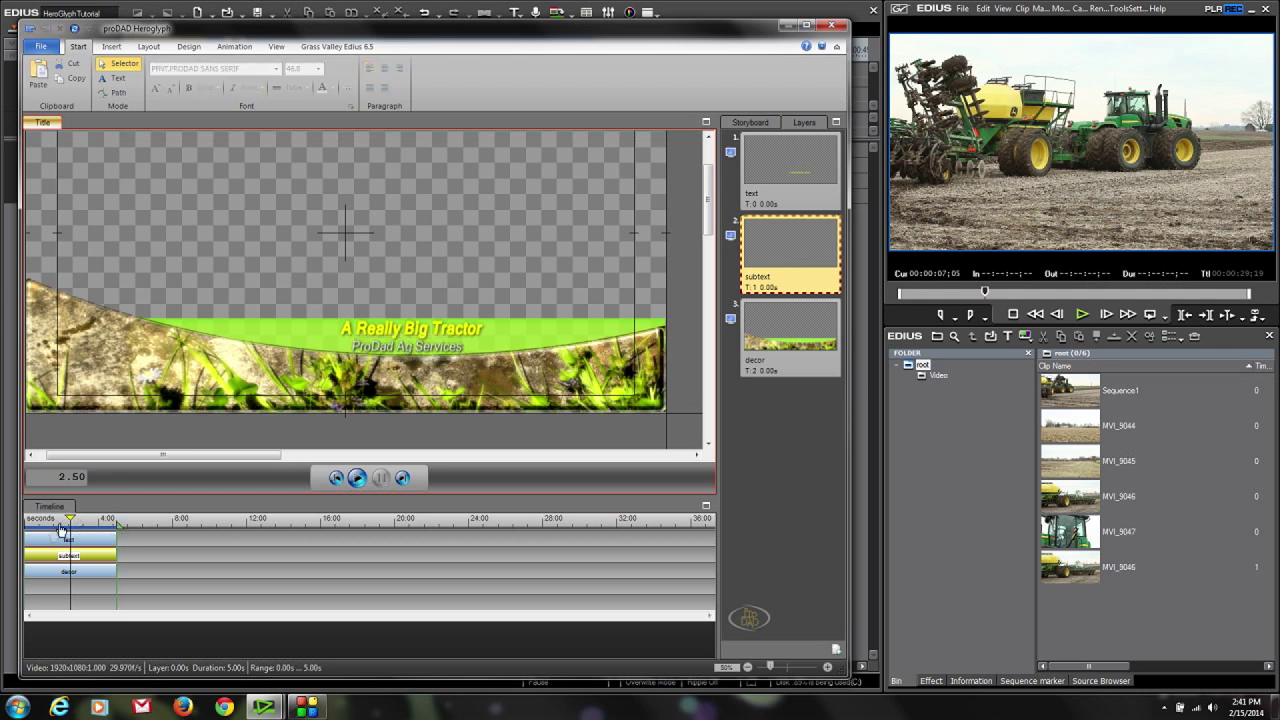
Play the lower-third title from near its start to preview it and pause close to its end.
{"action": "left_click_drag", "start_coordinate": [69, 519], "coordinate": [26, 519]}
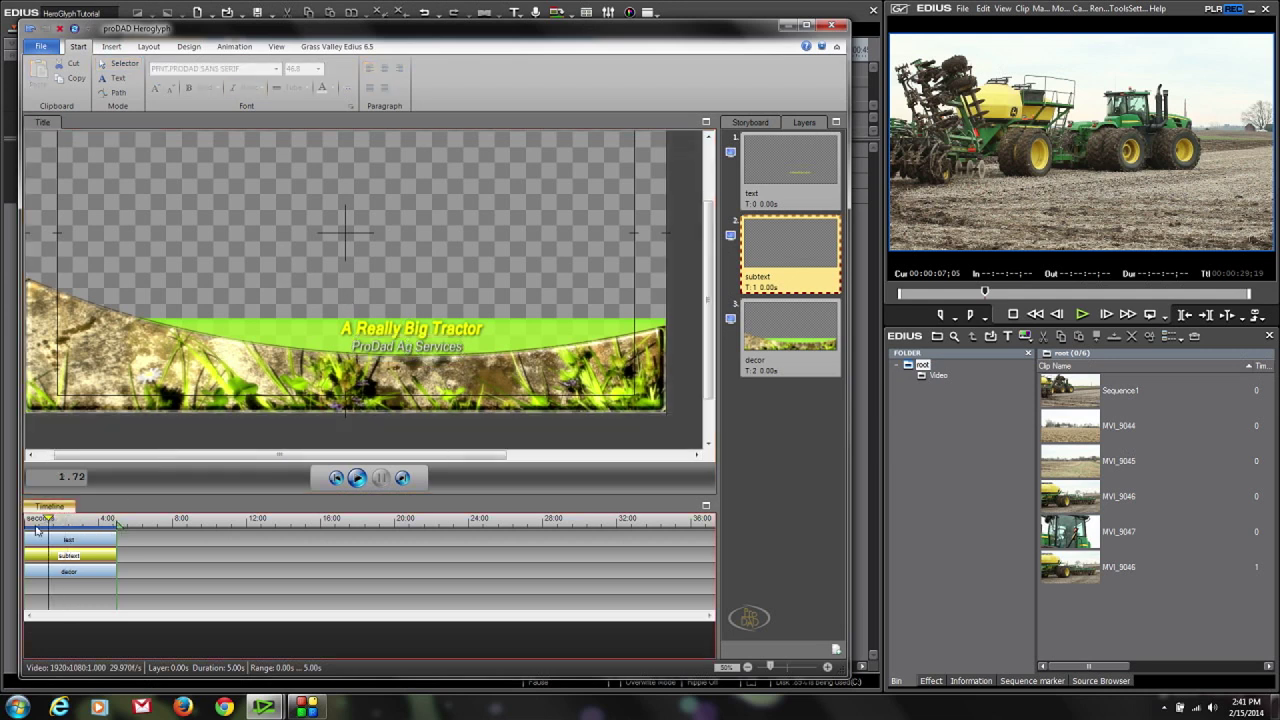
{"action": "left_click", "coordinate": [357, 478]}
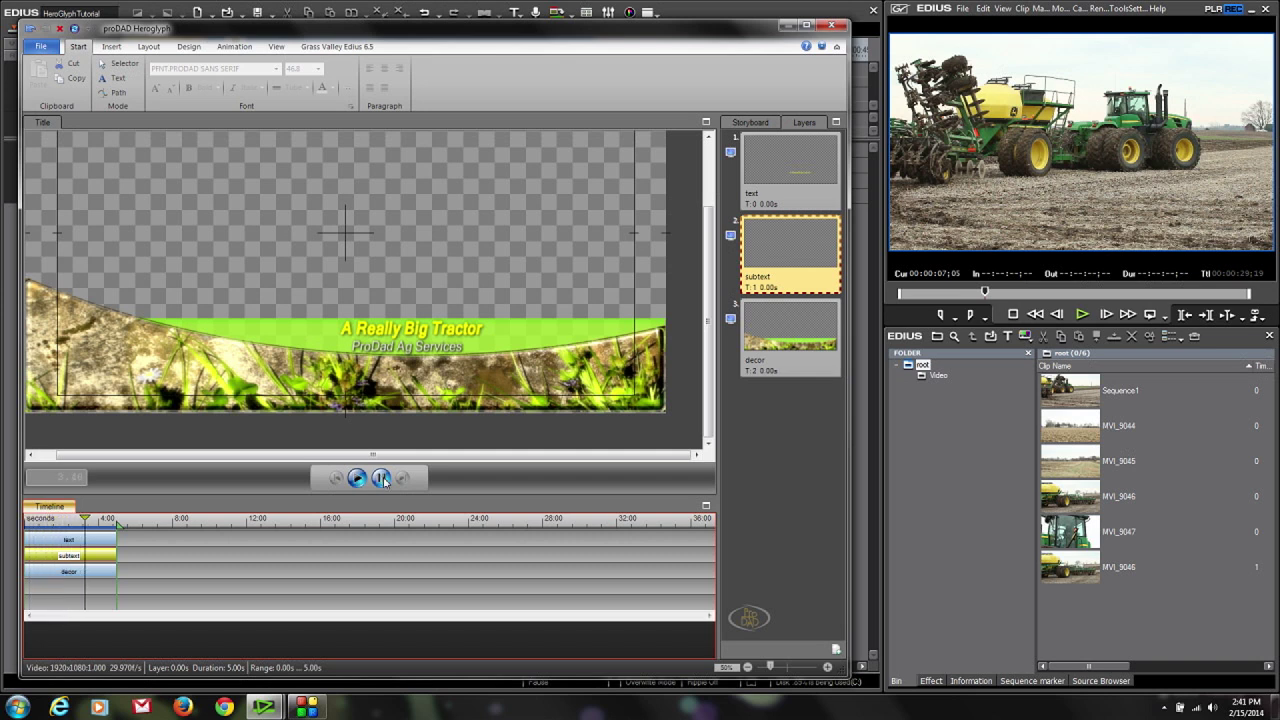
{"action": "left_click", "coordinate": [381, 479]}
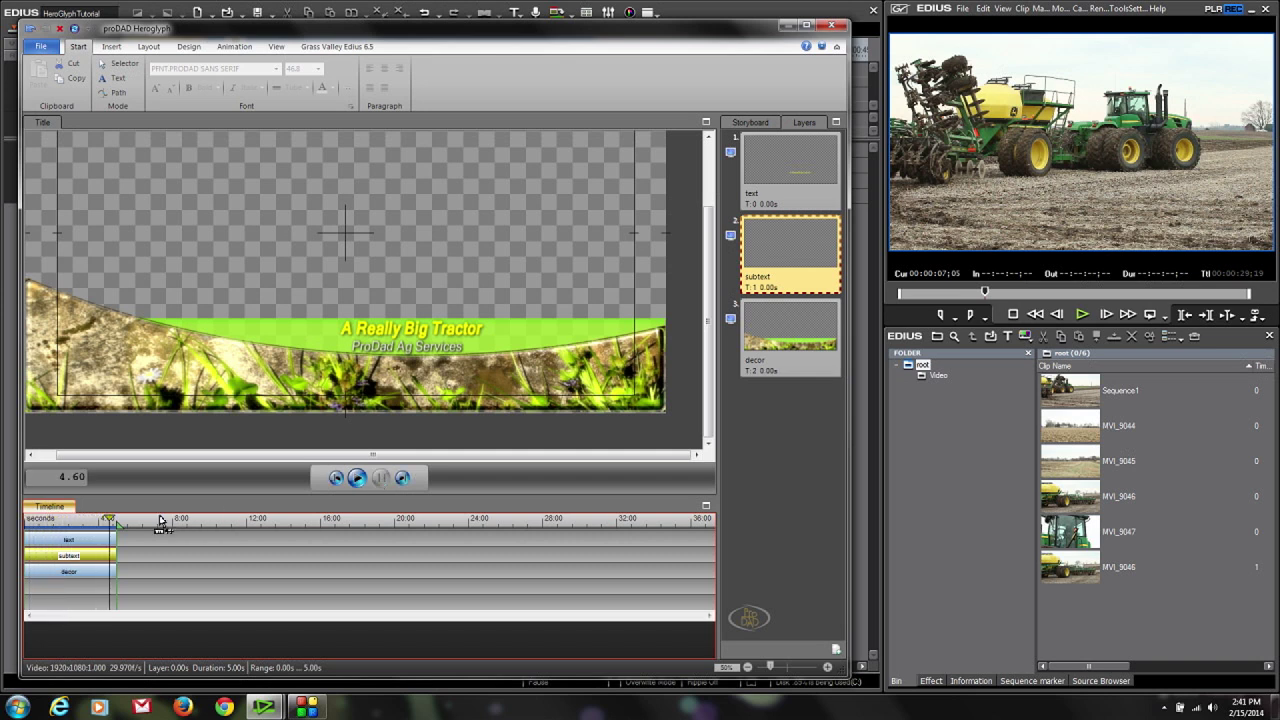
Give the "A Really Big Tractor" text layer a fade-in effect with an in-effect time of 1.00 second.
{"action": "left_click_drag", "start_coordinate": [108, 519], "coordinate": [27, 519]}
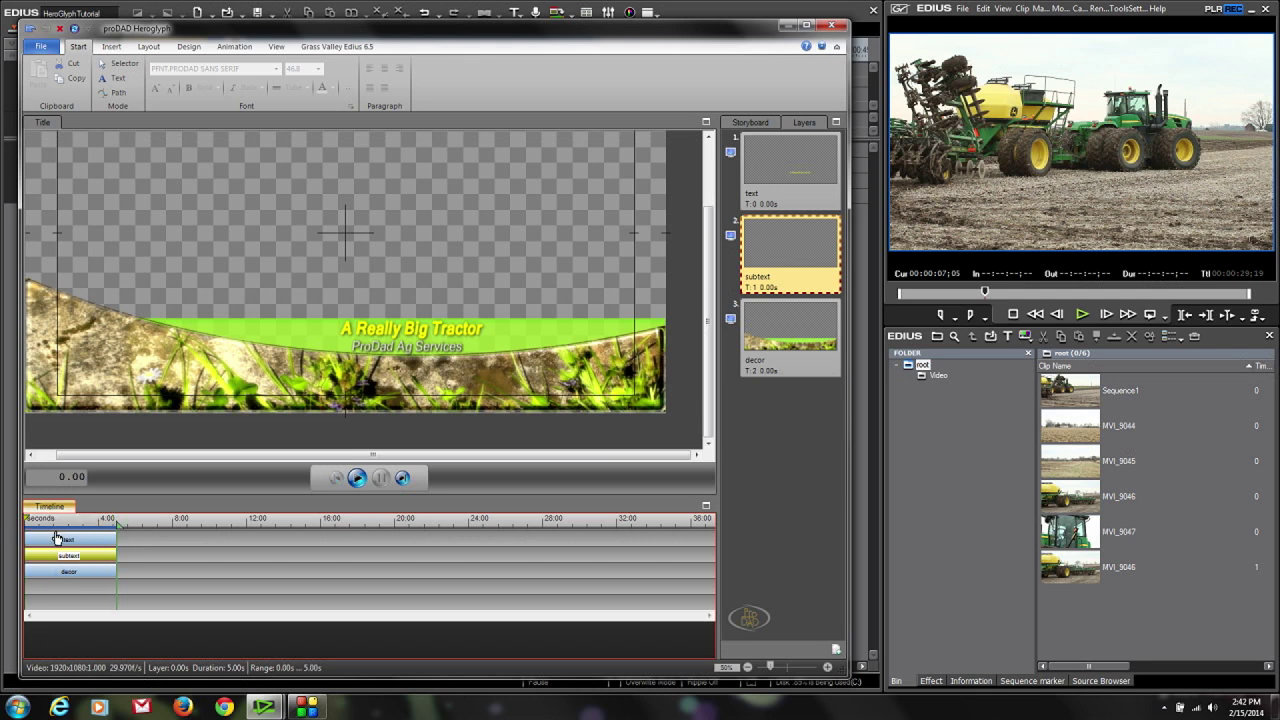
{"action": "left_click", "coordinate": [44, 546]}
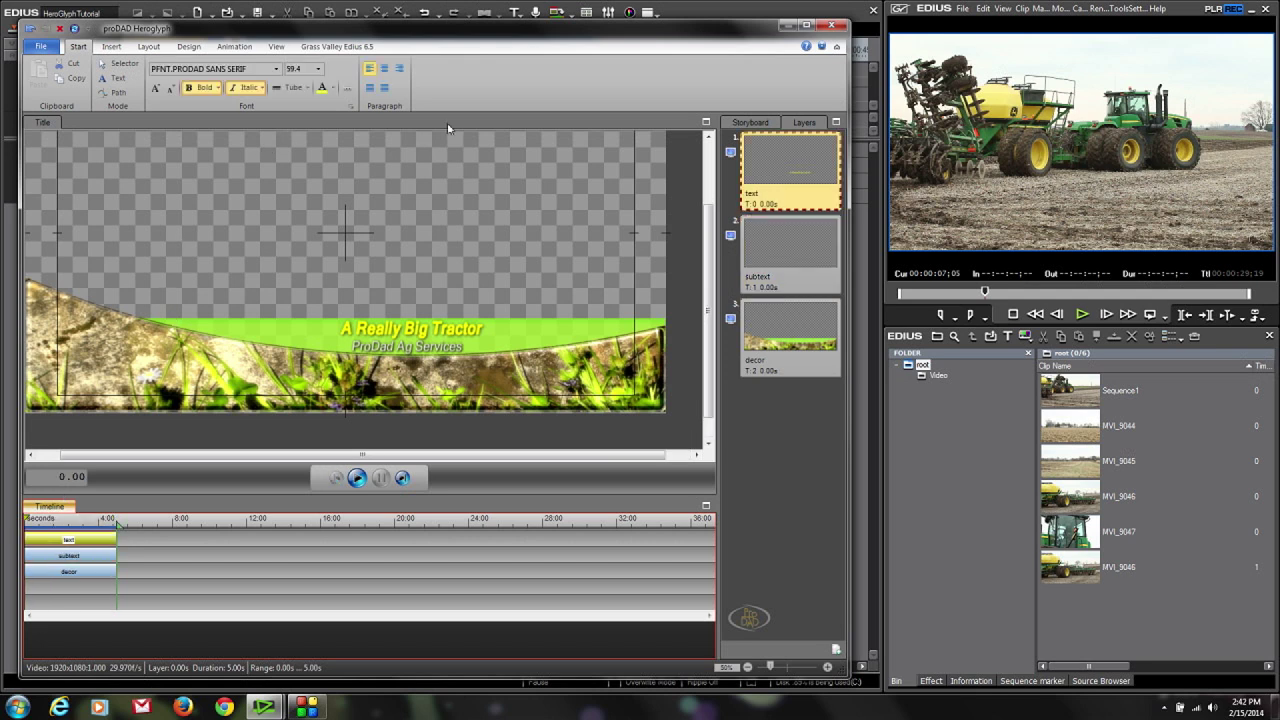
{"action": "left_click", "coordinate": [234, 47]}
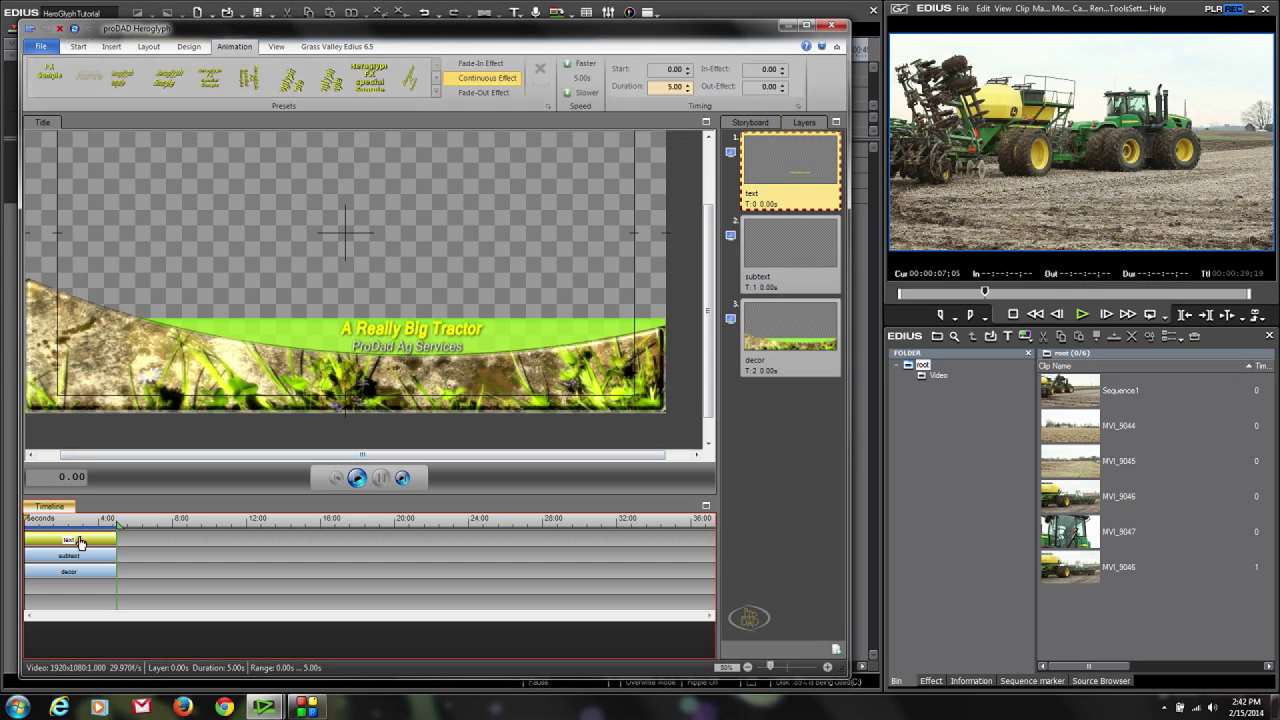
{"action": "left_click", "coordinate": [481, 63]}
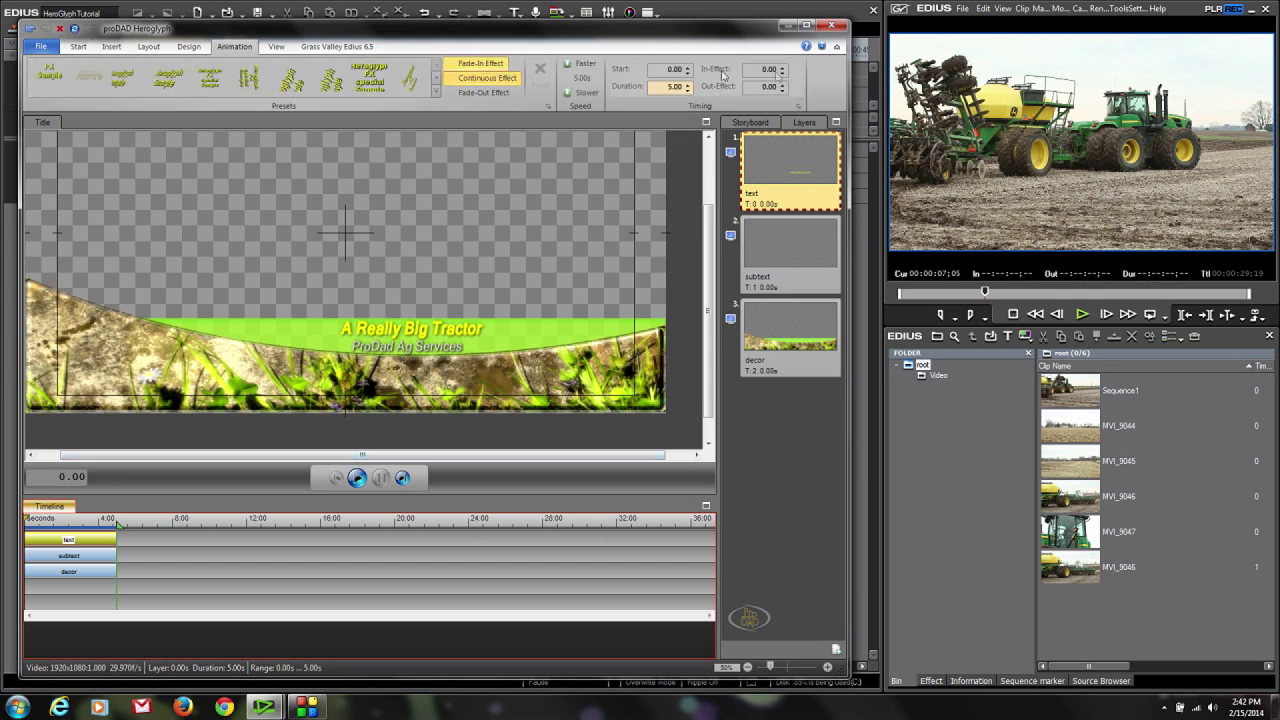
{"action": "left_click", "coordinate": [783, 67]}
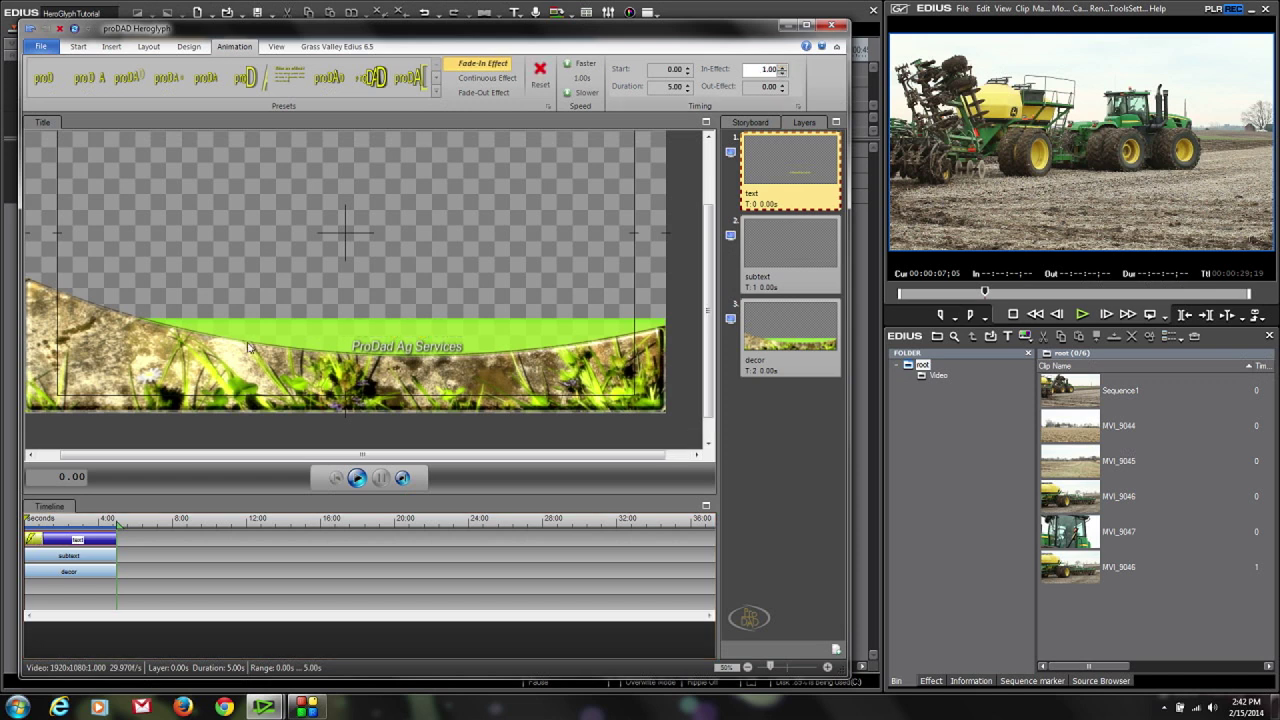
Set the in-effect time of both the subtext and decor layers to 1.00 second.
{"action": "left_click", "coordinate": [53, 560]}
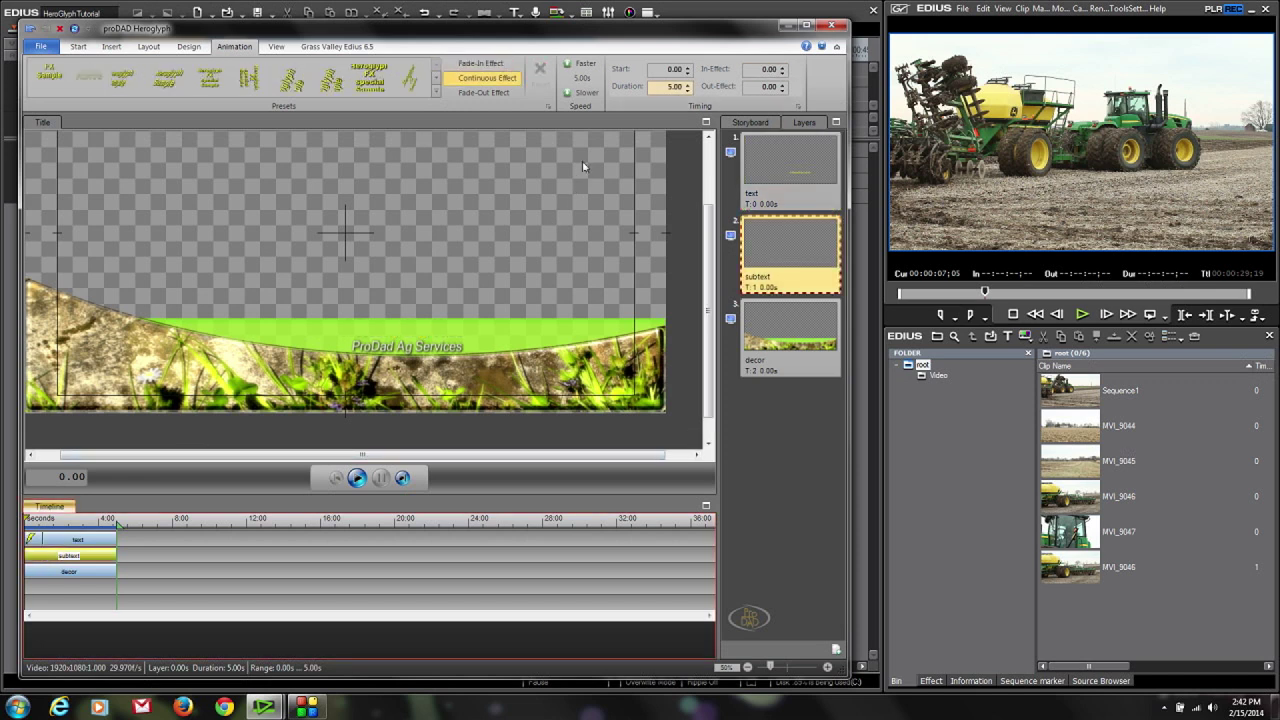
{"action": "left_click", "coordinate": [785, 69]}
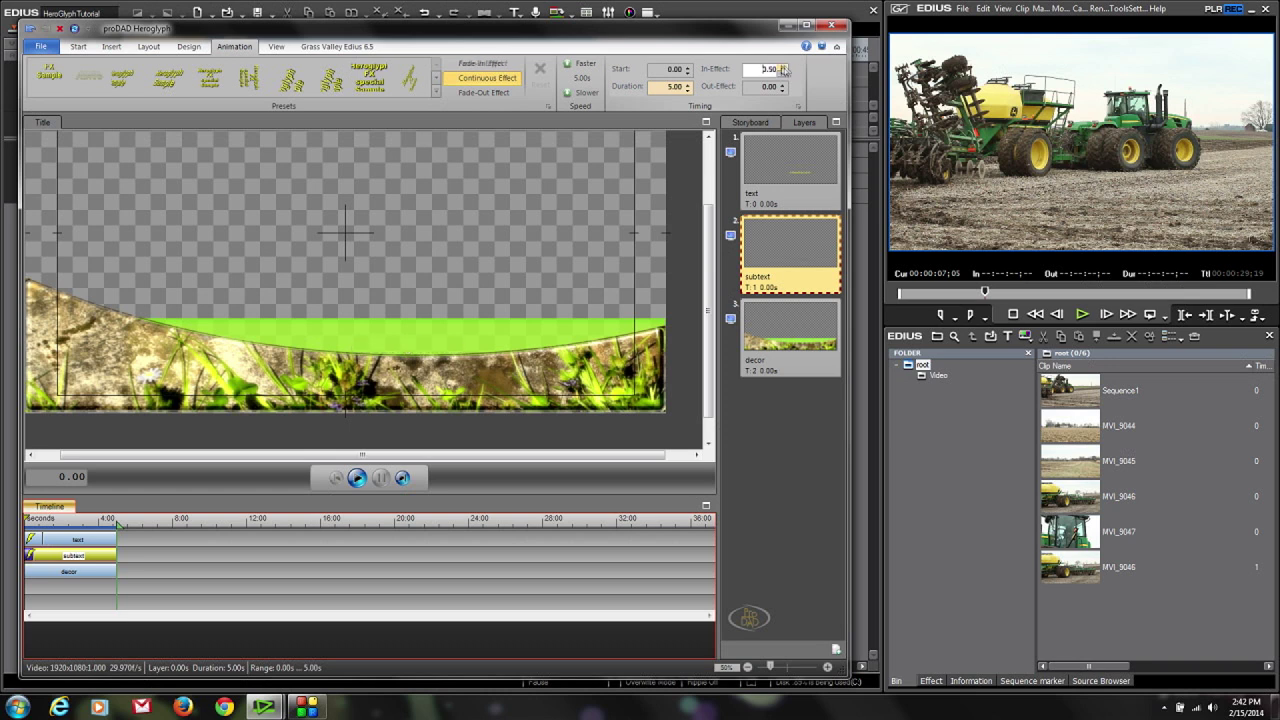
{"action": "left_click", "coordinate": [81, 572]}
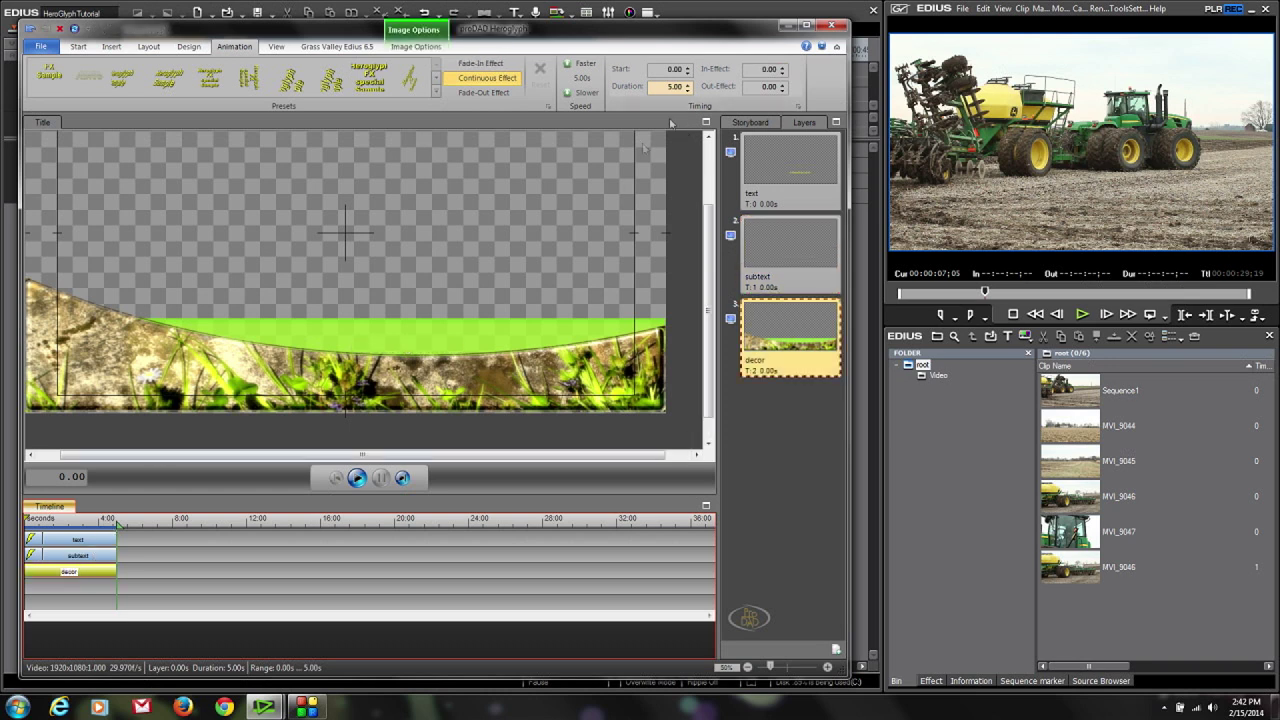
{"action": "left_click", "coordinate": [785, 69]}
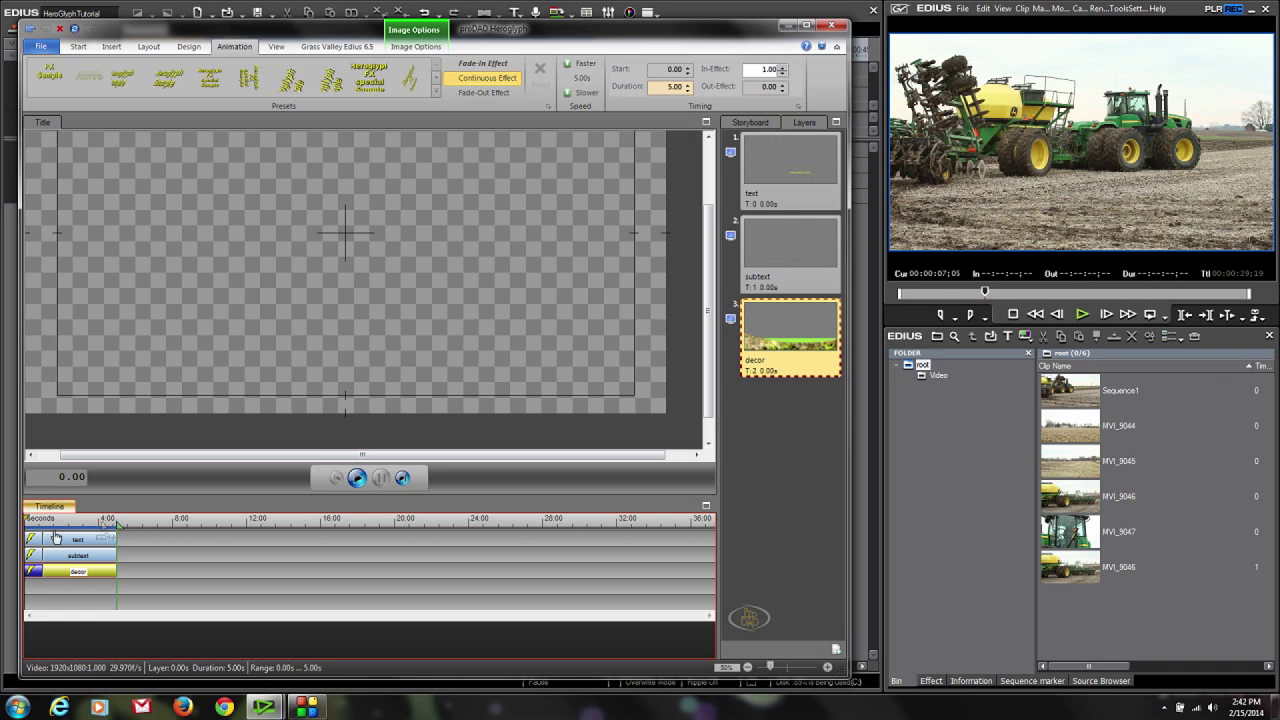
Play the title to preview the layer fade-ins, then return the playhead to the start.
{"action": "left_click", "coordinate": [357, 478]}
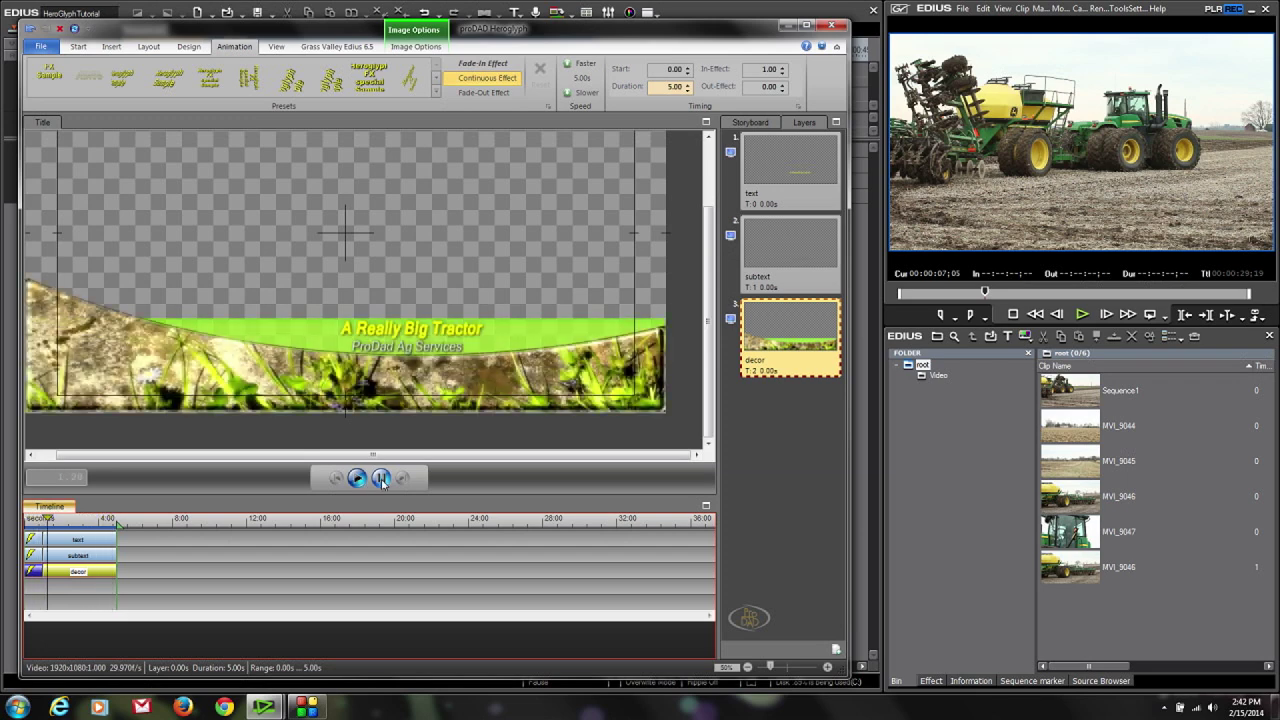
{"action": "left_click", "coordinate": [381, 478]}
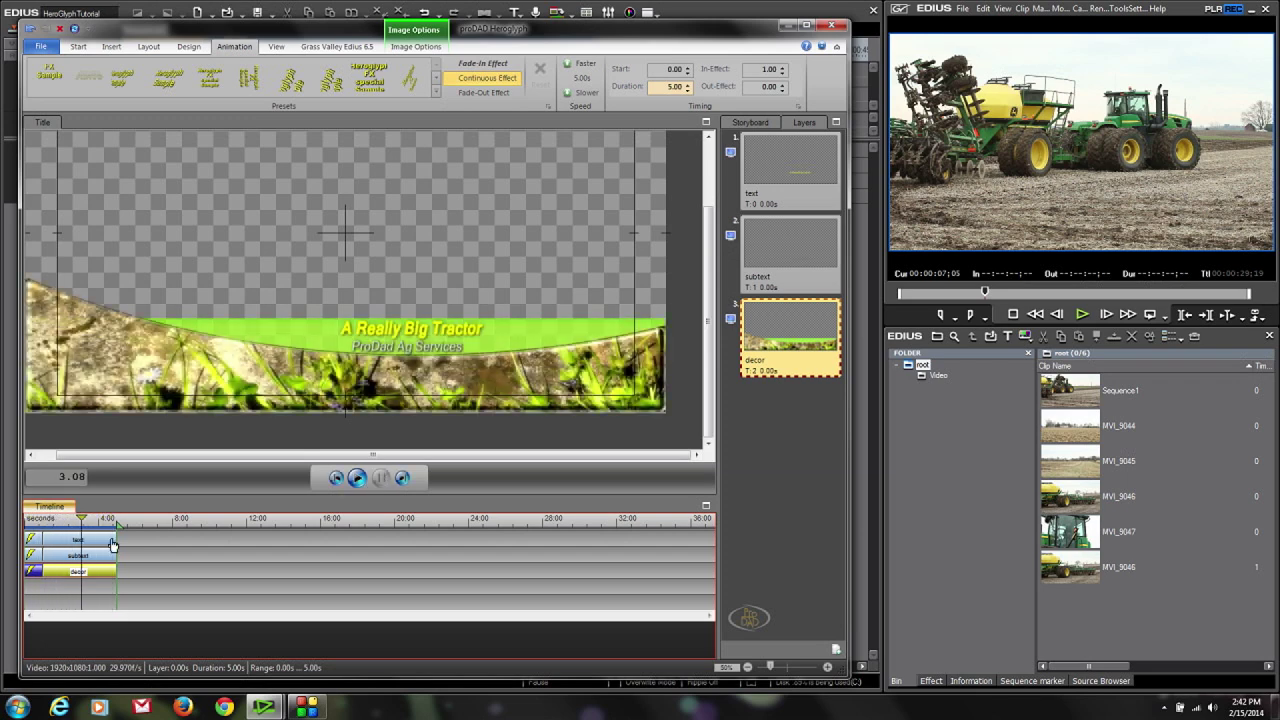
{"action": "left_click_drag", "start_coordinate": [81, 519], "coordinate": [26, 519]}
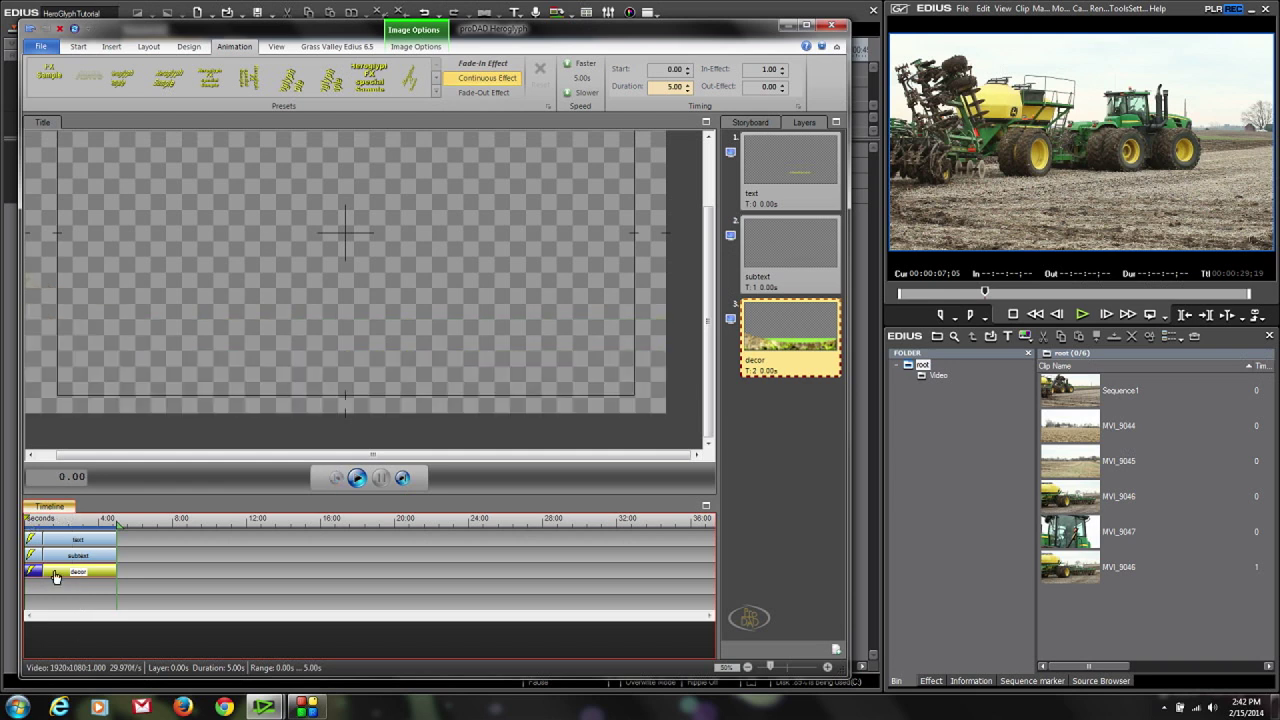
Apply the fourth fade-in preset, a "Sample" style from the Word category, to the headline text layer.
{"action": "left_click", "coordinate": [40, 541]}
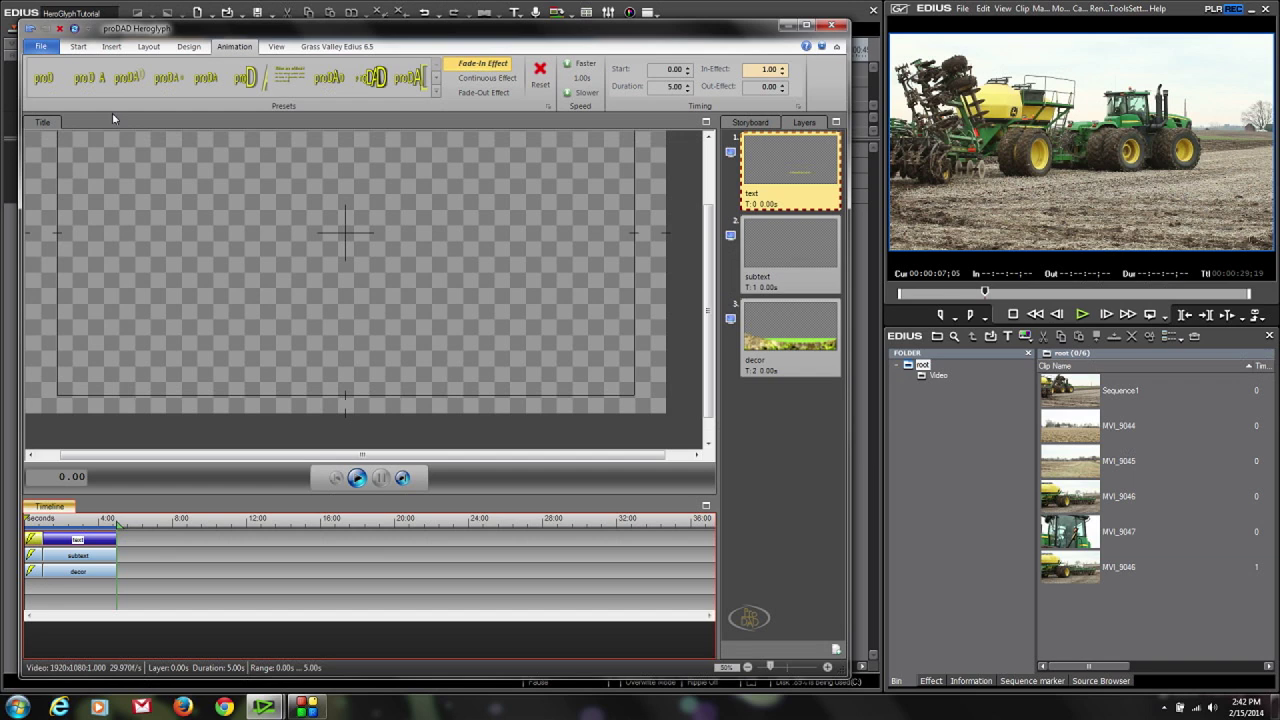
{"action": "left_click", "coordinate": [436, 93]}
{"action": "left_click", "coordinate": [232, 76]}
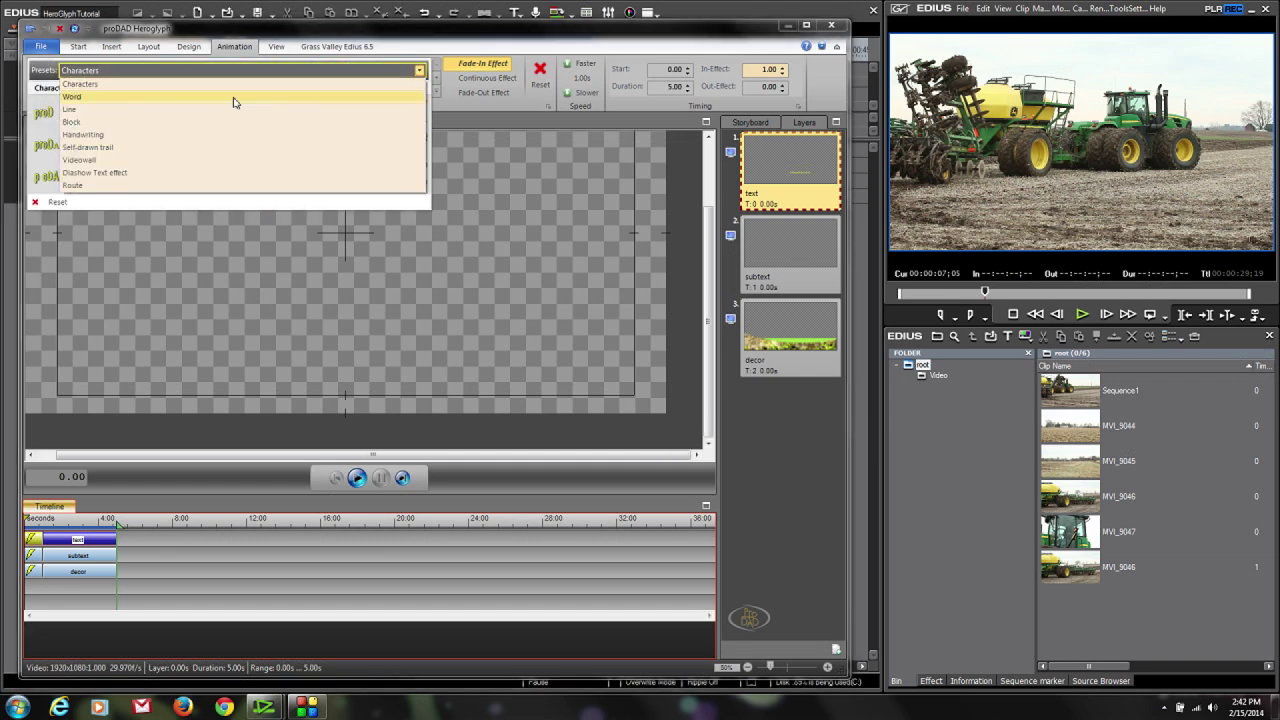
{"action": "left_click", "coordinate": [235, 101]}
{"action": "left_click", "coordinate": [205, 117]}
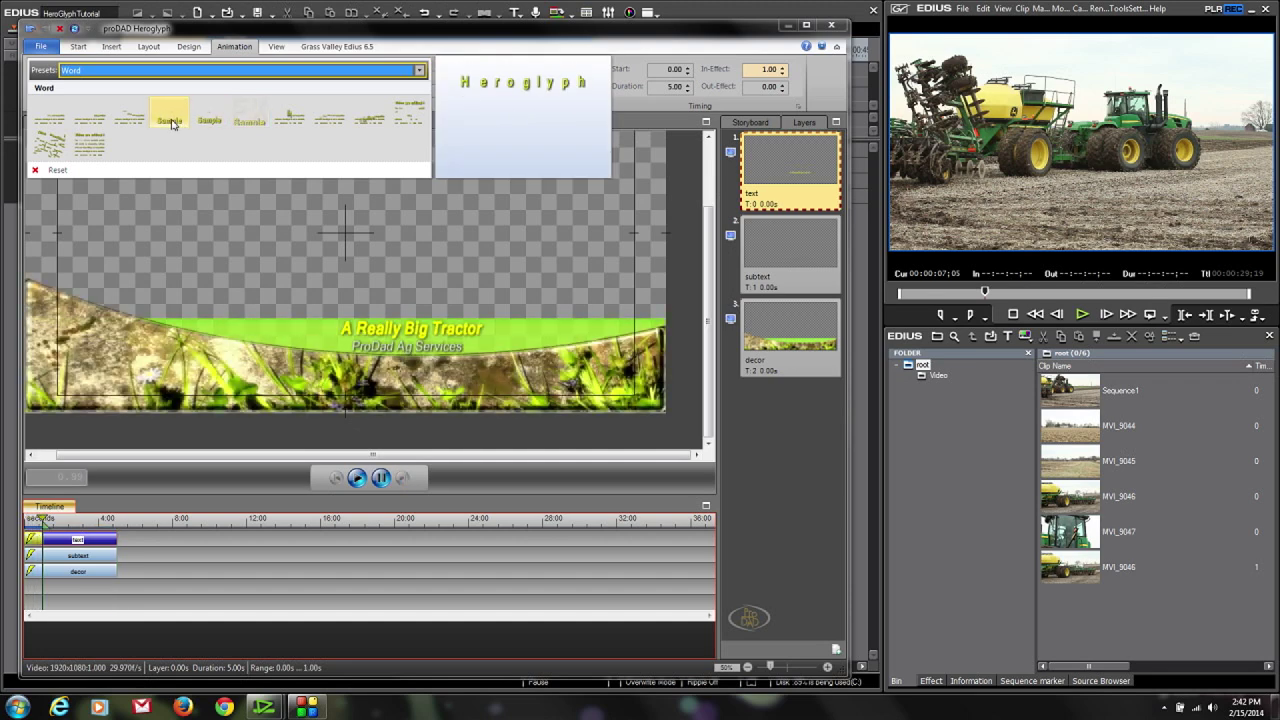
{"action": "left_click", "coordinate": [170, 121]}
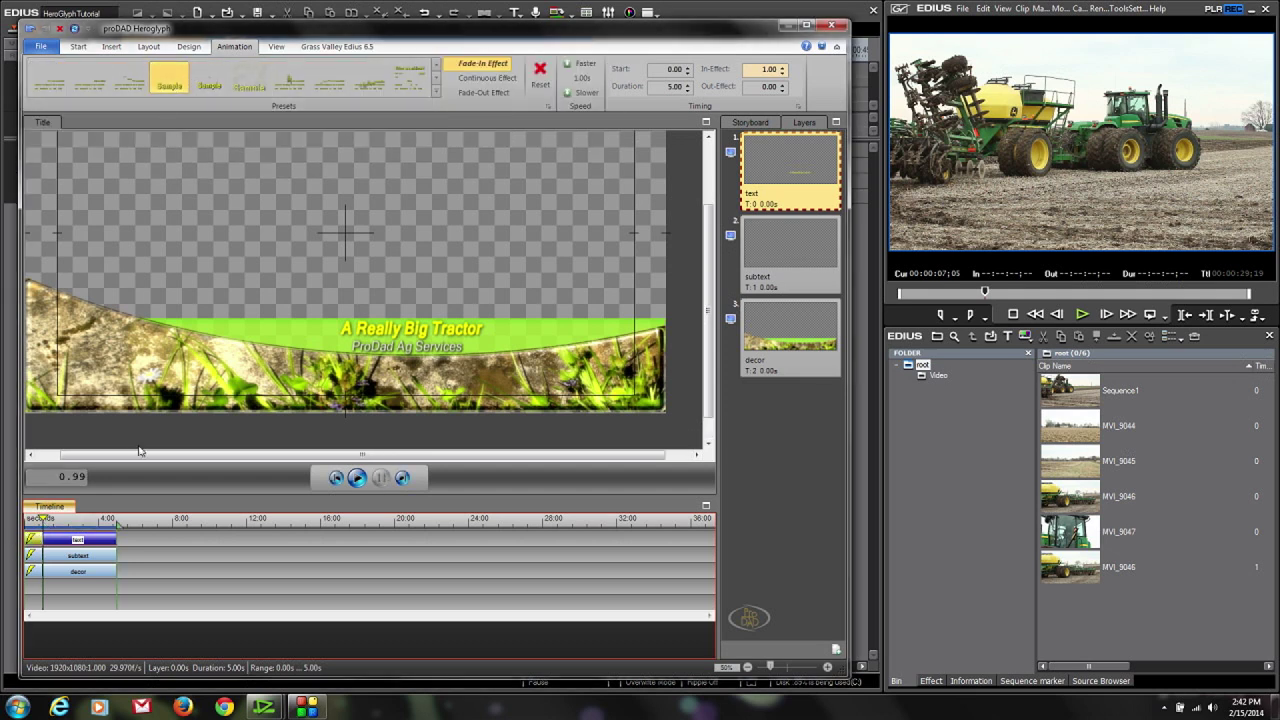
Apply the same Word fade-in preset to the subtext layer and play the title to preview it.
{"action": "left_click", "coordinate": [32, 558]}
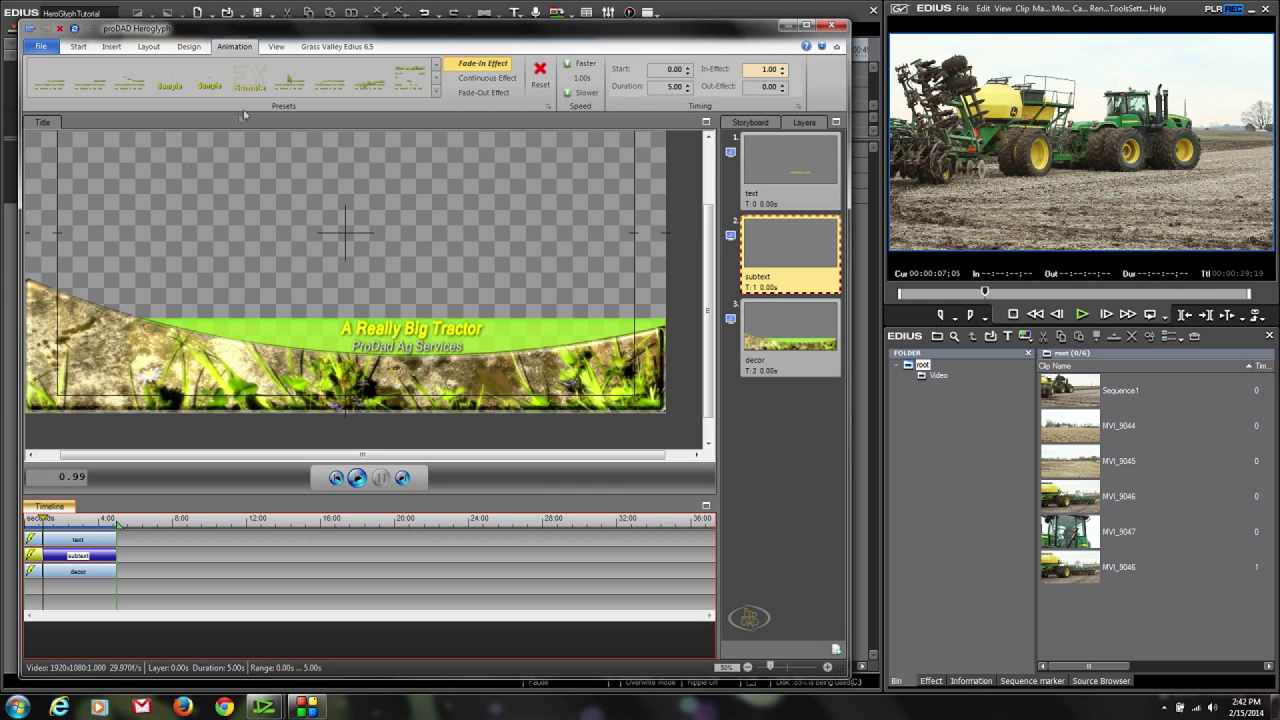
{"action": "left_click", "coordinate": [169, 80]}
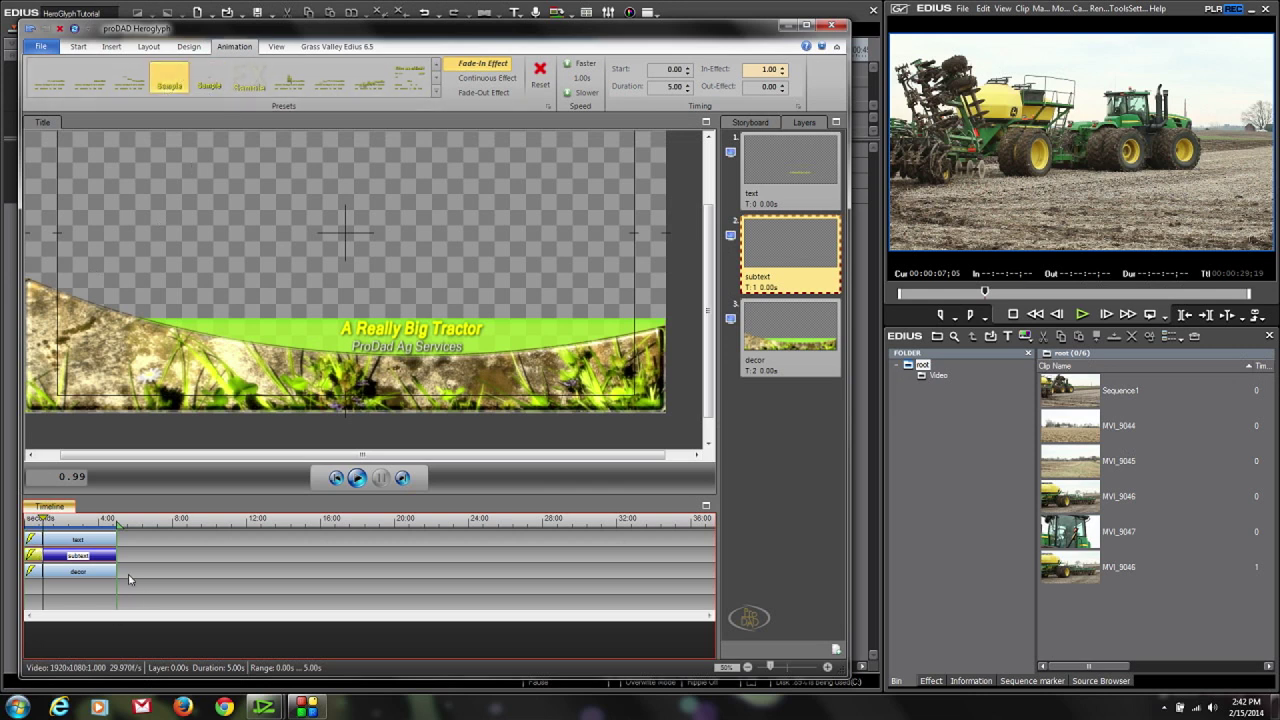
{"action": "left_click_drag", "start_coordinate": [40, 519], "coordinate": [36, 519]}
{"action": "left_click", "coordinate": [357, 477]}
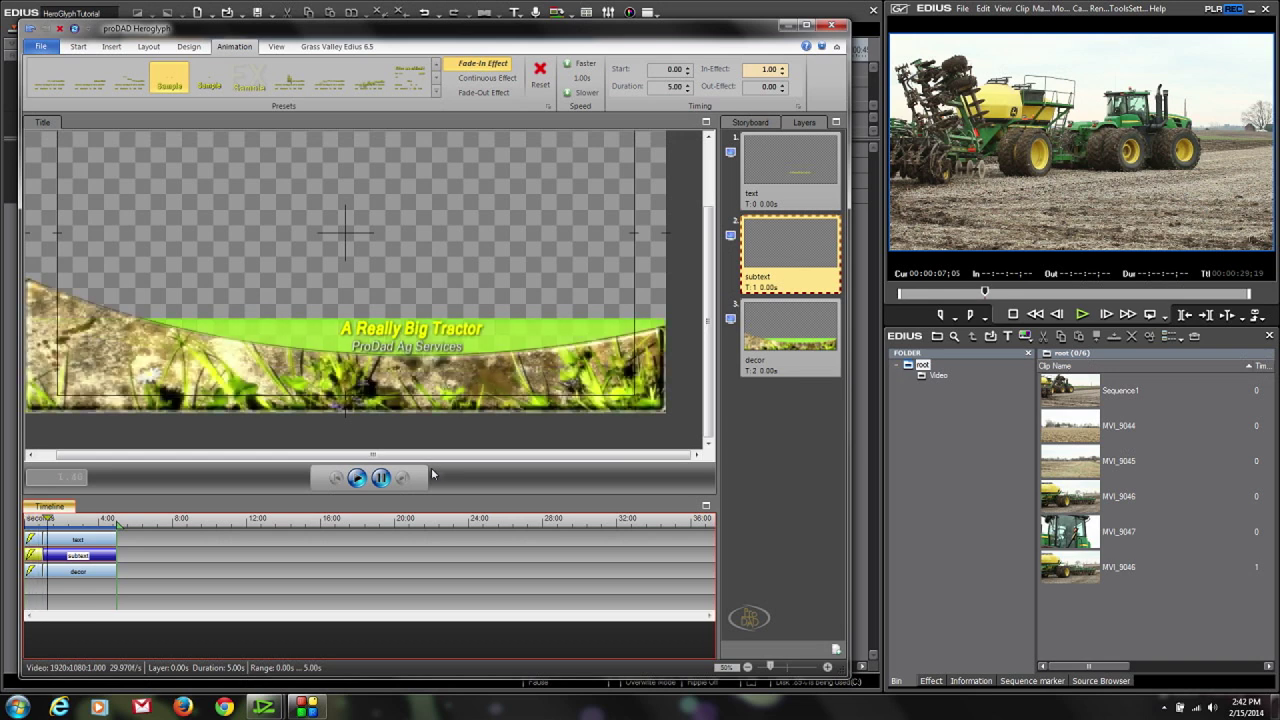
{"action": "left_click", "coordinate": [381, 478]}
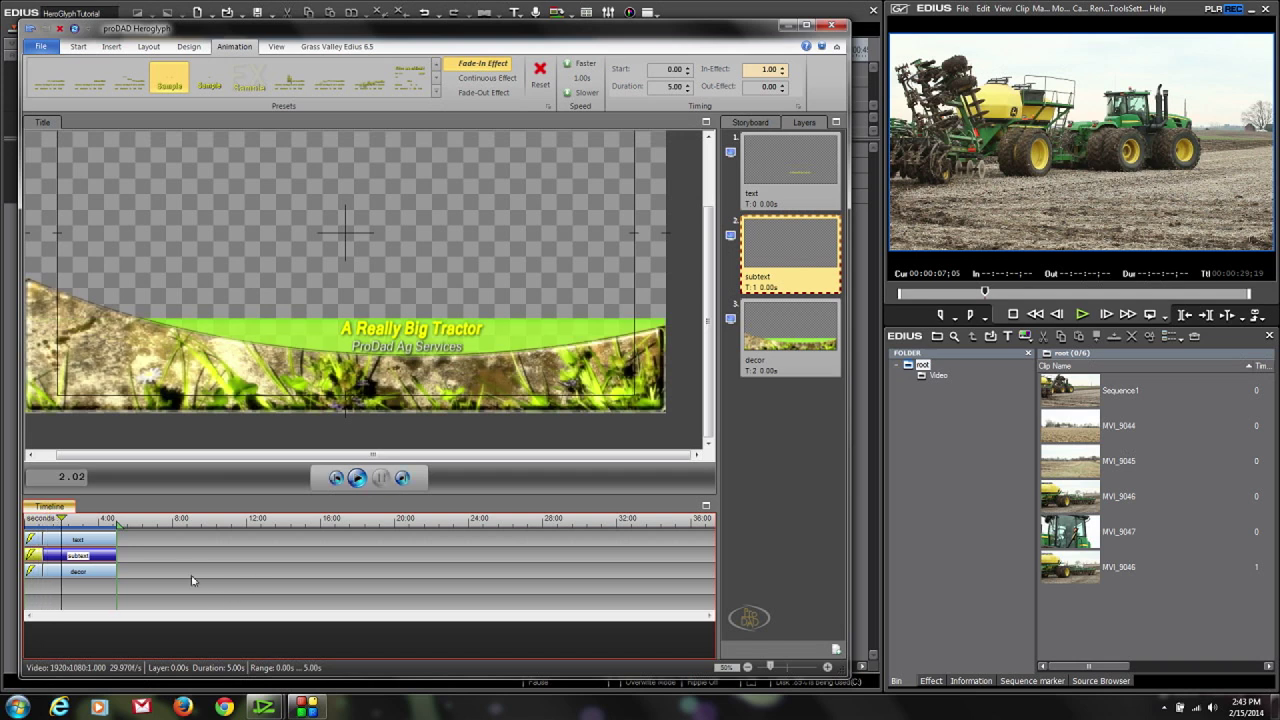
Shift the text and subtext layers on the timeline so both start at 0.68 seconds, after the decor.
{"action": "mouse_move", "coordinate": [62, 519]}
{"action": "left_mouse_down"}
{"action": "mouse_move", "coordinate": [28, 522]}
{"action": "mouse_move", "coordinate": [46, 521]}
{"action": "left_mouse_up"}
{"action": "left_click_drag", "start_coordinate": [31, 541], "coordinate": [44, 540]}
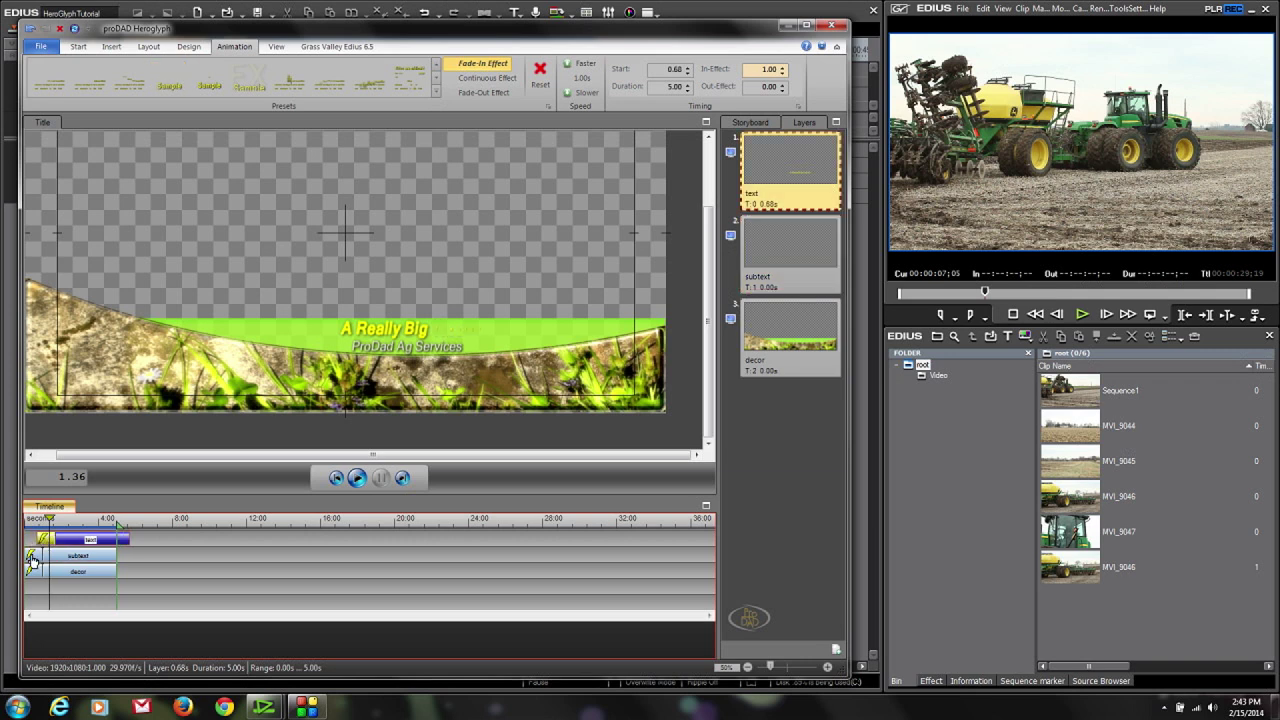
{"action": "left_click", "coordinate": [35, 557]}
{"action": "left_click_drag", "start_coordinate": [44, 560], "coordinate": [32, 520]}
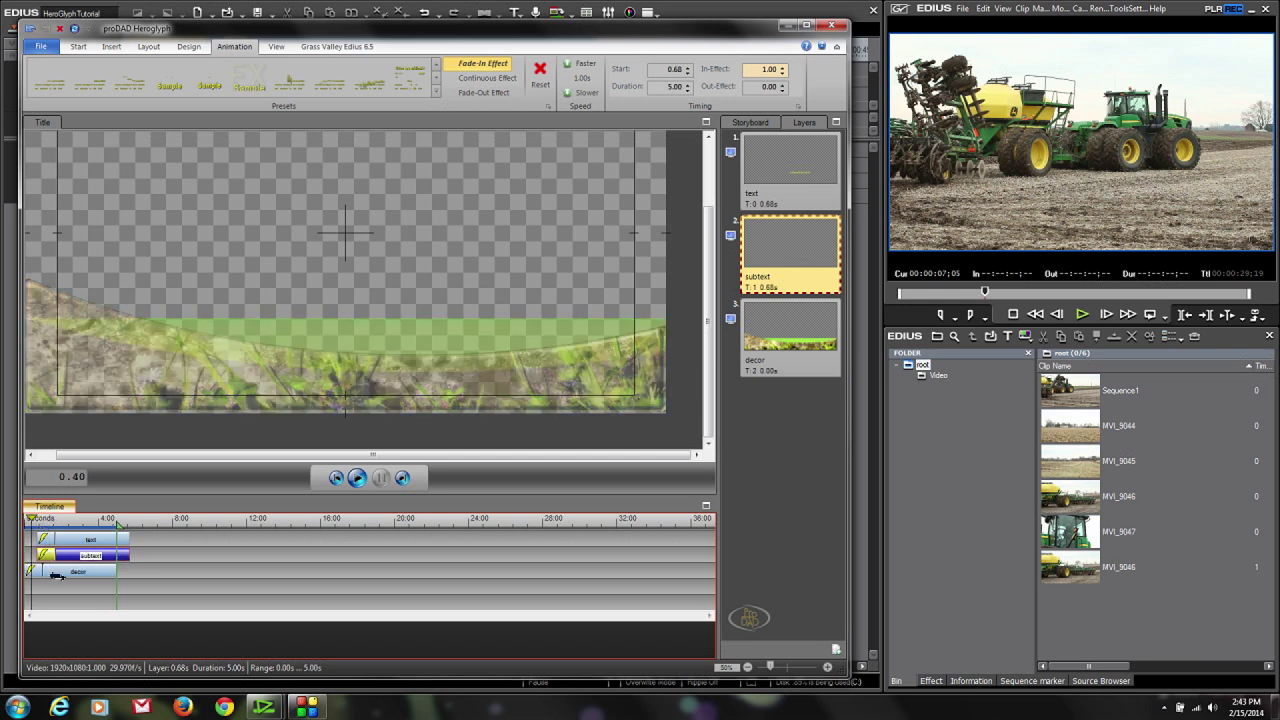
Extend the decor layer to a duration of 5.68 seconds so it ends together with the text and subtext layers.
{"action": "left_click_drag", "start_coordinate": [32, 519], "coordinate": [96, 520]}
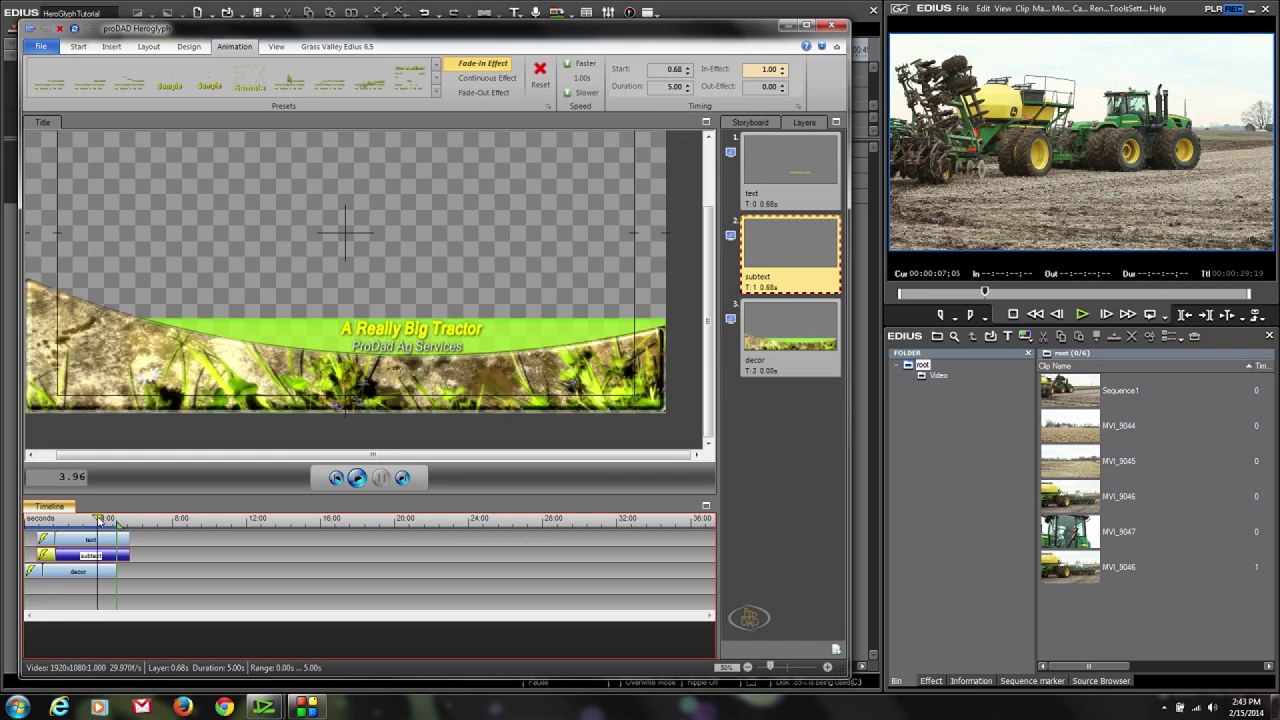
{"action": "left_click", "coordinate": [116, 577]}
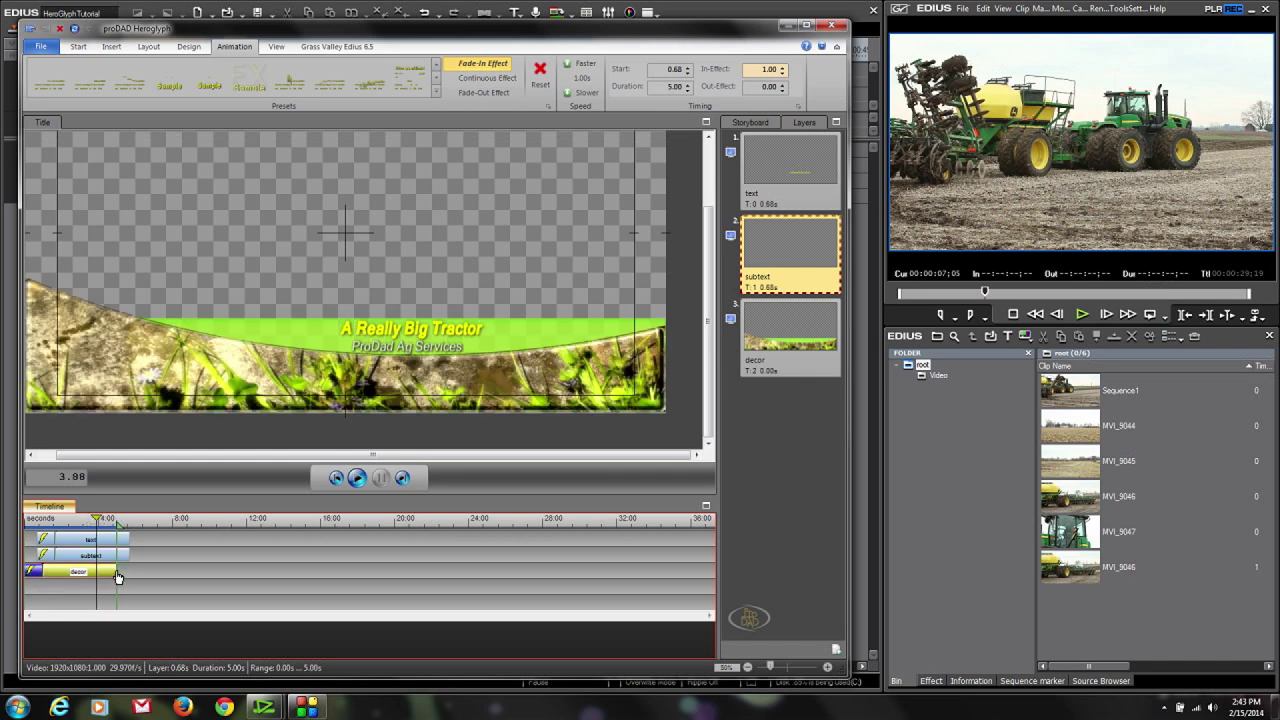
{"action": "left_click_drag", "start_coordinate": [116, 577], "coordinate": [128, 573]}
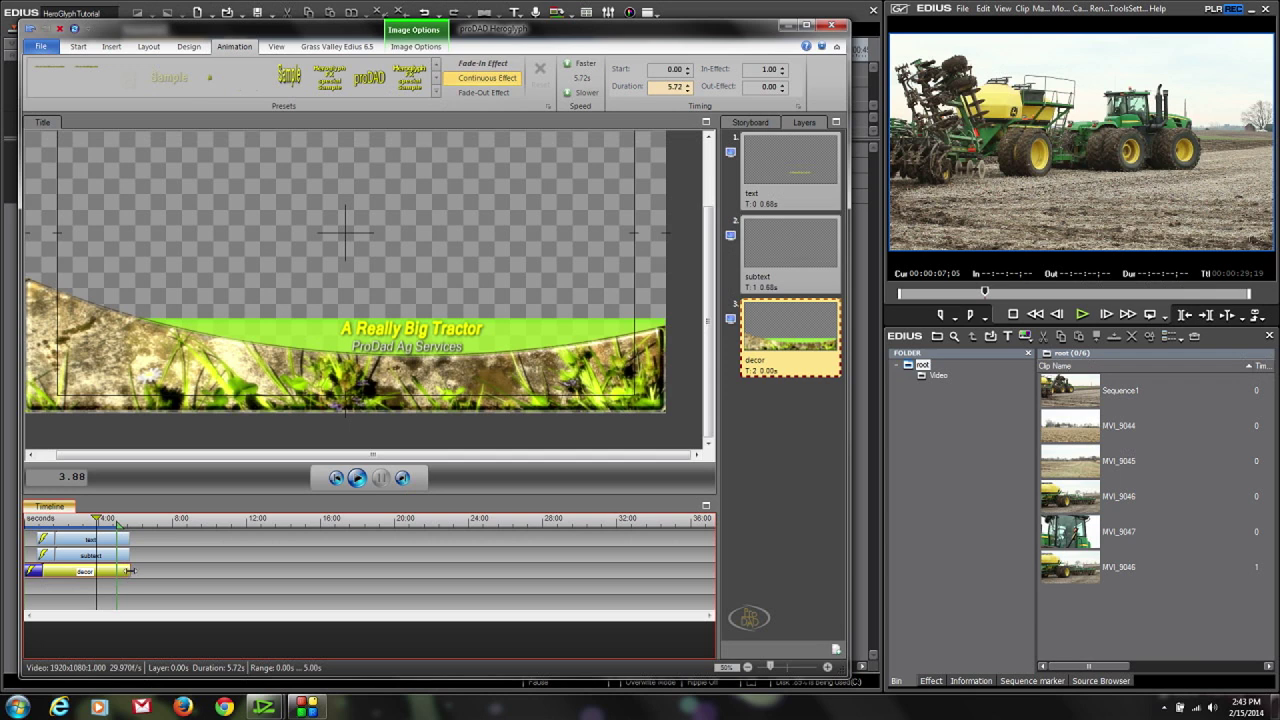
{"action": "left_click_drag", "start_coordinate": [128, 577], "coordinate": [128, 573]}
Move the title's range end marker to the end of the layers and play the title to check the timing.
{"action": "left_click_drag", "start_coordinate": [117, 524], "coordinate": [130, 526]}
{"action": "left_click", "coordinate": [112, 553]}
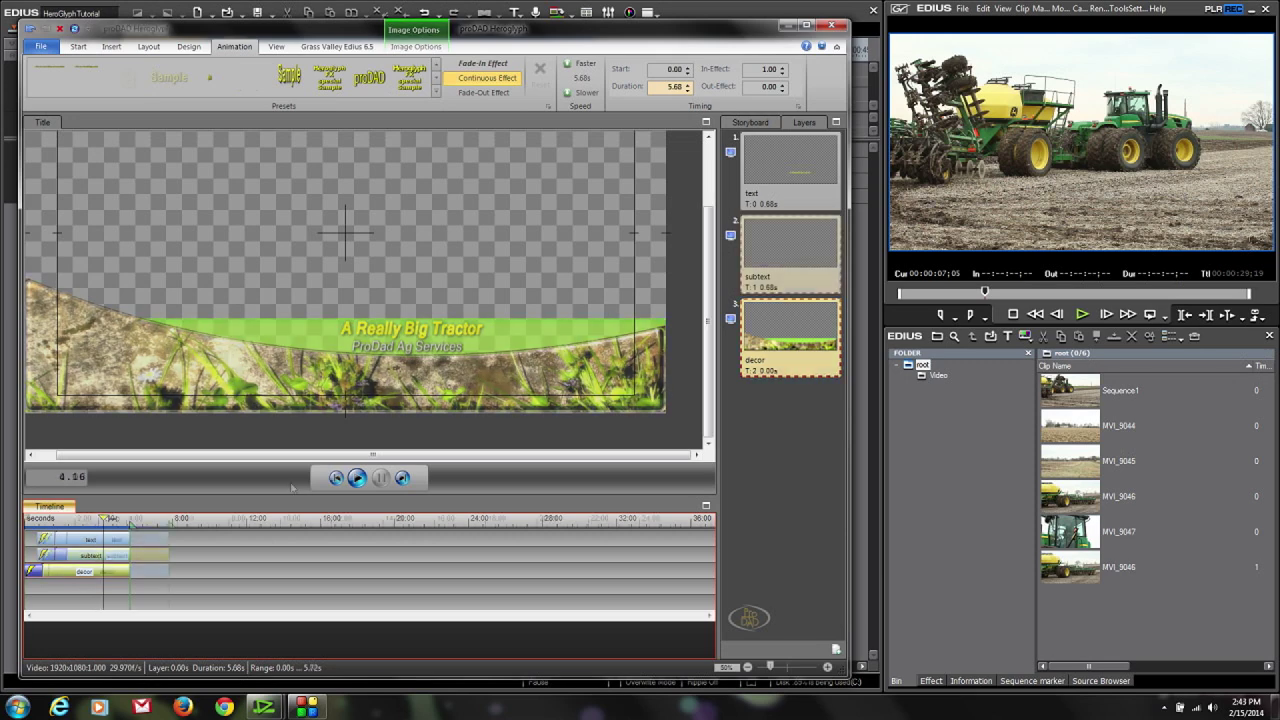
{"action": "left_click", "coordinate": [357, 478]}
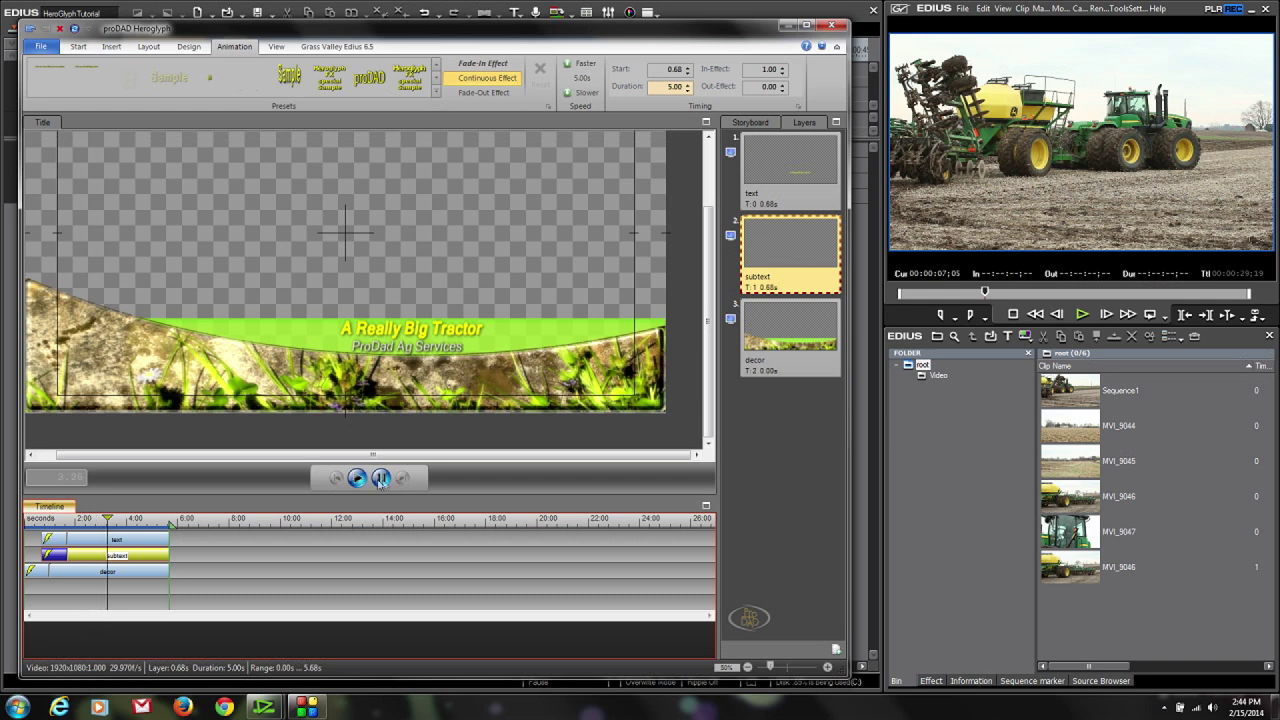
{"action": "left_click", "coordinate": [381, 478]}
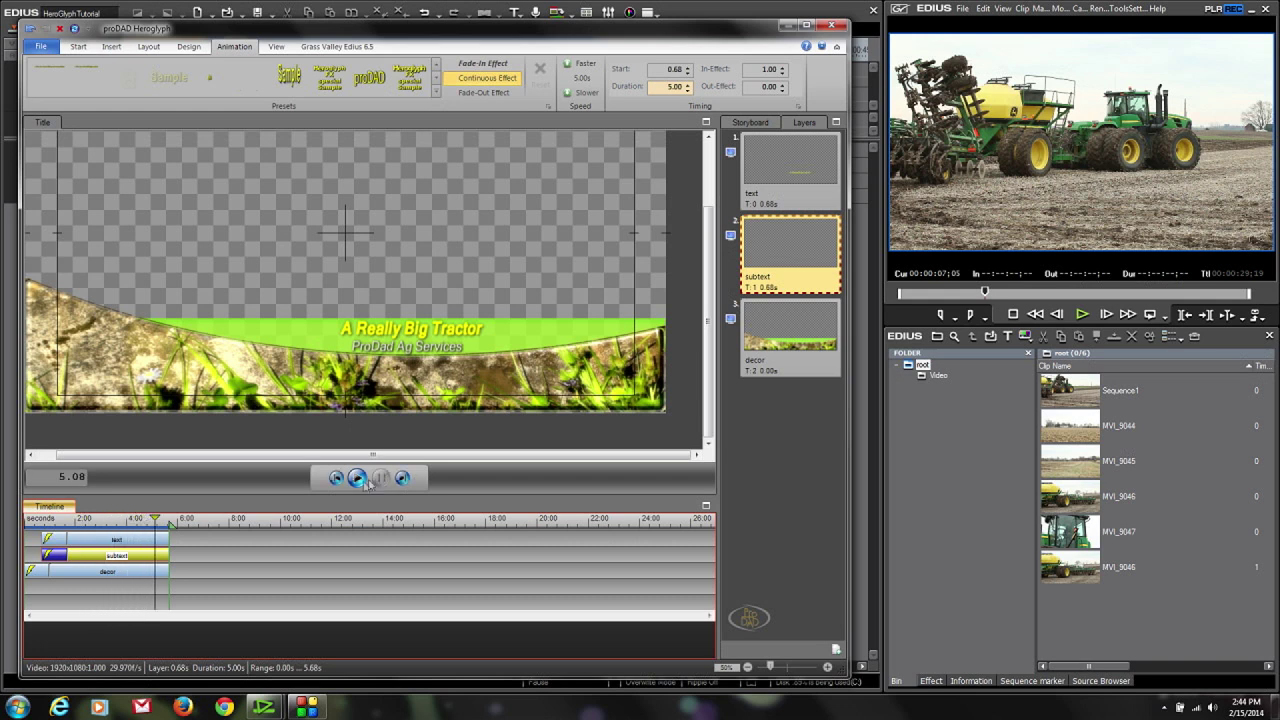
Set the out-effect time of the text, subtext and decor layers to 1.00 second each, and place the playhead where the fade-outs begin.
{"action": "left_click", "coordinate": [155, 541]}
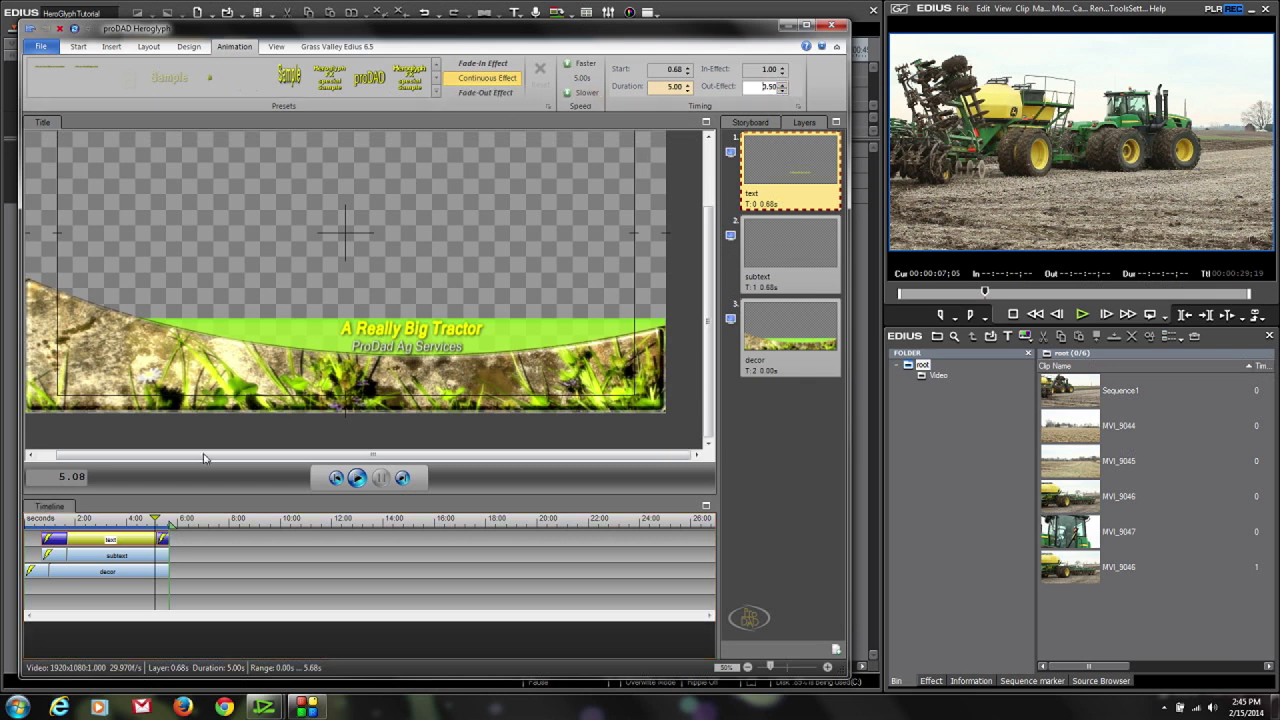
{"action": "left_click", "coordinate": [132, 556]}
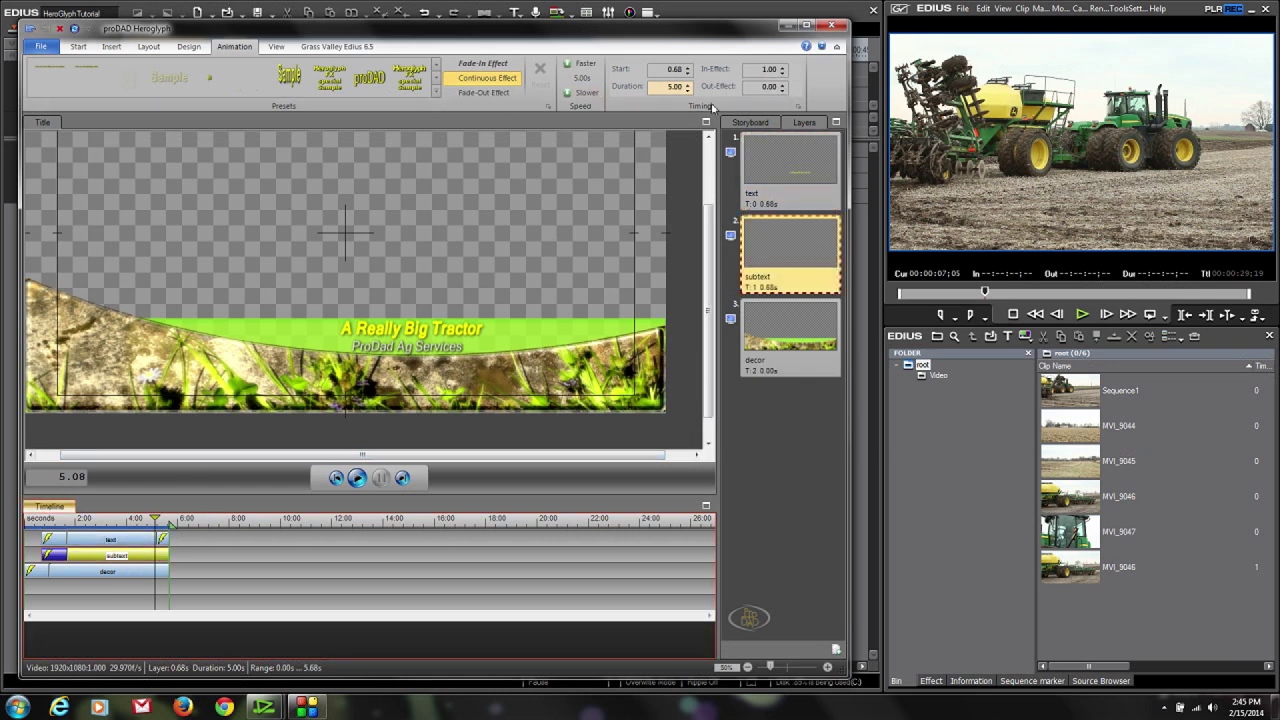
{"action": "left_click", "coordinate": [782, 83]}
{"action": "left_click", "coordinate": [128, 577]}
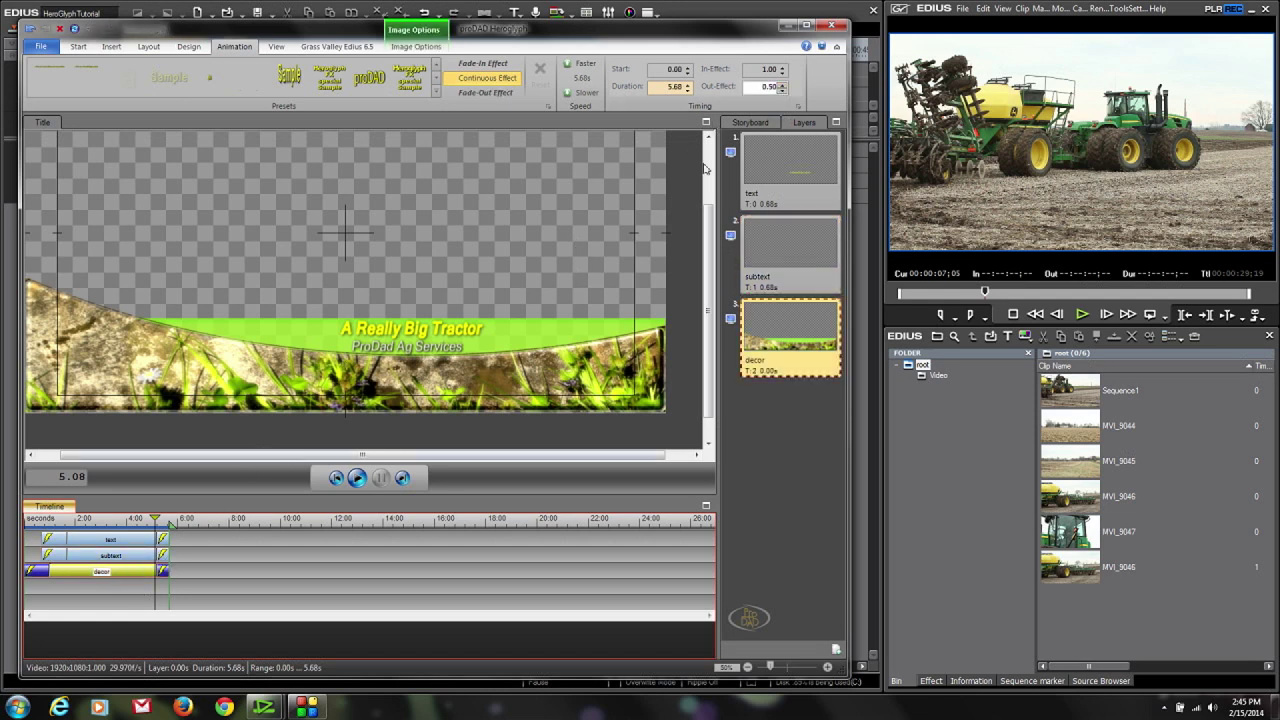
{"action": "left_click", "coordinate": [782, 84]}
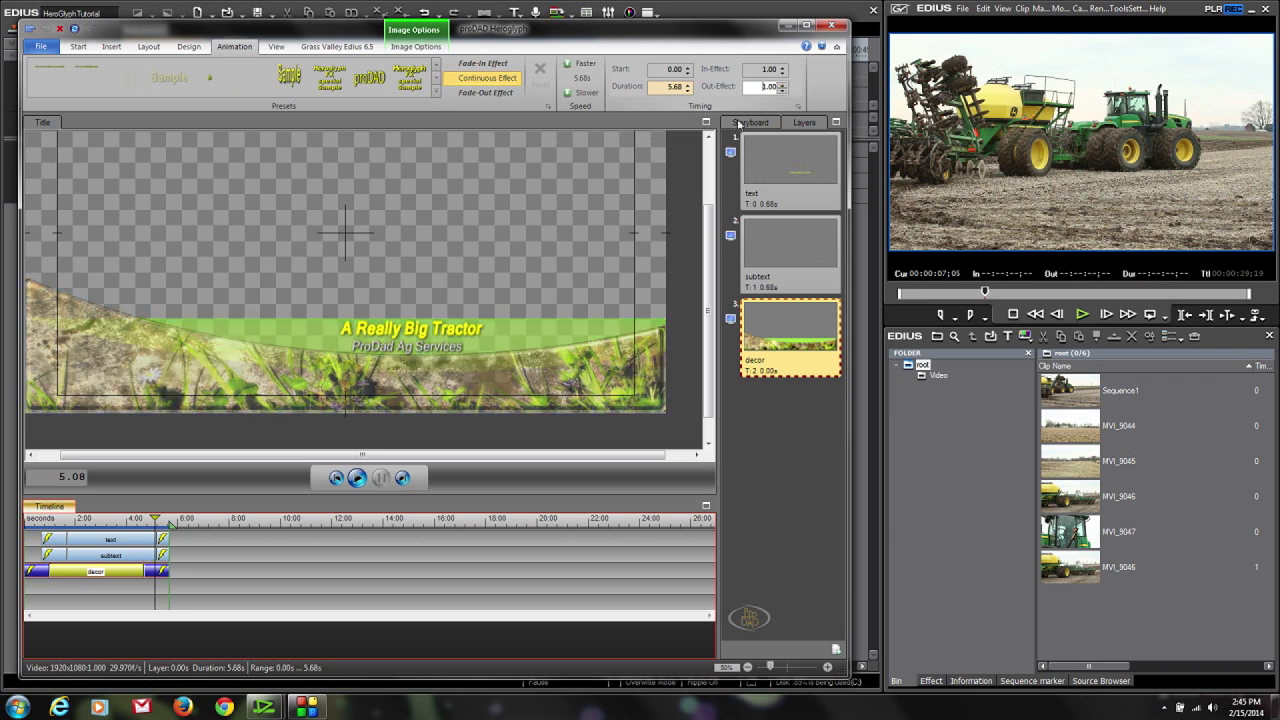
{"action": "left_click", "coordinate": [143, 557]}
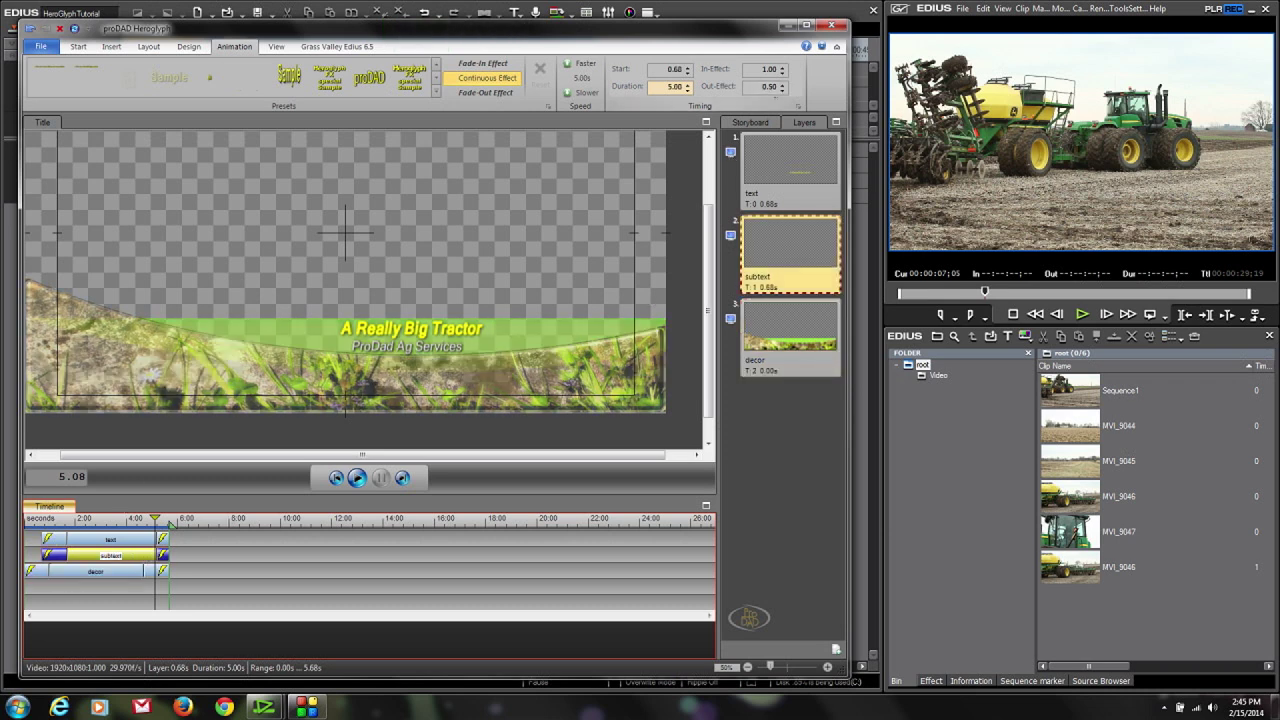
{"action": "left_click", "coordinate": [134, 541]}
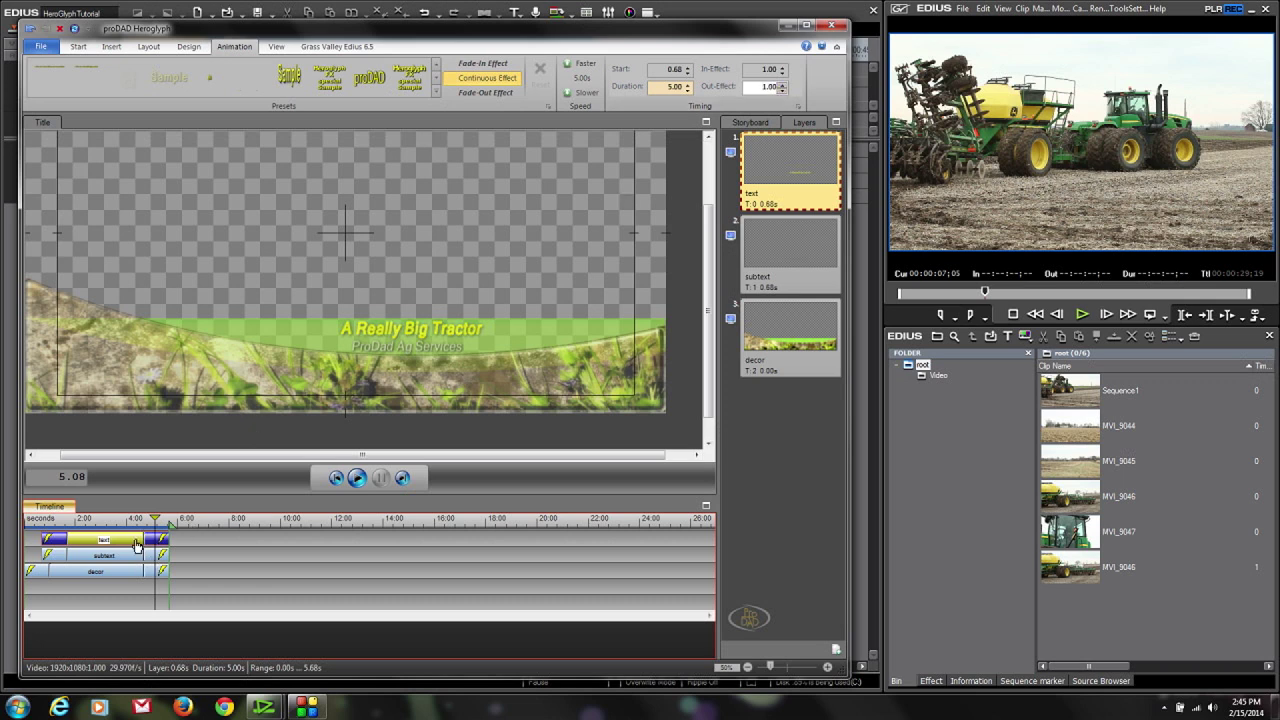
{"action": "mouse_move", "coordinate": [154, 522]}
{"action": "left_mouse_down"}
{"action": "mouse_move", "coordinate": [112, 522]}
{"action": "mouse_move", "coordinate": [166, 528]}
{"action": "mouse_move", "coordinate": [128, 529]}
{"action": "mouse_move", "coordinate": [144, 521]}
{"action": "left_mouse_up"}
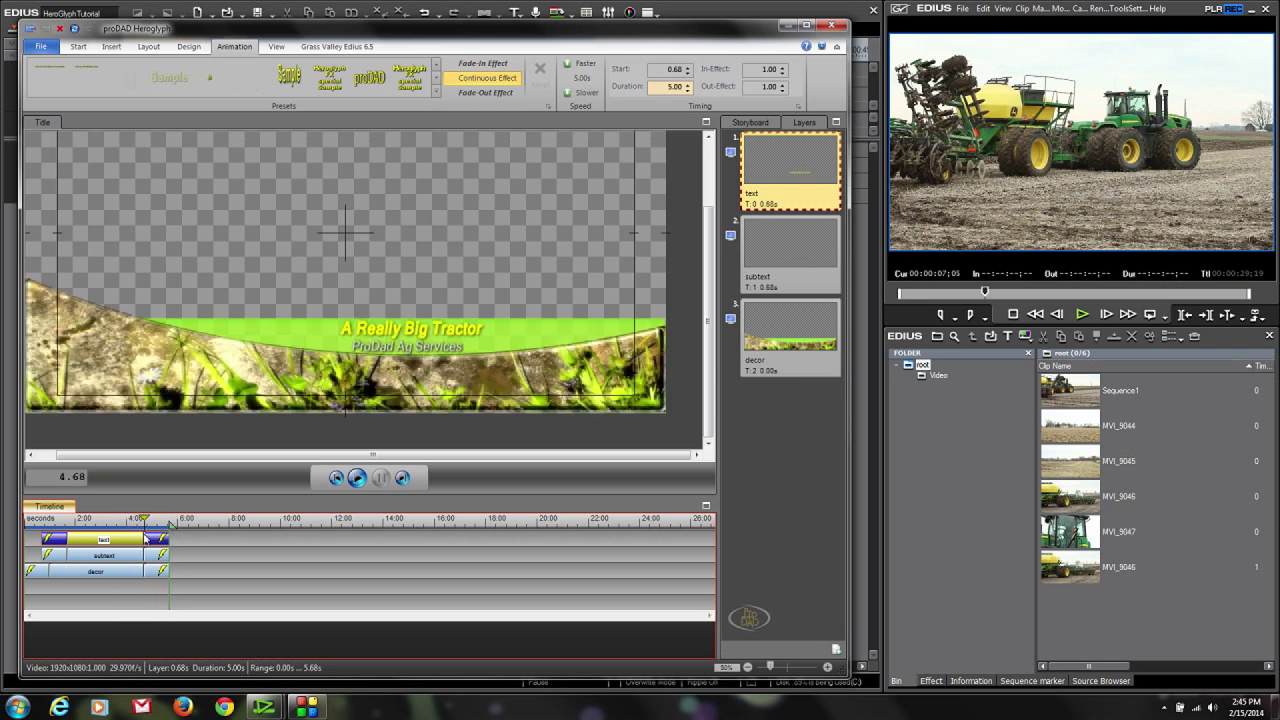
Extend the decor layer's end to about 6.08 seconds, past the text layers, and set the play range start to 4.68 seconds.
{"action": "left_click", "coordinate": [172, 572]}
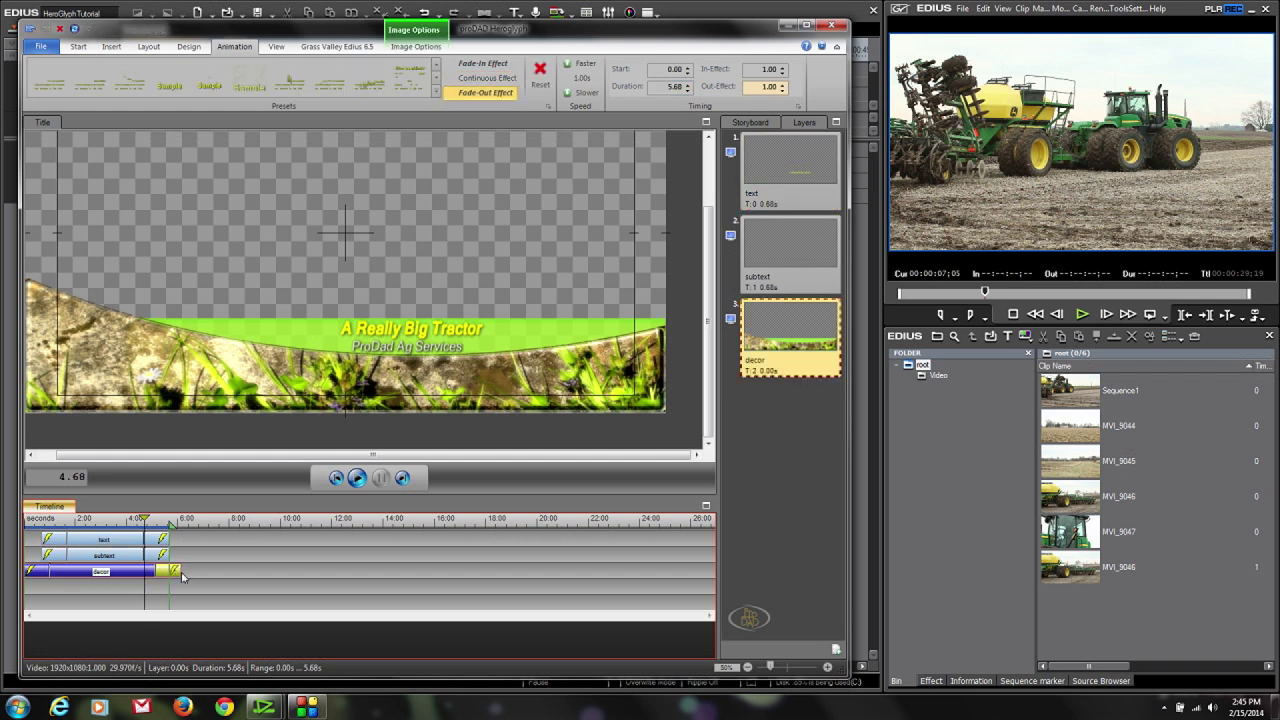
{"action": "left_click_drag", "start_coordinate": [181, 578], "coordinate": [181, 576]}
{"action": "left_click_drag", "start_coordinate": [152, 527], "coordinate": [145, 530]}
Apply a fade-out preset from the Line category to the text layer, using the second proDAD sample in the third row.
{"action": "left_click", "coordinate": [158, 539]}
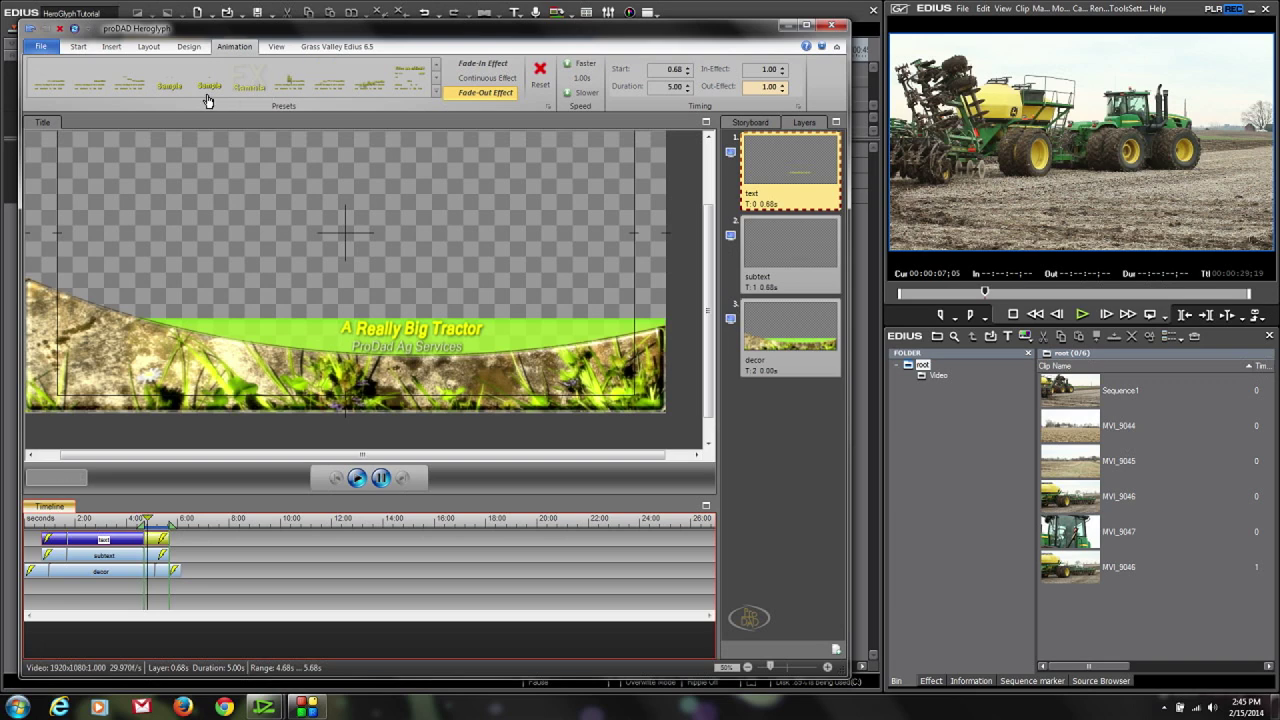
{"action": "left_click", "coordinate": [170, 86]}
{"action": "mouse_move", "coordinate": [172, 88]}
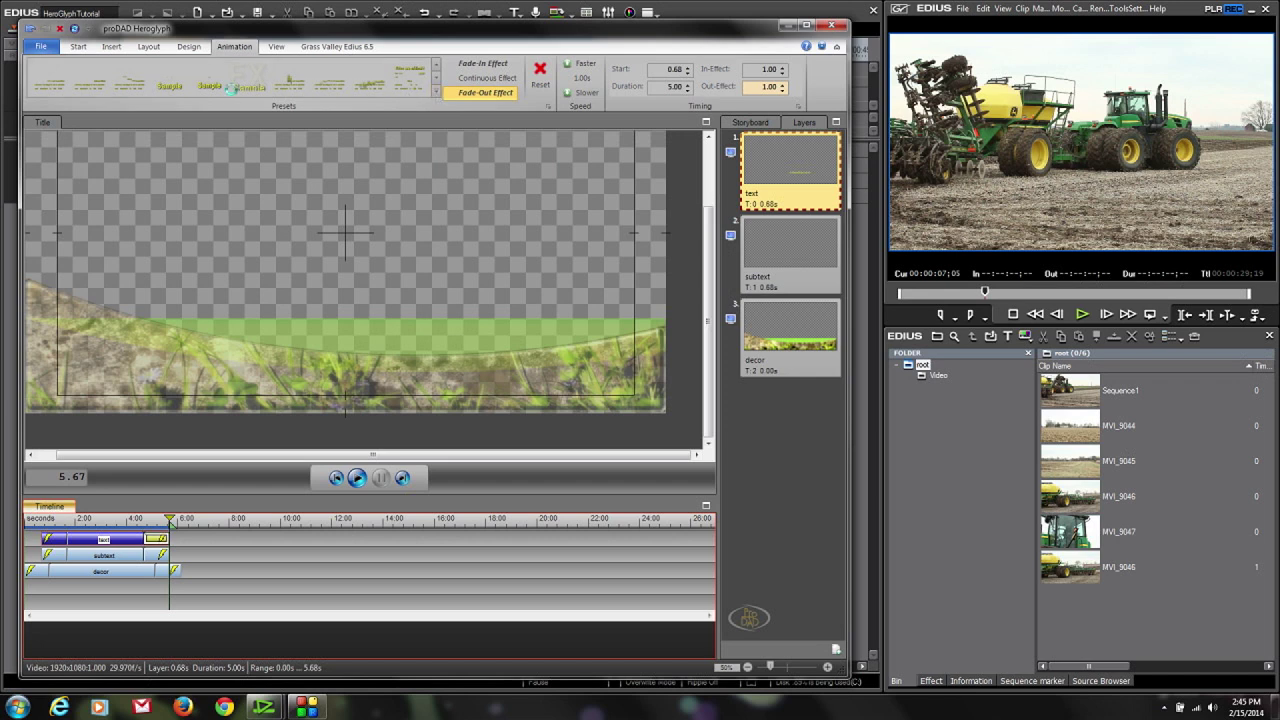
{"action": "mouse_move", "coordinate": [232, 90]}
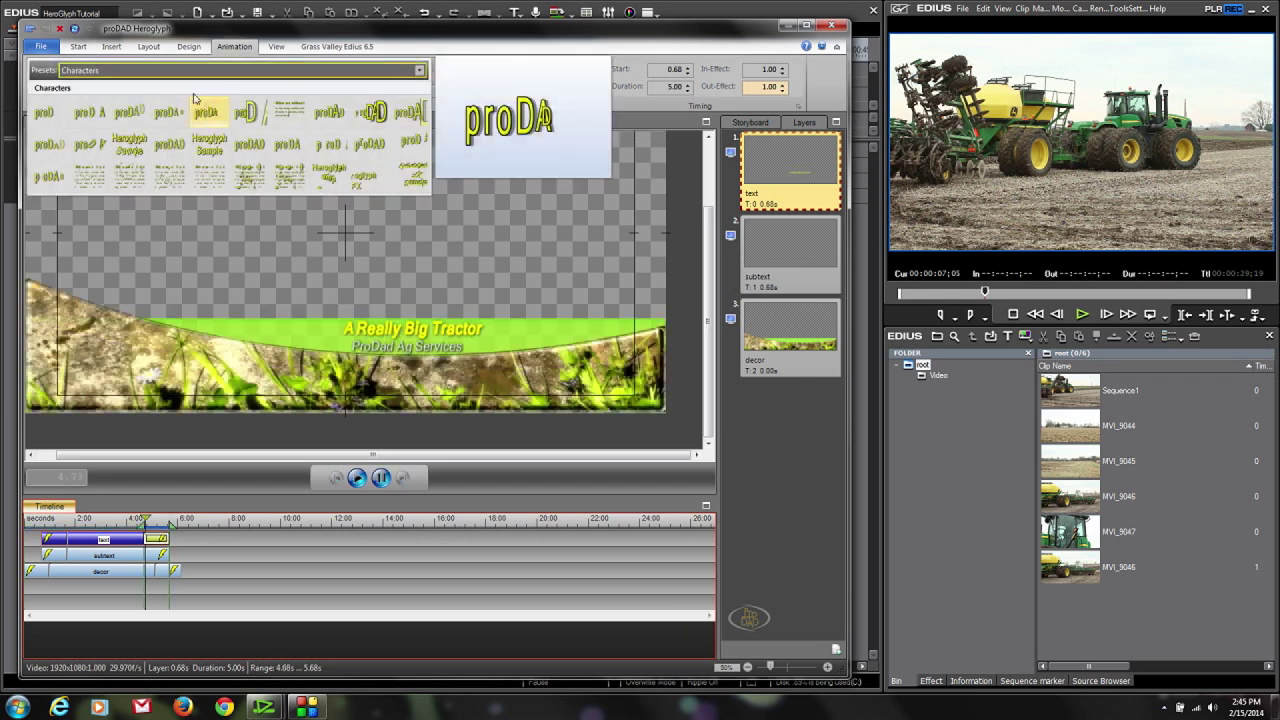
{"action": "left_click", "coordinate": [173, 72]}
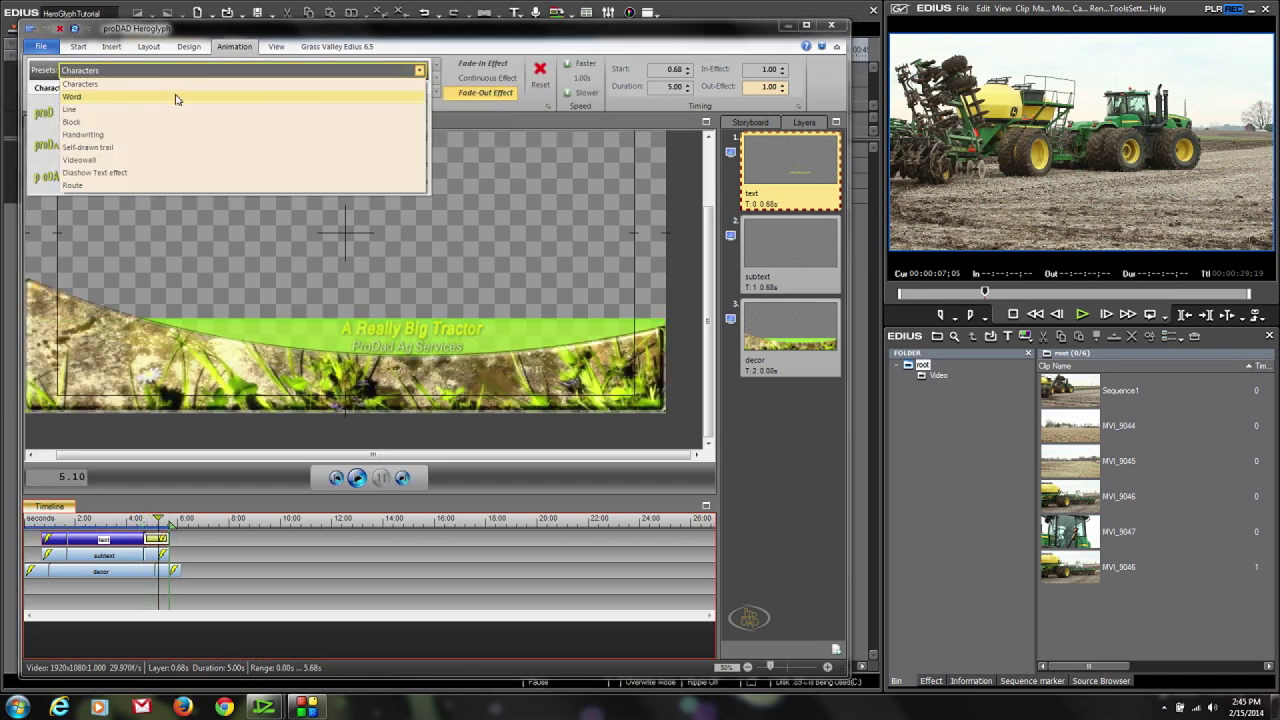
{"action": "left_click", "coordinate": [180, 110]}
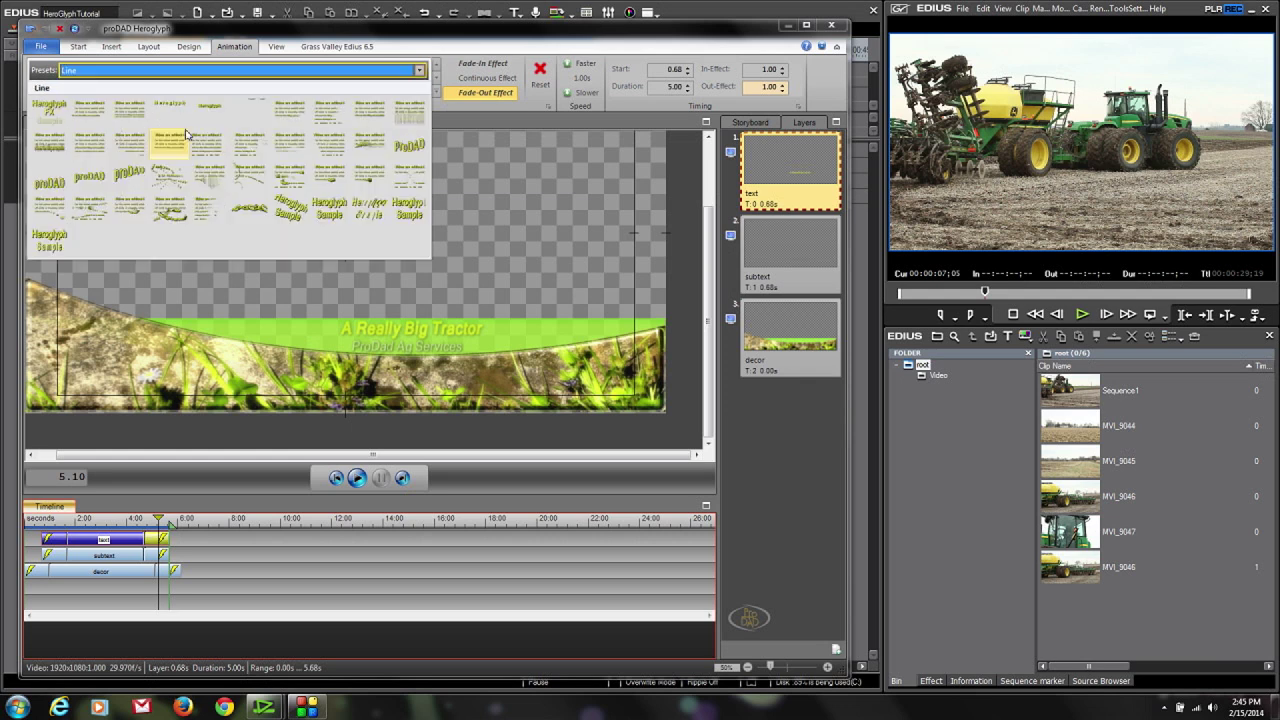
{"action": "mouse_move", "coordinate": [90, 176]}
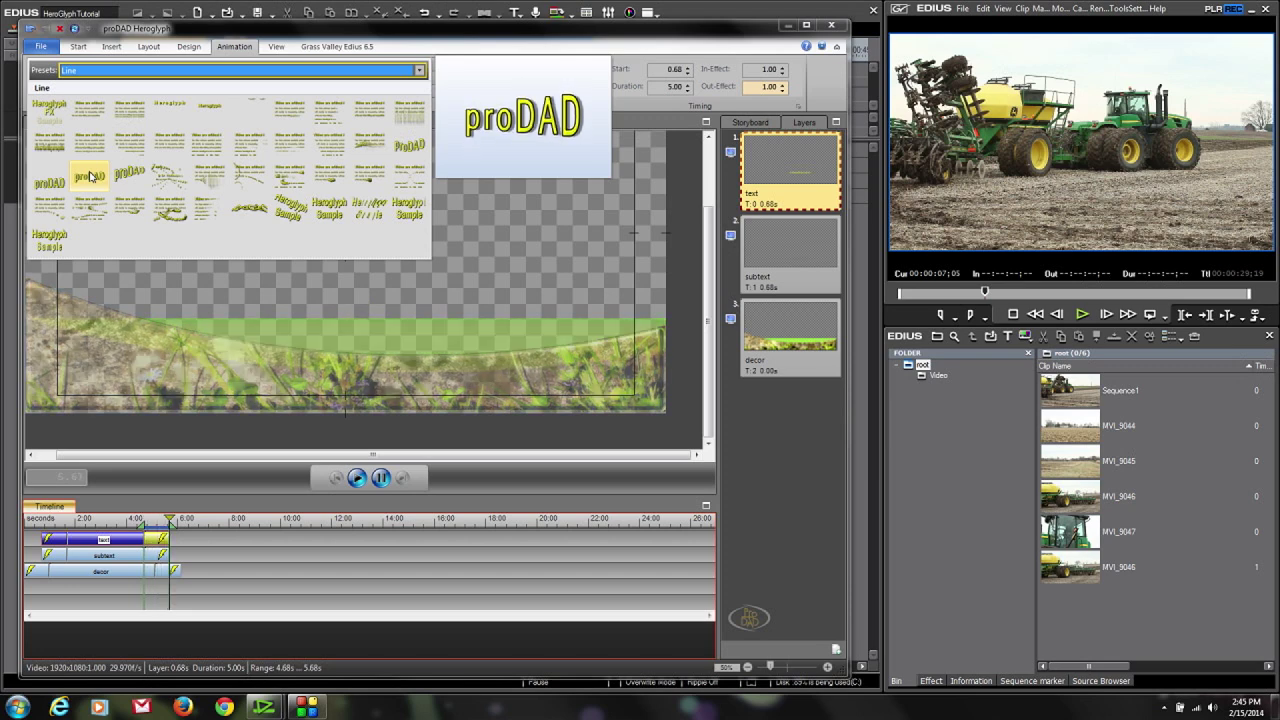
{"action": "mouse_move", "coordinate": [130, 178]}
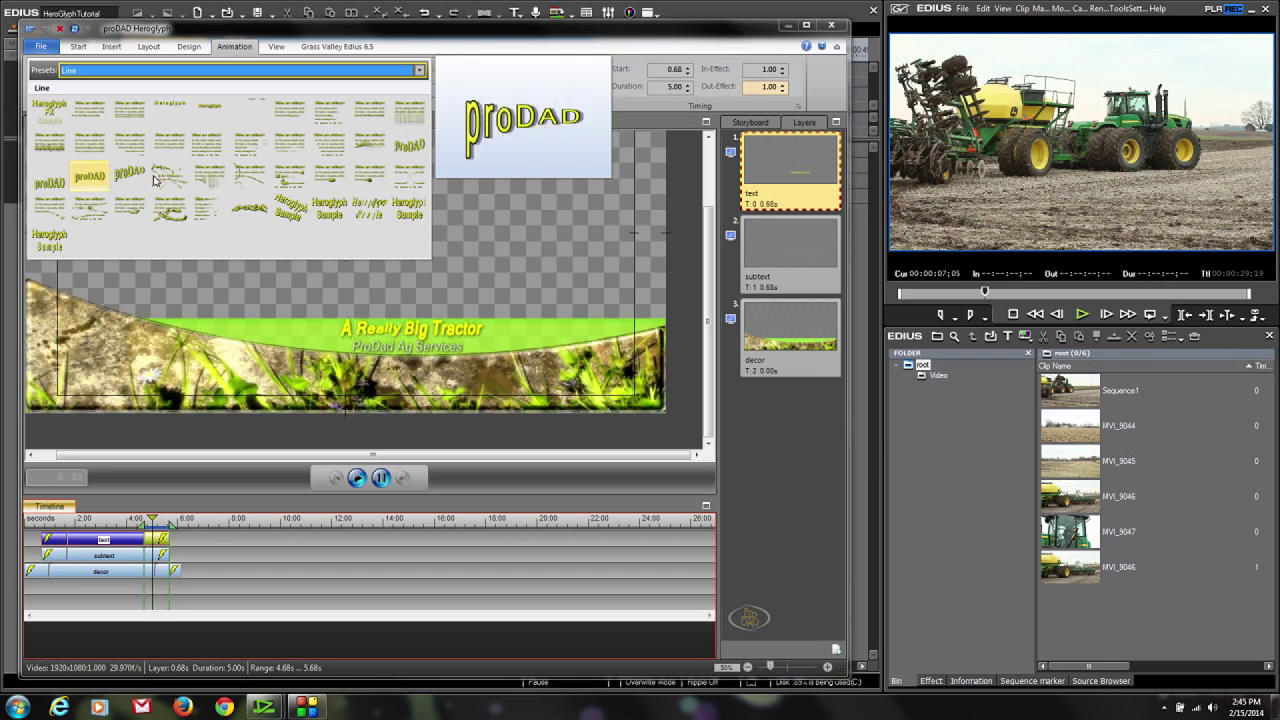
{"action": "left_click", "coordinate": [88, 180]}
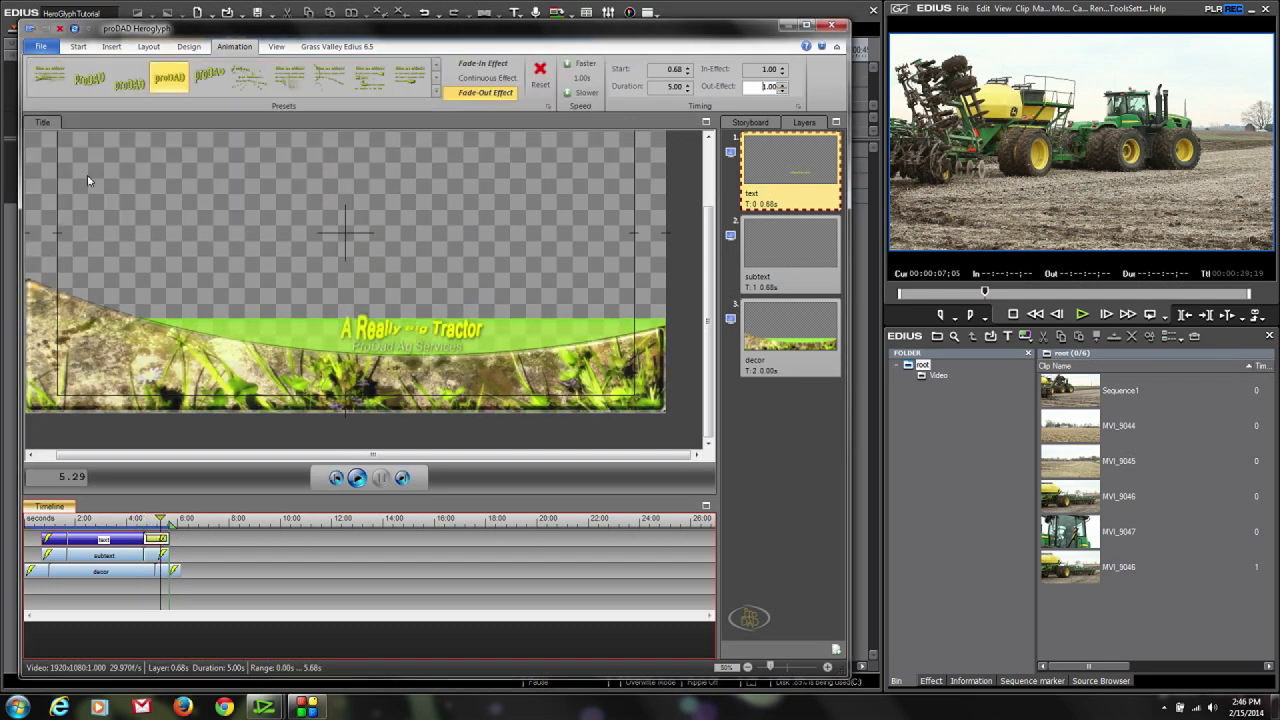
Apply the same Line fade-out preset to the subtext layer and play the whole title from 0.00 to 6.08 seconds.
{"action": "left_click", "coordinate": [155, 558]}
{"action": "left_click", "coordinate": [169, 80]}
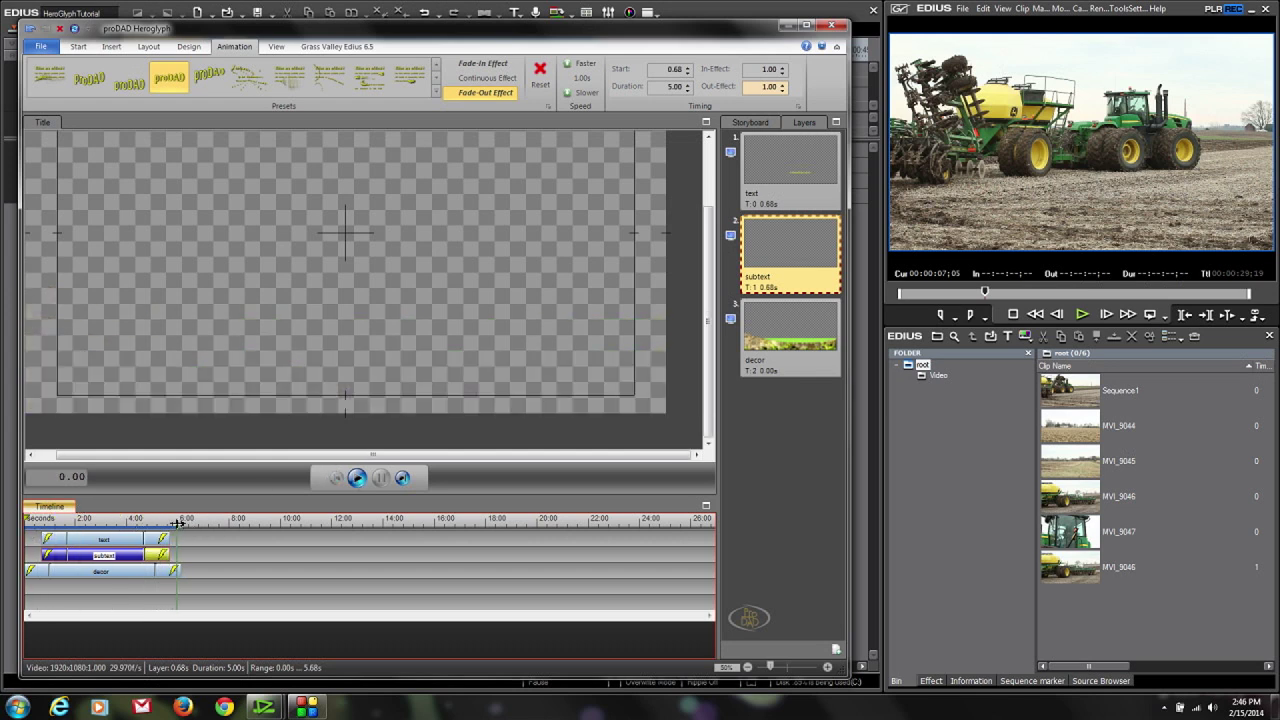
{"action": "left_click", "coordinate": [357, 478]}
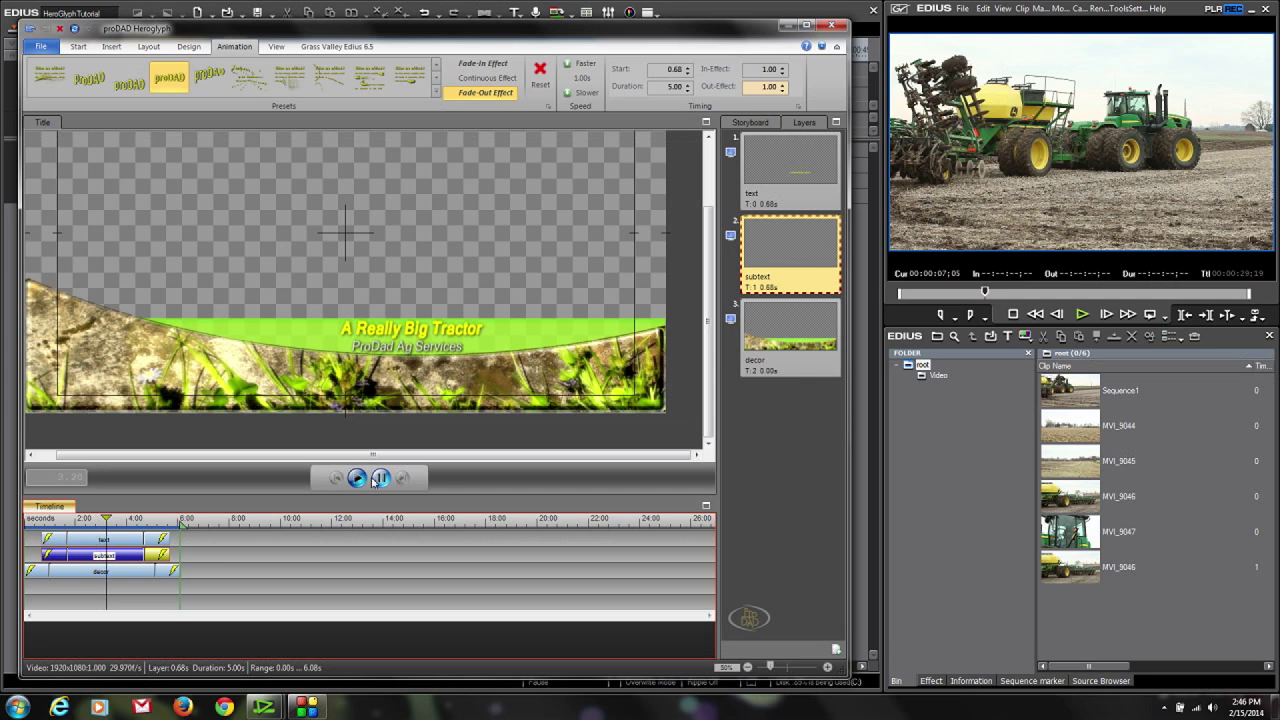
{"action": "left_click", "coordinate": [380, 478]}
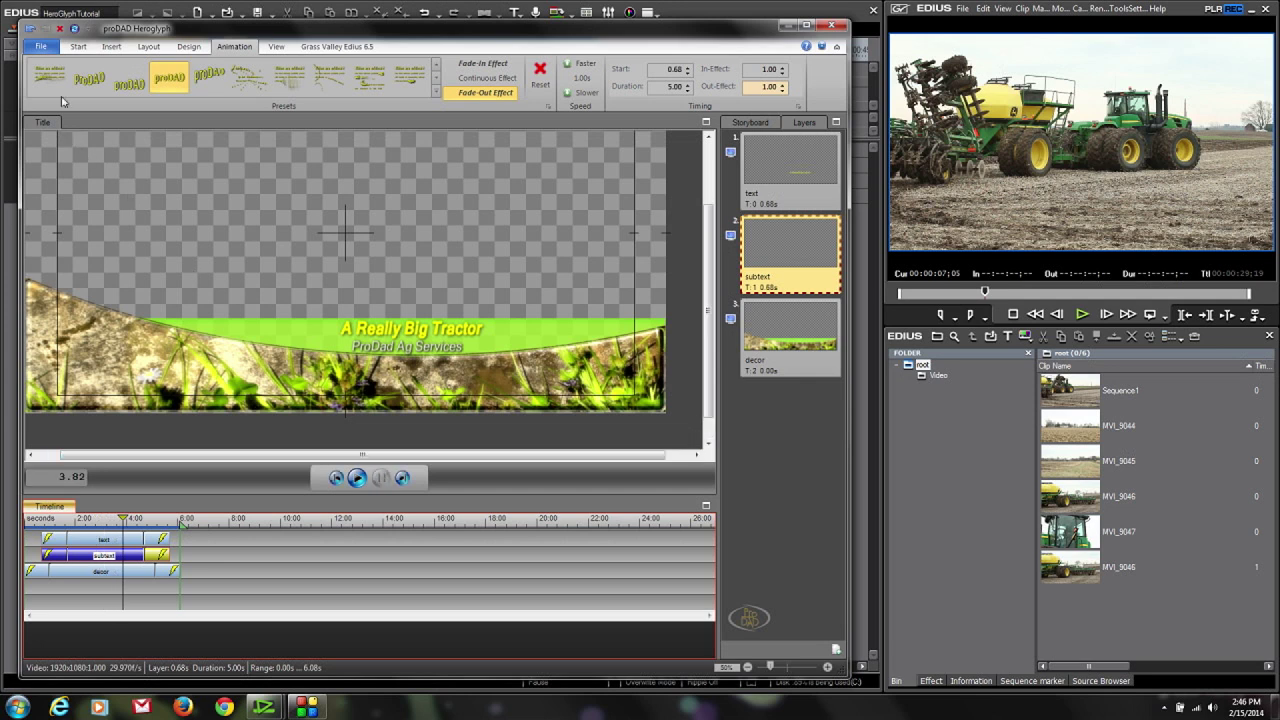
{"action": "left_click", "coordinate": [74, 30]}
{"action": "left_click", "coordinate": [740, 518]}
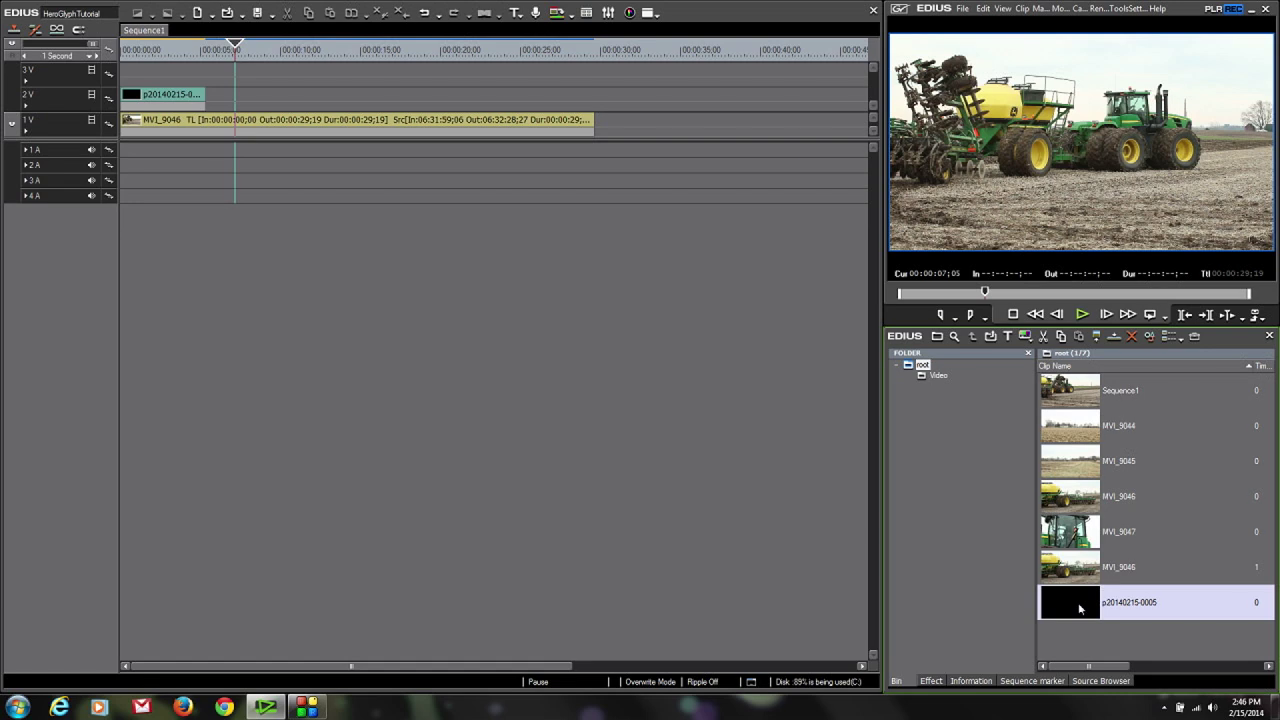
{"action": "left_click", "coordinate": [1078, 602]}
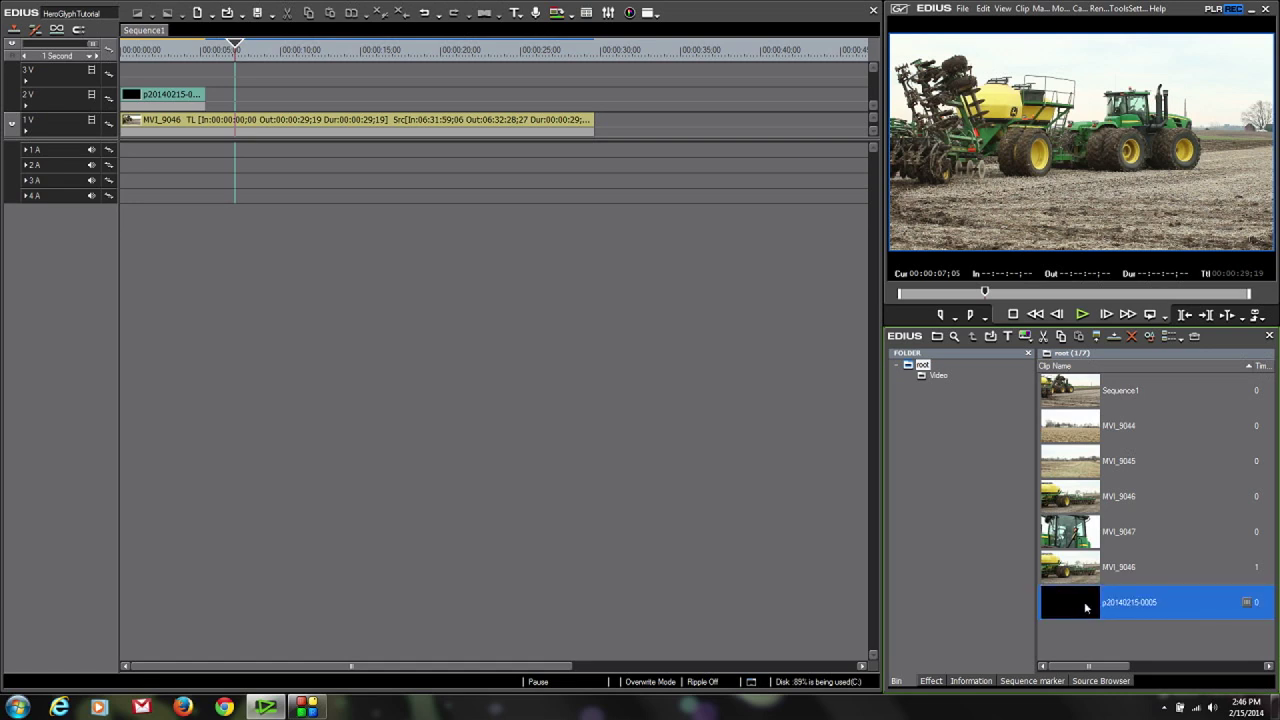
{"action": "left_click", "coordinate": [152, 97]}
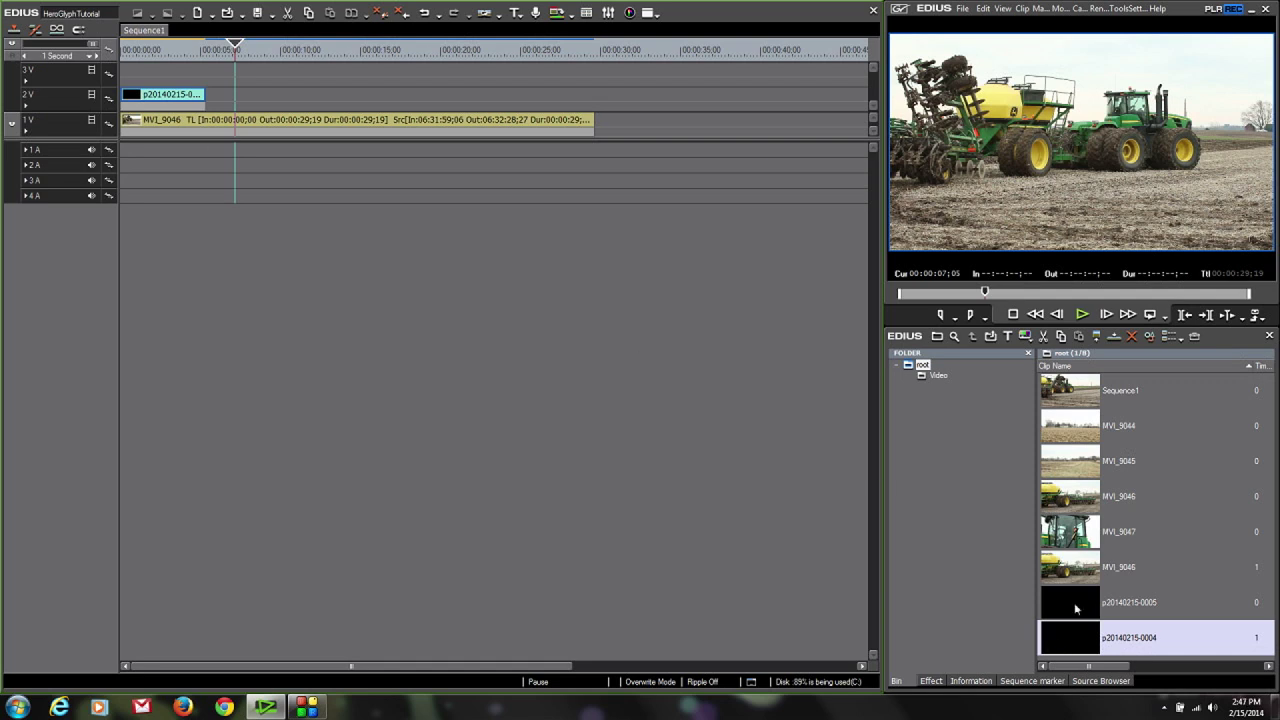
{"action": "left_click_drag", "start_coordinate": [1074, 602], "coordinate": [268, 107]}
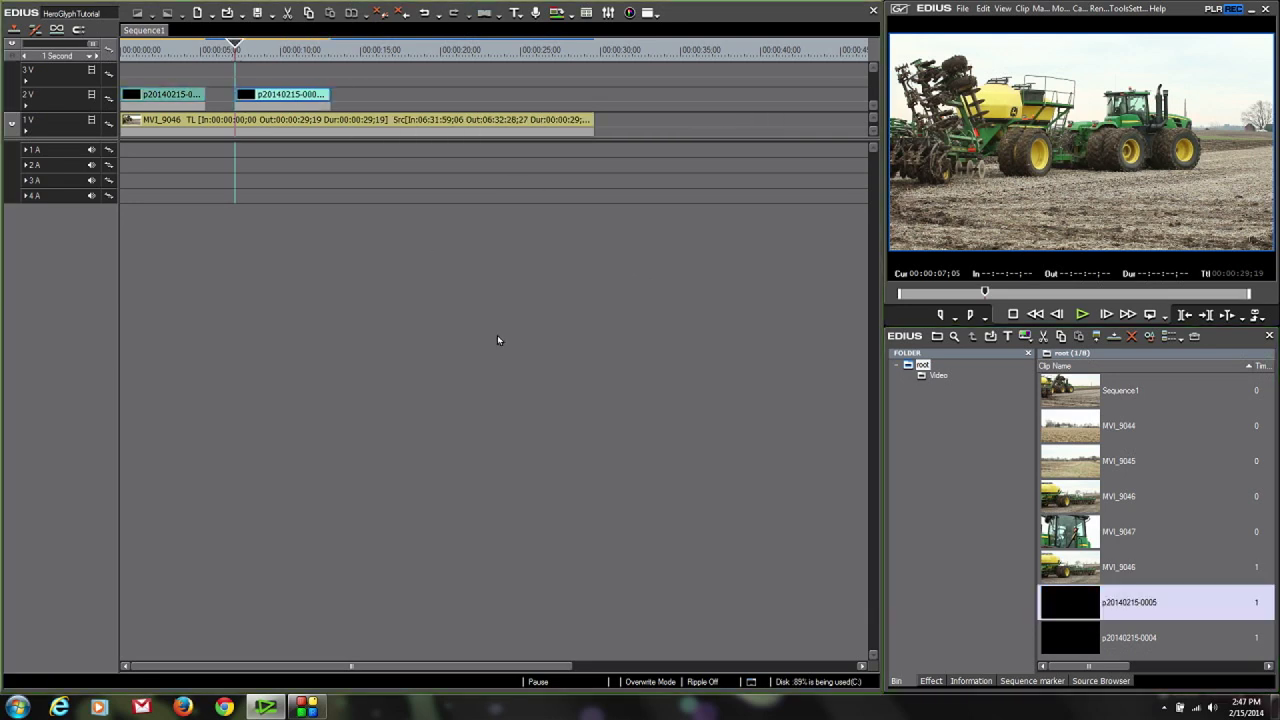
{"action": "left_click_drag", "start_coordinate": [236, 48], "coordinate": [324, 48]}
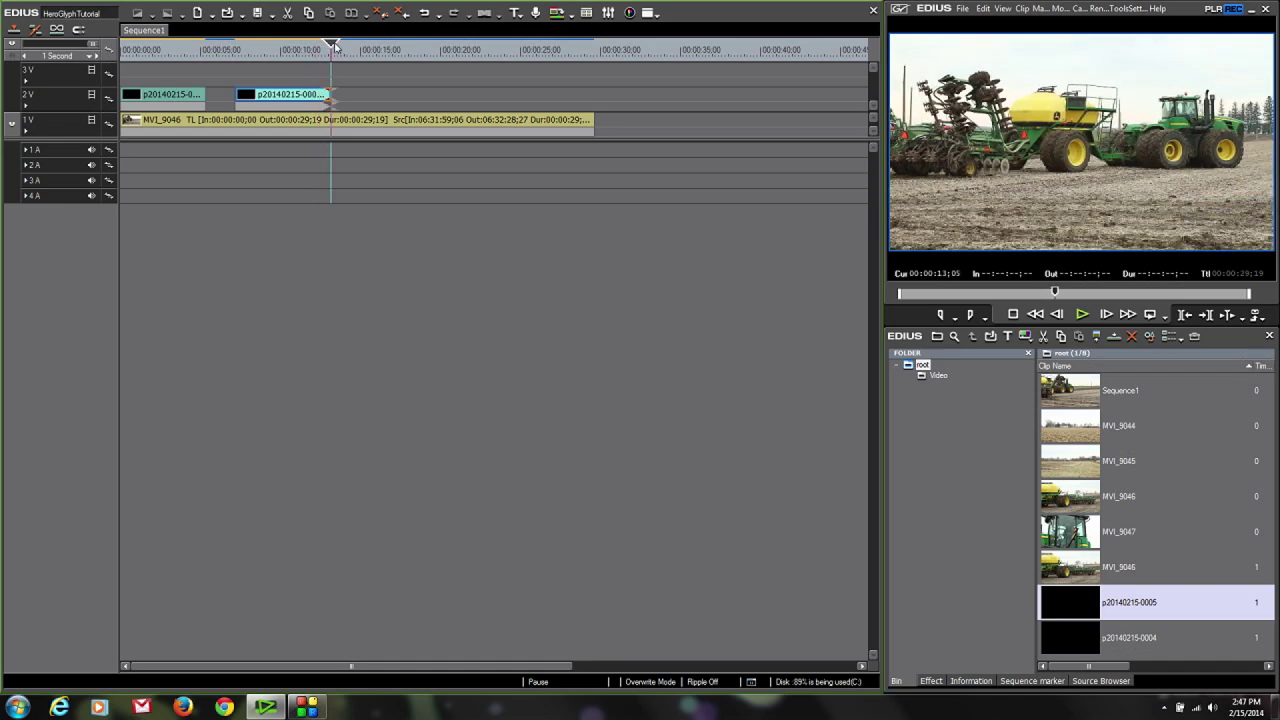
{"action": "mouse_move", "coordinate": [334, 46]}
{"action": "left_mouse_down"}
{"action": "mouse_move", "coordinate": [356, 46]}
{"action": "mouse_move", "coordinate": [245, 46]}
{"action": "mouse_move", "coordinate": [352, 41]}
{"action": "left_mouse_up"}
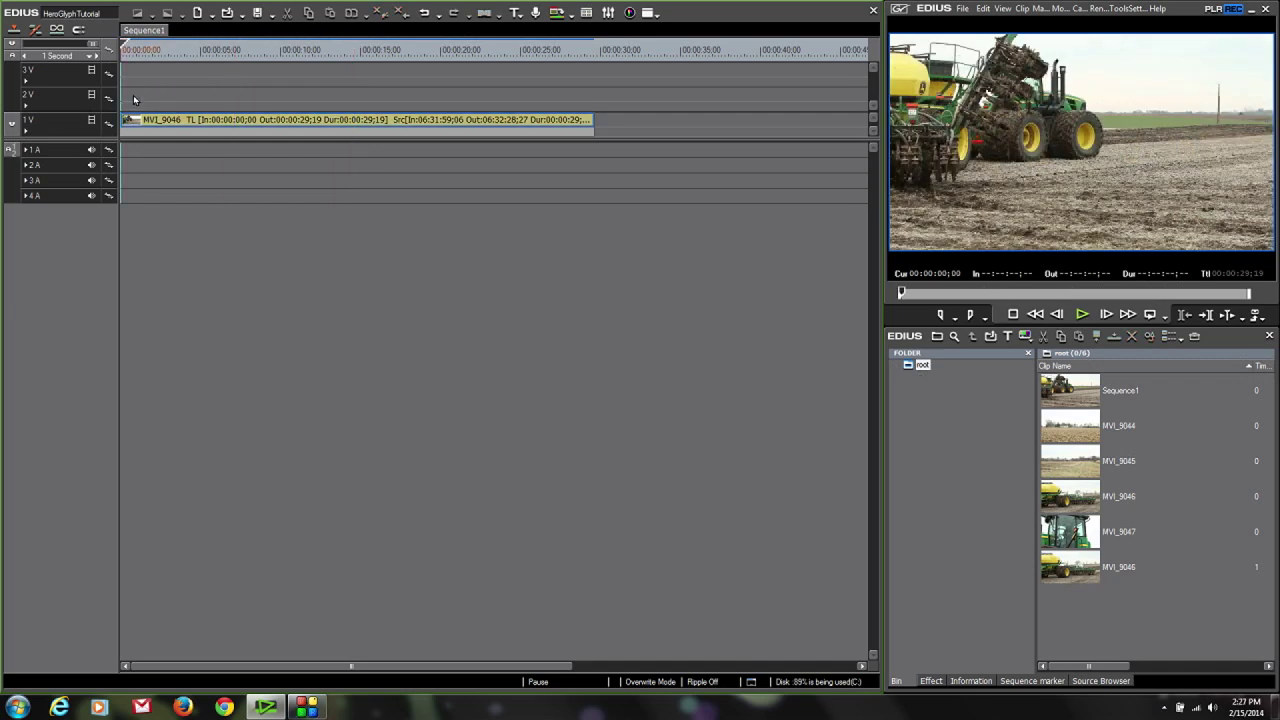
Create a Heroglyph Titler clip at the start of track 2V and begin it as a new blank project.
{"action": "right_click", "coordinate": [133, 93]}
{"action": "mouse_move", "coordinate": [187, 108]}
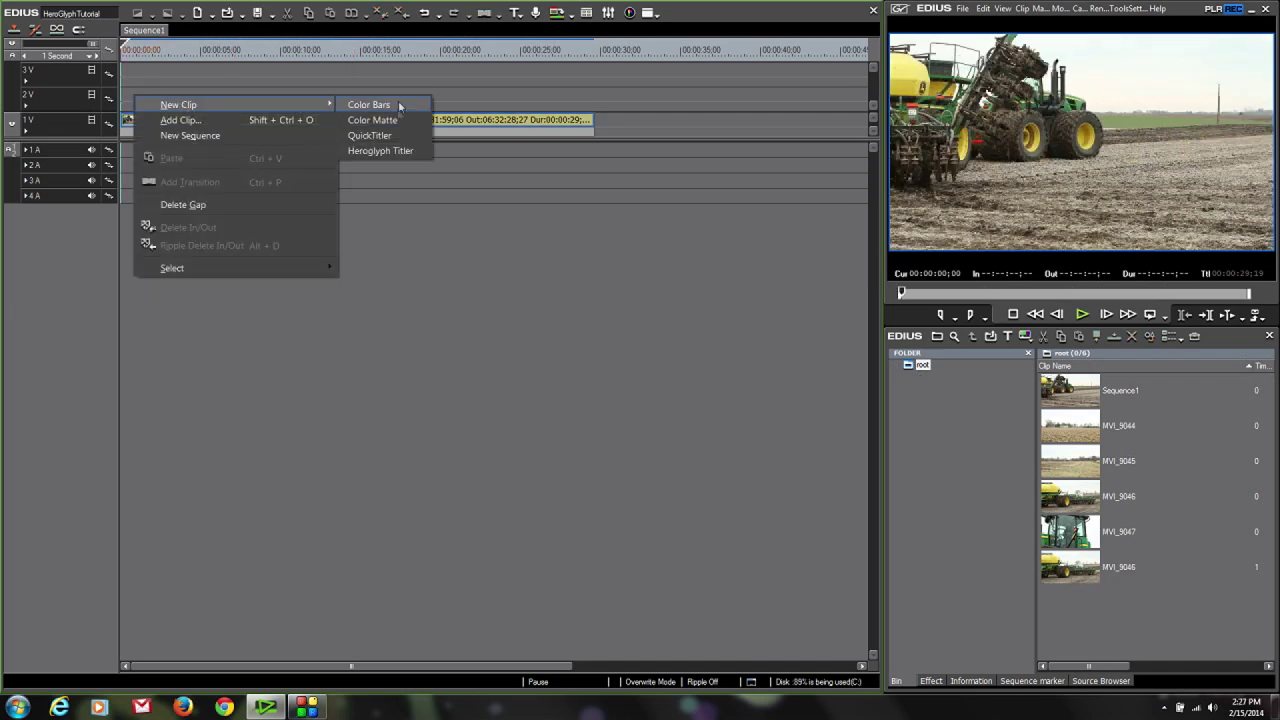
{"action": "left_click", "coordinate": [390, 152]}
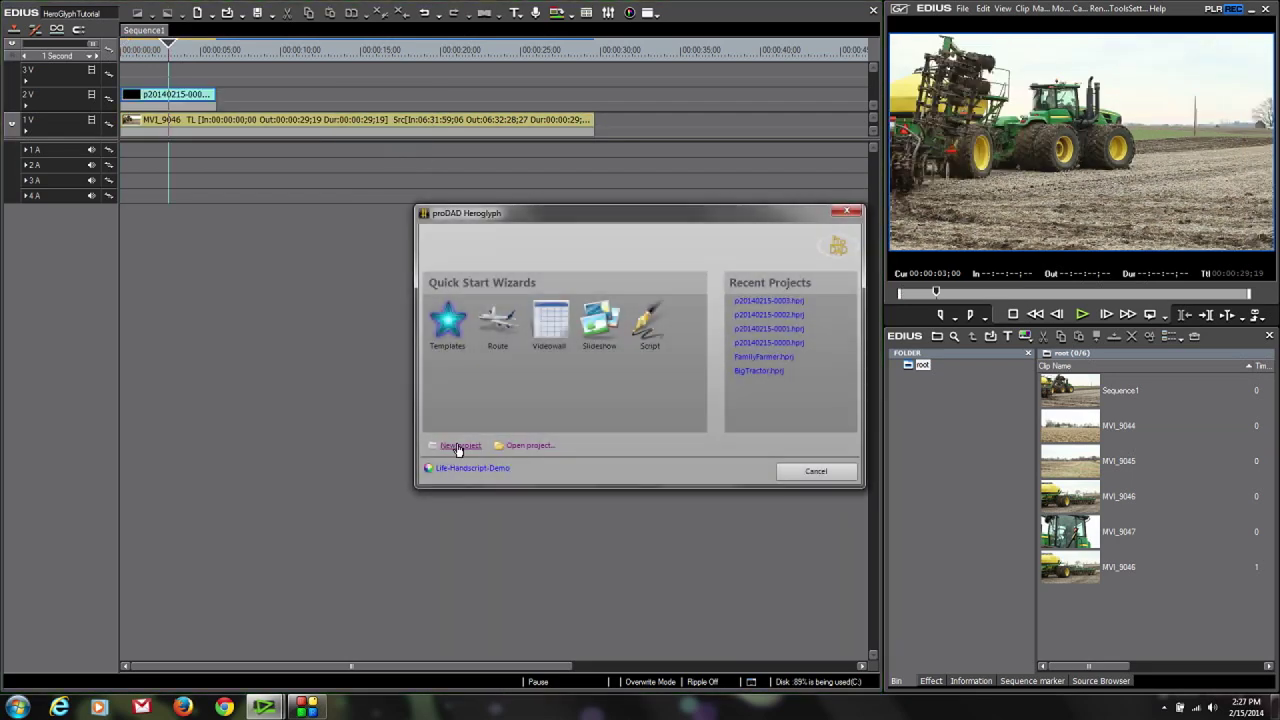
{"action": "left_click", "coordinate": [459, 447]}
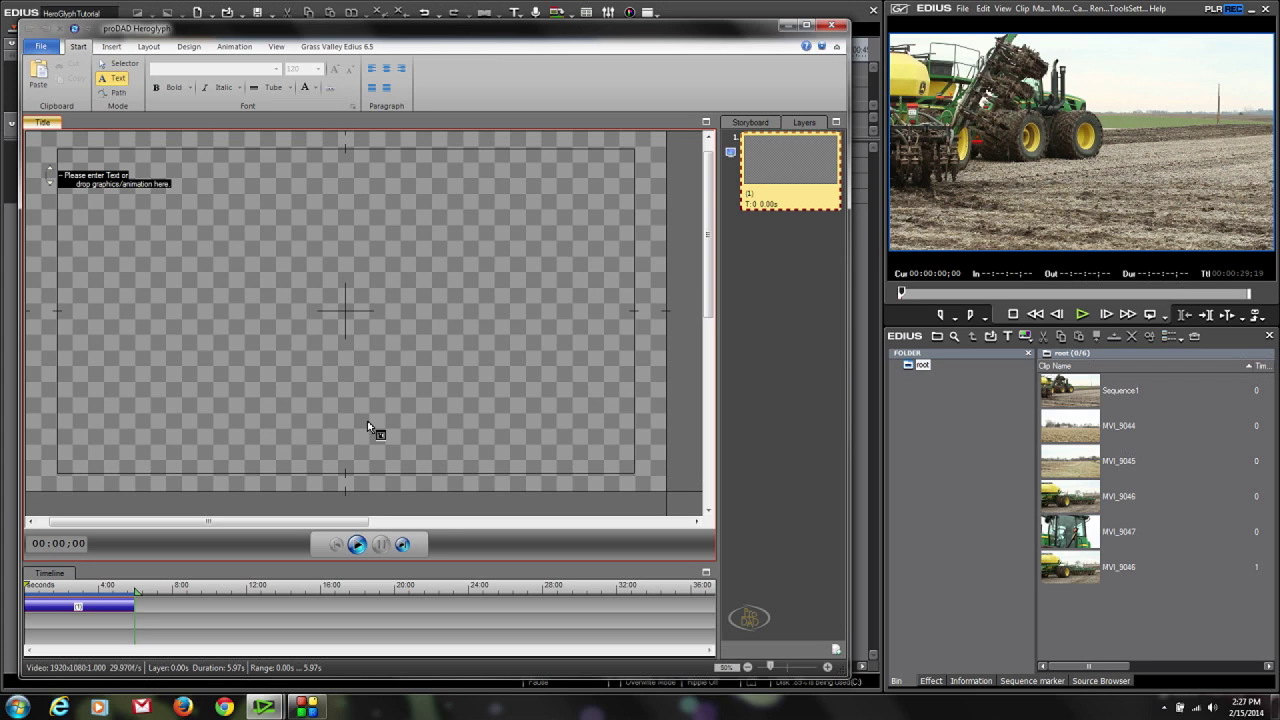
Enter the title text "The Family Farm" and finish editing with the text object selected.
{"action": "type", "text": "The"}
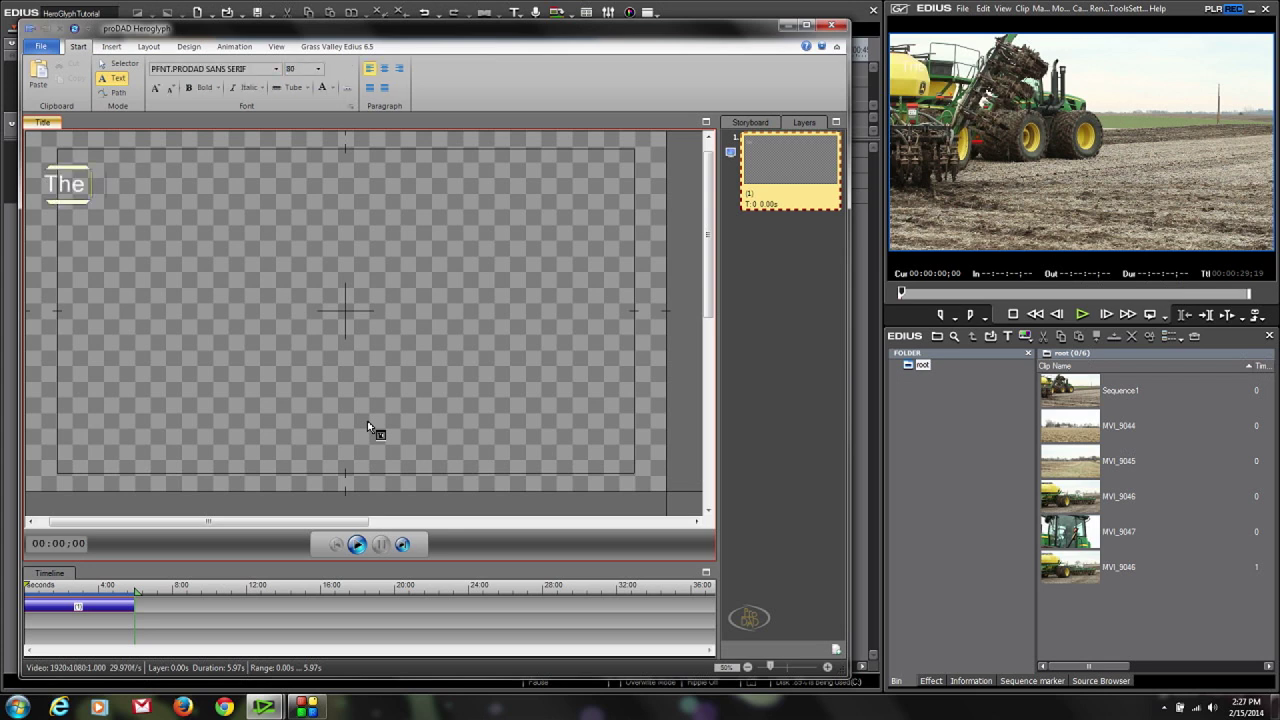
{"action": "type", "text": " Family Far"}
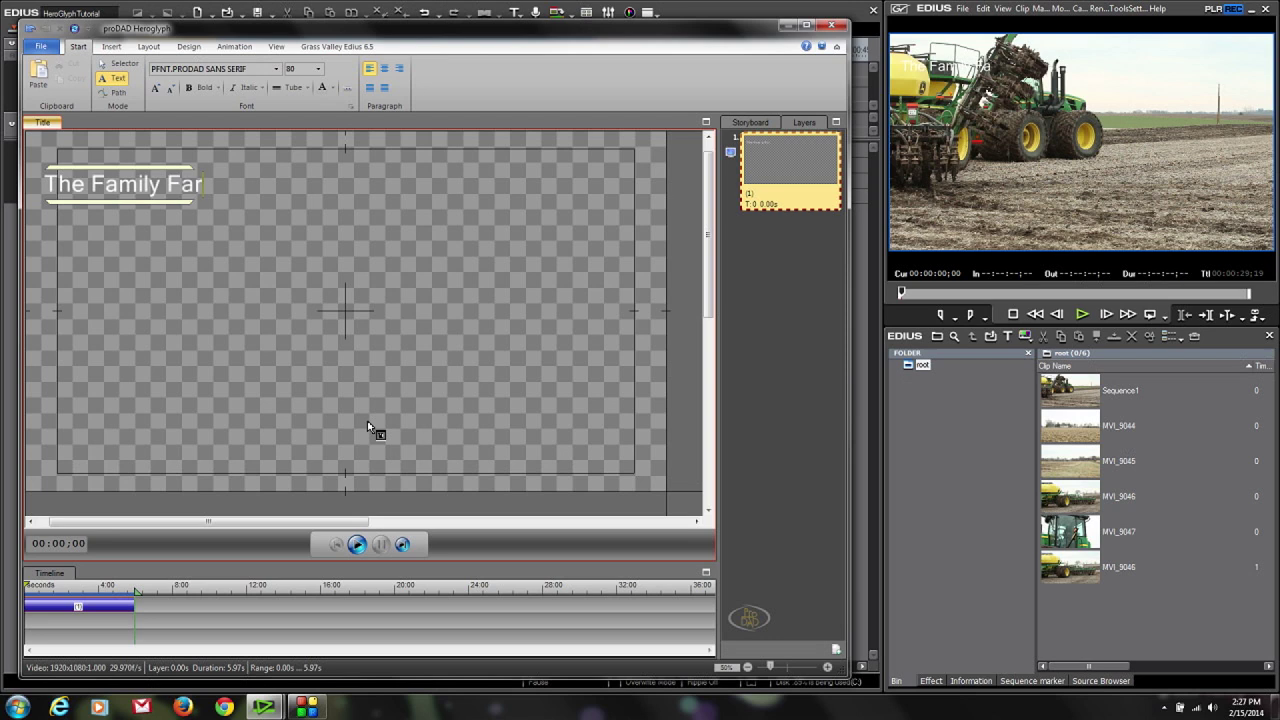
{"action": "type", "text": "m"}
{"action": "left_click", "coordinate": [367, 427]}
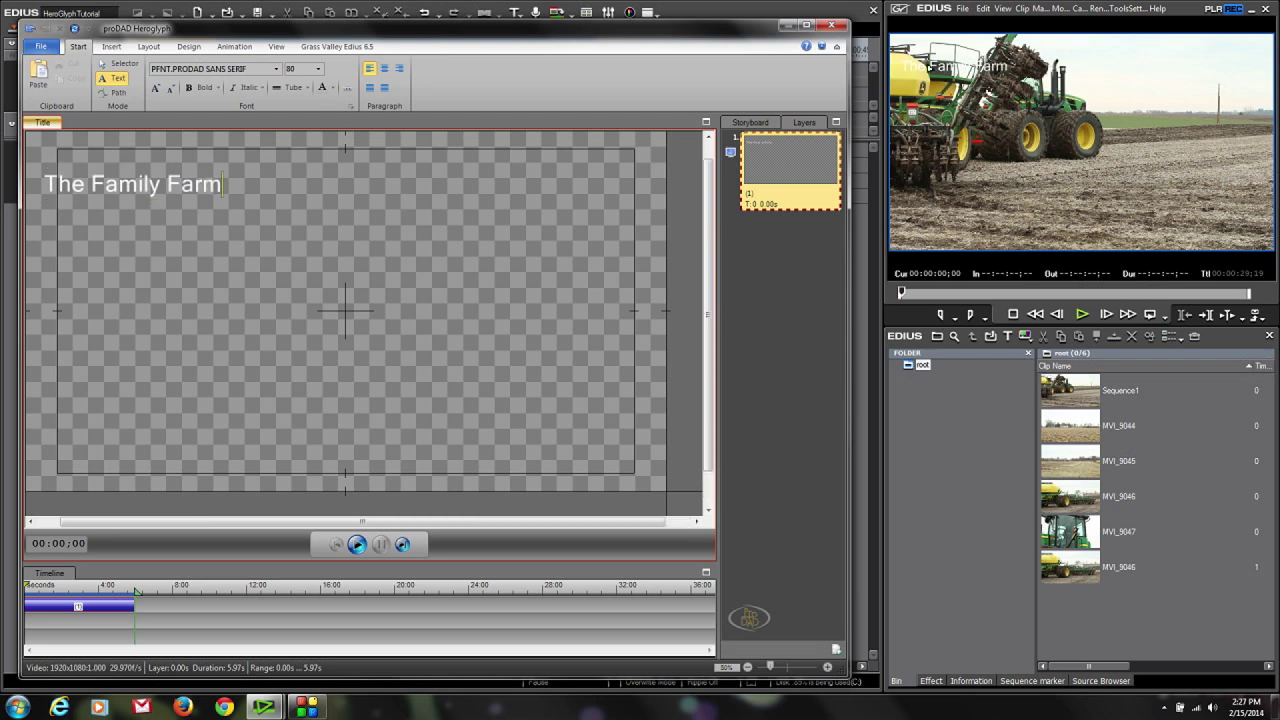
{"action": "key", "text": "Escape"}
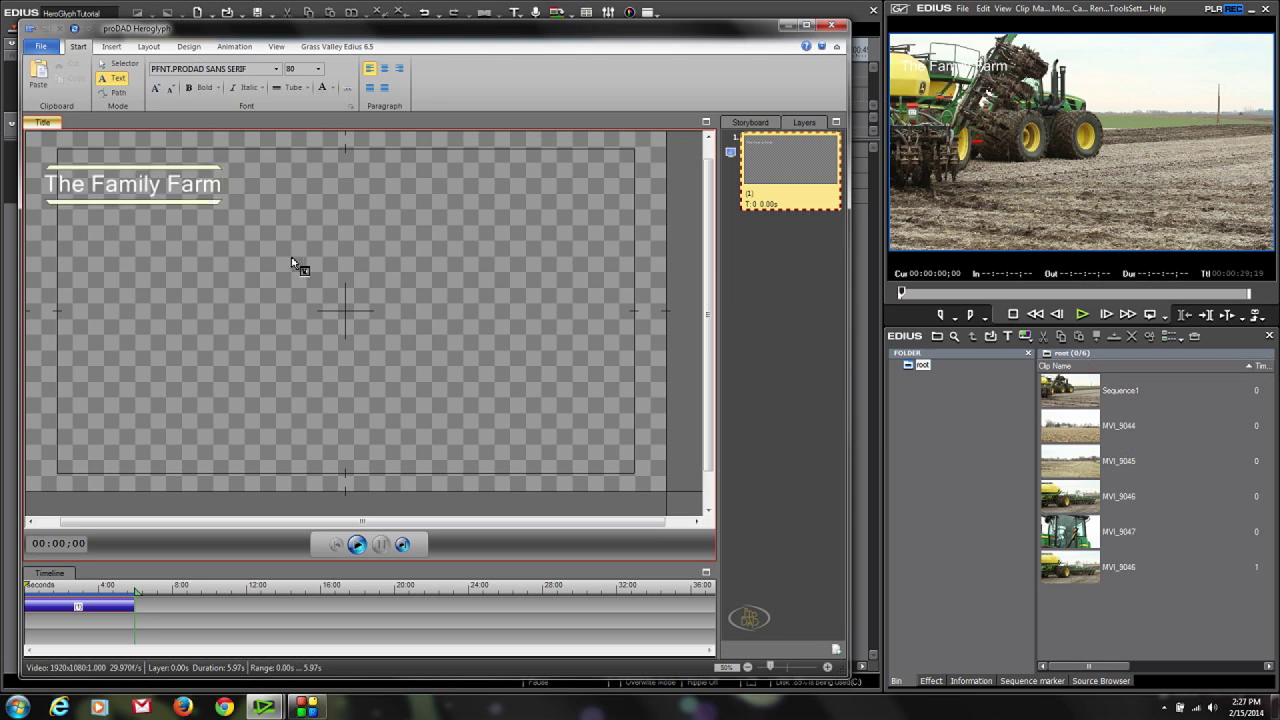
Set the font of "The Family Farm" to Andale Sans and its size to 120.
{"action": "left_click", "coordinate": [276, 70]}
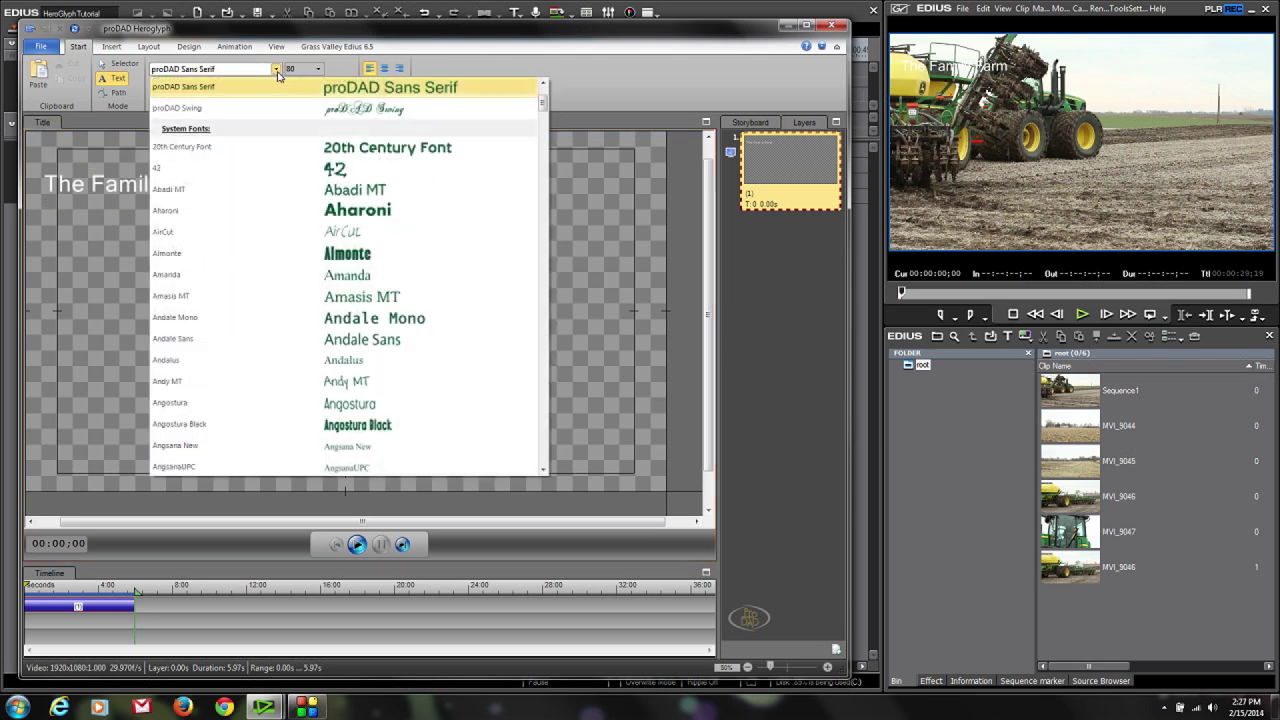
{"action": "left_click", "coordinate": [176, 338]}
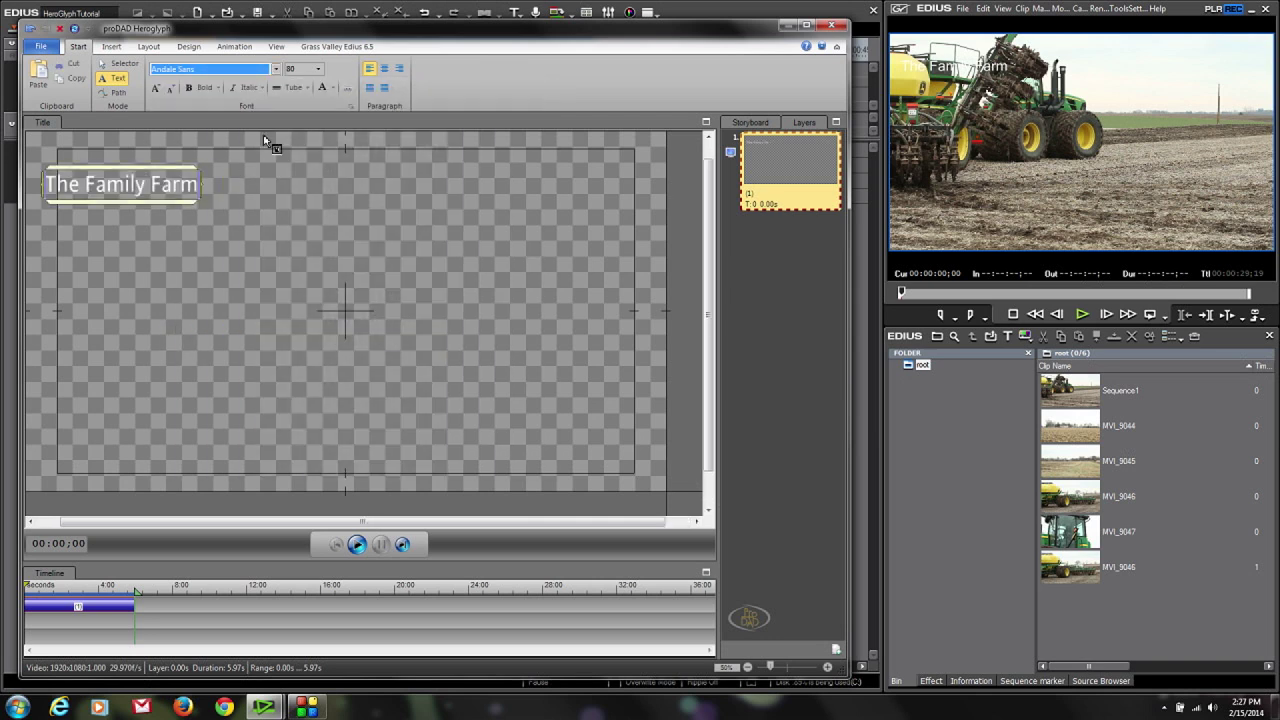
{"action": "left_click", "coordinate": [317, 69]}
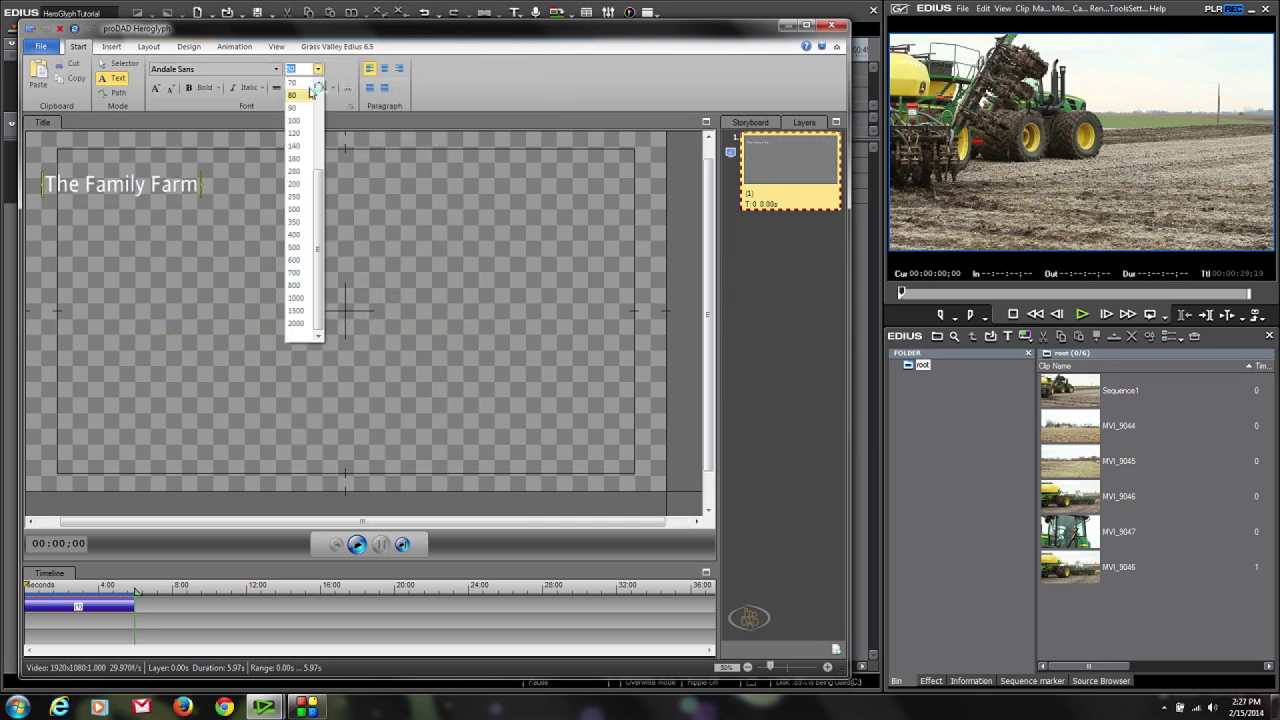
{"action": "left_click", "coordinate": [294, 135]}
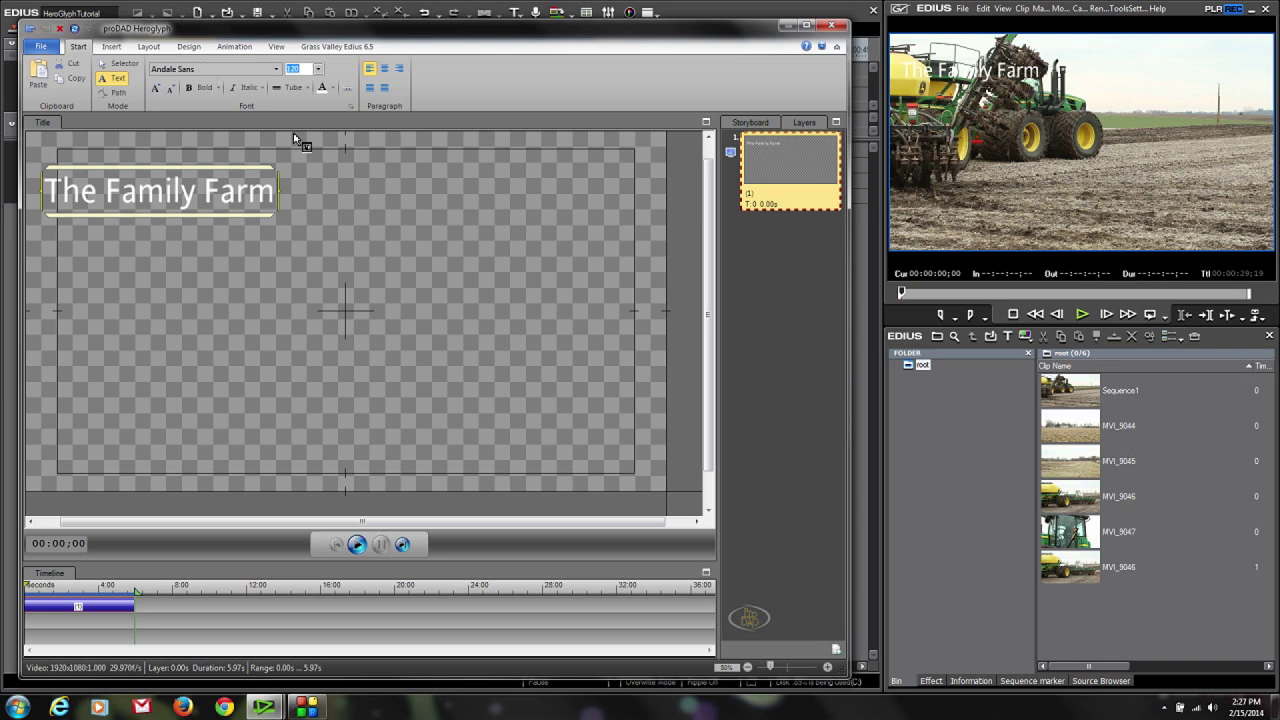
Center "The Family Farm" horizontally and align it to the bottom of the title safe area.
{"action": "left_click", "coordinate": [148, 46]}
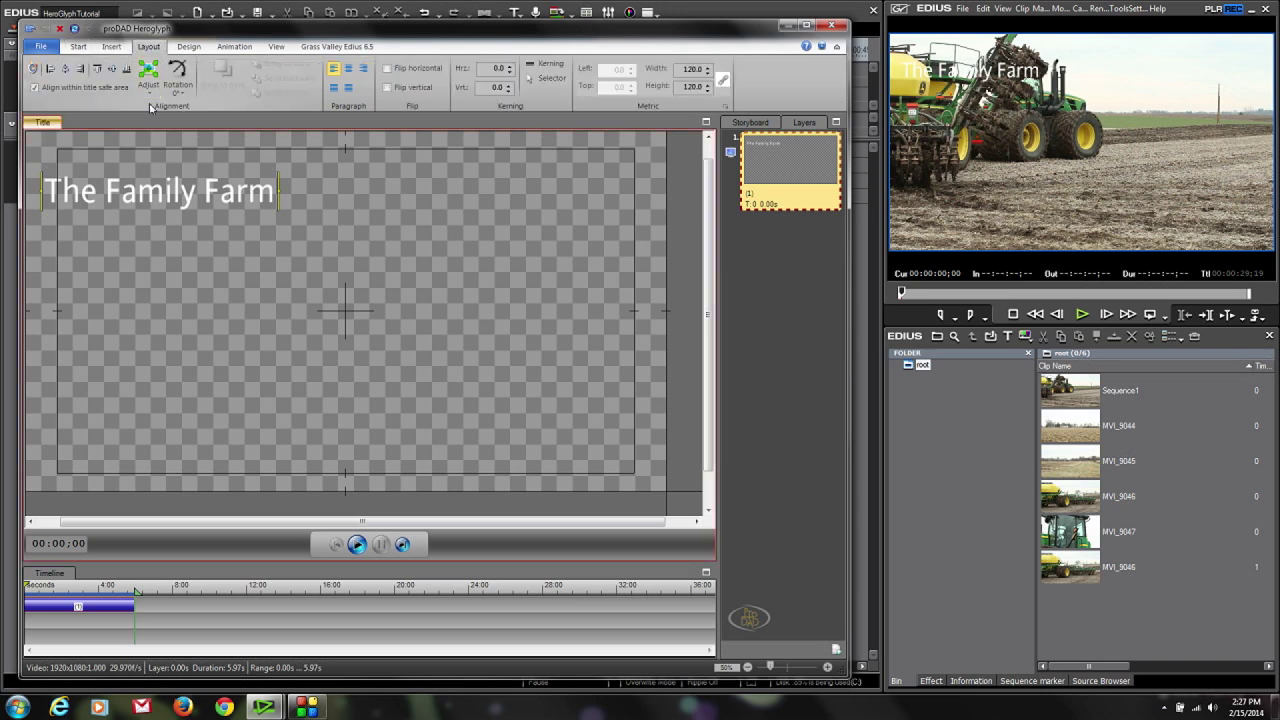
{"action": "left_click", "coordinate": [65, 69]}
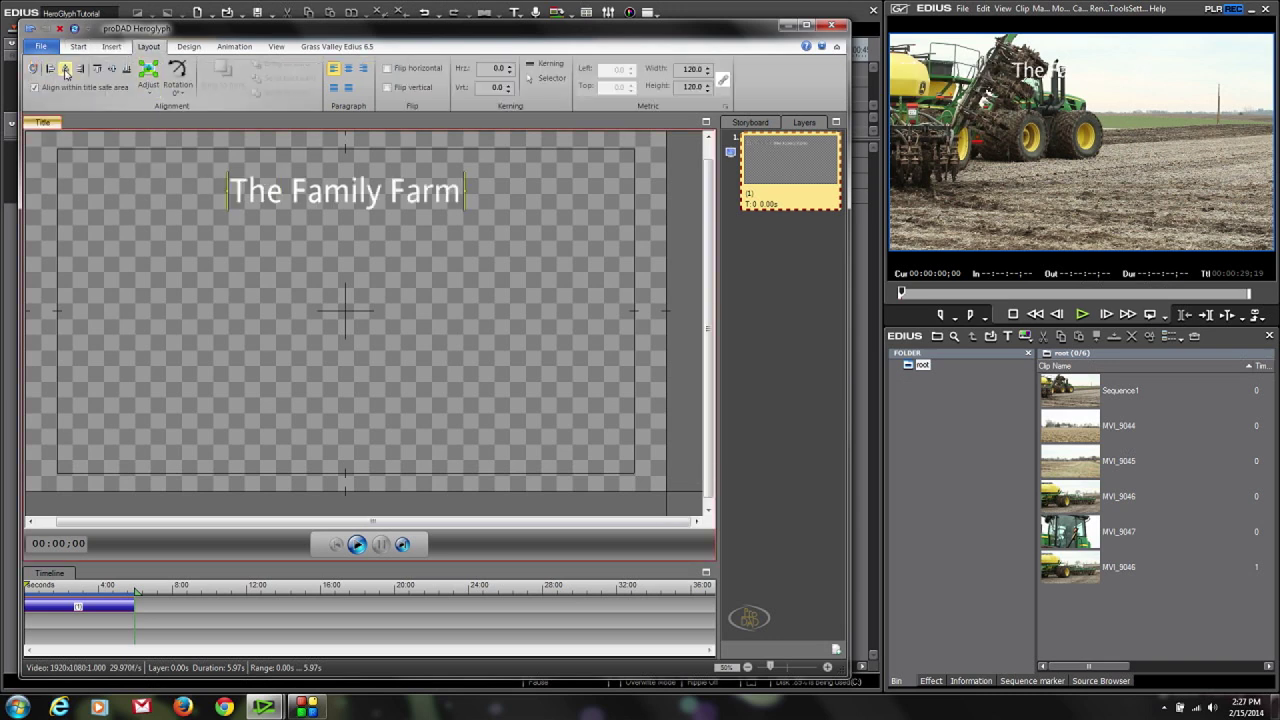
{"action": "left_click", "coordinate": [127, 74]}
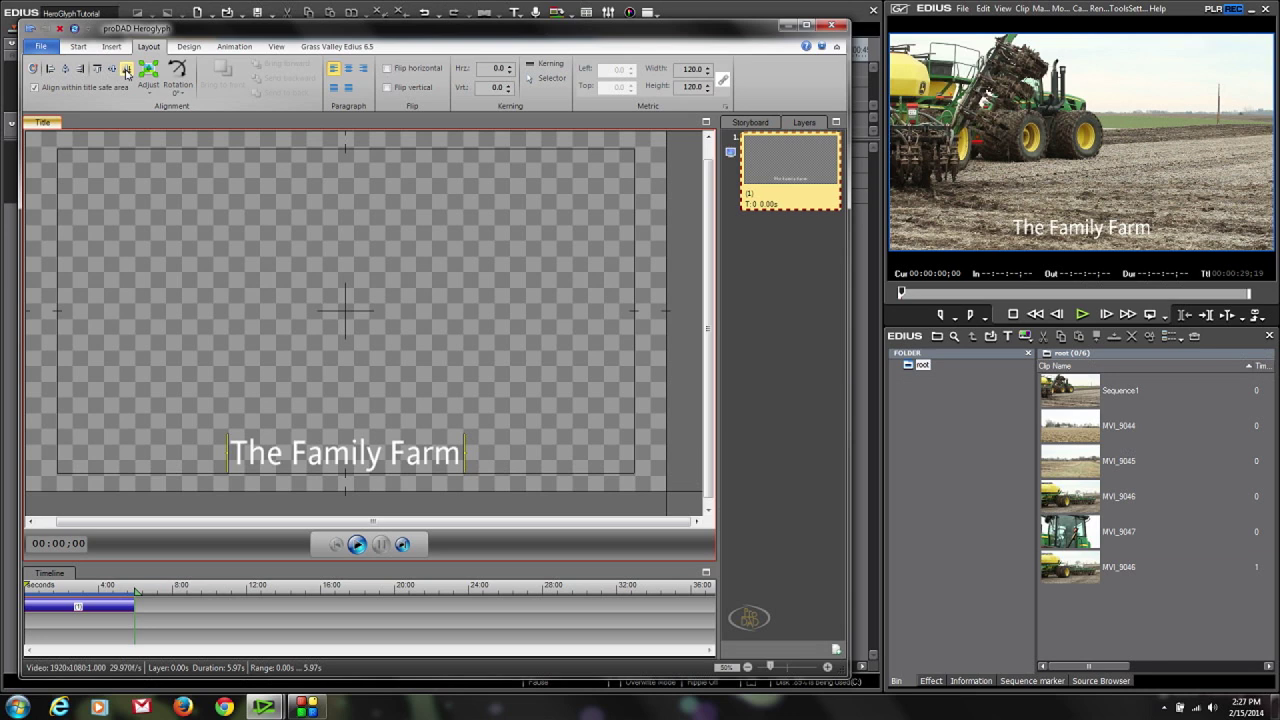
Try the cyan glow design preset on "The Family Farm", then apply the third preset, white with shadow and depth.
{"action": "left_click", "coordinate": [190, 47]}
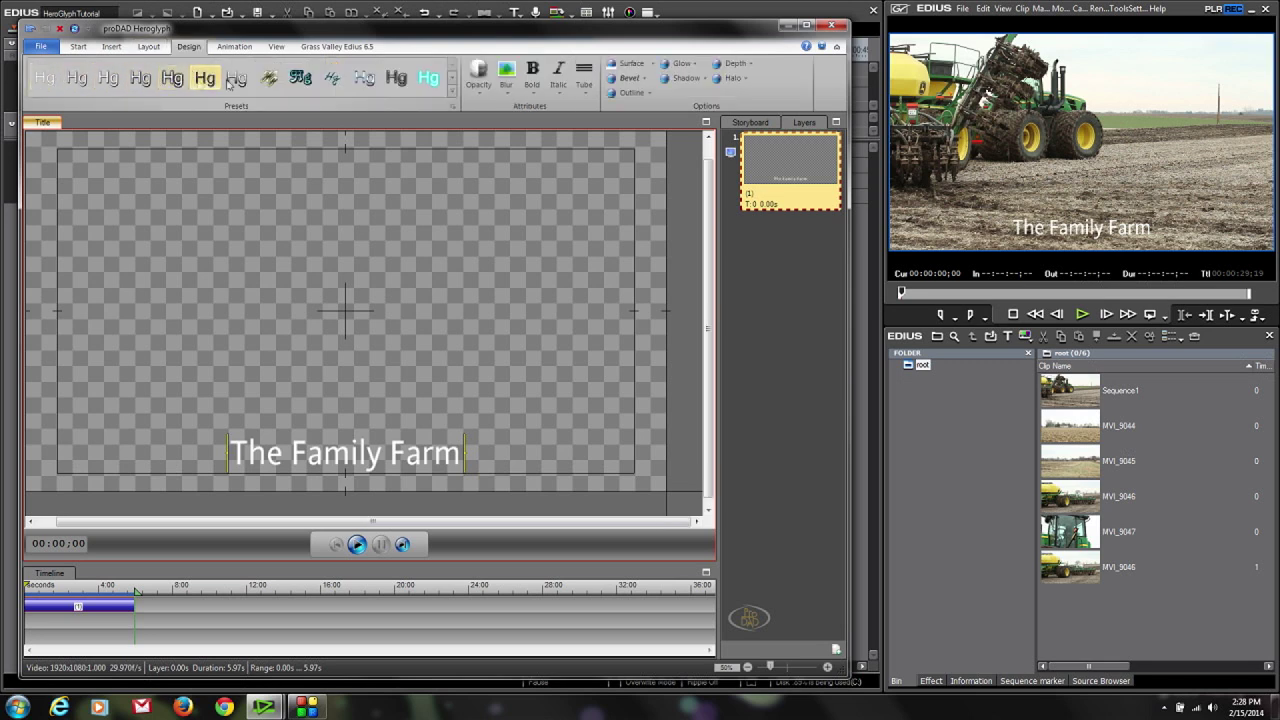
{"action": "left_click", "coordinate": [428, 80]}
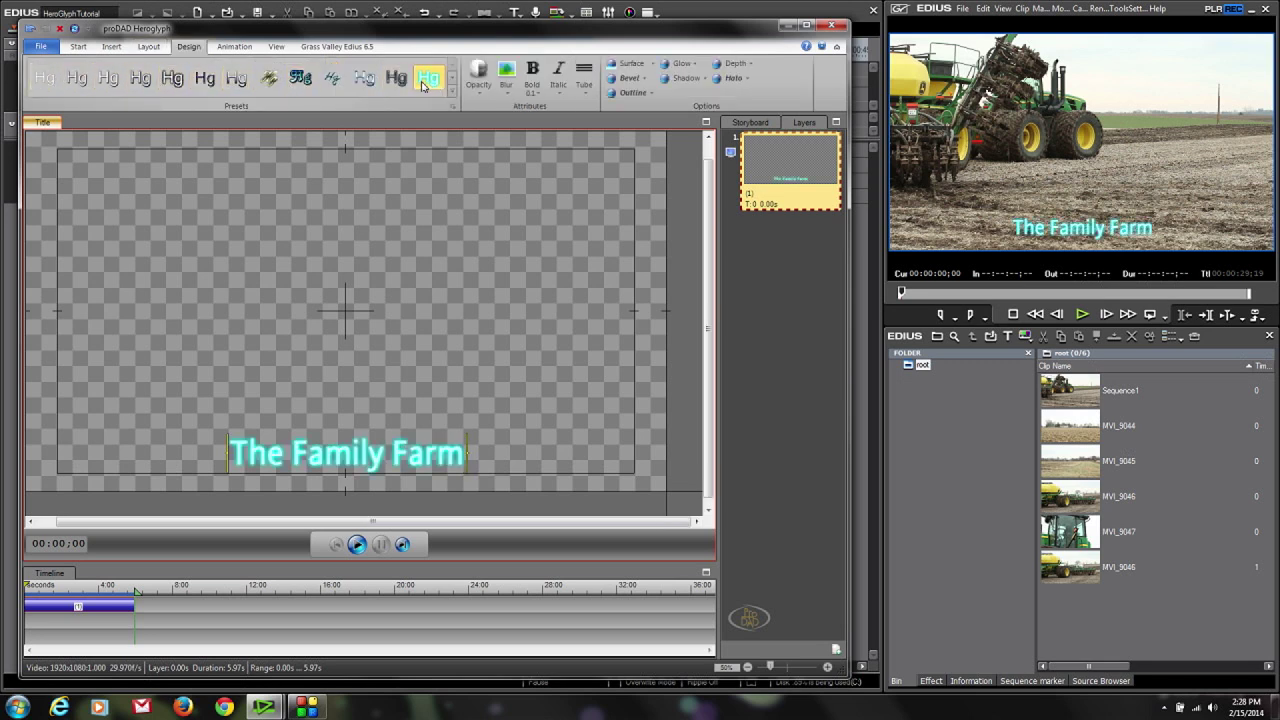
{"action": "left_click", "coordinate": [112, 84]}
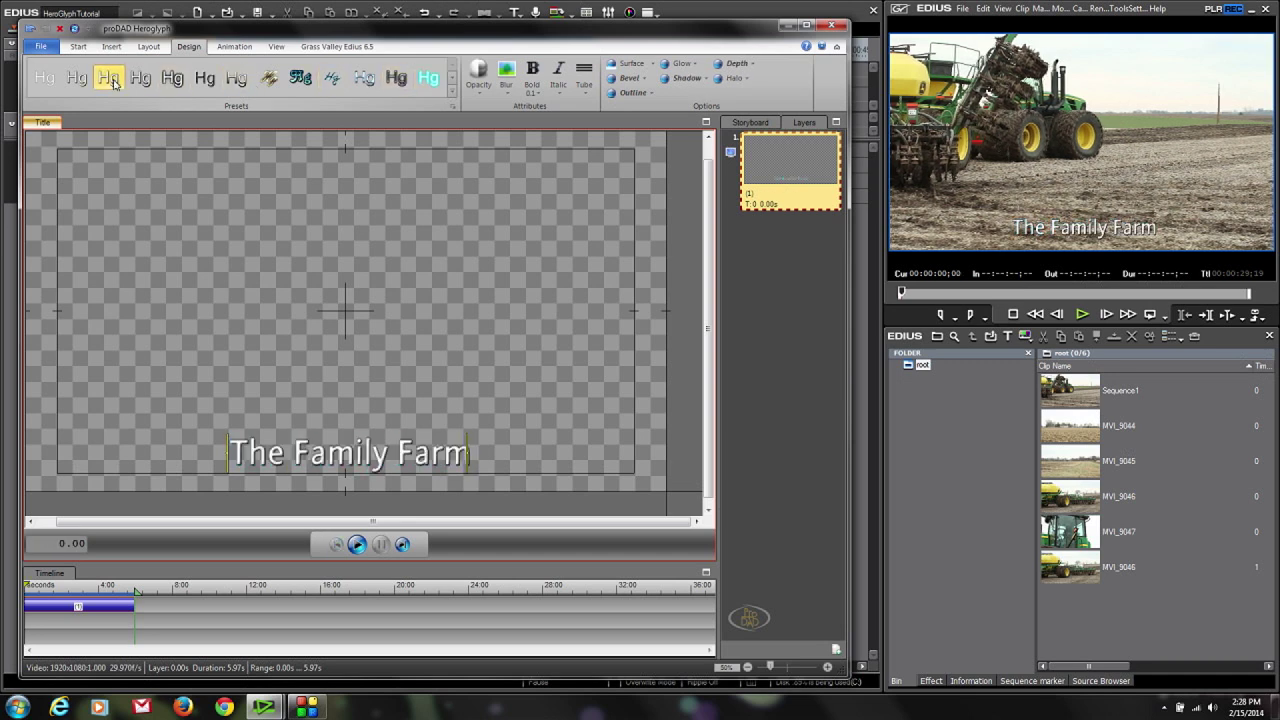
Select "The Family Farm" and apply the third Soft shadow preset to it.
{"action": "left_click", "coordinate": [215, 515]}
{"action": "left_click", "coordinate": [271, 463]}
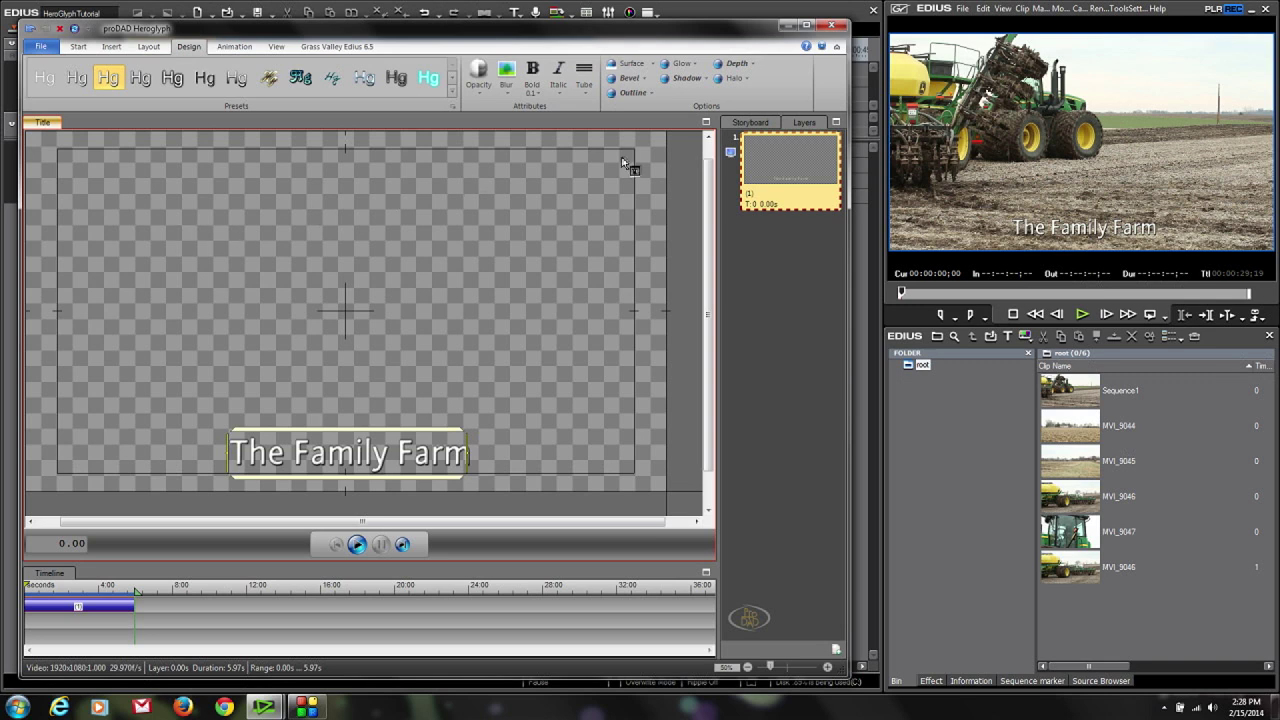
{"action": "left_click", "coordinate": [688, 79]}
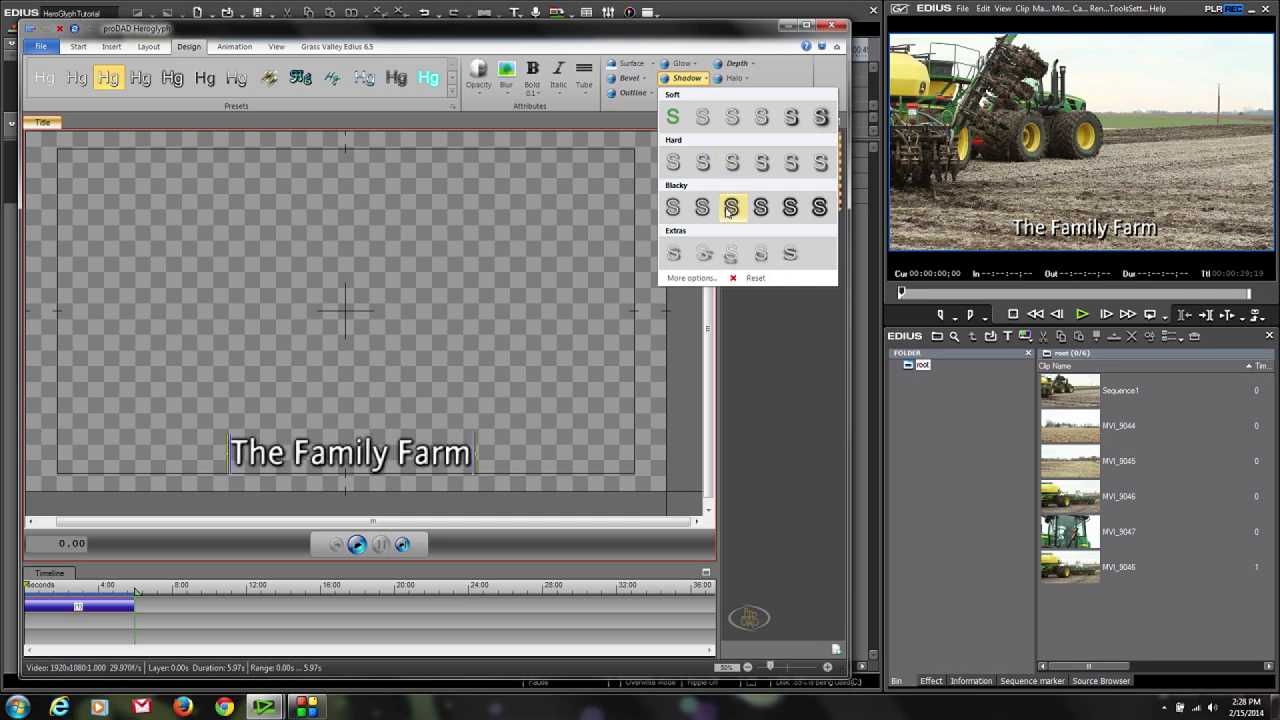
{"action": "left_click", "coordinate": [727, 119]}
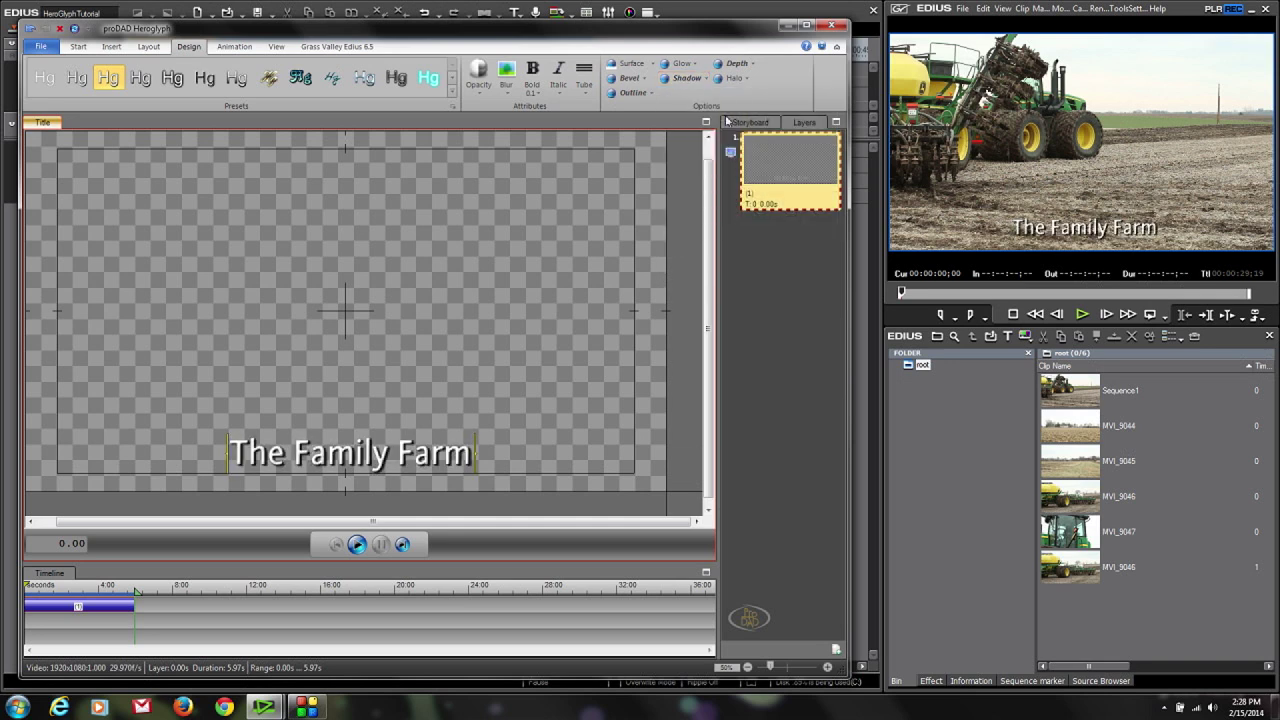
Try to open the additional shadow options for "The Family Farm".
{"action": "left_click", "coordinate": [686, 80]}
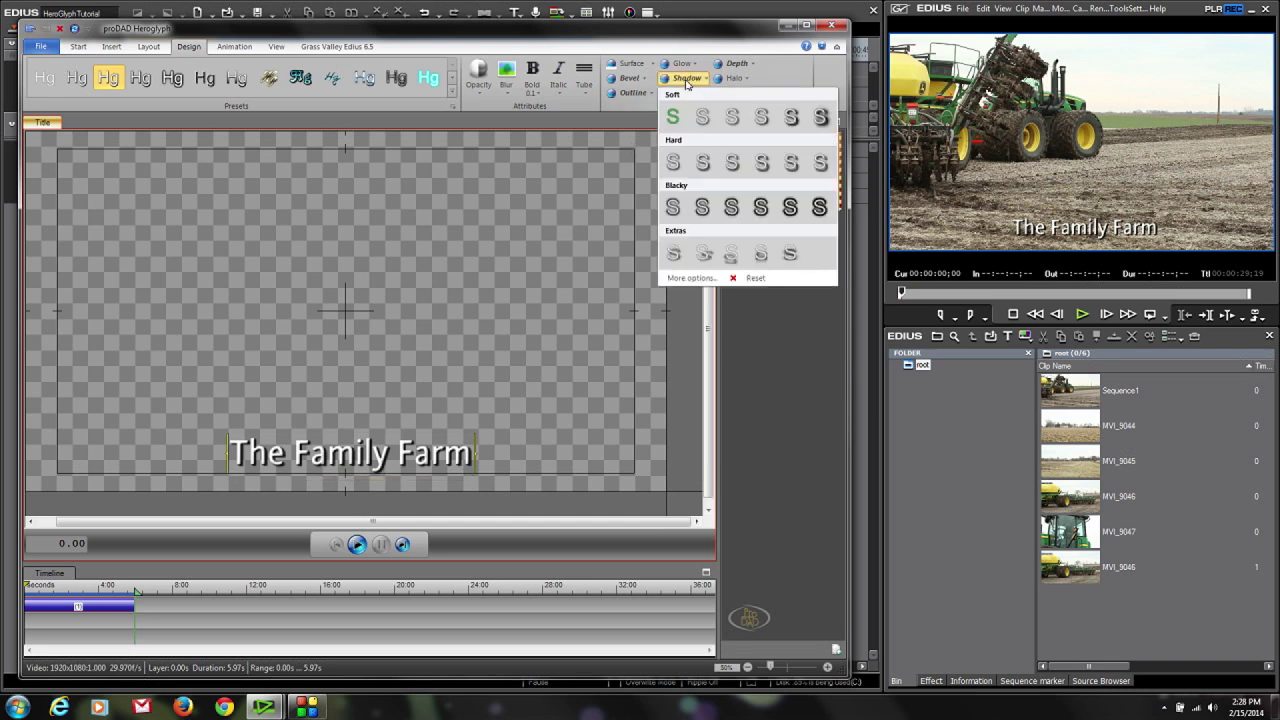
{"action": "left_click", "coordinate": [685, 280]}
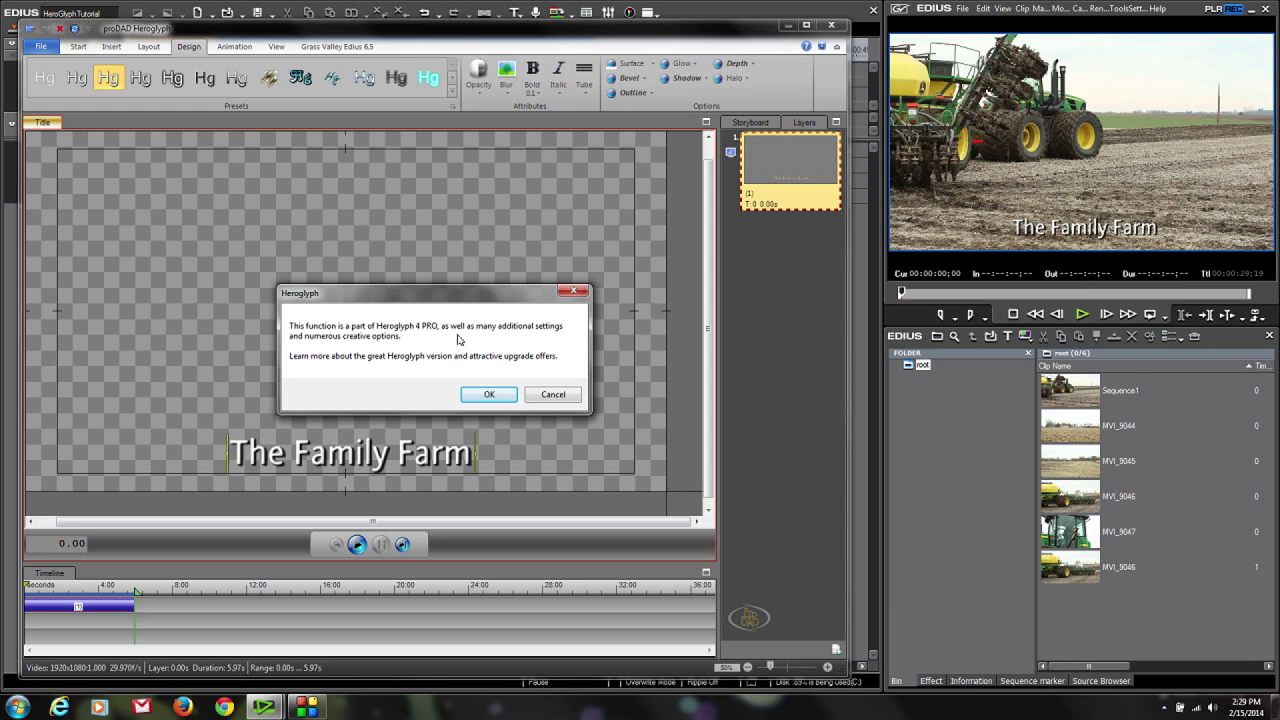
{"action": "left_click", "coordinate": [551, 398]}
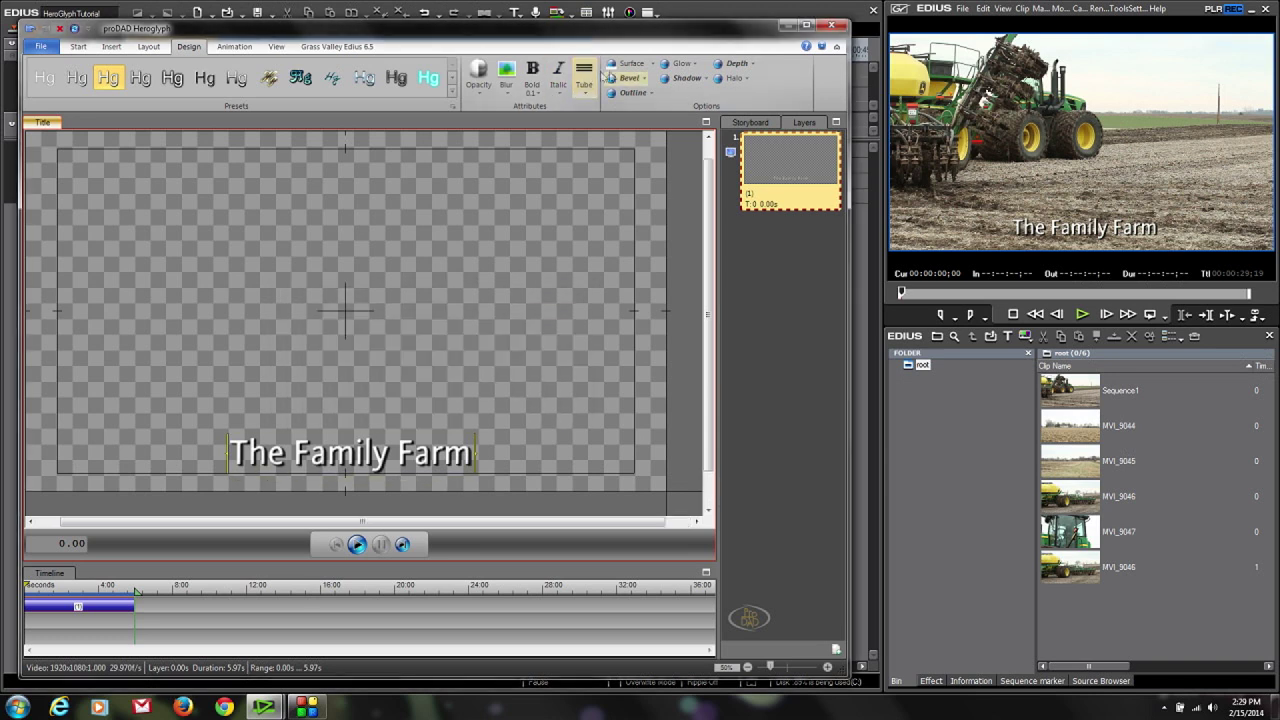
Try the second Plastic bevel preset on "The Family Farm".
{"action": "left_click", "coordinate": [696, 65]}
{"action": "left_click", "coordinate": [634, 84]}
{"action": "left_click", "coordinate": [634, 86]}
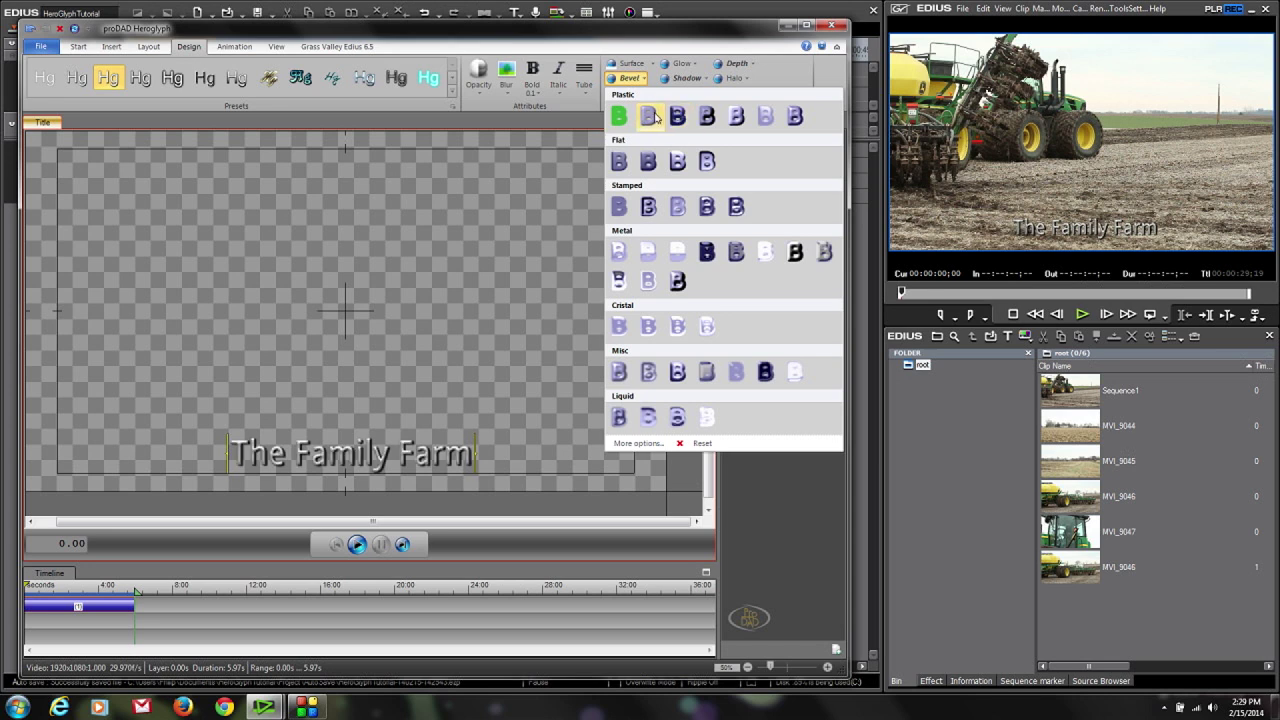
{"action": "left_click", "coordinate": [653, 118]}
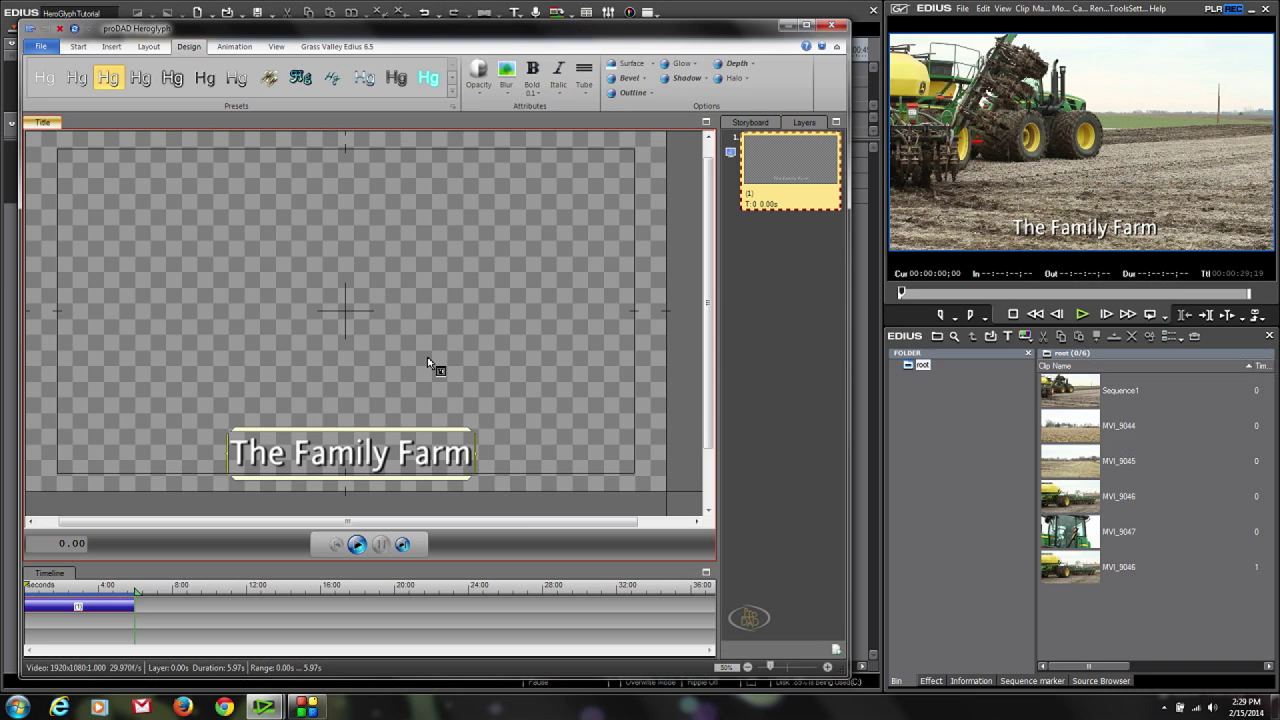
Deselect the text, play the title through, and return the playhead to the start.
{"action": "left_click", "coordinate": [263, 486]}
{"action": "left_click", "coordinate": [357, 544]}
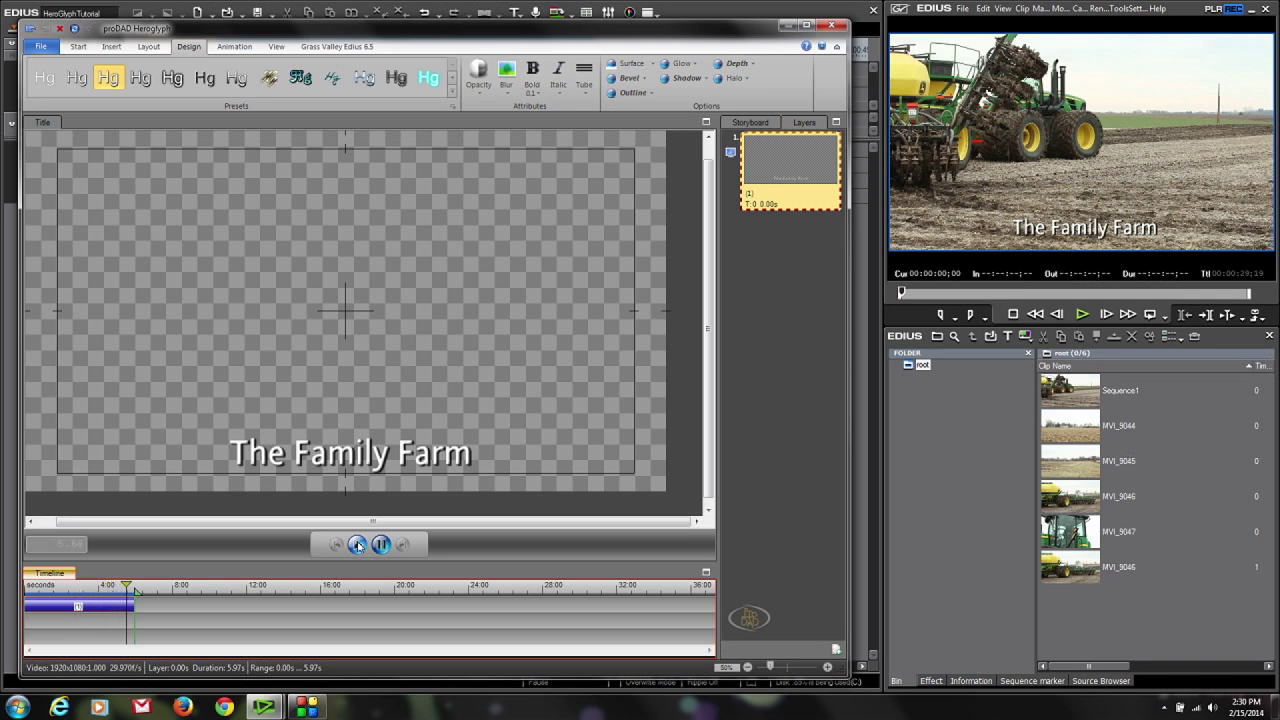
{"action": "left_click", "coordinate": [362, 546]}
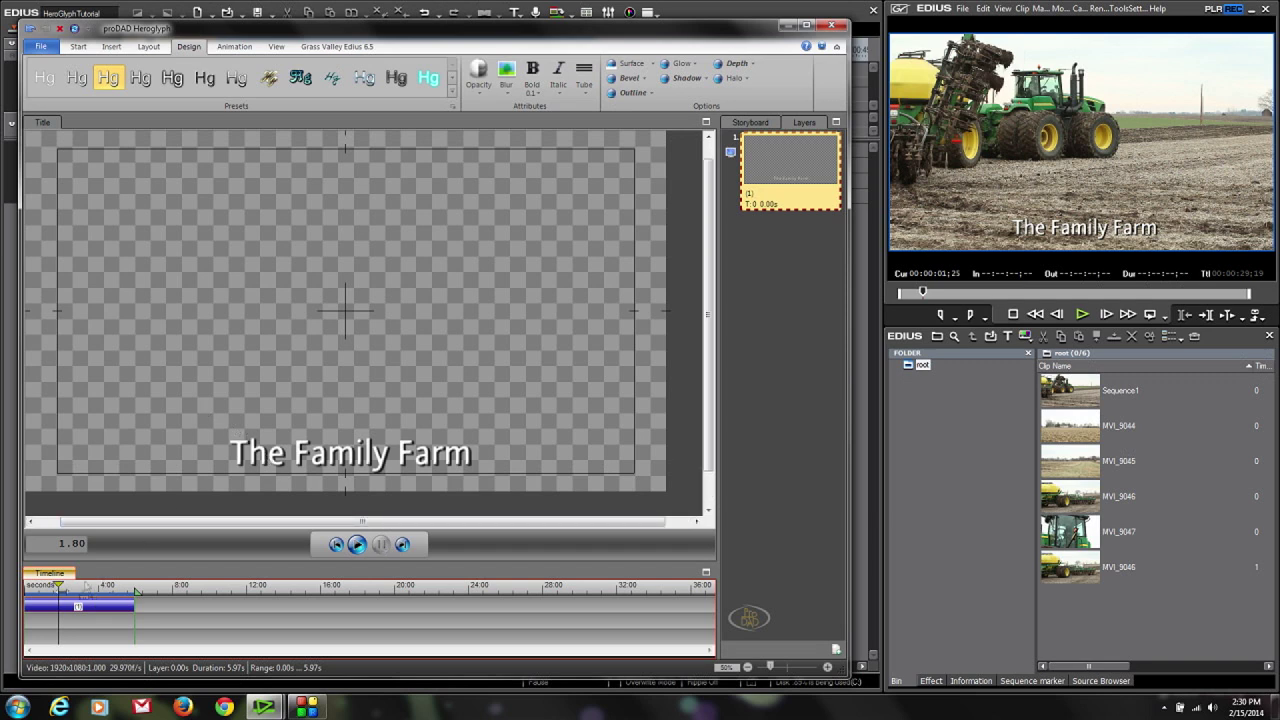
{"action": "left_click_drag", "start_coordinate": [58, 585], "coordinate": [26, 585]}
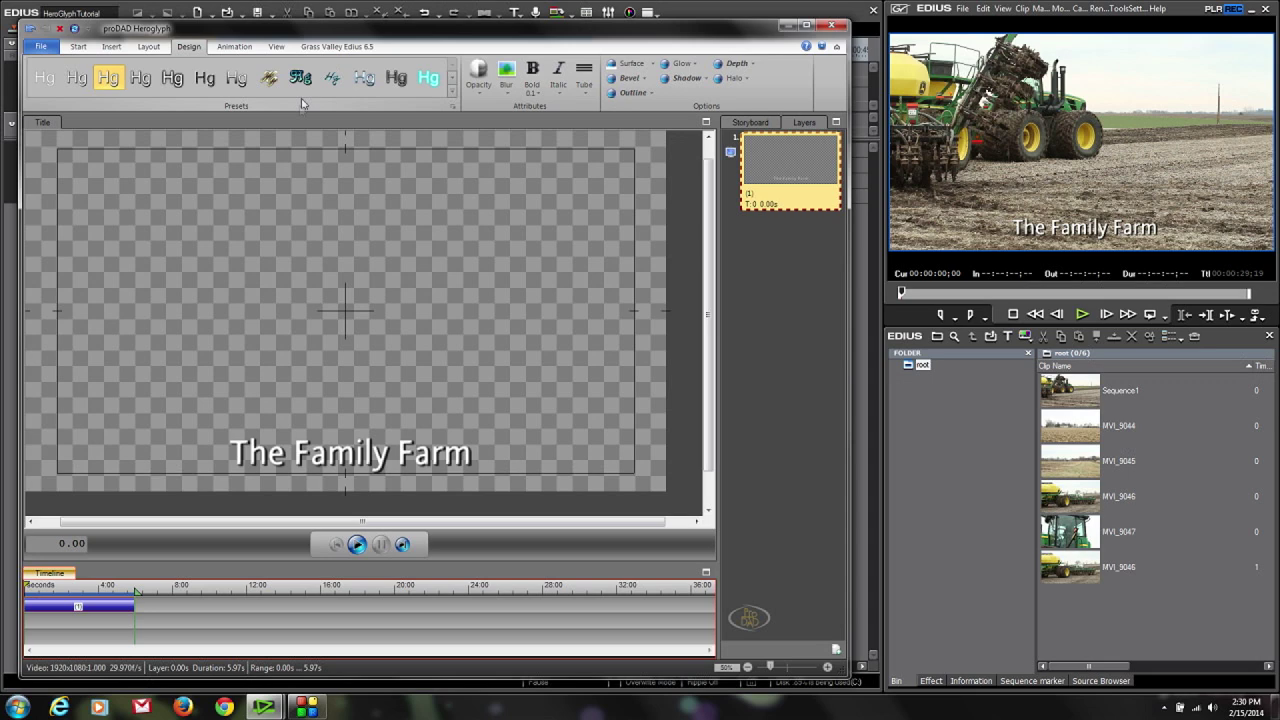
Set both the fade-in effect and the fade-out effect of "The Family Farm" to 1.00 second.
{"action": "left_click", "coordinate": [233, 47]}
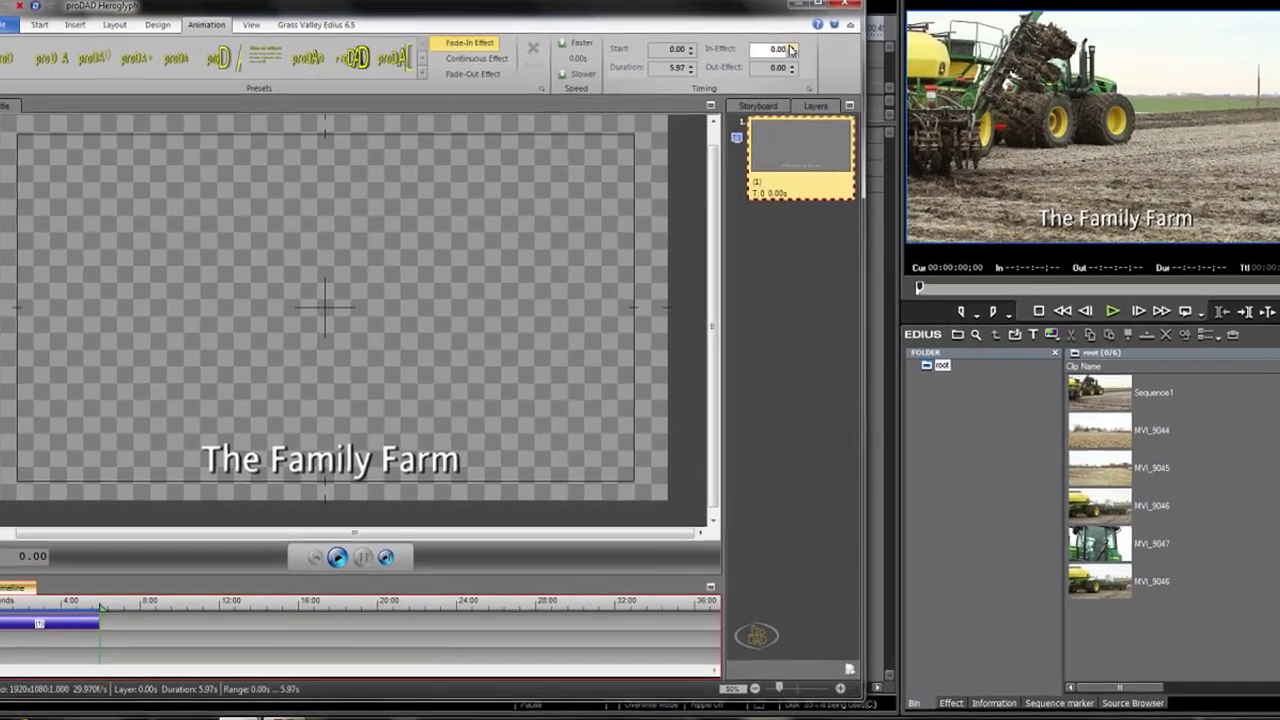
{"action": "left_click", "coordinate": [784, 67]}
{"action": "left_click", "coordinate": [796, 48]}
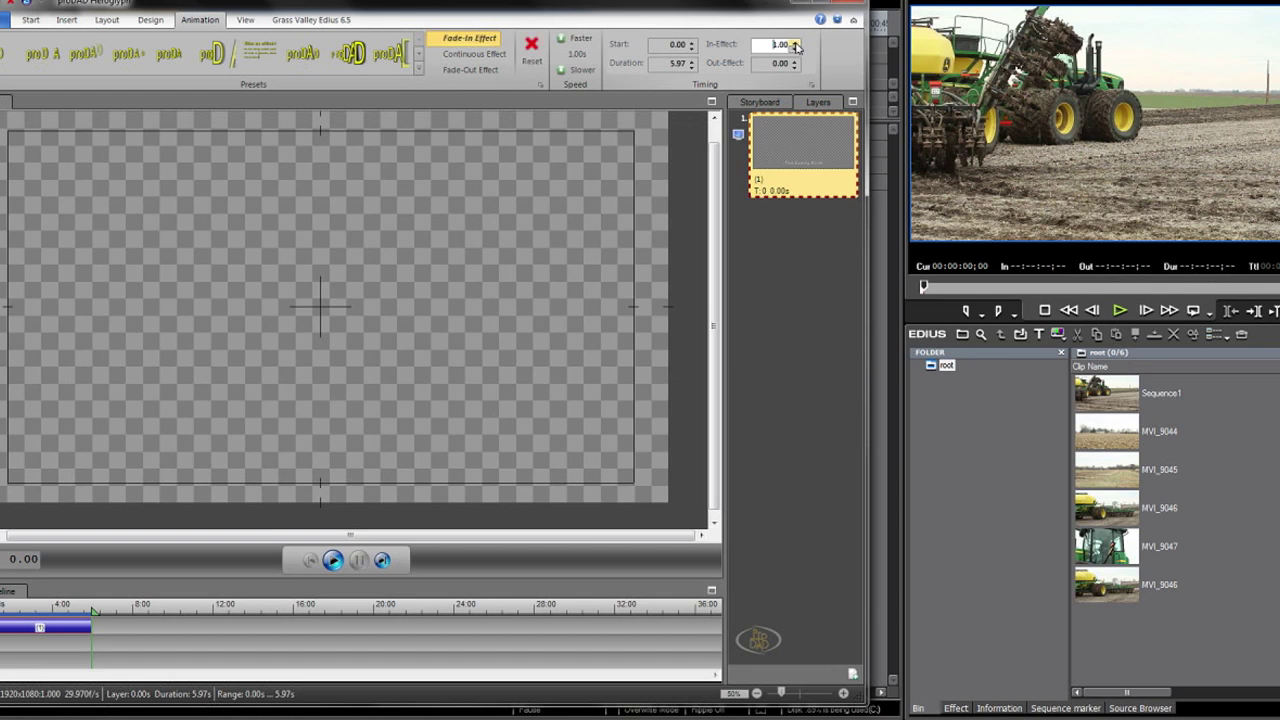
{"action": "left_click", "coordinate": [467, 72]}
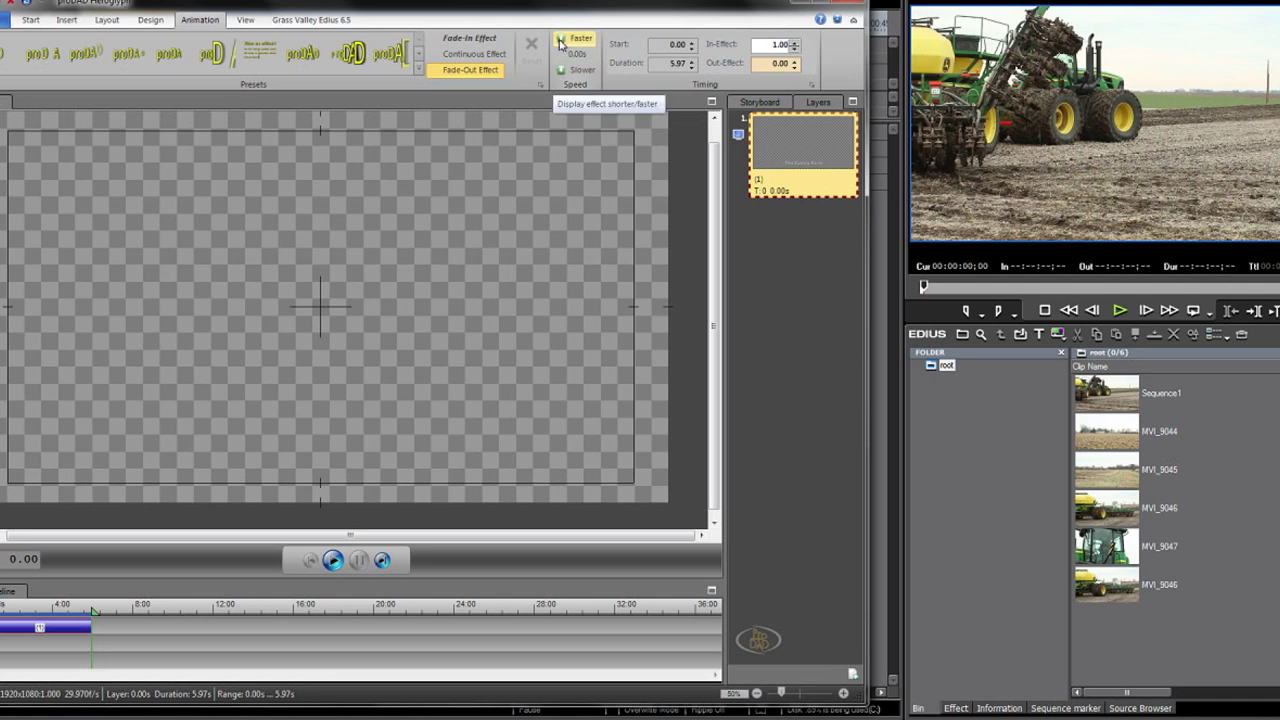
{"action": "left_click", "coordinate": [561, 72]}
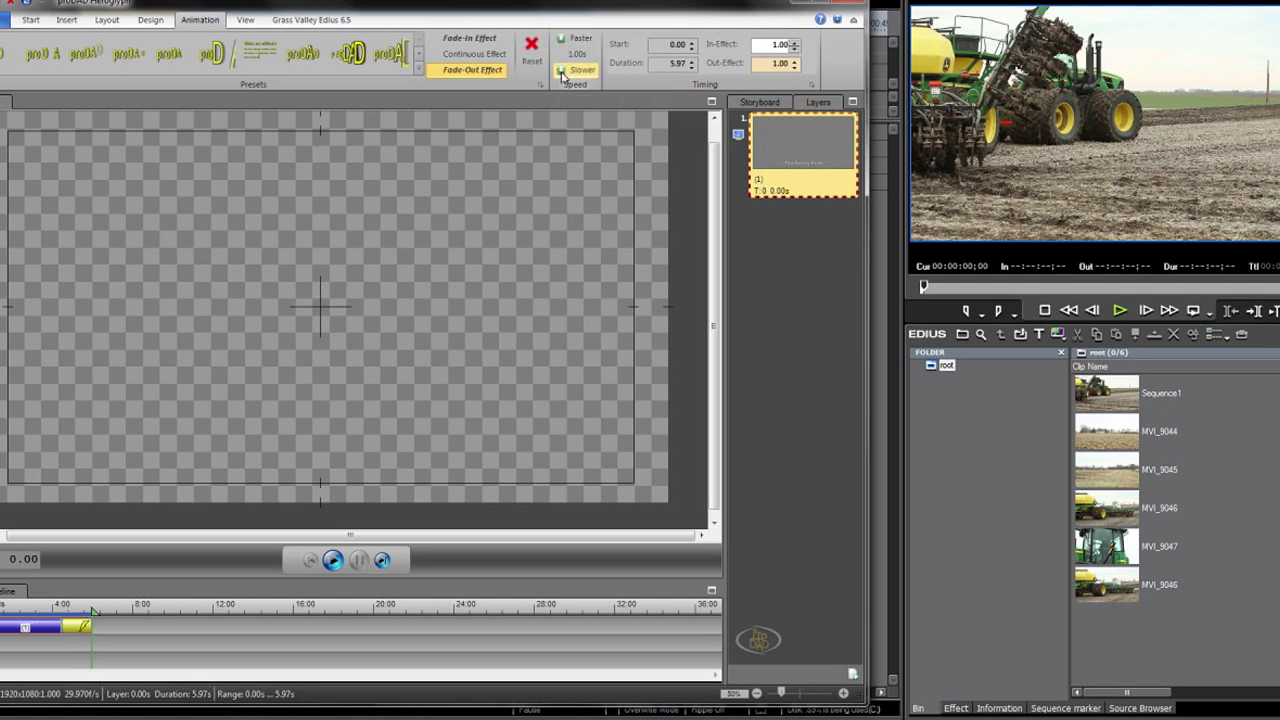
{"action": "left_click", "coordinate": [562, 41]}
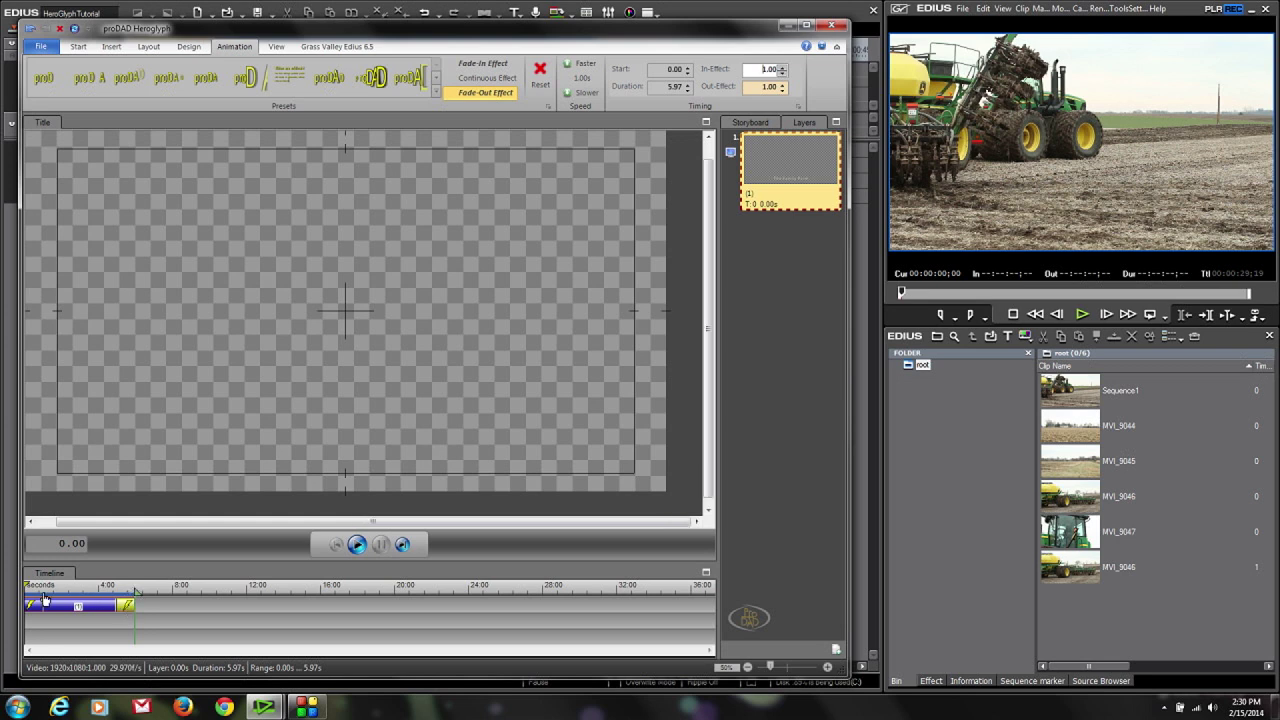
Select the fade-out and fade-in blocks on the title's timeline, play the fades, and return the playhead to the start.
{"action": "left_click", "coordinate": [128, 612]}
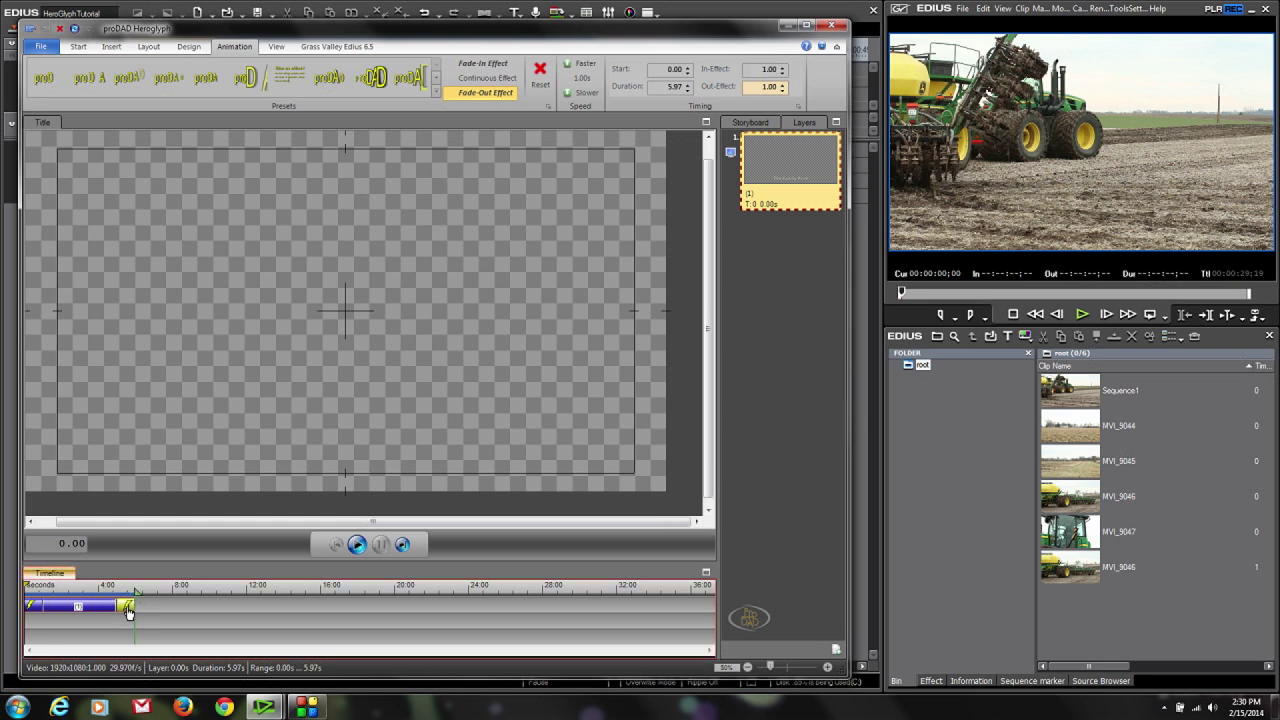
{"action": "left_click", "coordinate": [33, 609]}
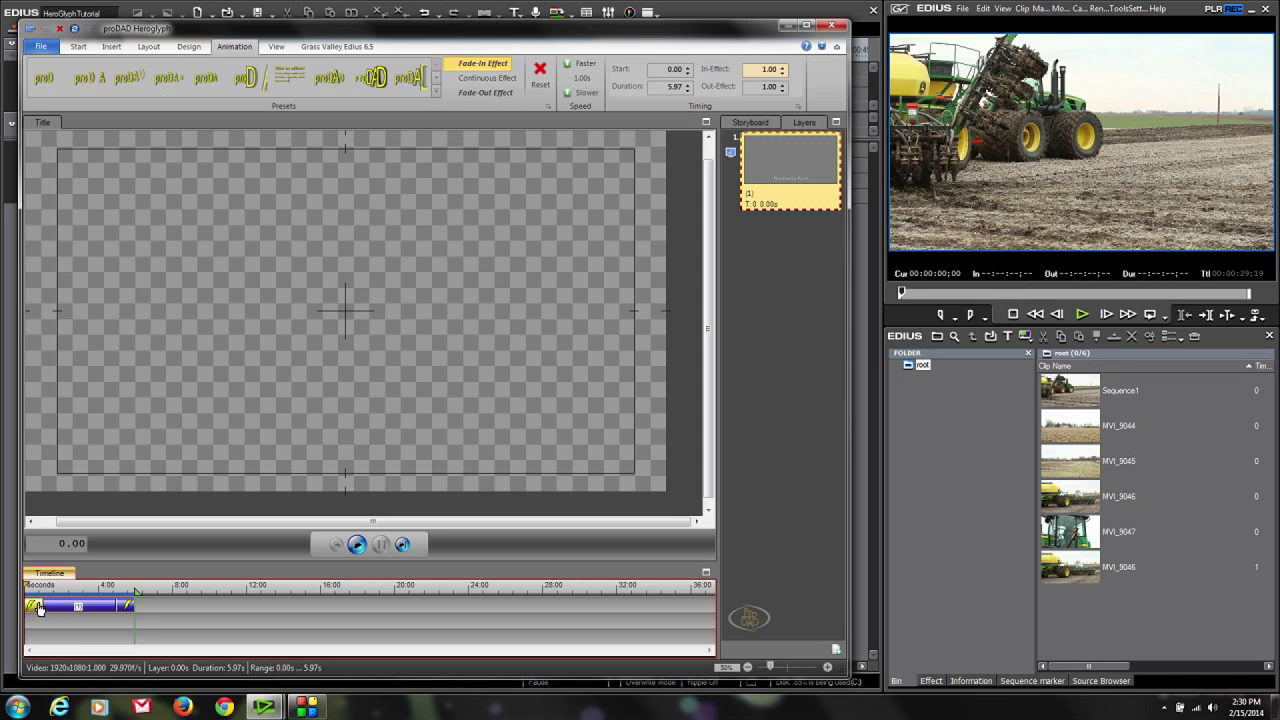
{"action": "left_click", "coordinate": [358, 545]}
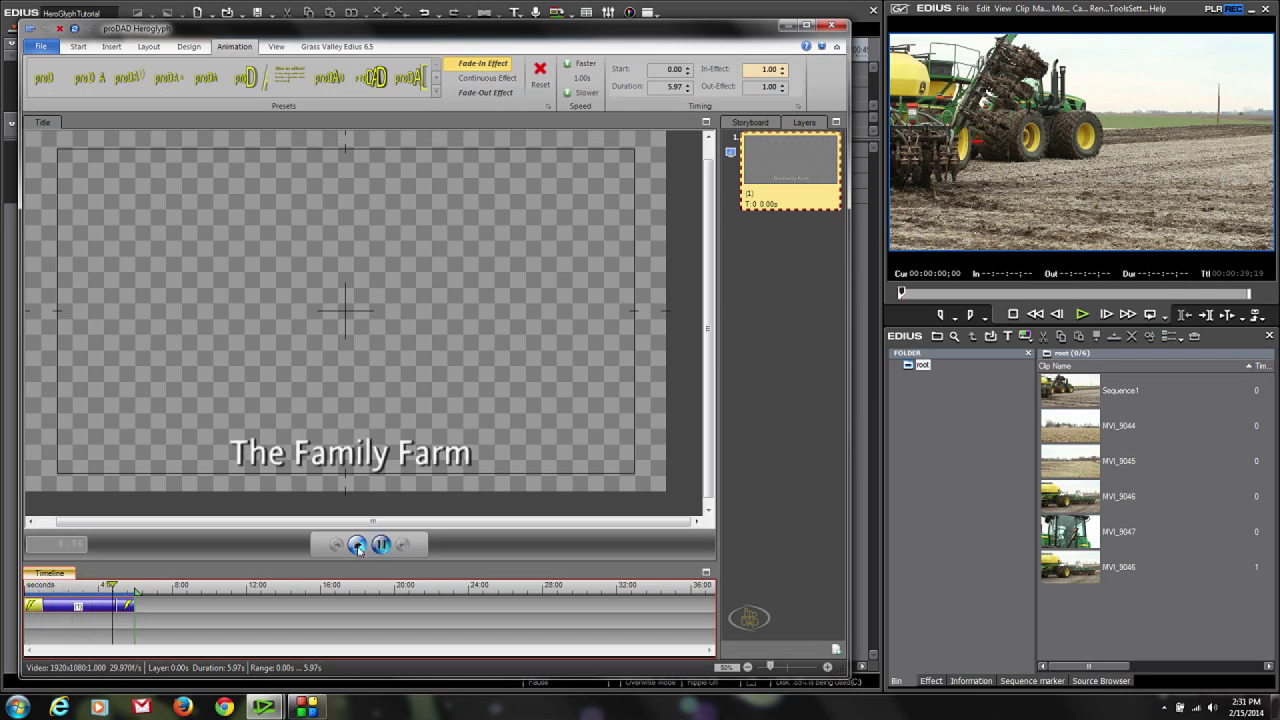
{"action": "left_click", "coordinate": [358, 547]}
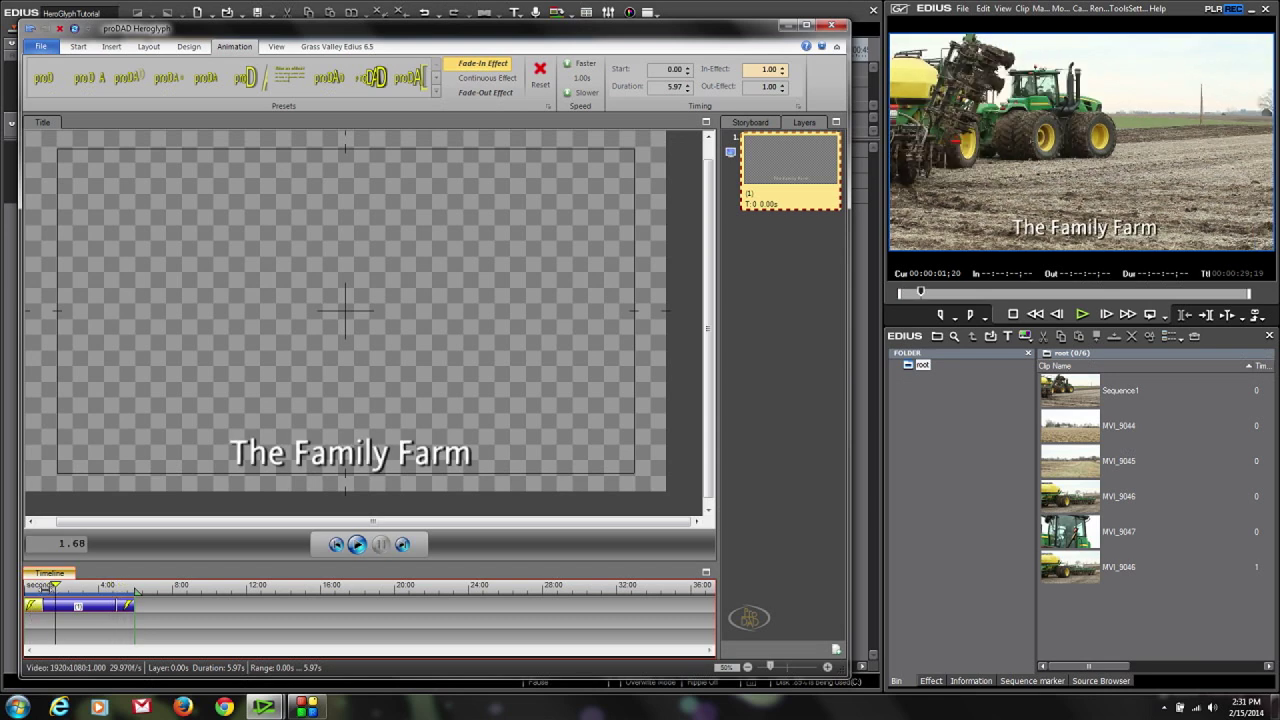
{"action": "left_click_drag", "start_coordinate": [55, 586], "coordinate": [8, 593]}
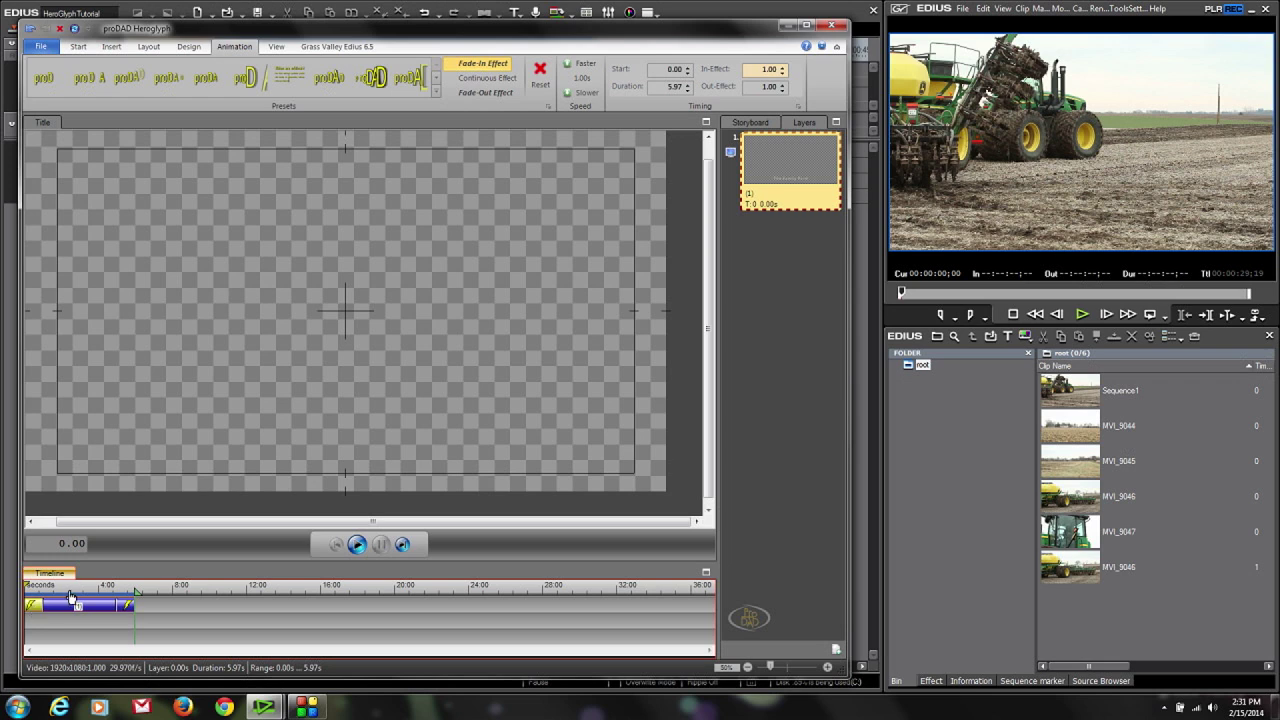
Try the second Characters preset for the fade-in, replace it with the eighth Characters preset, and play the result.
{"action": "left_click", "coordinate": [88, 77]}
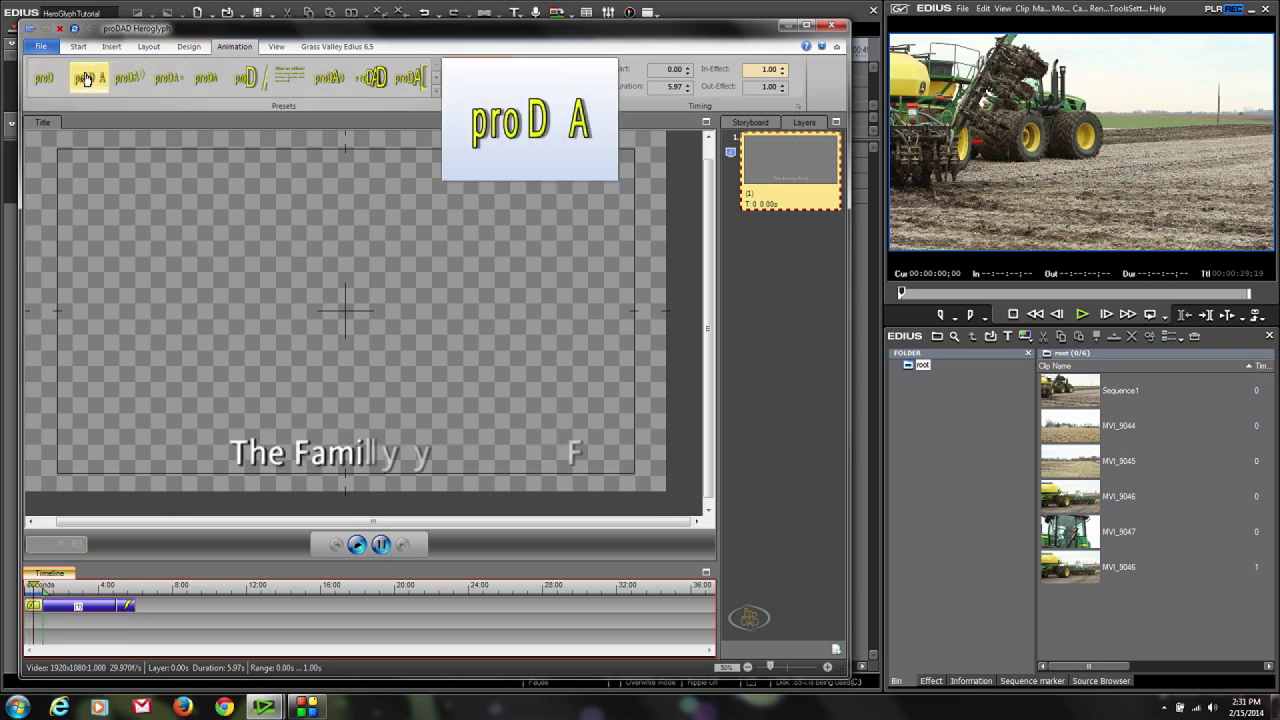
{"action": "left_click", "coordinate": [337, 84]}
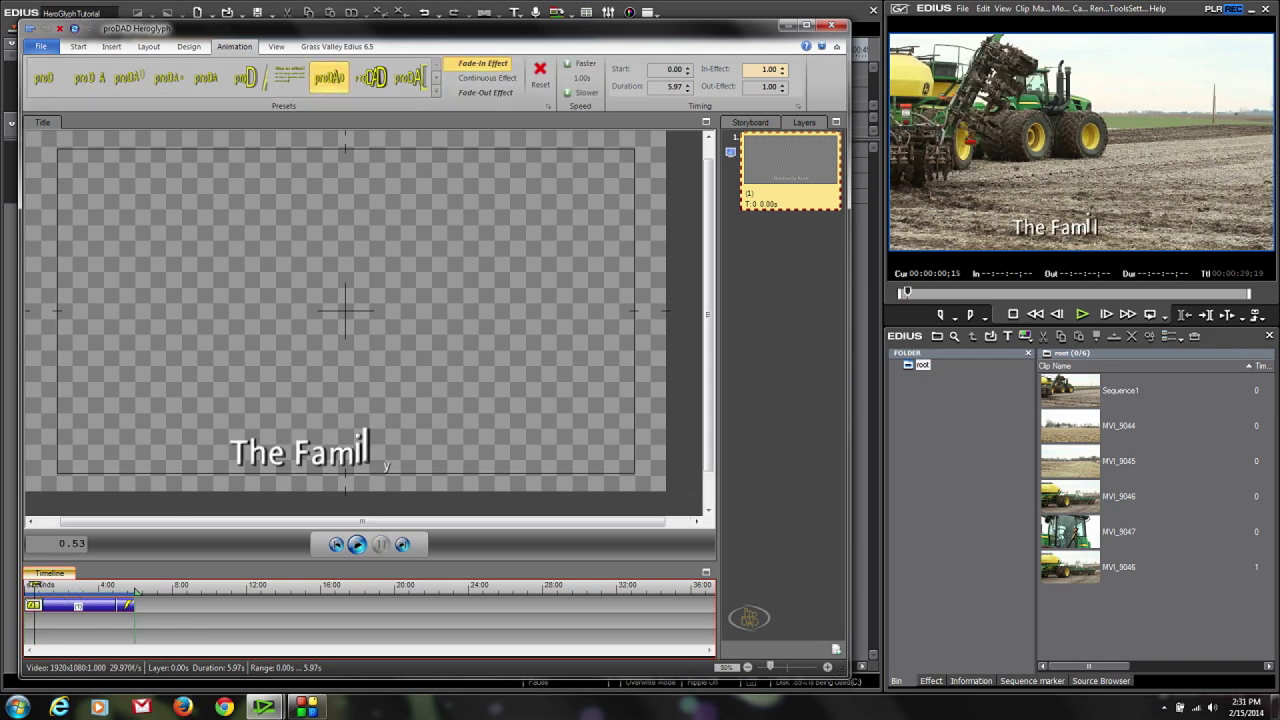
{"action": "left_click", "coordinate": [357, 545]}
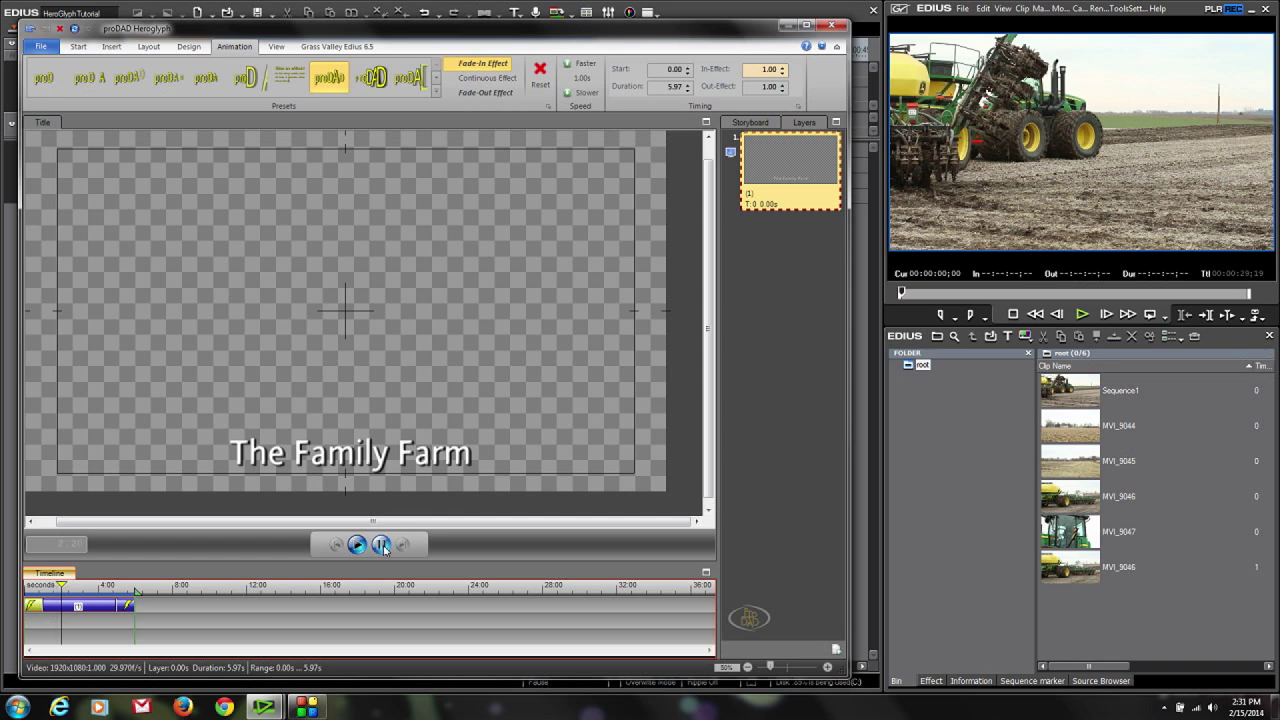
{"action": "left_click", "coordinate": [382, 545]}
Select the fade-out effect and apply the fifth preset of the Line category, which shrinks the text.
{"action": "left_click", "coordinate": [127, 610]}
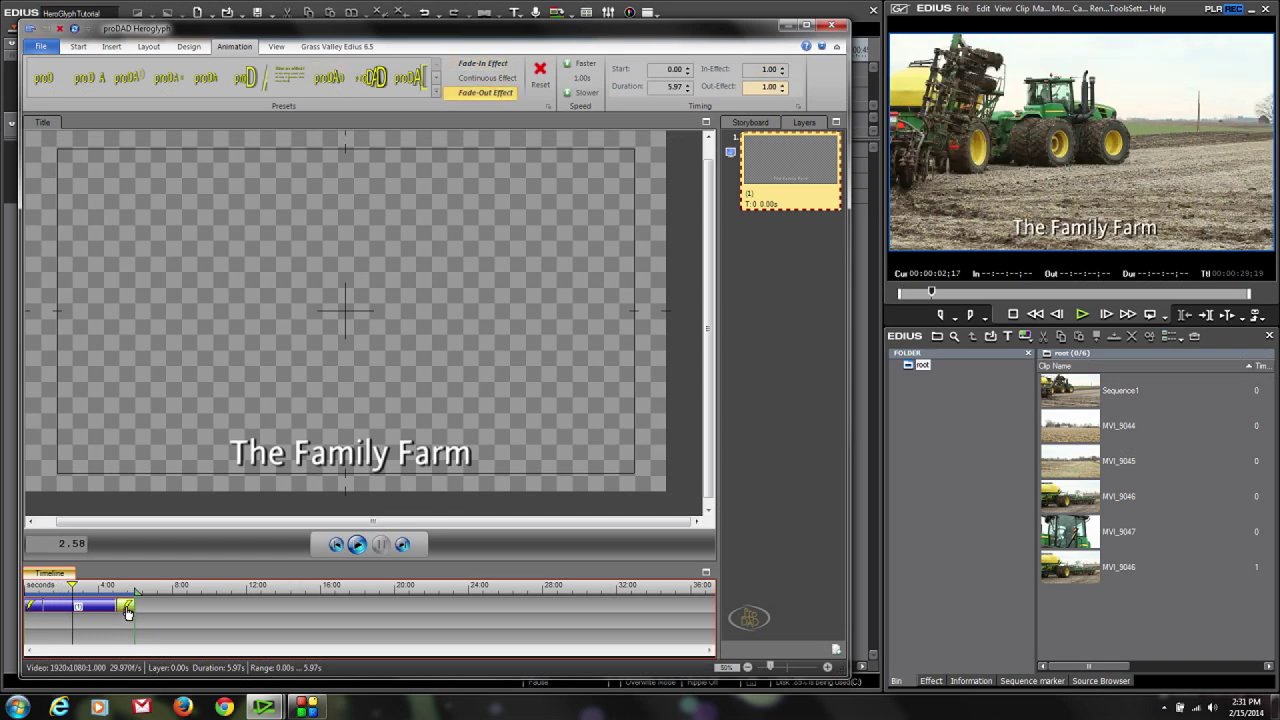
{"action": "left_click", "coordinate": [436, 93]}
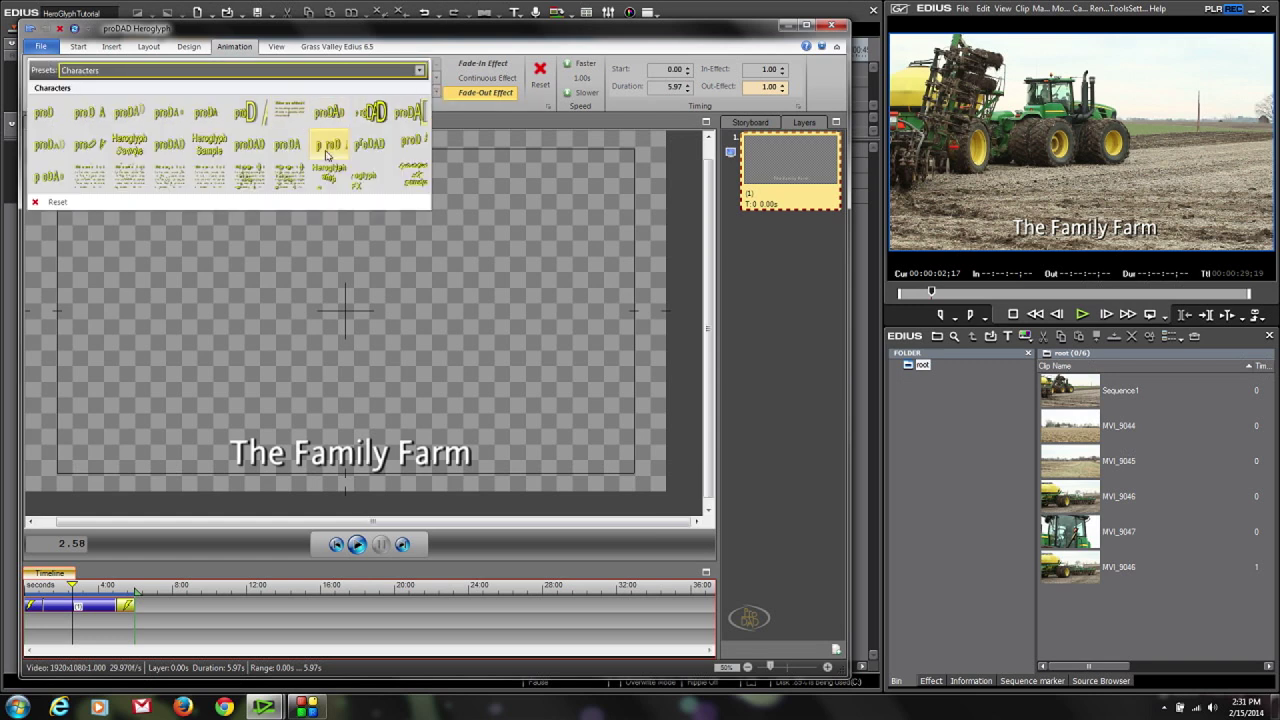
{"action": "mouse_move", "coordinate": [327, 152]}
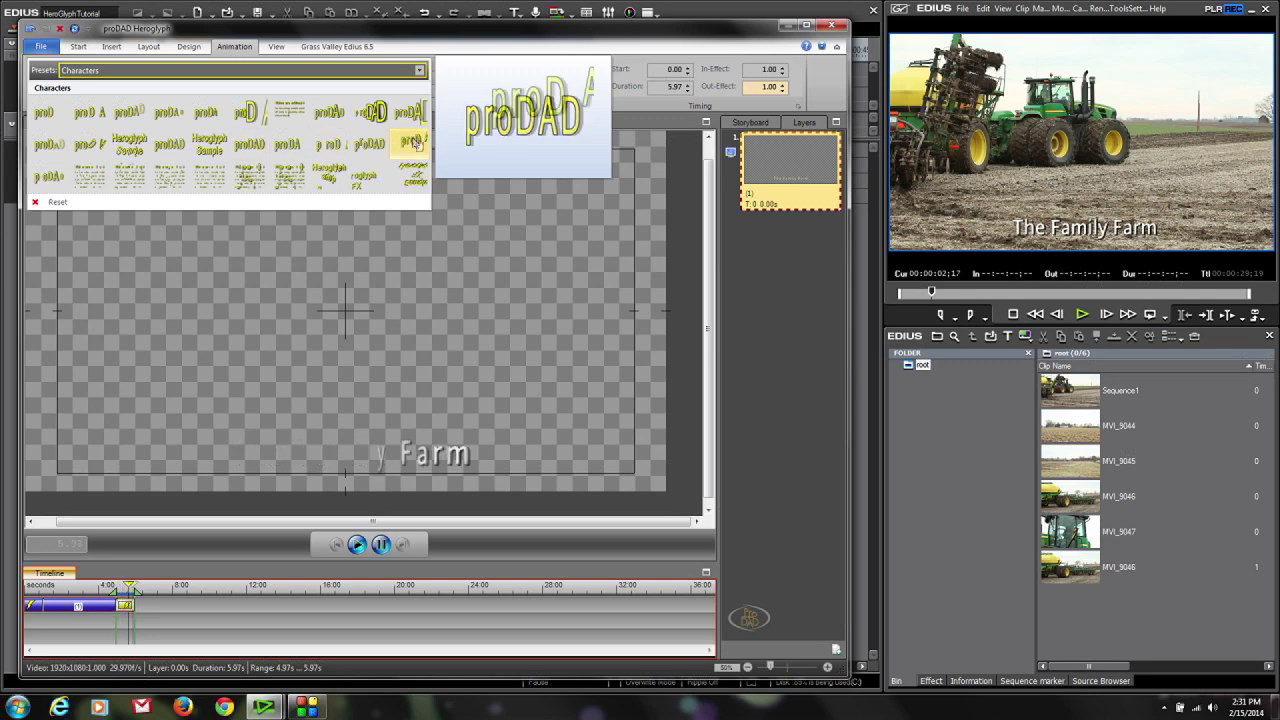
{"action": "left_click", "coordinate": [418, 70]}
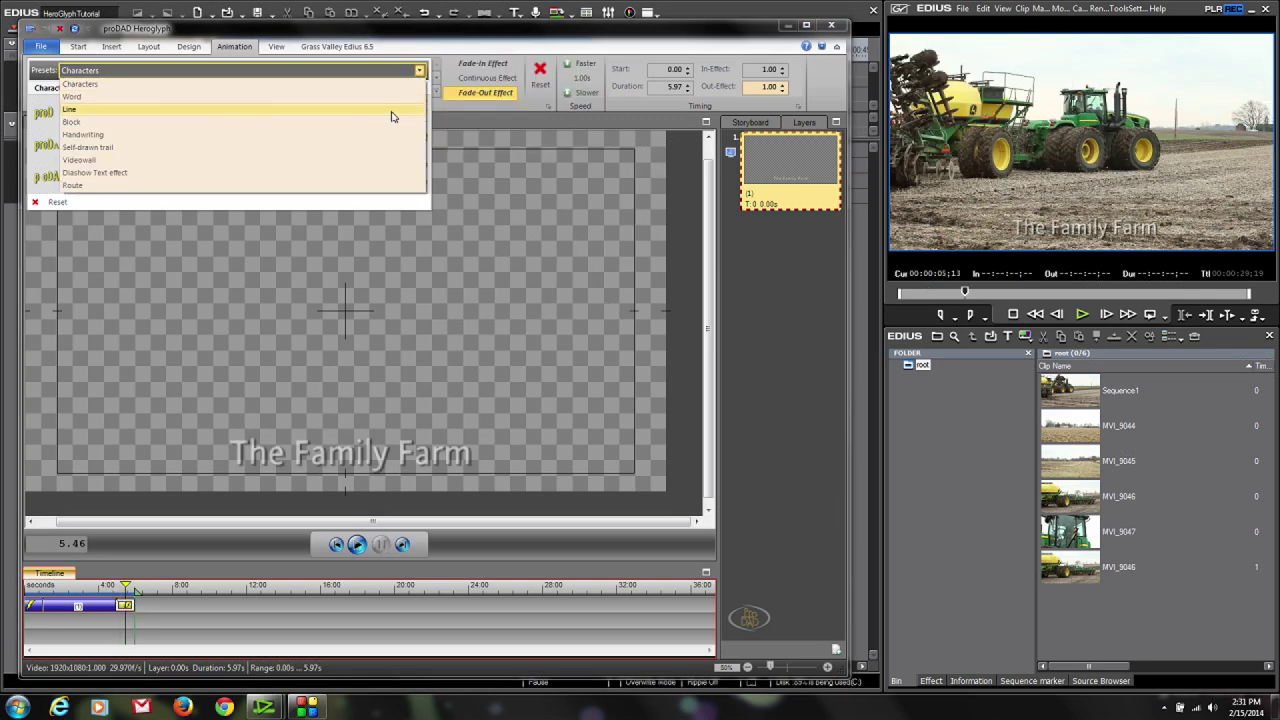
{"action": "left_click", "coordinate": [395, 109]}
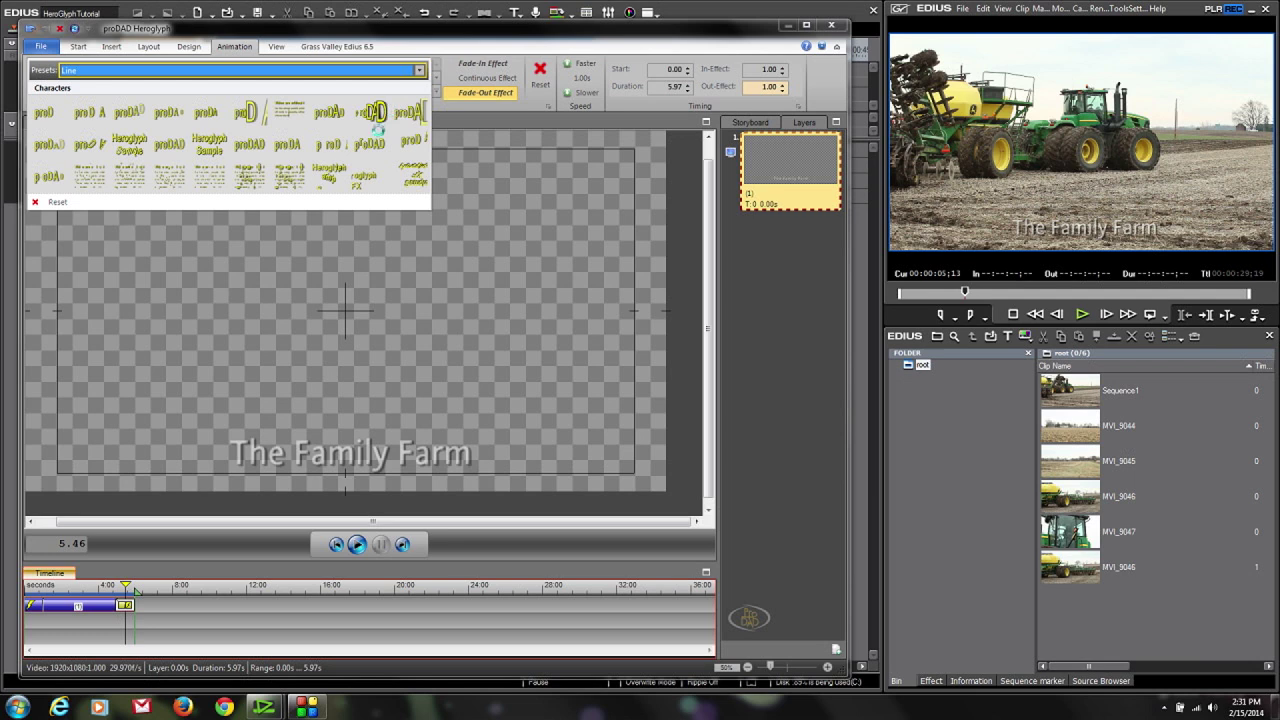
{"action": "mouse_move", "coordinate": [229, 113]}
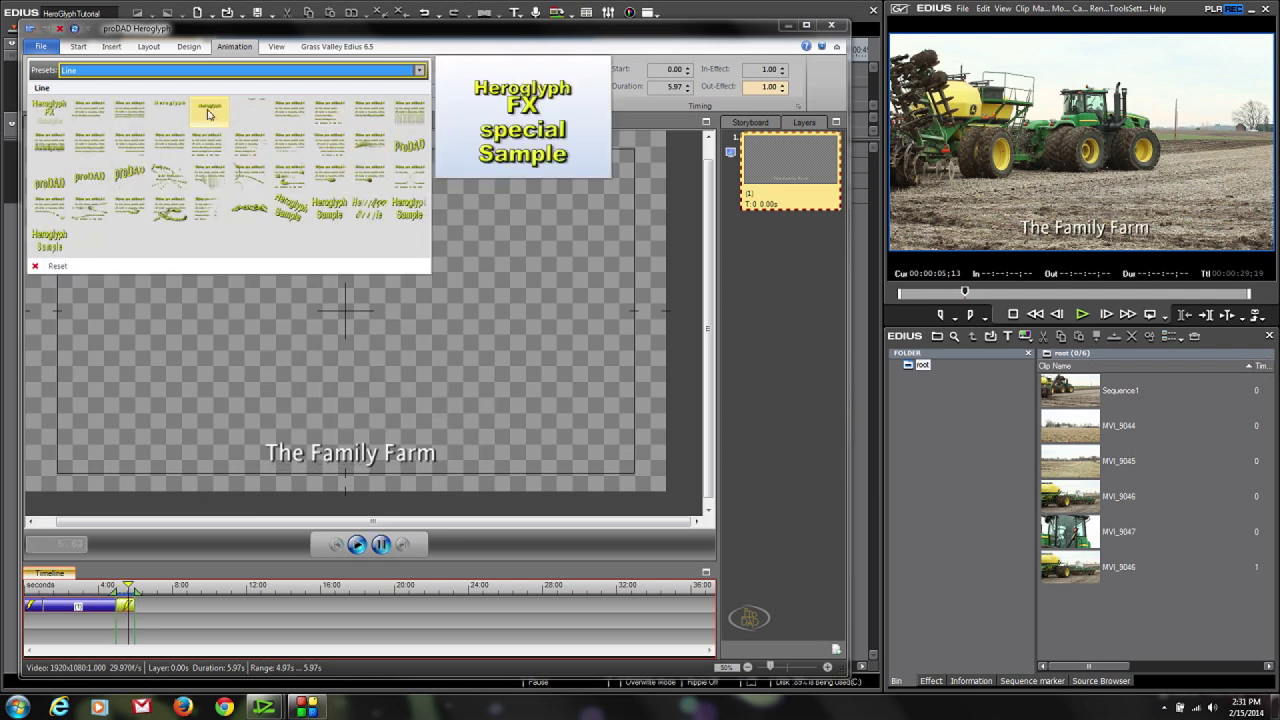
{"action": "left_click", "coordinate": [208, 113]}
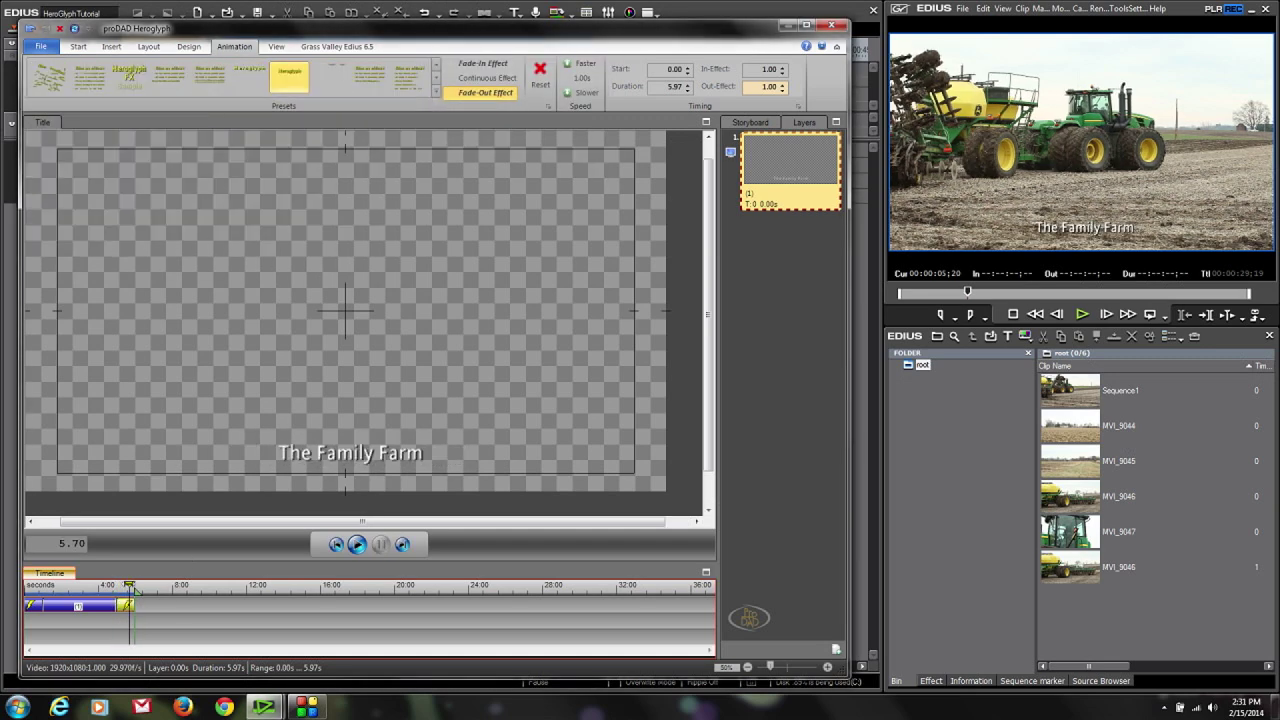
Play the animated title, then save it with the suggested name p20140215-0004.hprj in Heroglyph Titles and return to EDIUS.
{"action": "left_click", "coordinate": [357, 545]}
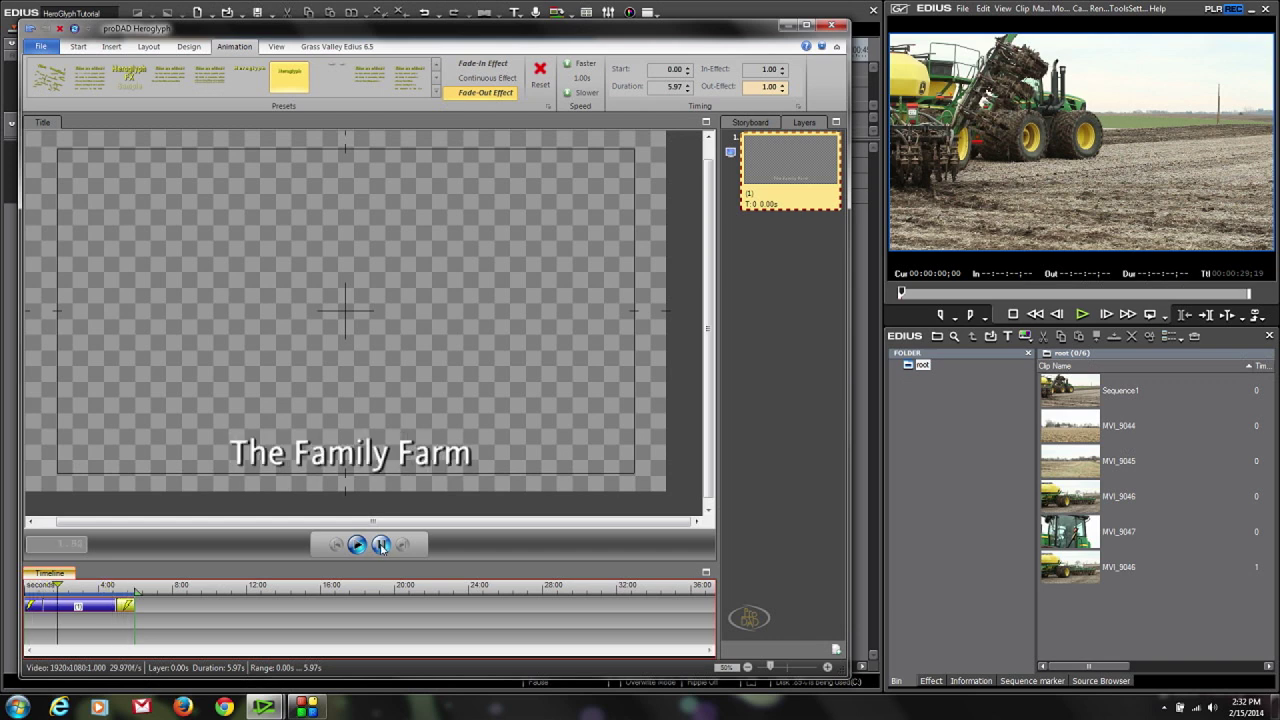
{"action": "left_click", "coordinate": [381, 545]}
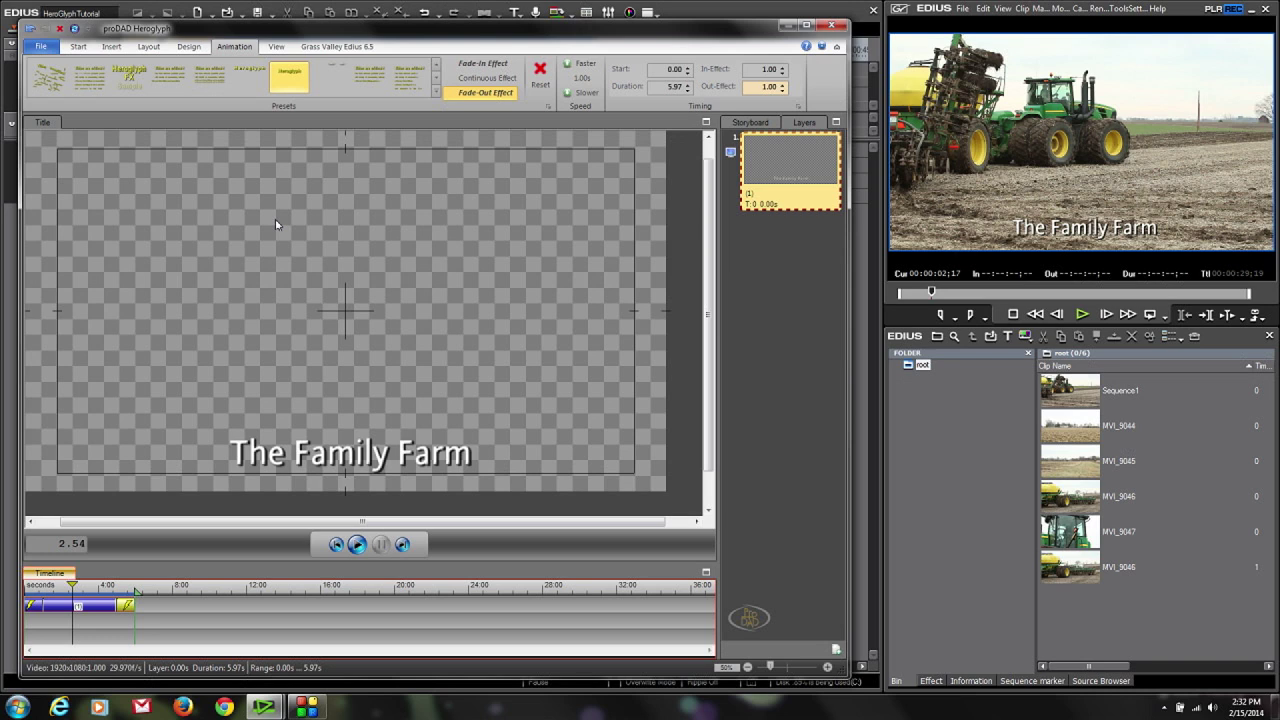
{"action": "left_click", "coordinate": [74, 30]}
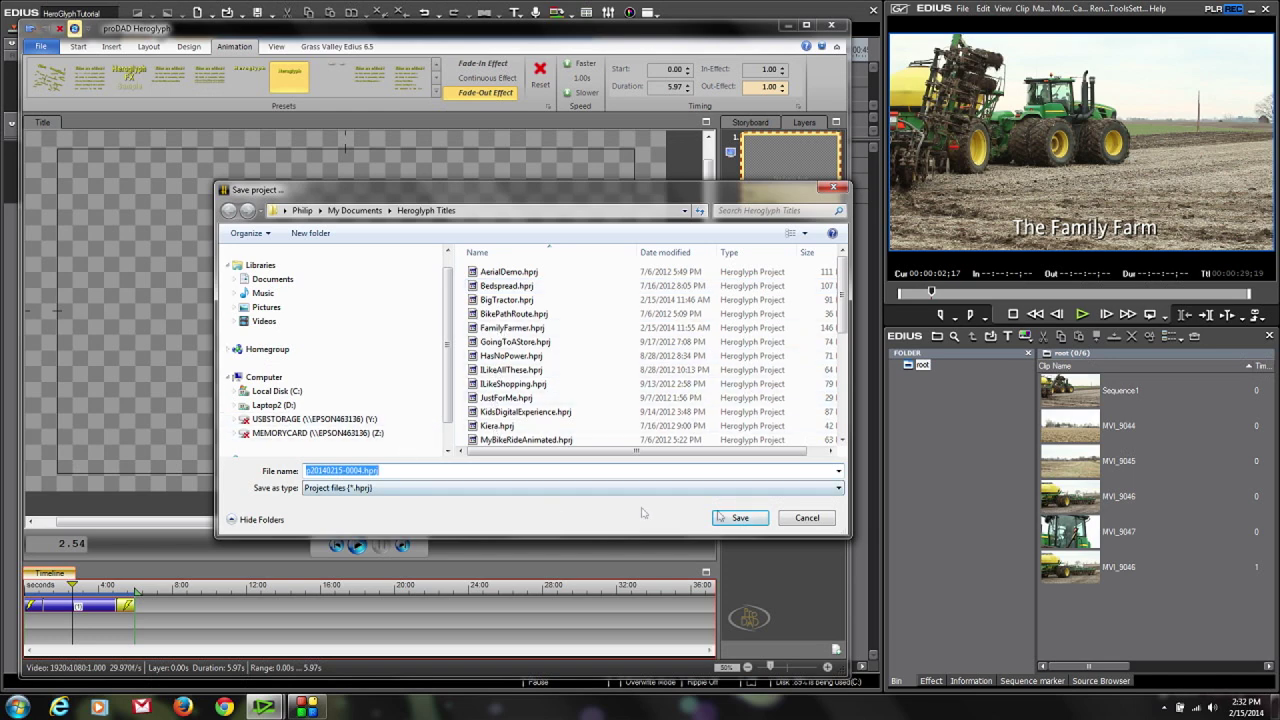
{"action": "left_click", "coordinate": [742, 524]}
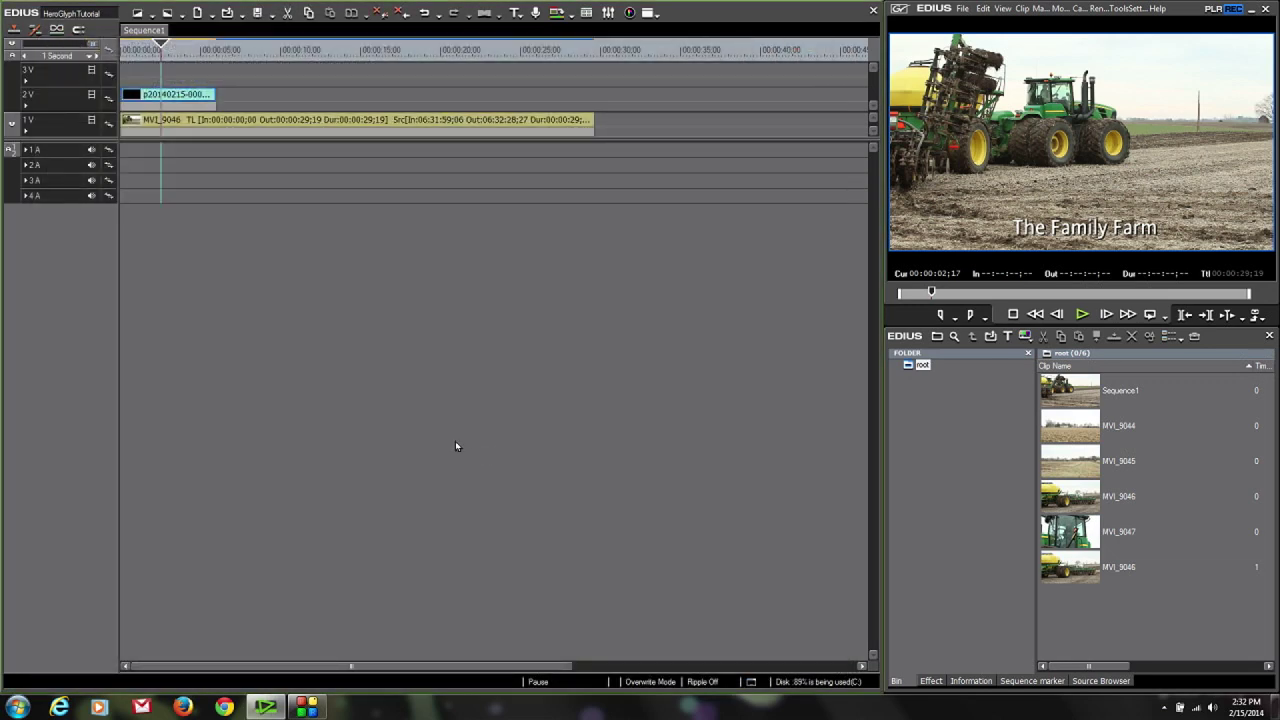
Return the playhead to the start, shorten the title clip on track 2V to about 4 seconds, and scrub through its fade-in.
{"action": "left_click", "coordinate": [124, 48]}
{"action": "mouse_move", "coordinate": [124, 48]}
{"action": "left_mouse_down"}
{"action": "mouse_move", "coordinate": [216, 46]}
{"action": "mouse_move", "coordinate": [118, 55]}
{"action": "left_mouse_up"}
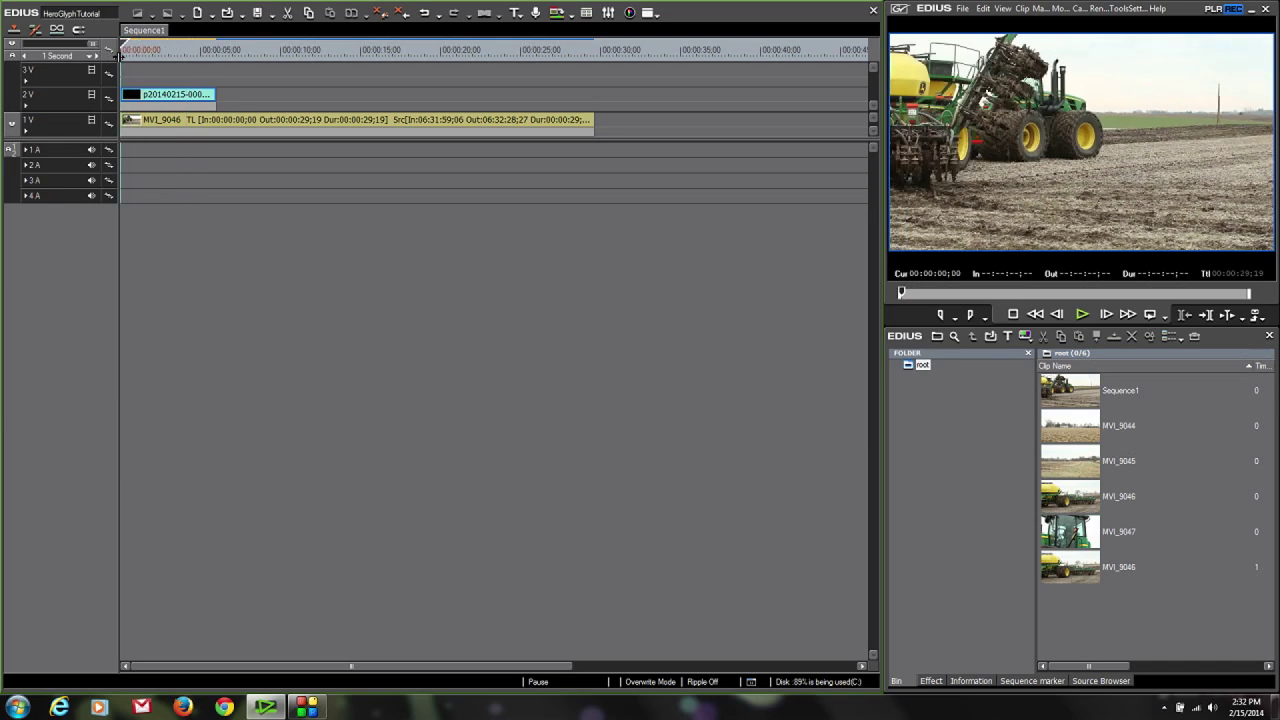
{"action": "left_click_drag", "start_coordinate": [218, 100], "coordinate": [186, 100]}
{"action": "mouse_move", "coordinate": [126, 47]}
{"action": "left_mouse_down"}
{"action": "mouse_move", "coordinate": [190, 44]}
{"action": "mouse_move", "coordinate": [118, 45]}
{"action": "mouse_move", "coordinate": [145, 46]}
{"action": "left_mouse_up"}
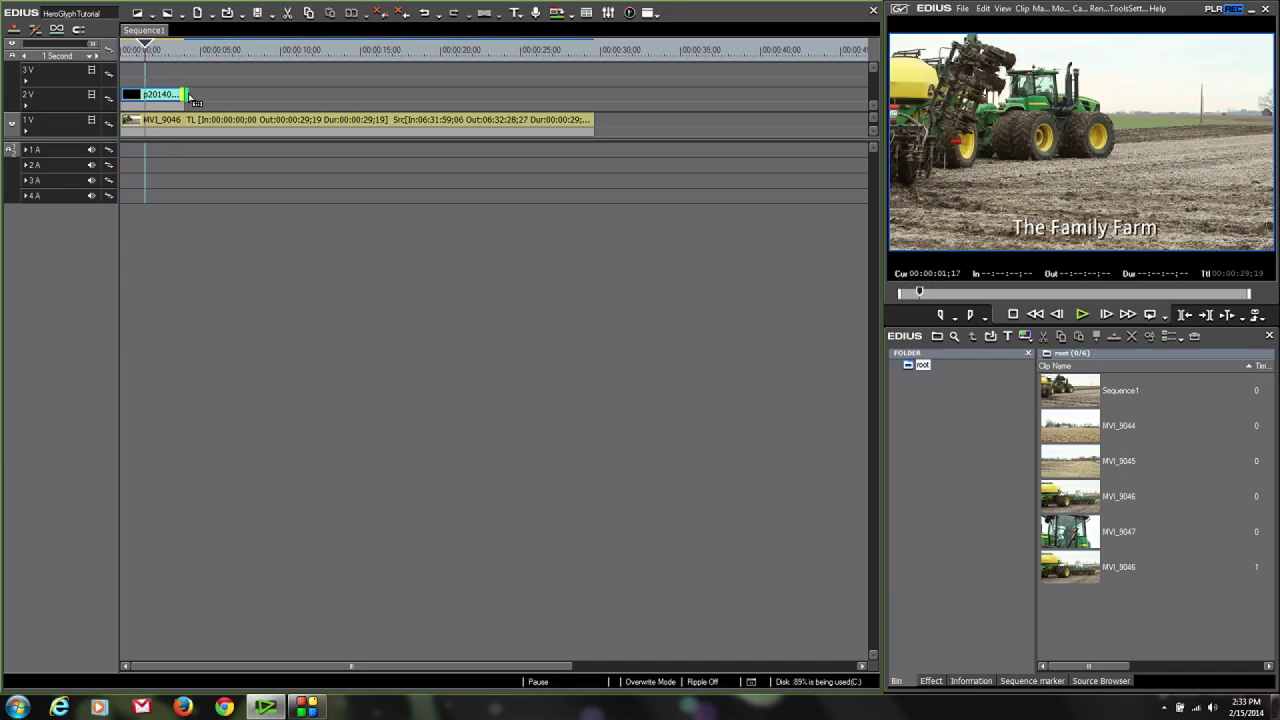
Extend the title clip on track 2V to about 9 seconds, play it from the start, and trim it back to about 6 seconds.
{"action": "left_click_drag", "start_coordinate": [190, 100], "coordinate": [263, 95]}
{"action": "key", "text": "Home"}
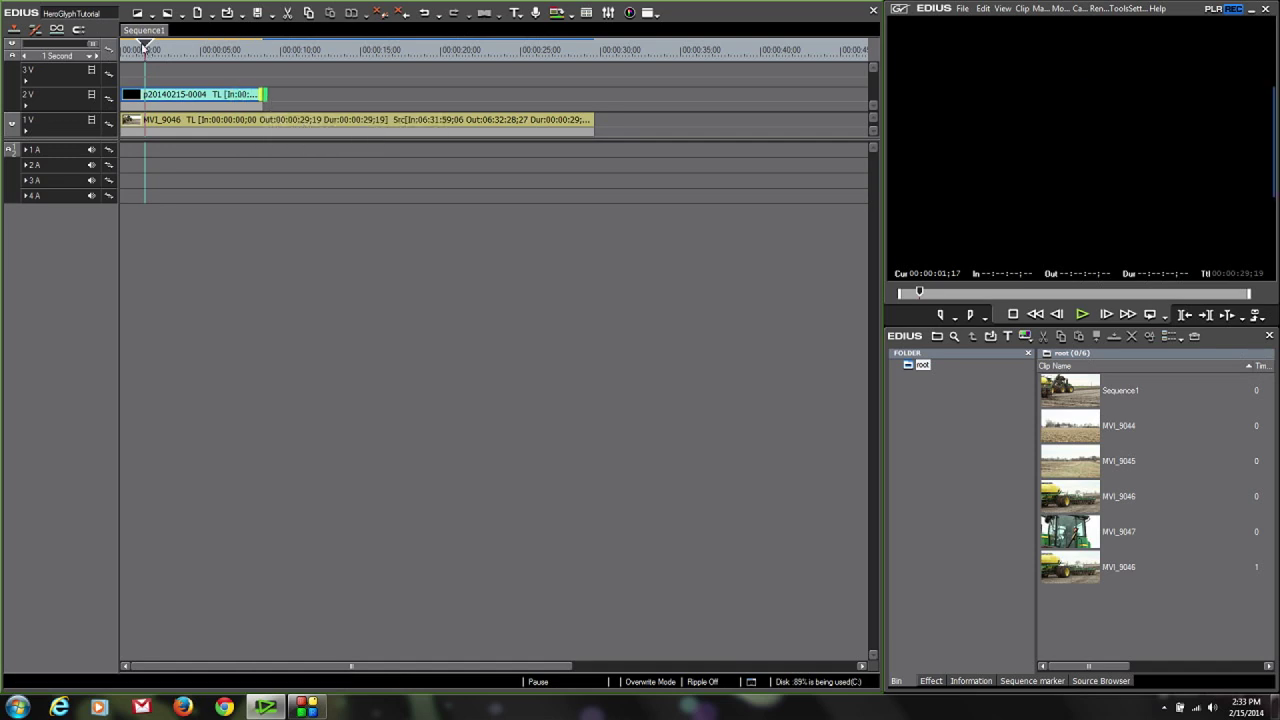
{"action": "left_click_drag", "start_coordinate": [126, 49], "coordinate": [90, 86]}
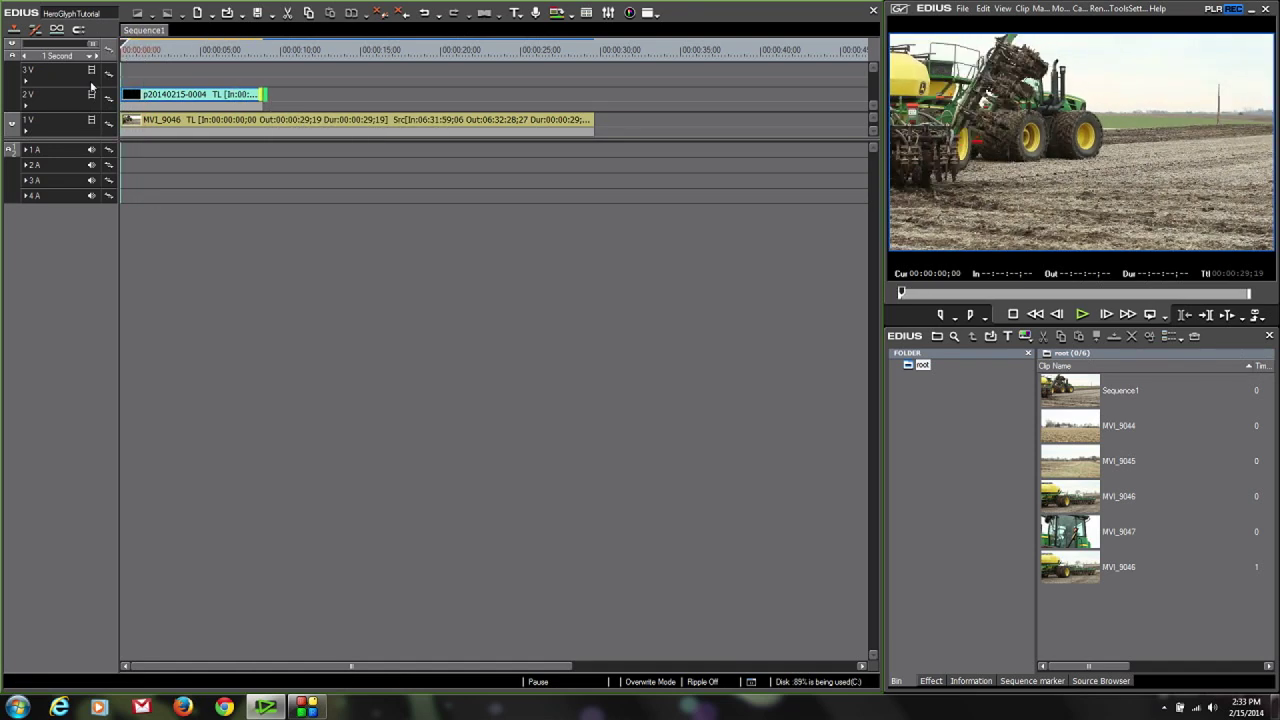
{"action": "key", "text": "space"}
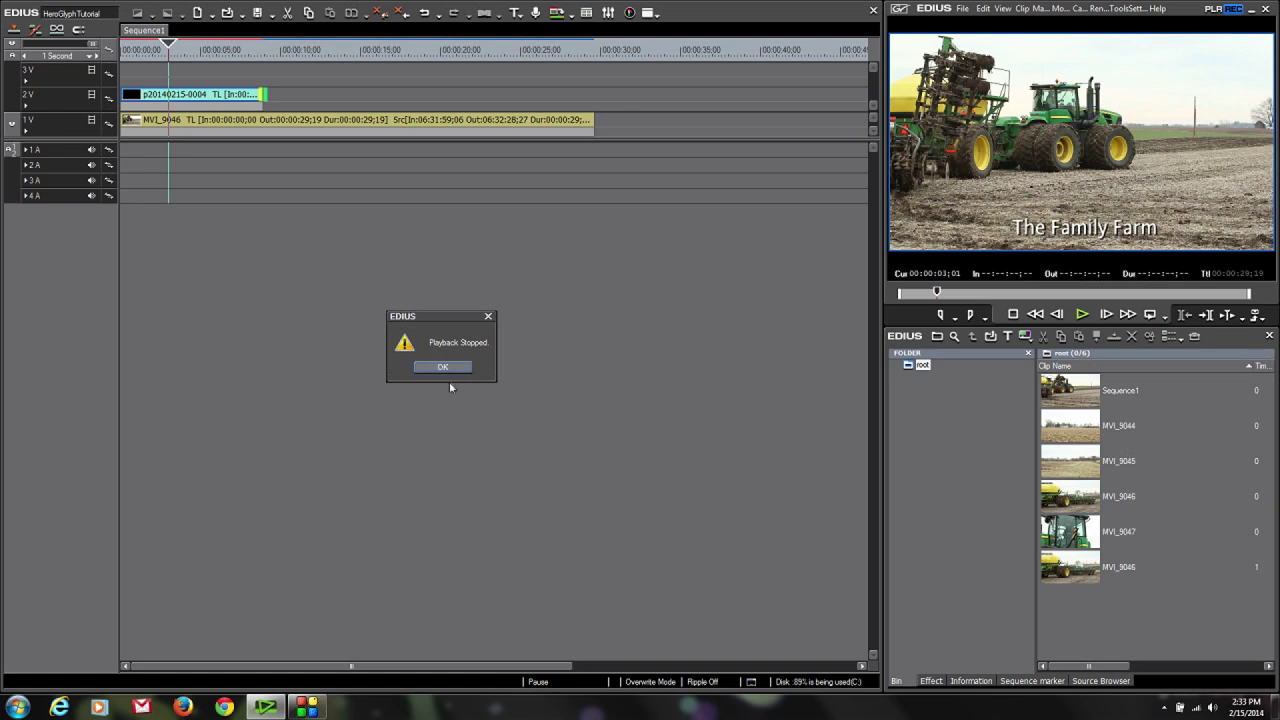
{"action": "left_click", "coordinate": [443, 368]}
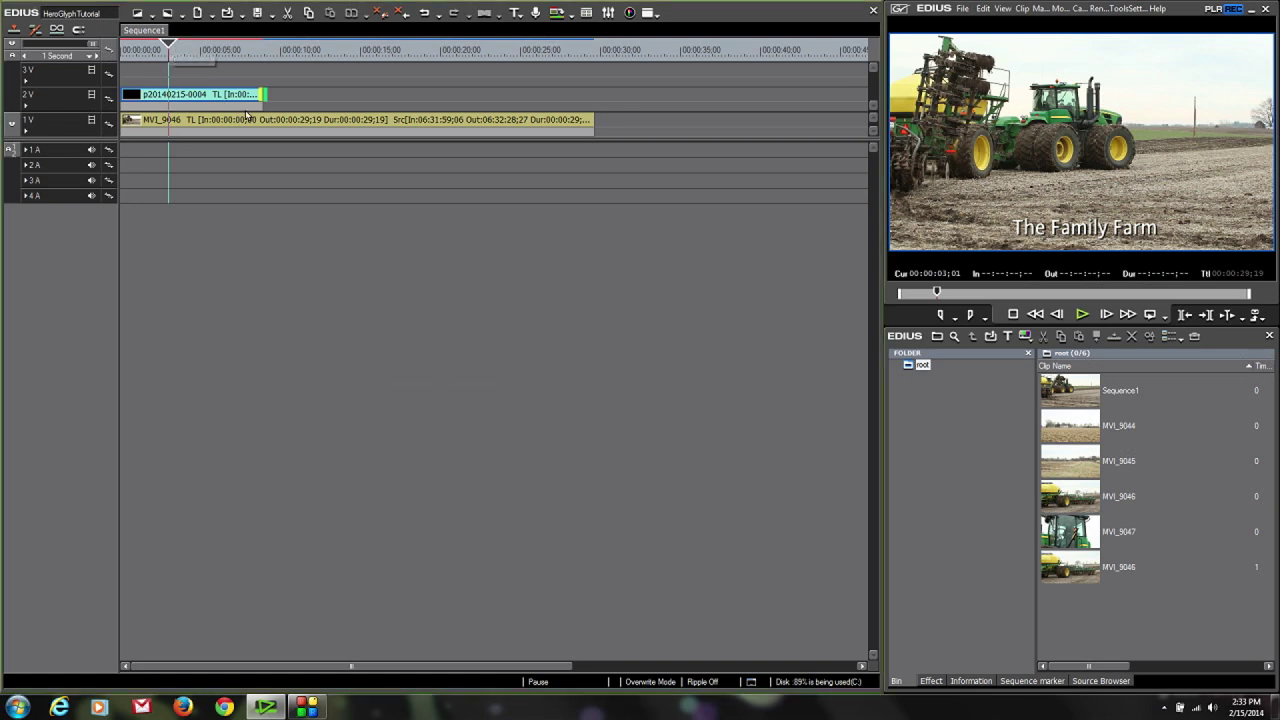
{"action": "left_click_drag", "start_coordinate": [265, 97], "coordinate": [212, 100]}
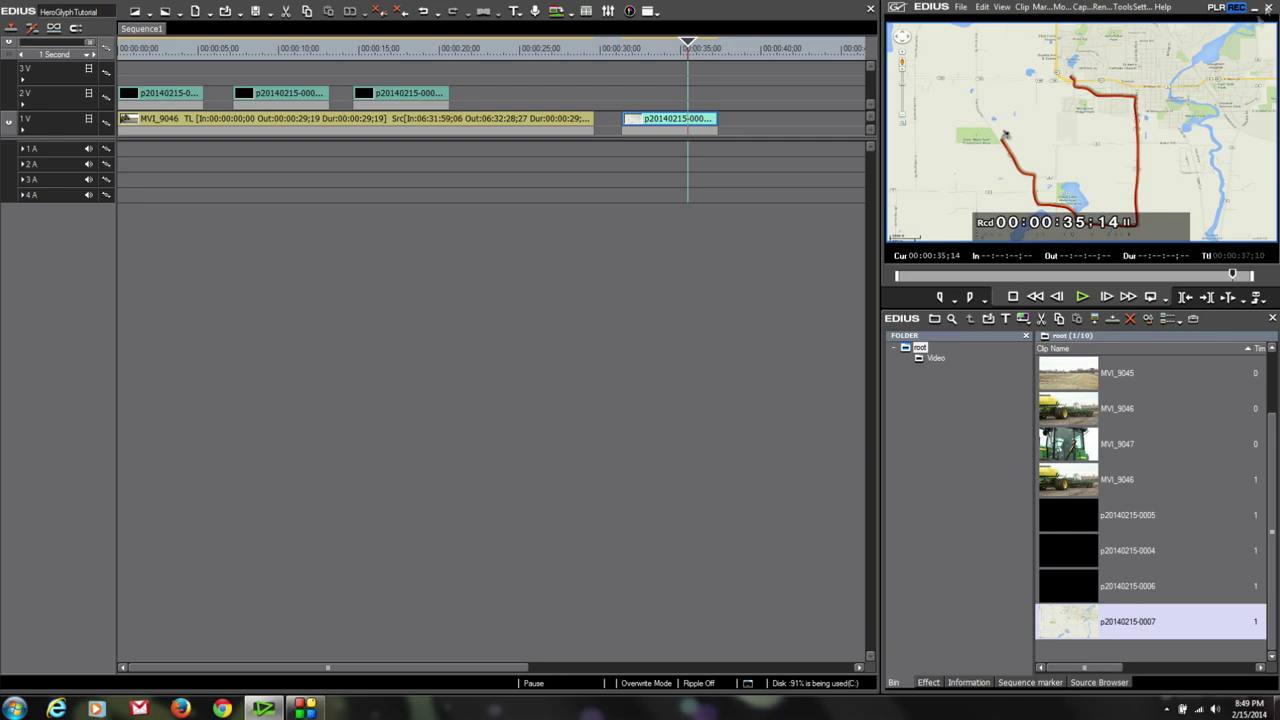
Minimize EDIUS, launch the standalone Heroglyph from the desktop, and start its Videowall wizard.
{"action": "left_click", "coordinate": [1255, 12]}
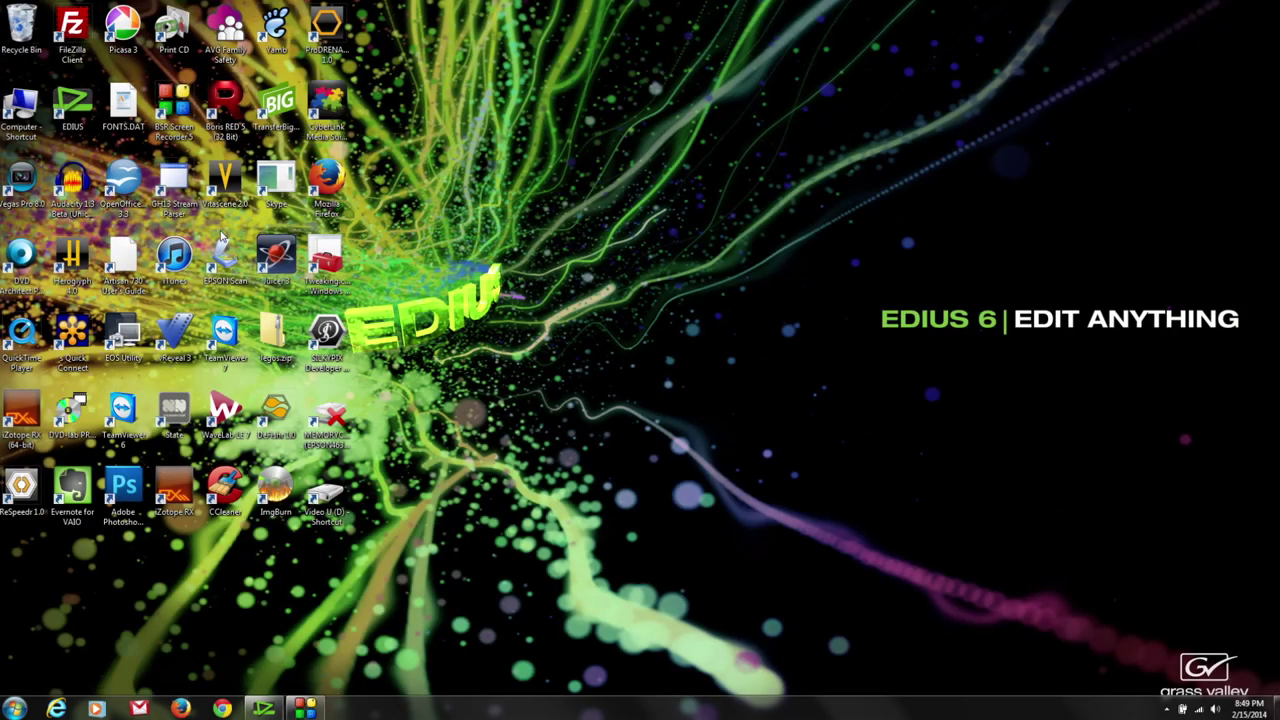
{"action": "double_click", "coordinate": [74, 256]}
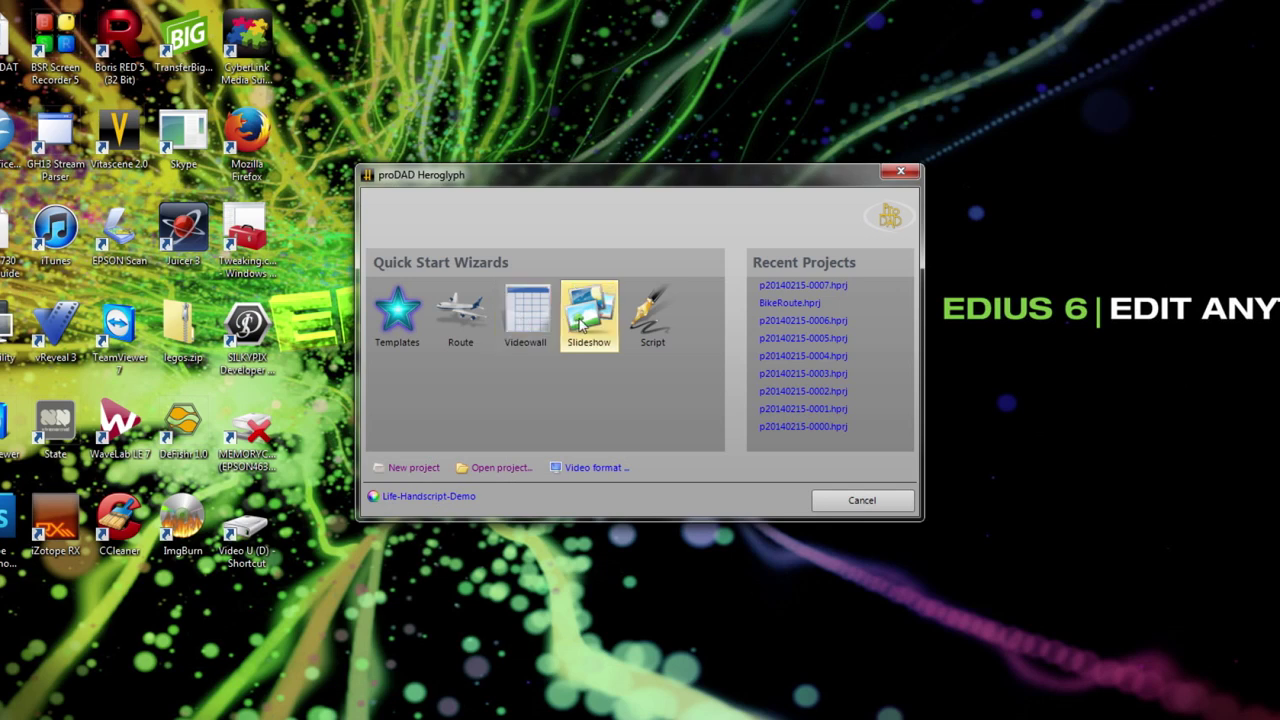
{"action": "left_click", "coordinate": [525, 326]}
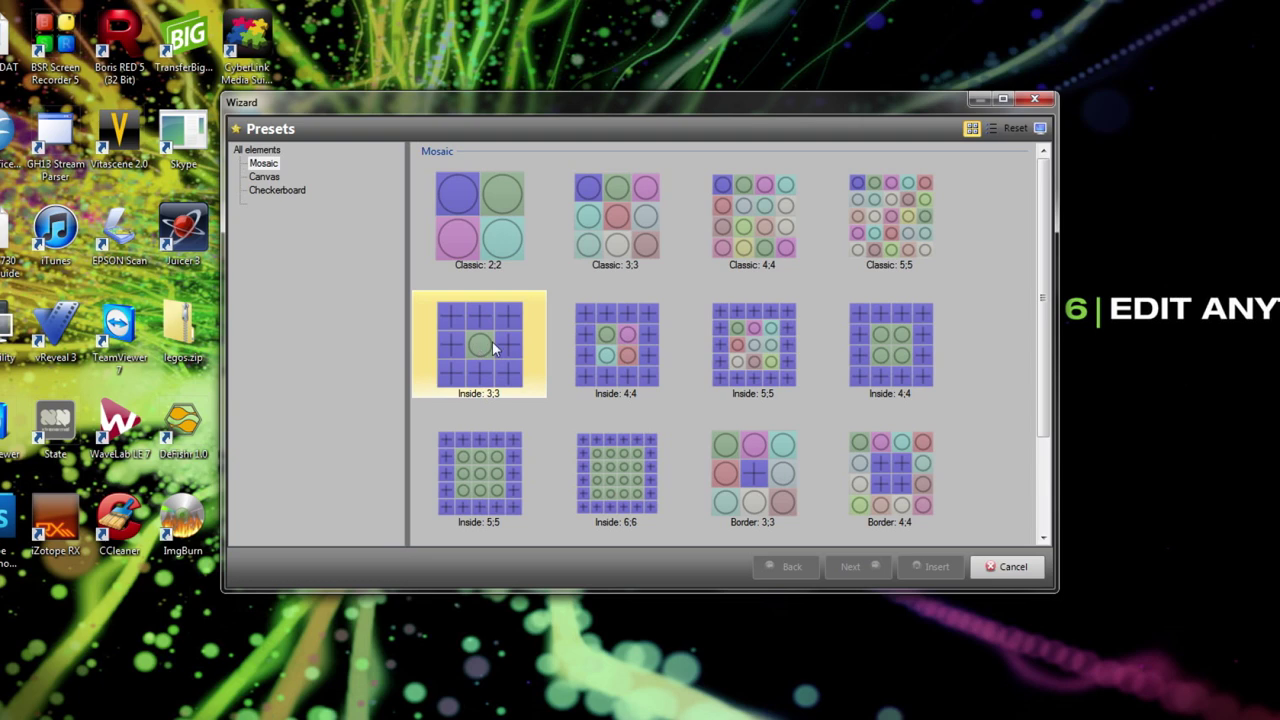
Look through the Videowall wizard's Mosaic, Canvas and Checkerboard presets, and leave the wizard without inserting one.
{"action": "mouse_move", "coordinate": [1043, 295]}
{"action": "left_mouse_down"}
{"action": "mouse_move", "coordinate": [1069, 405]}
{"action": "mouse_move", "coordinate": [1064, 305]}
{"action": "left_mouse_up"}
{"action": "left_click", "coordinate": [256, 178]}
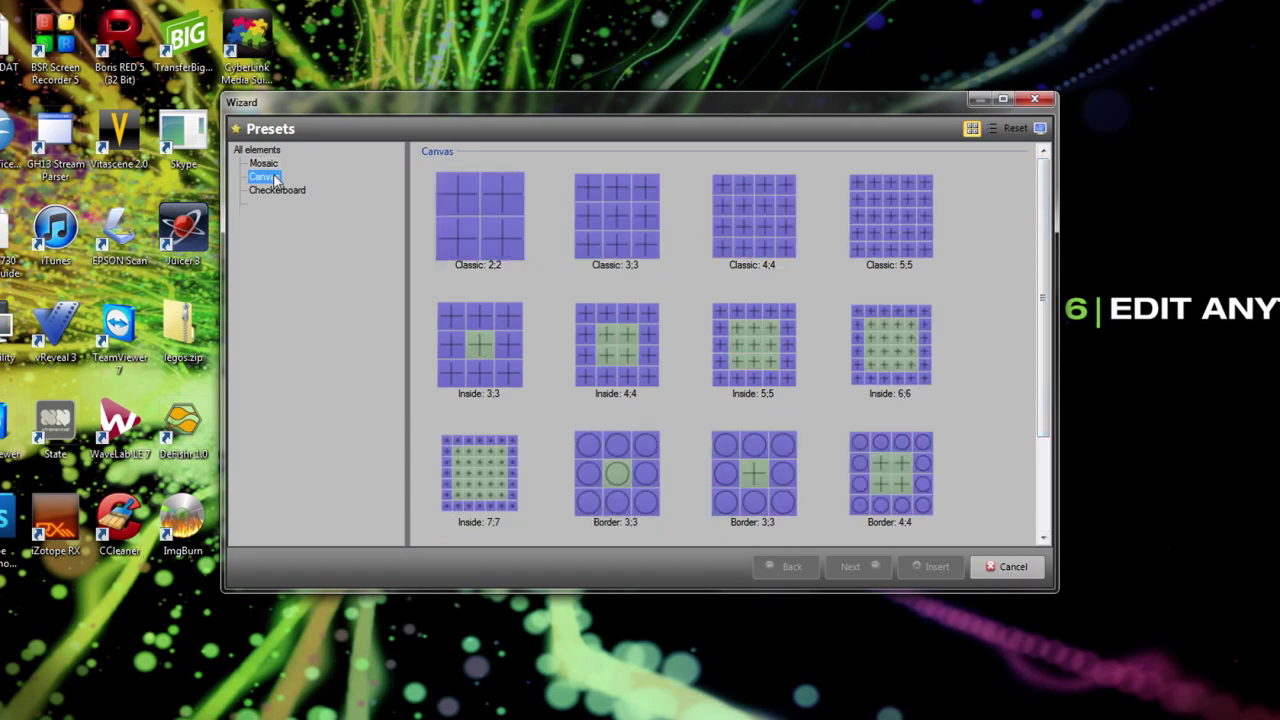
{"action": "left_click_drag", "start_coordinate": [1042, 213], "coordinate": [1044, 240]}
{"action": "left_click", "coordinate": [276, 190]}
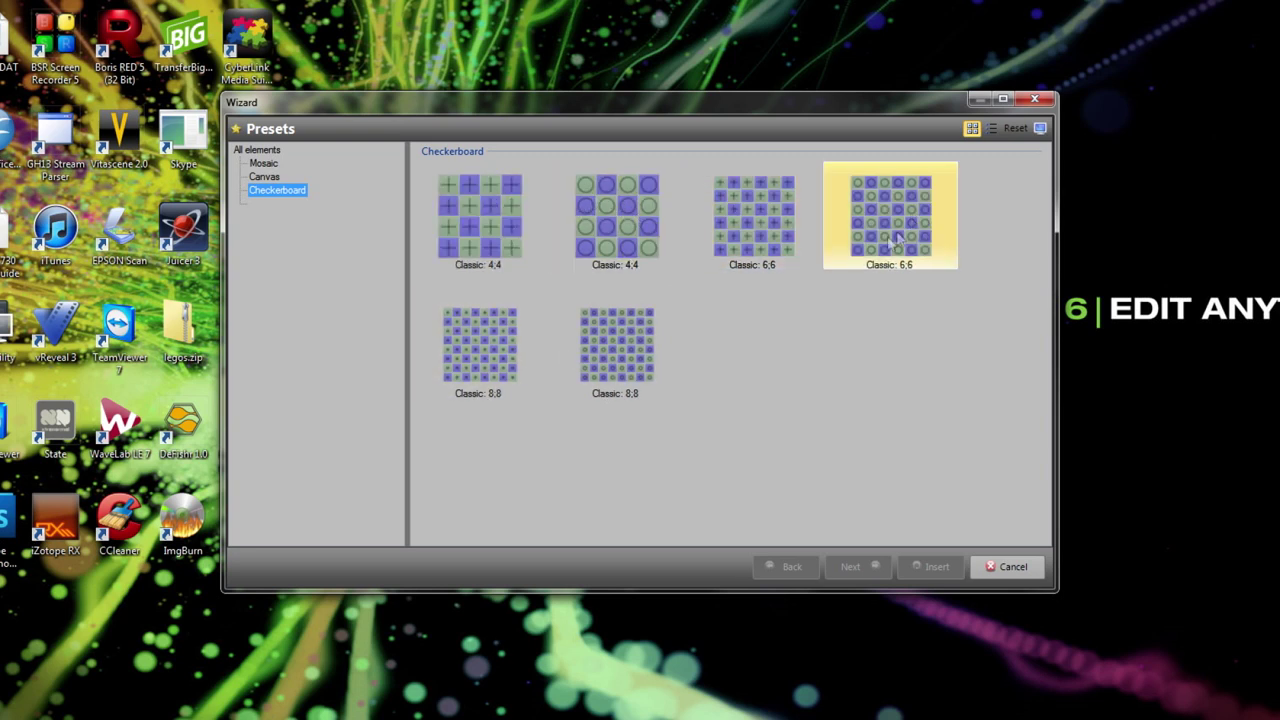
{"action": "left_click", "coordinate": [265, 164]}
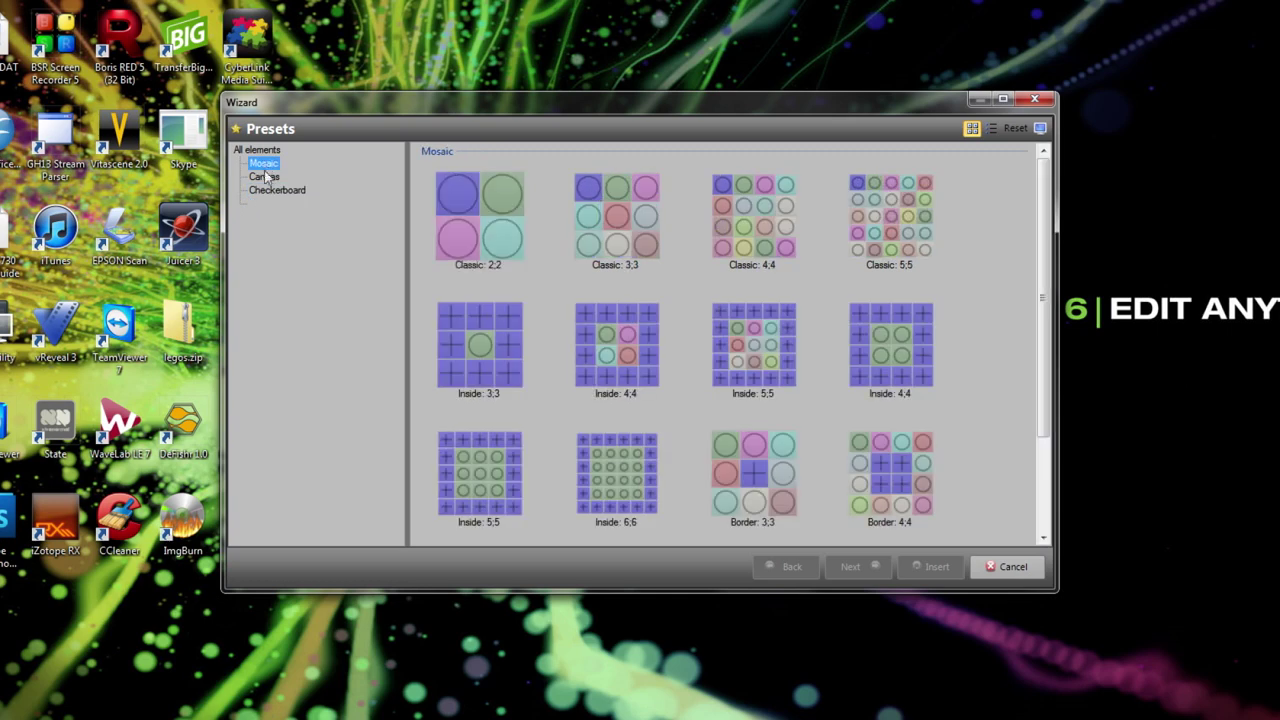
{"action": "left_click", "coordinate": [1007, 567]}
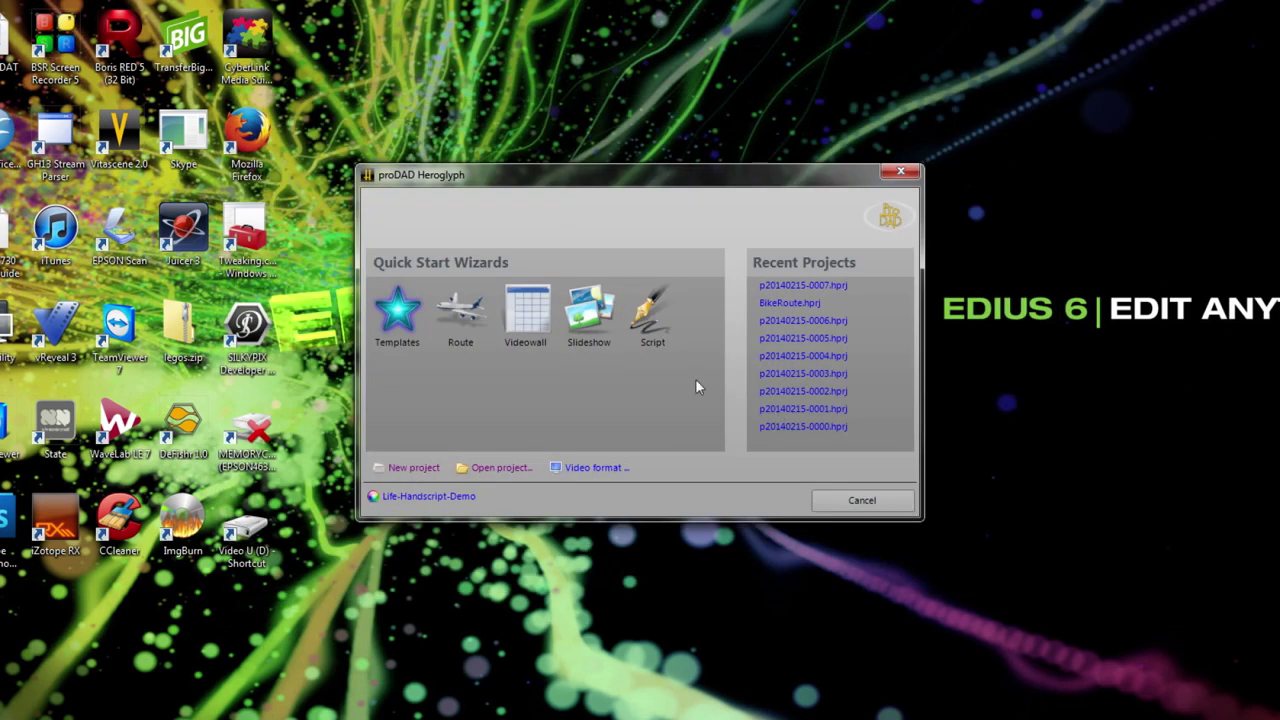
View the Slideshow wizard's page for arranging pictures and videos, and cancel the wizard.
{"action": "left_click", "coordinate": [587, 318]}
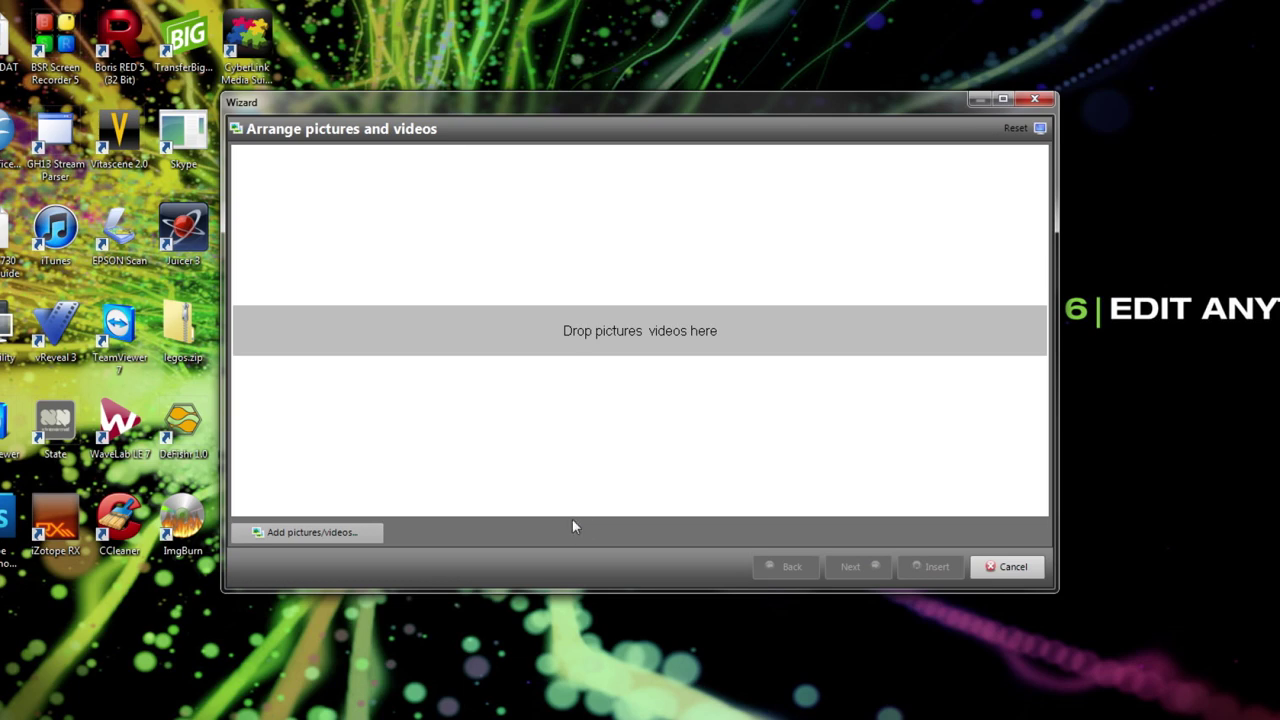
{"action": "left_click", "coordinate": [1013, 568]}
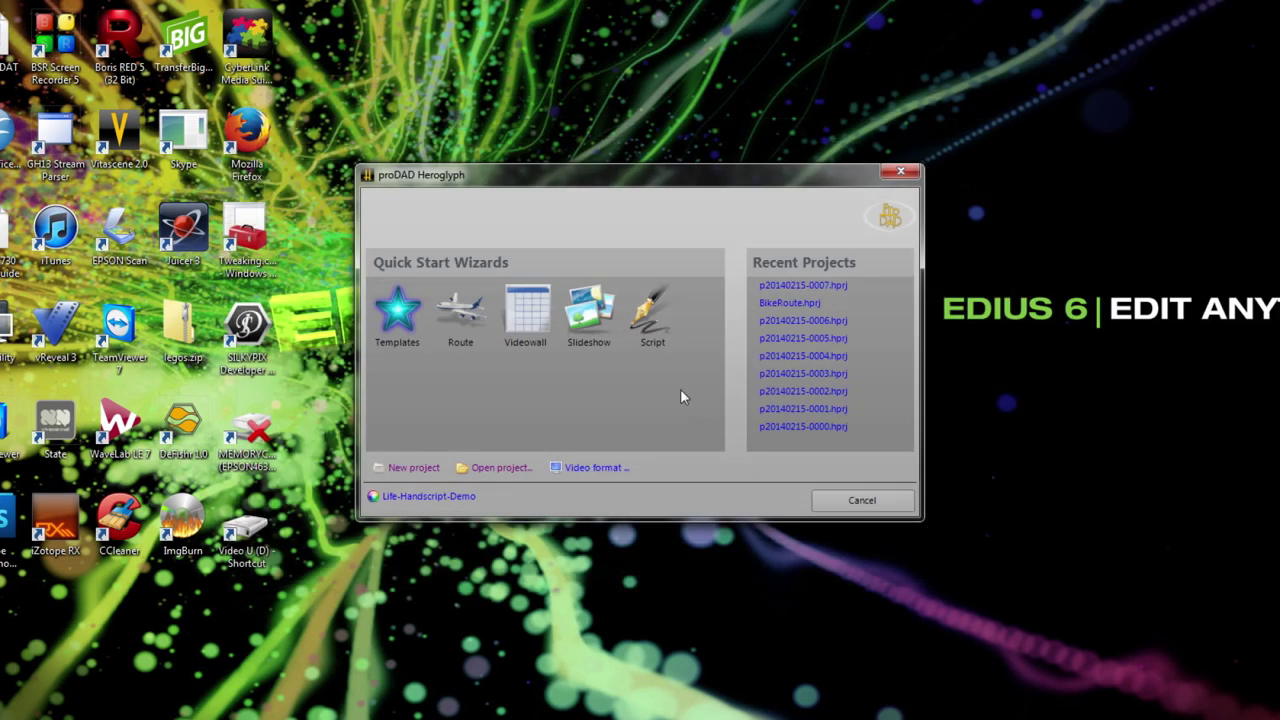